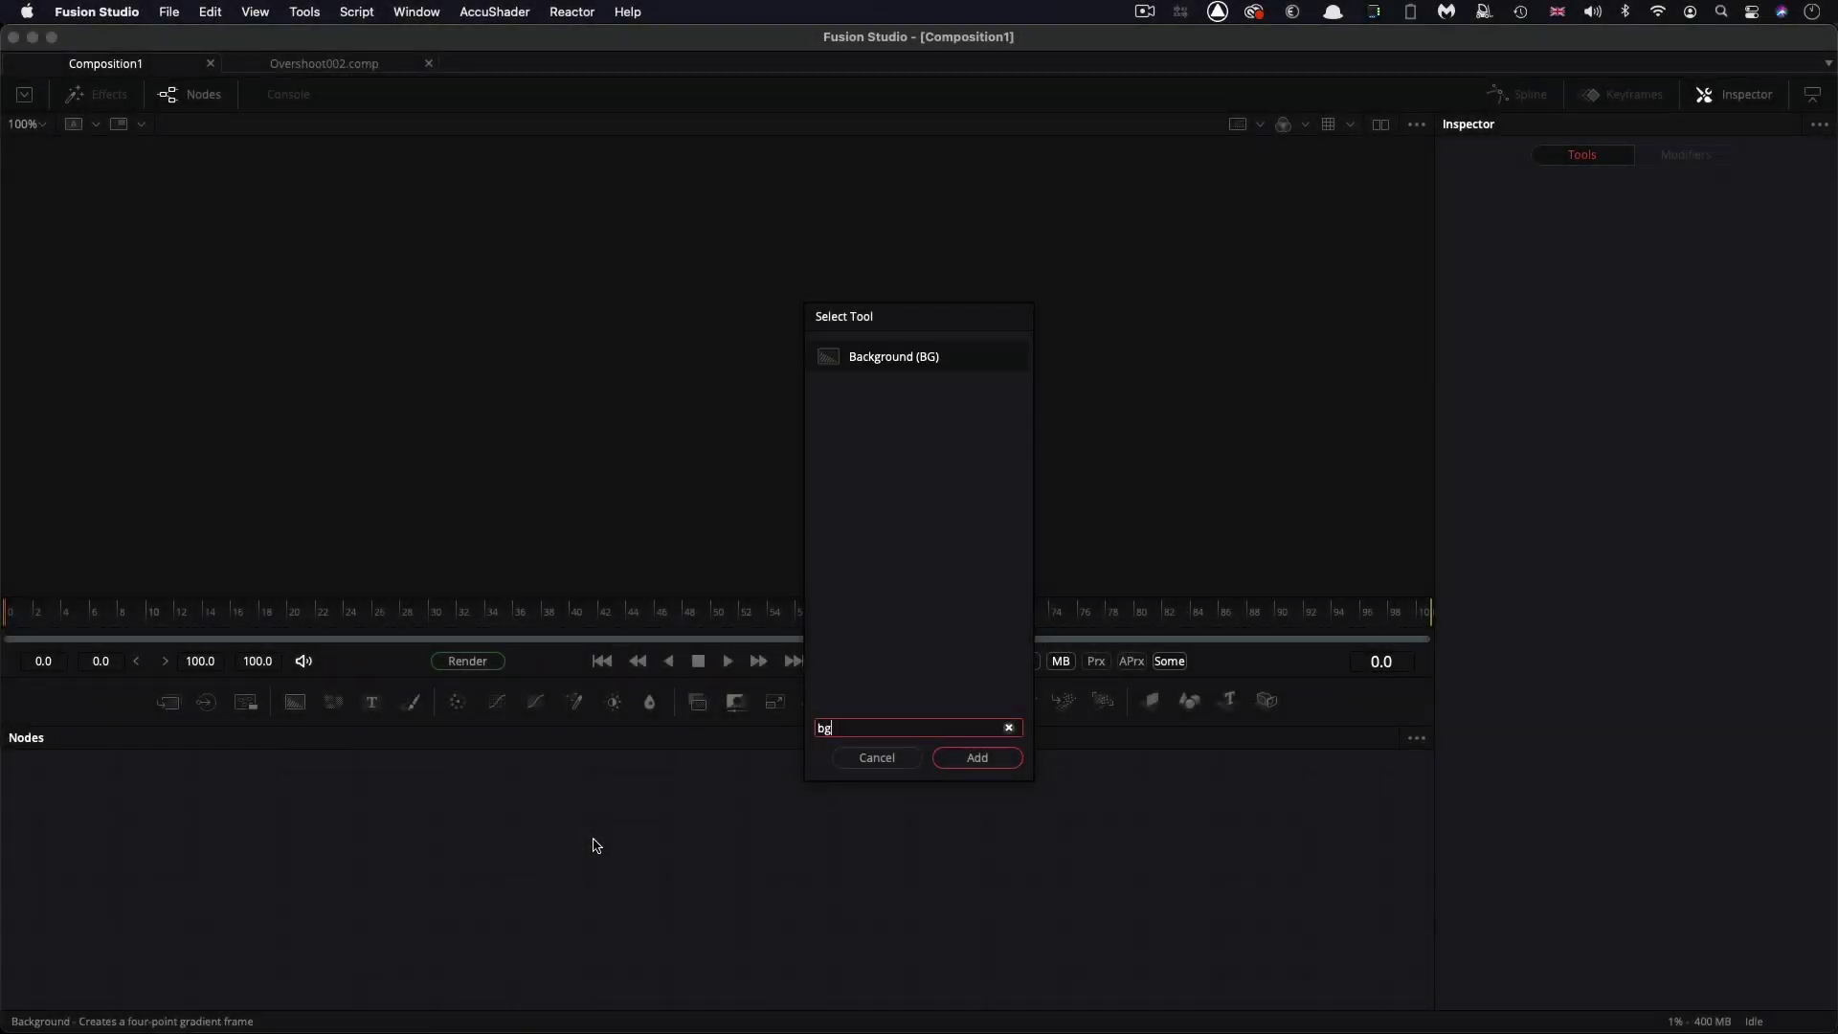
# Add a Background node, show it in the viewer and tint it dark blue (Blue 0.278)
pyautogui.press('Return')
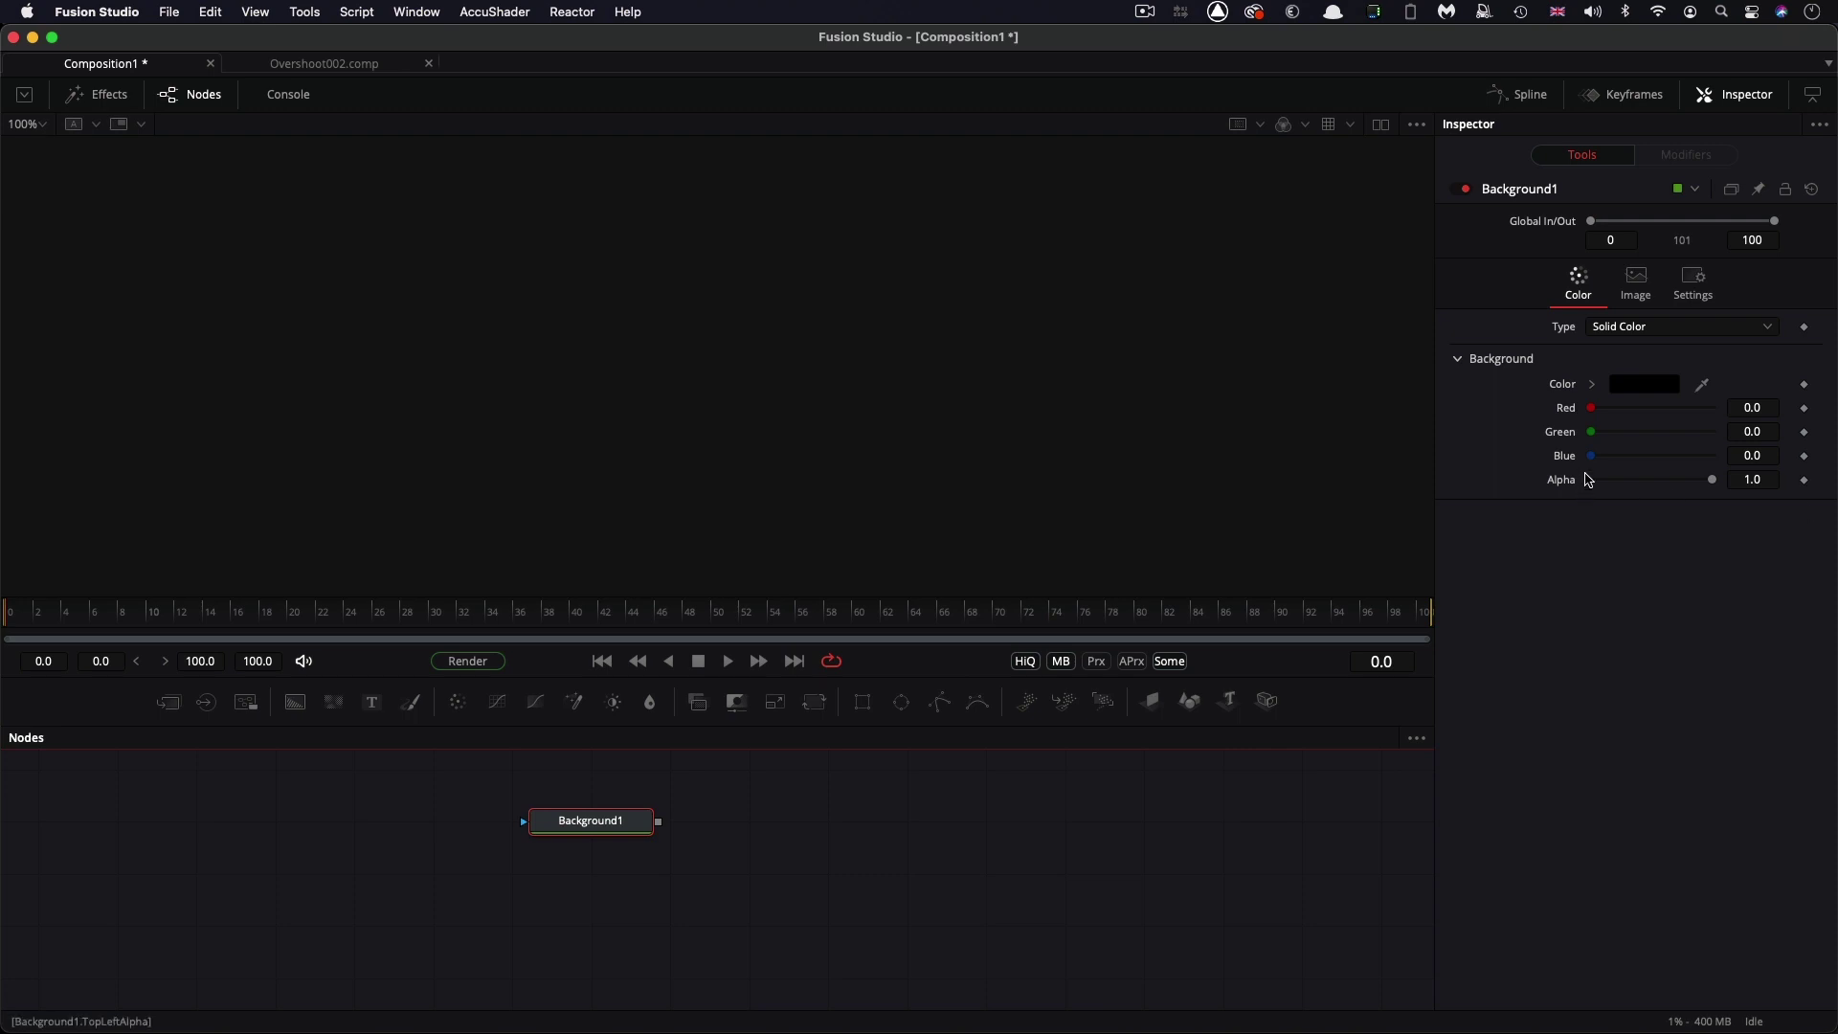
pyautogui.press('1')
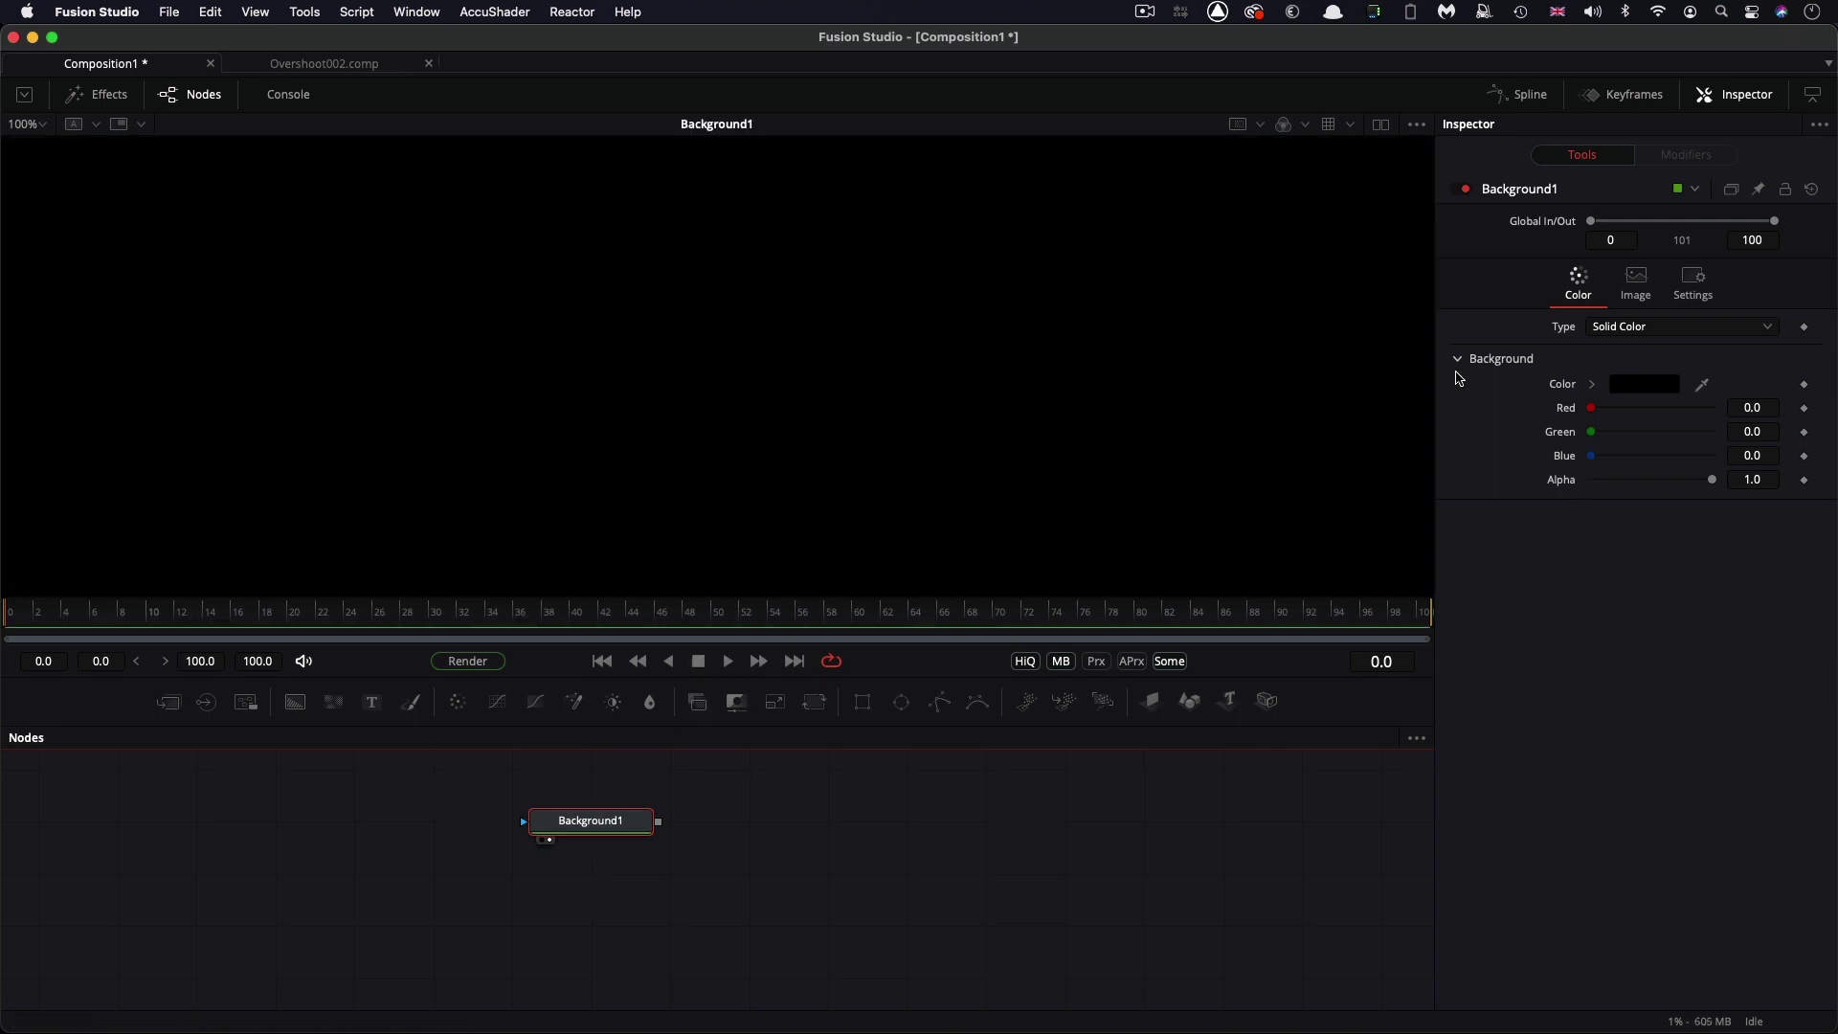
pyautogui.moveTo(1589, 455)
pyautogui.mouseDown()
pyautogui.moveTo(1654, 456)
pyautogui.moveTo(1598, 408)
pyautogui.mouseUp()
# Paste a copy of Background1 sized 100 by 100 and turn it bright green (0.849)
pyautogui.click(590, 823)
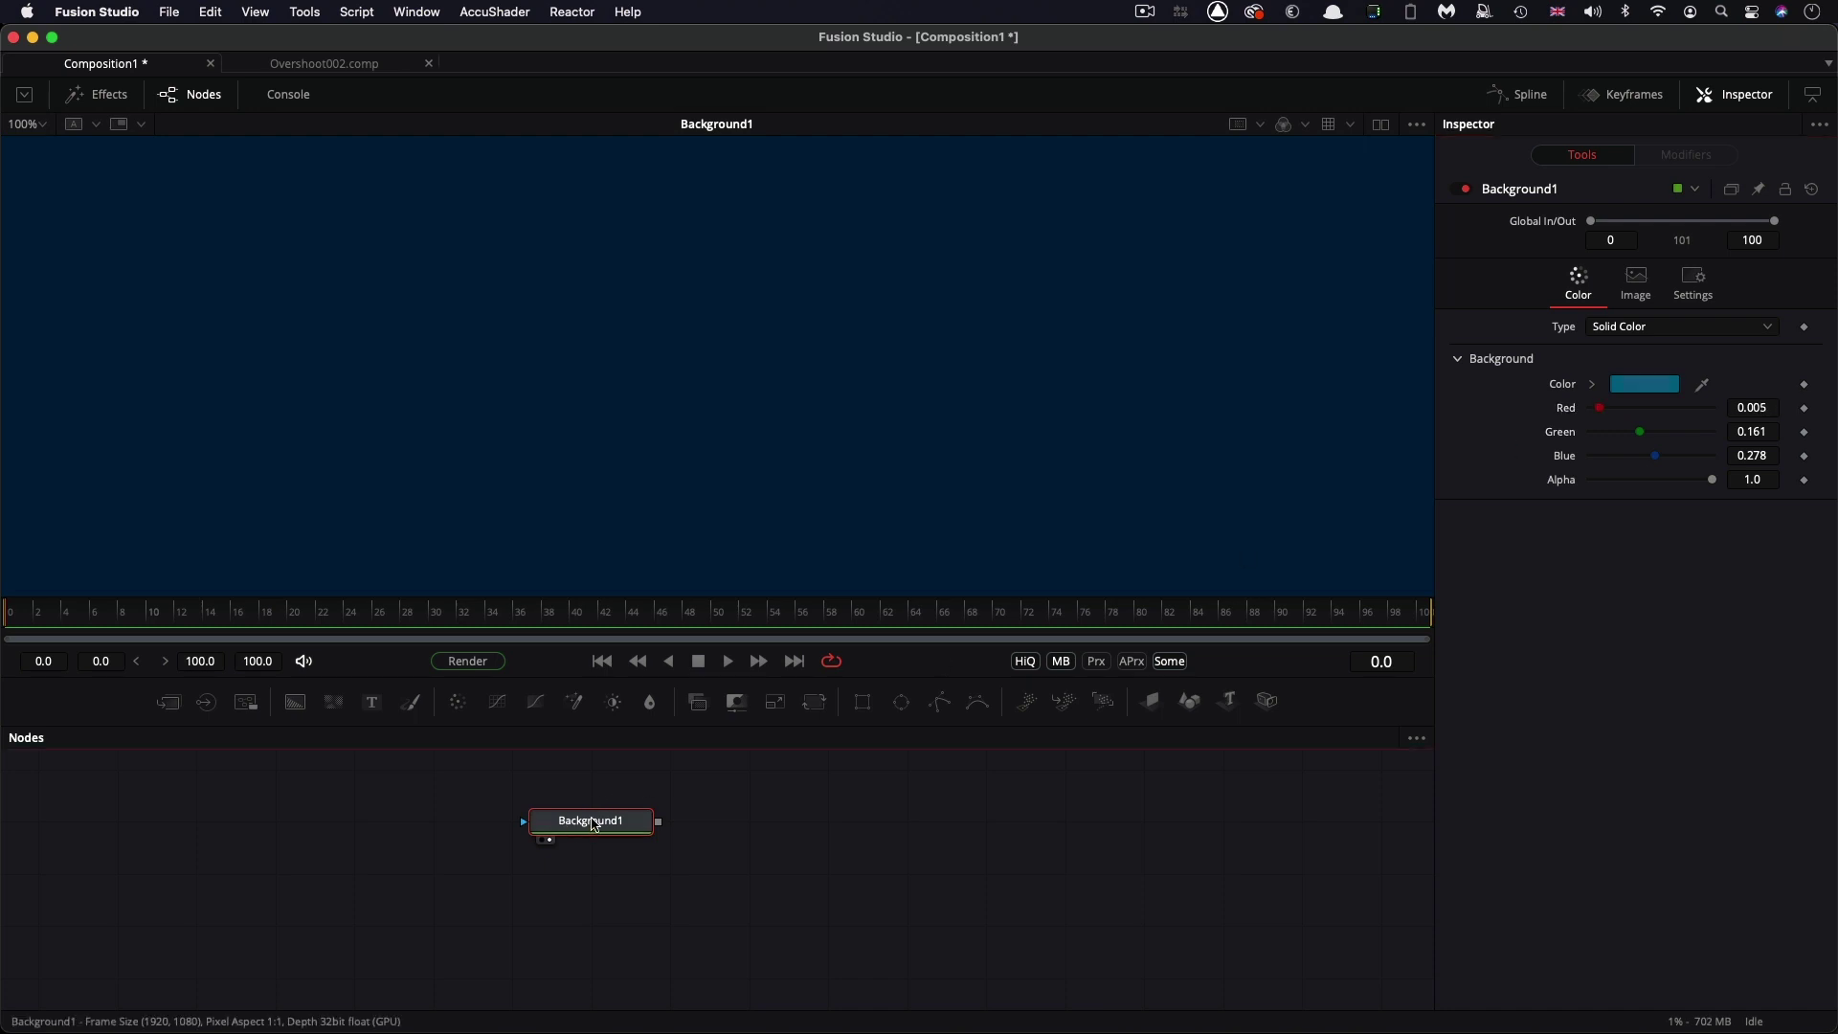
pyautogui.click(607, 873)
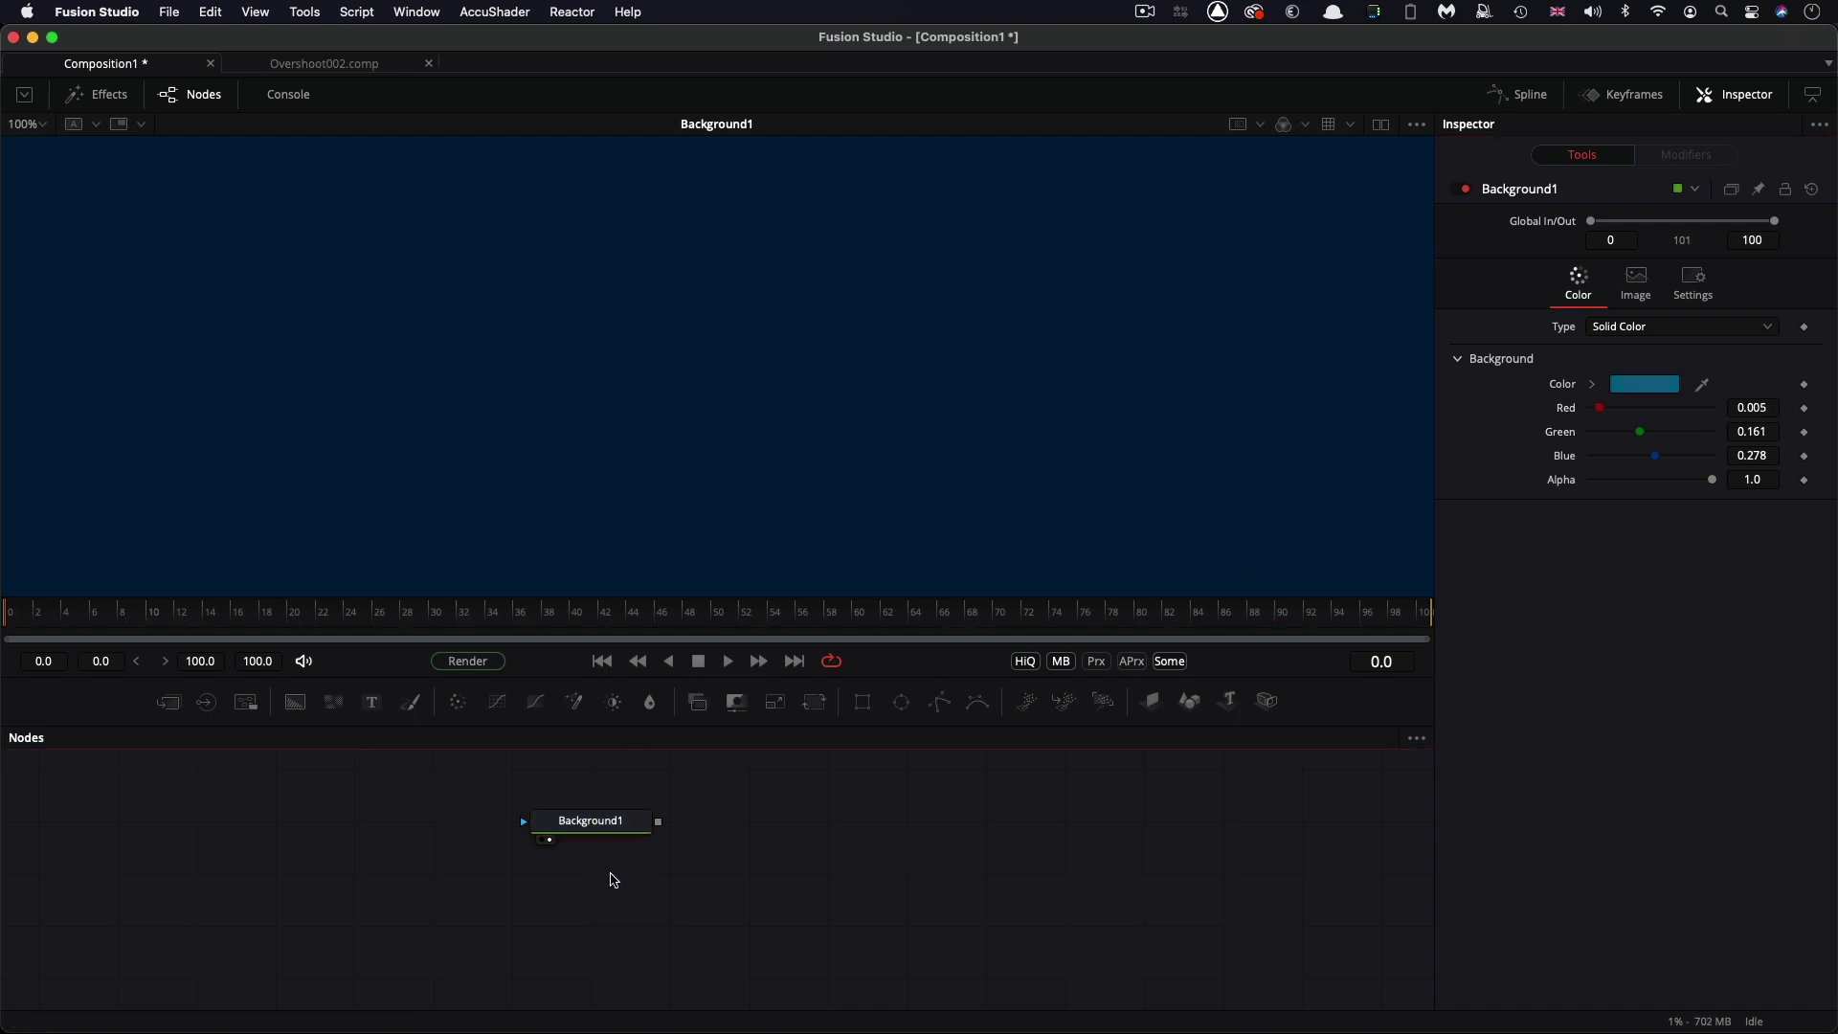
pyautogui.press('super+v')
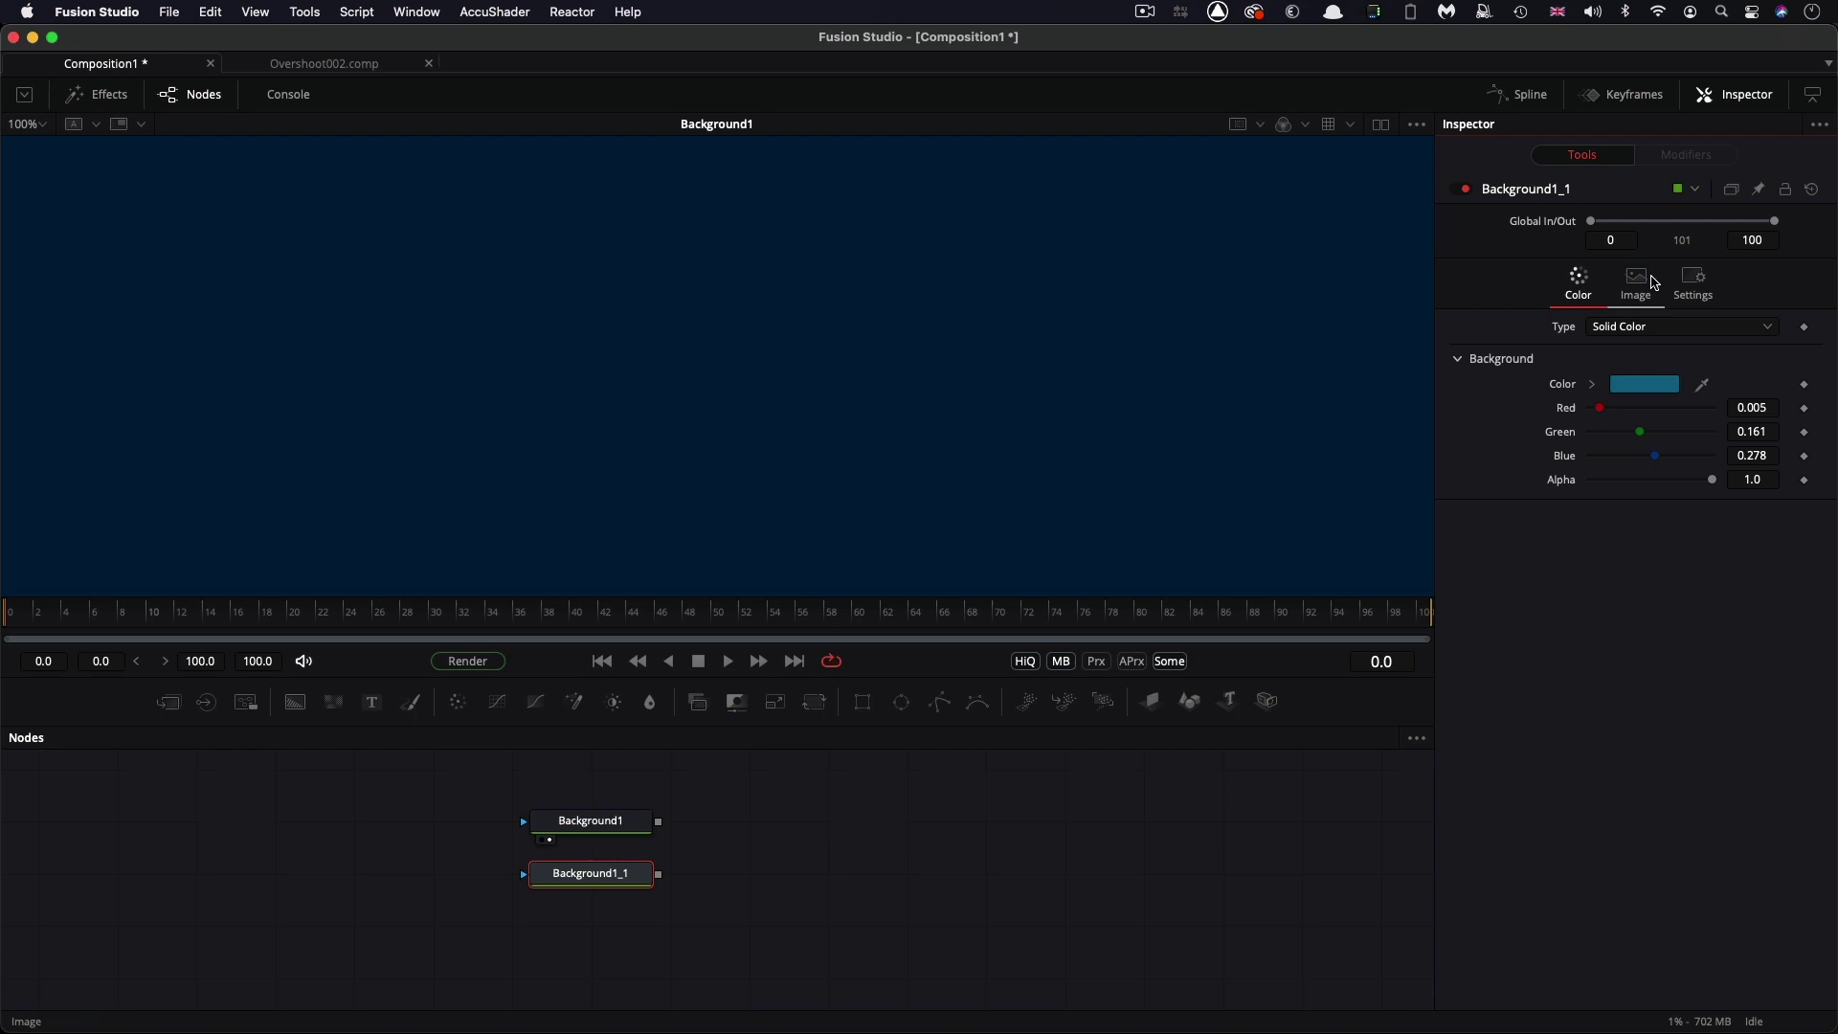
pyautogui.click(1635, 284)
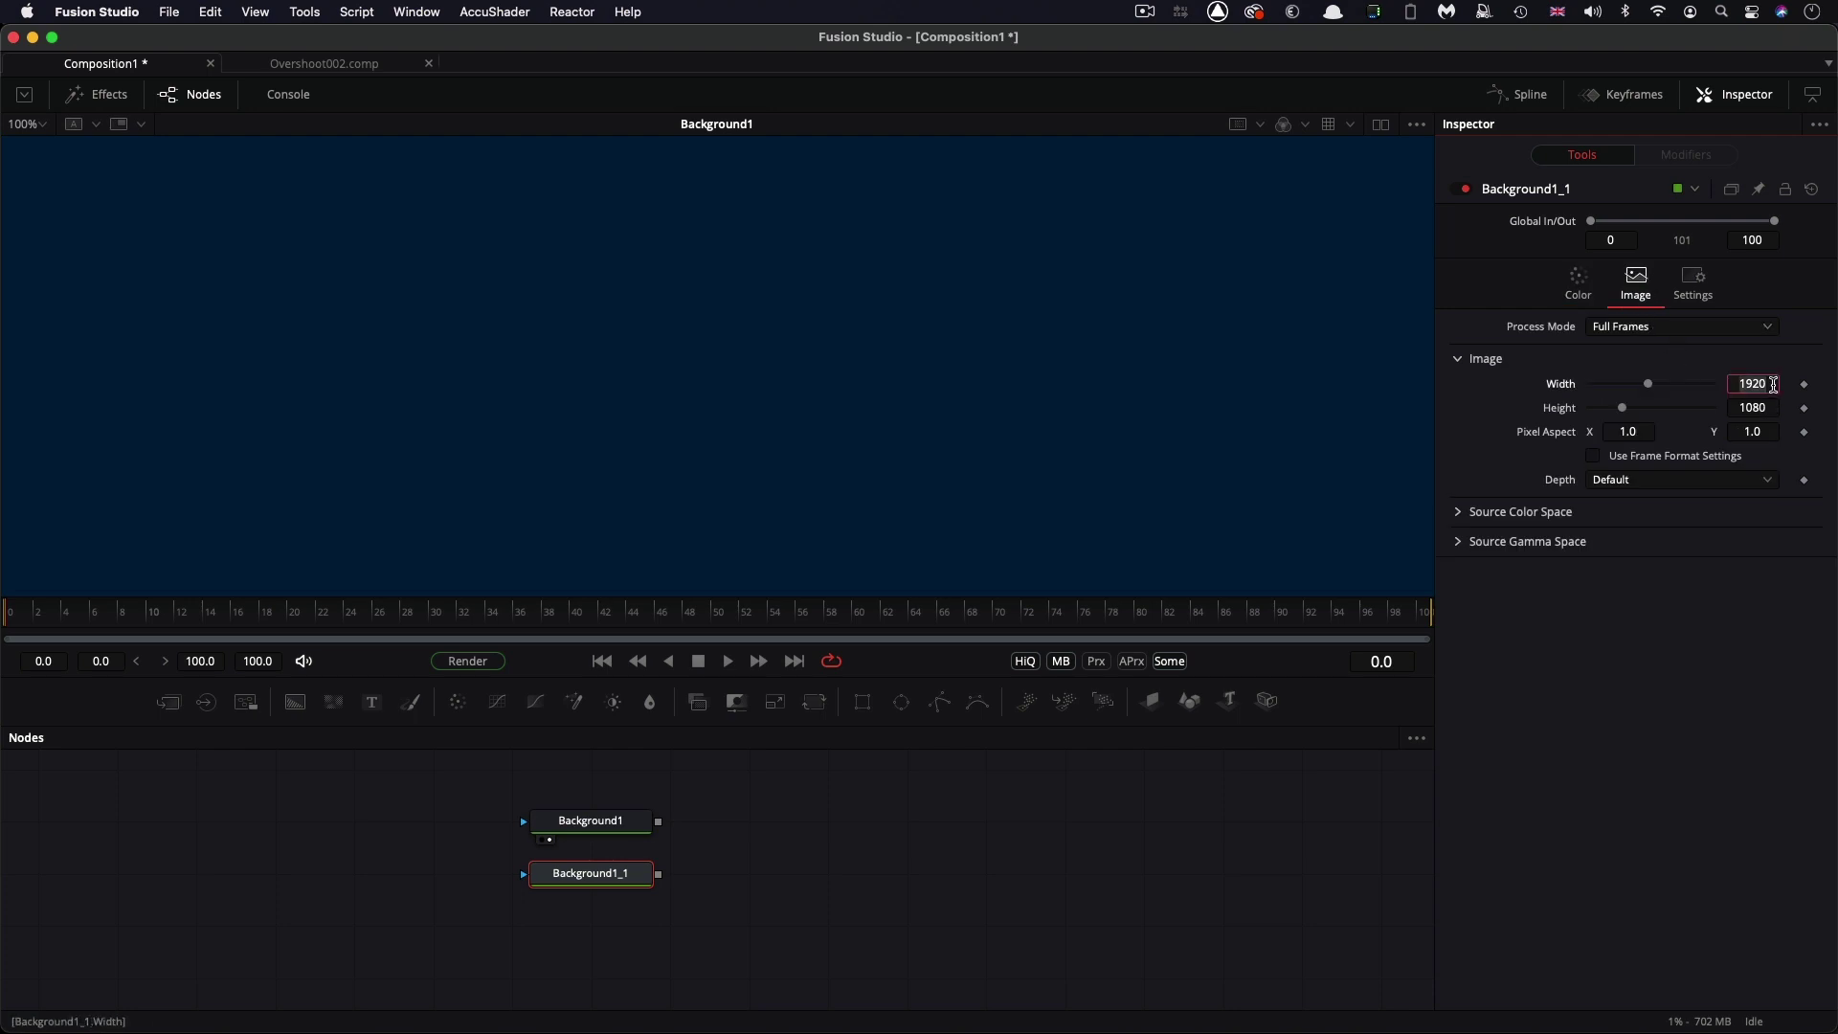
pyautogui.write('10')
pyautogui.press('Tab')
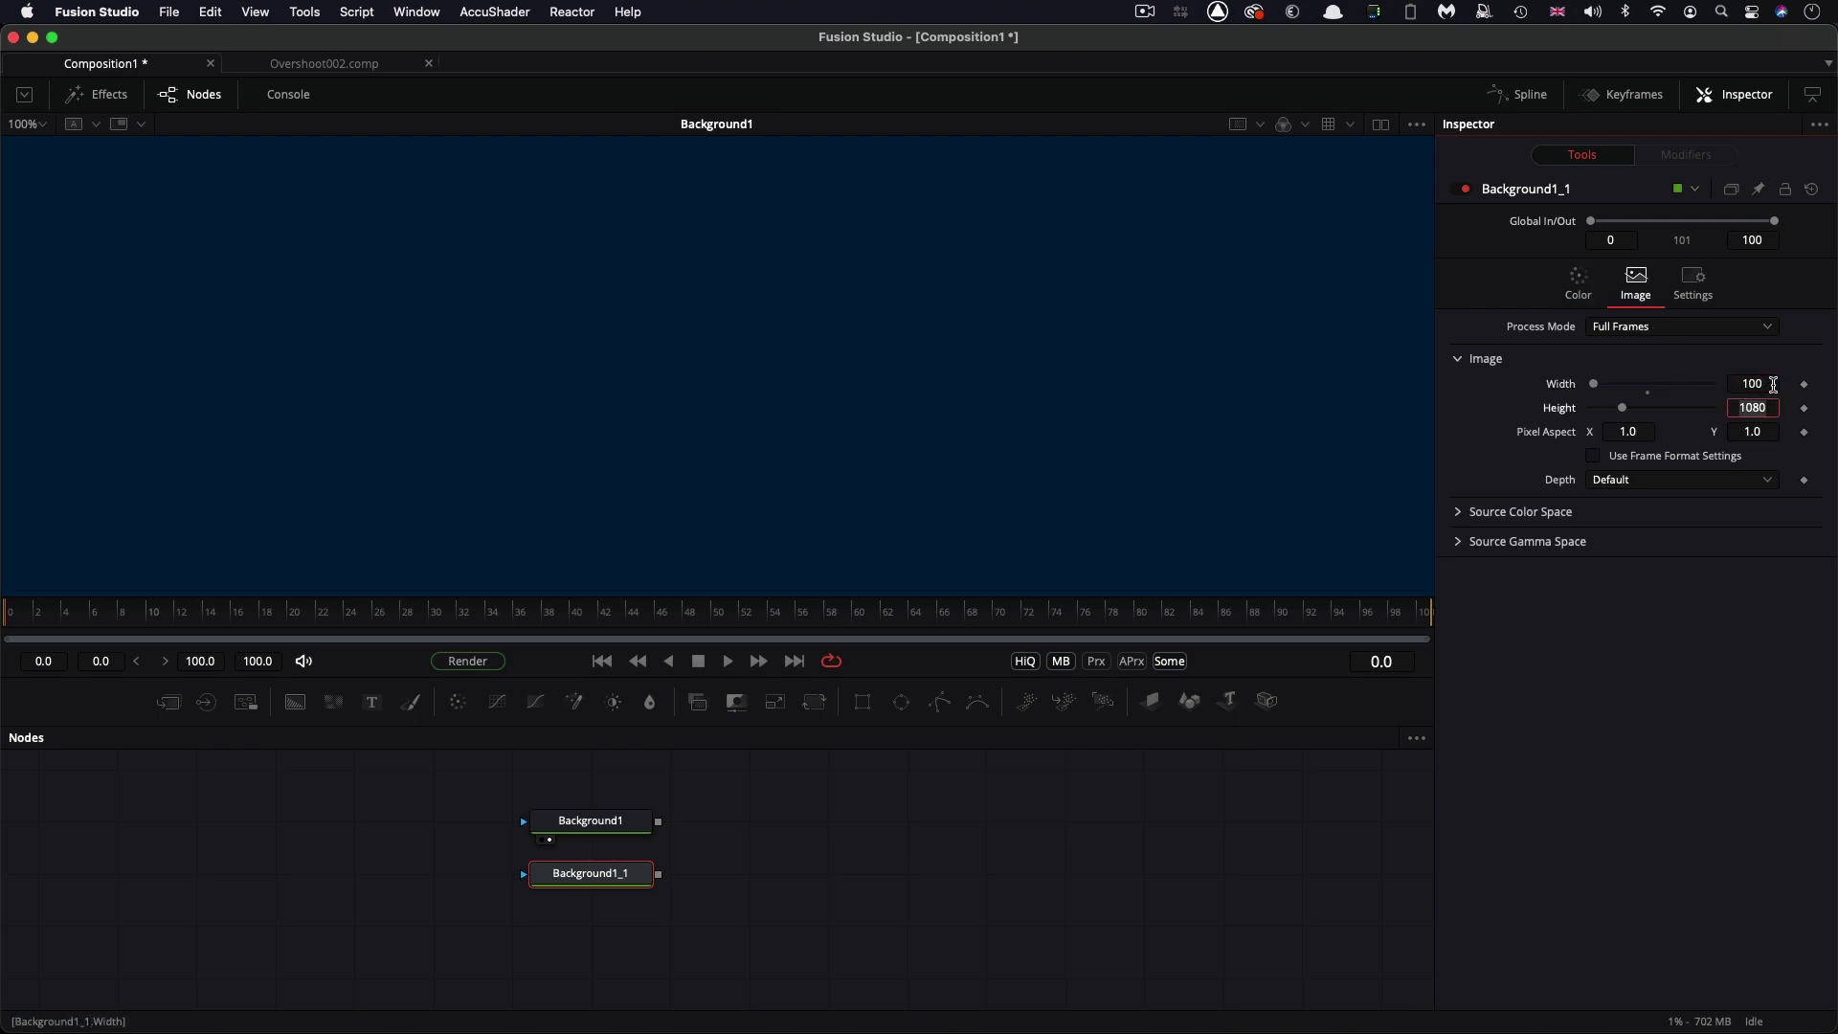
pyautogui.write('100')
pyautogui.press('Tab')
pyautogui.click(1578, 282)
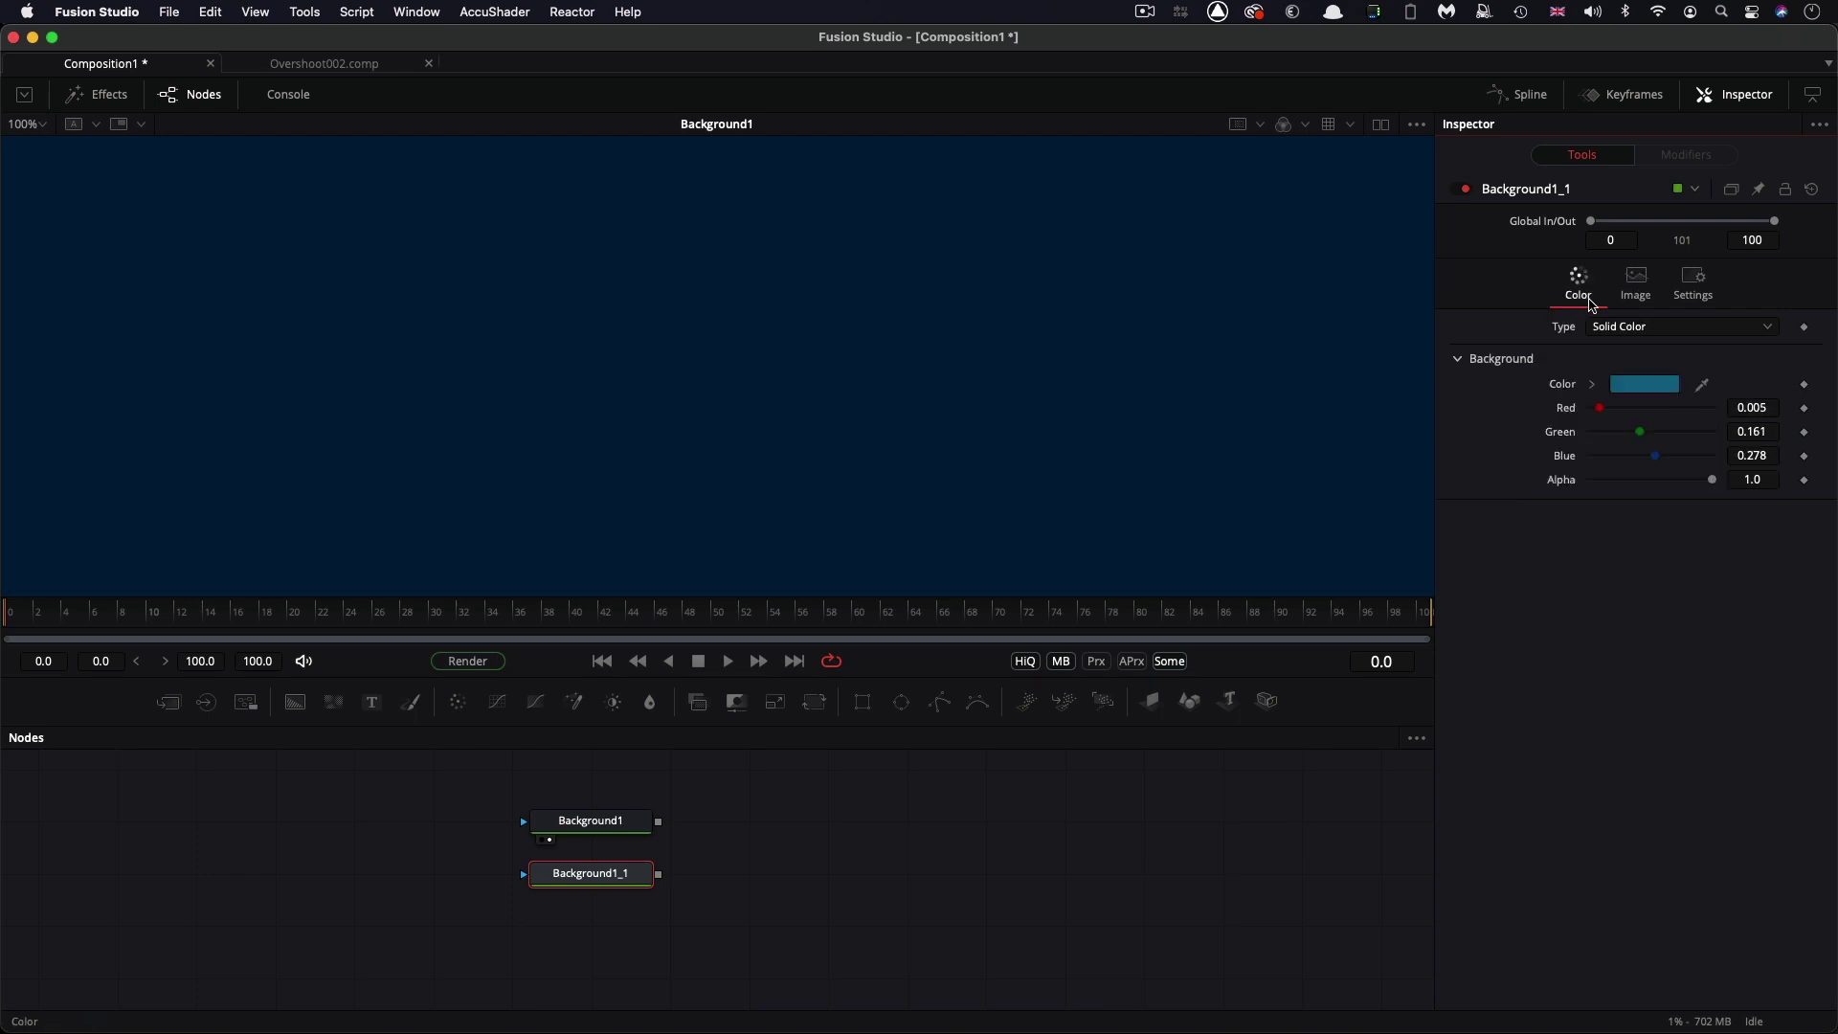
pyautogui.moveTo(1641, 432); pyautogui.dragTo(1700, 440)
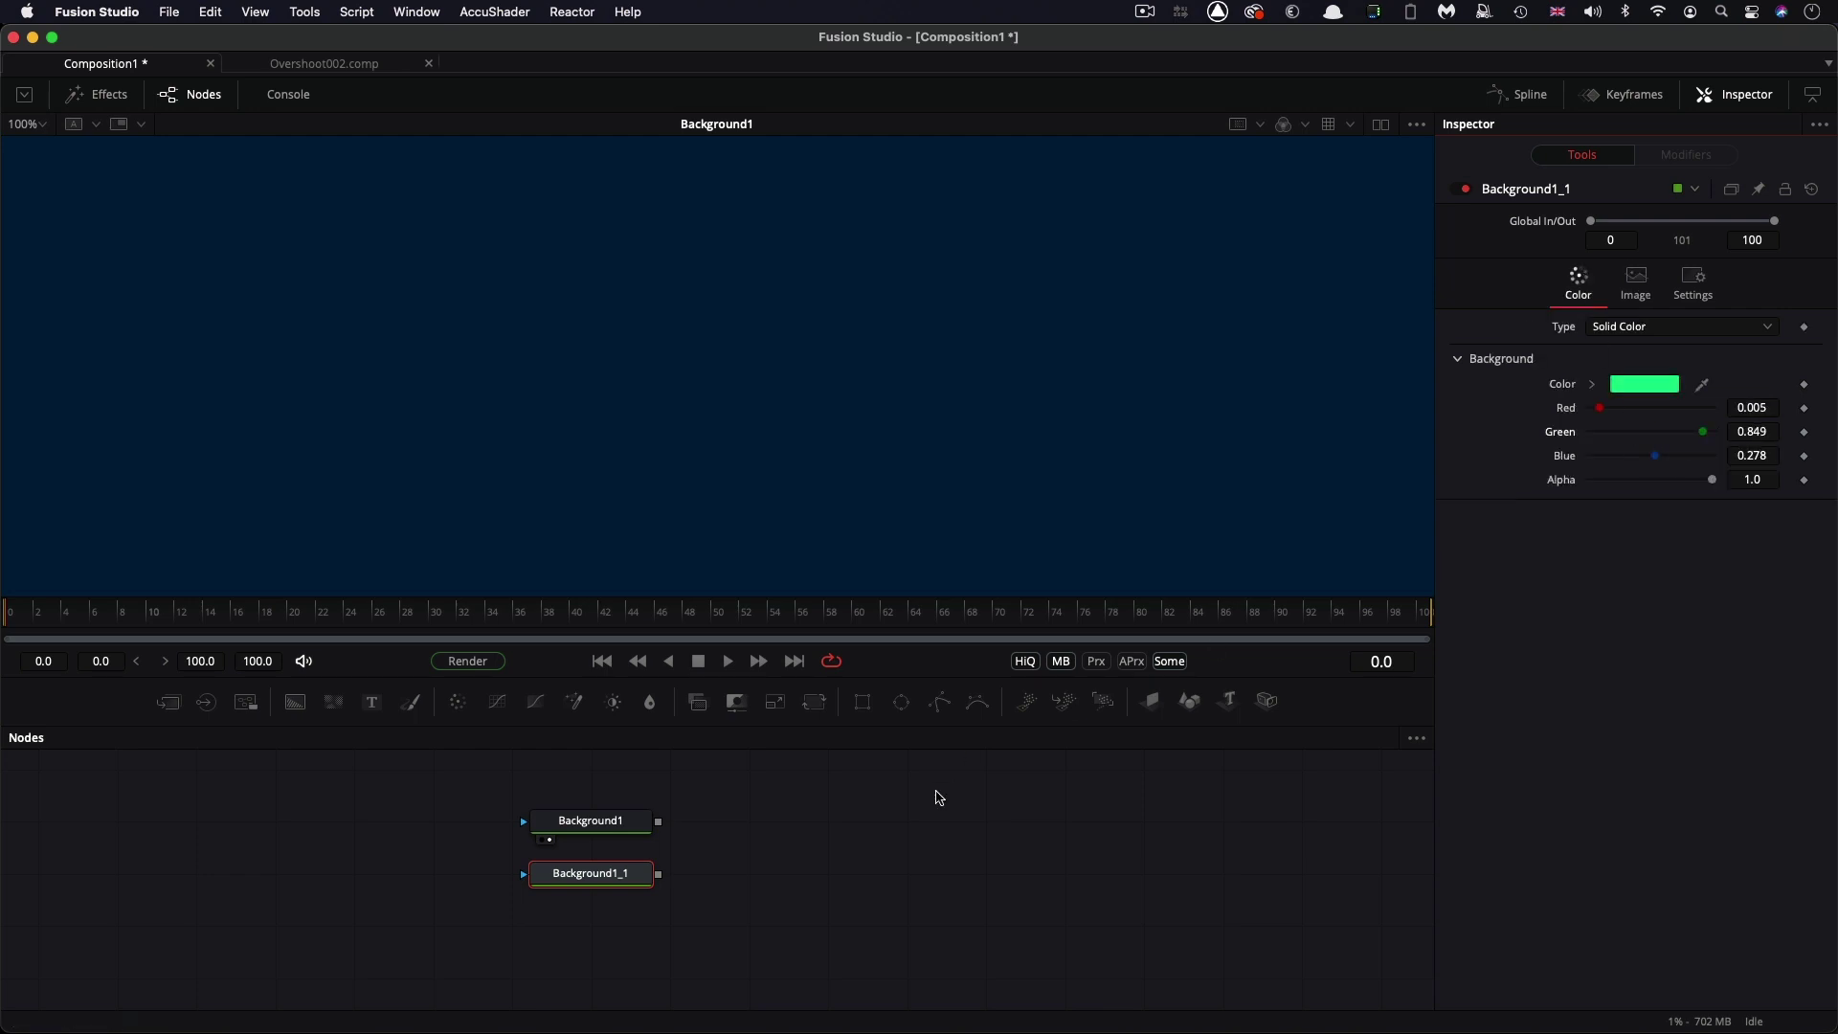
# Merge the green square over the blue background, fit the viewer and hide transform controls
pyautogui.moveTo(659, 873); pyautogui.dragTo(658, 822)
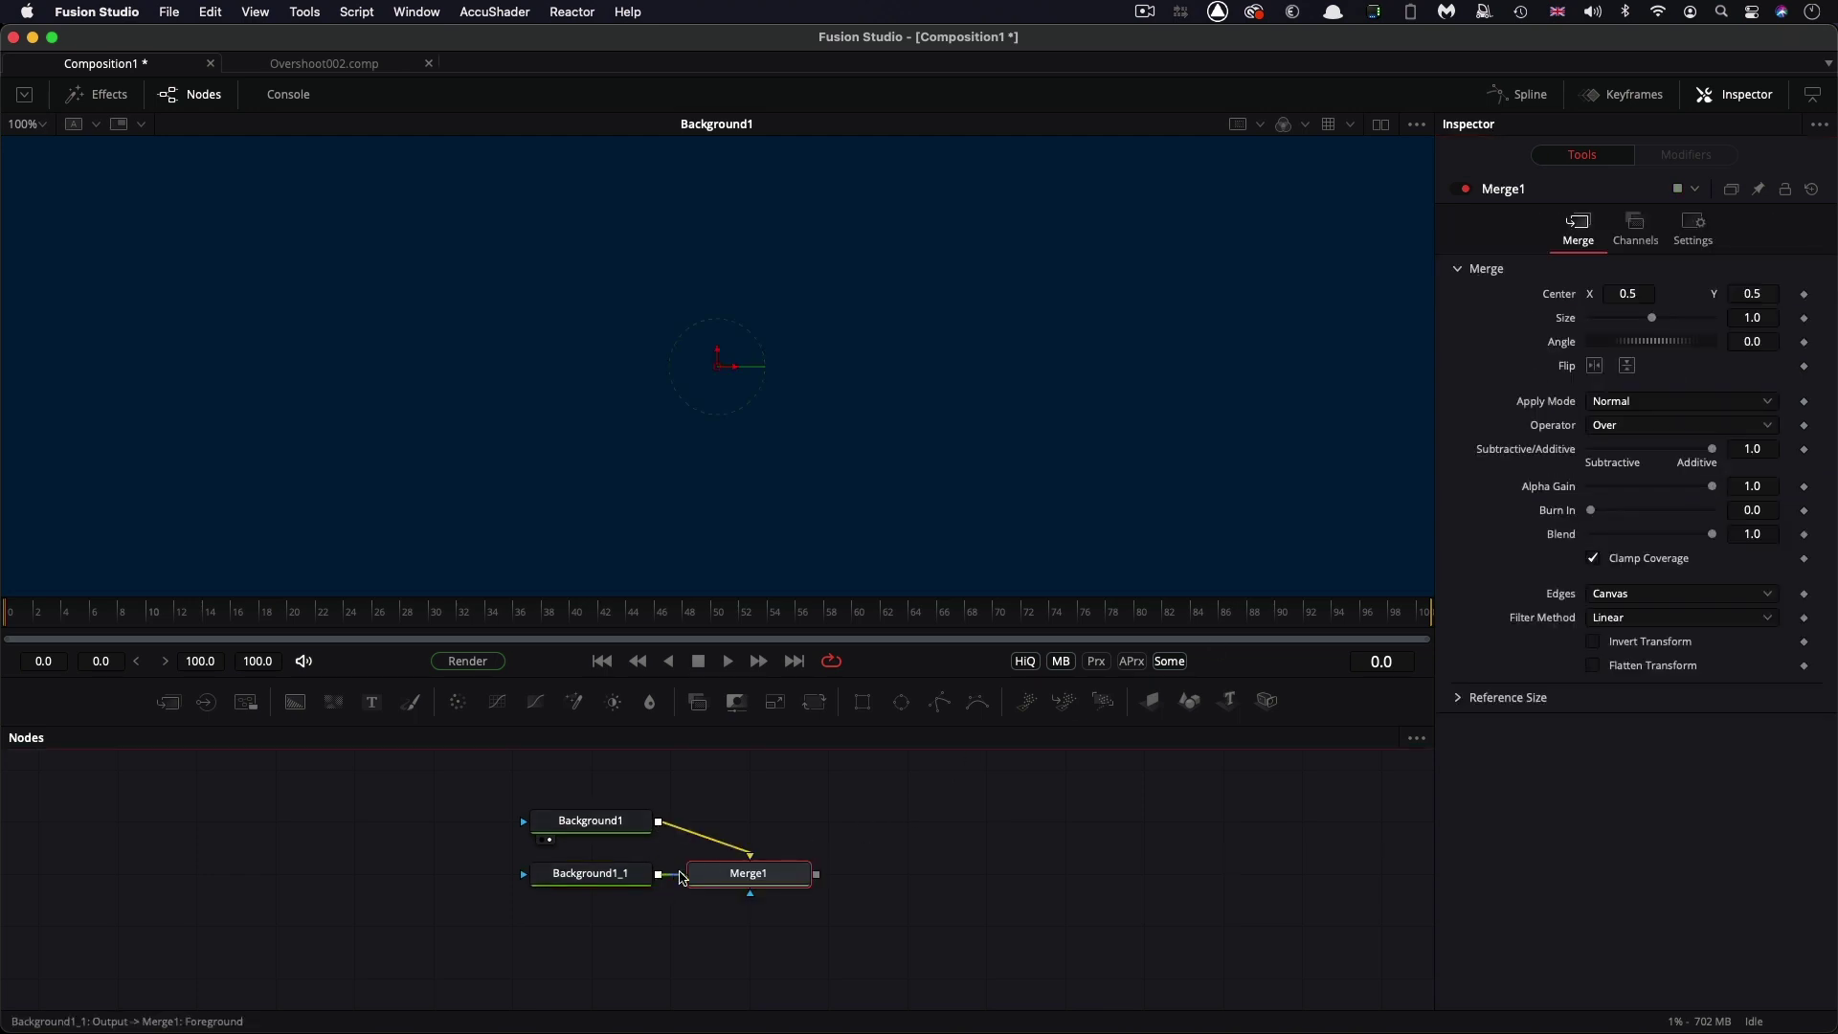
pyautogui.press('1')
pyautogui.press('super+f')
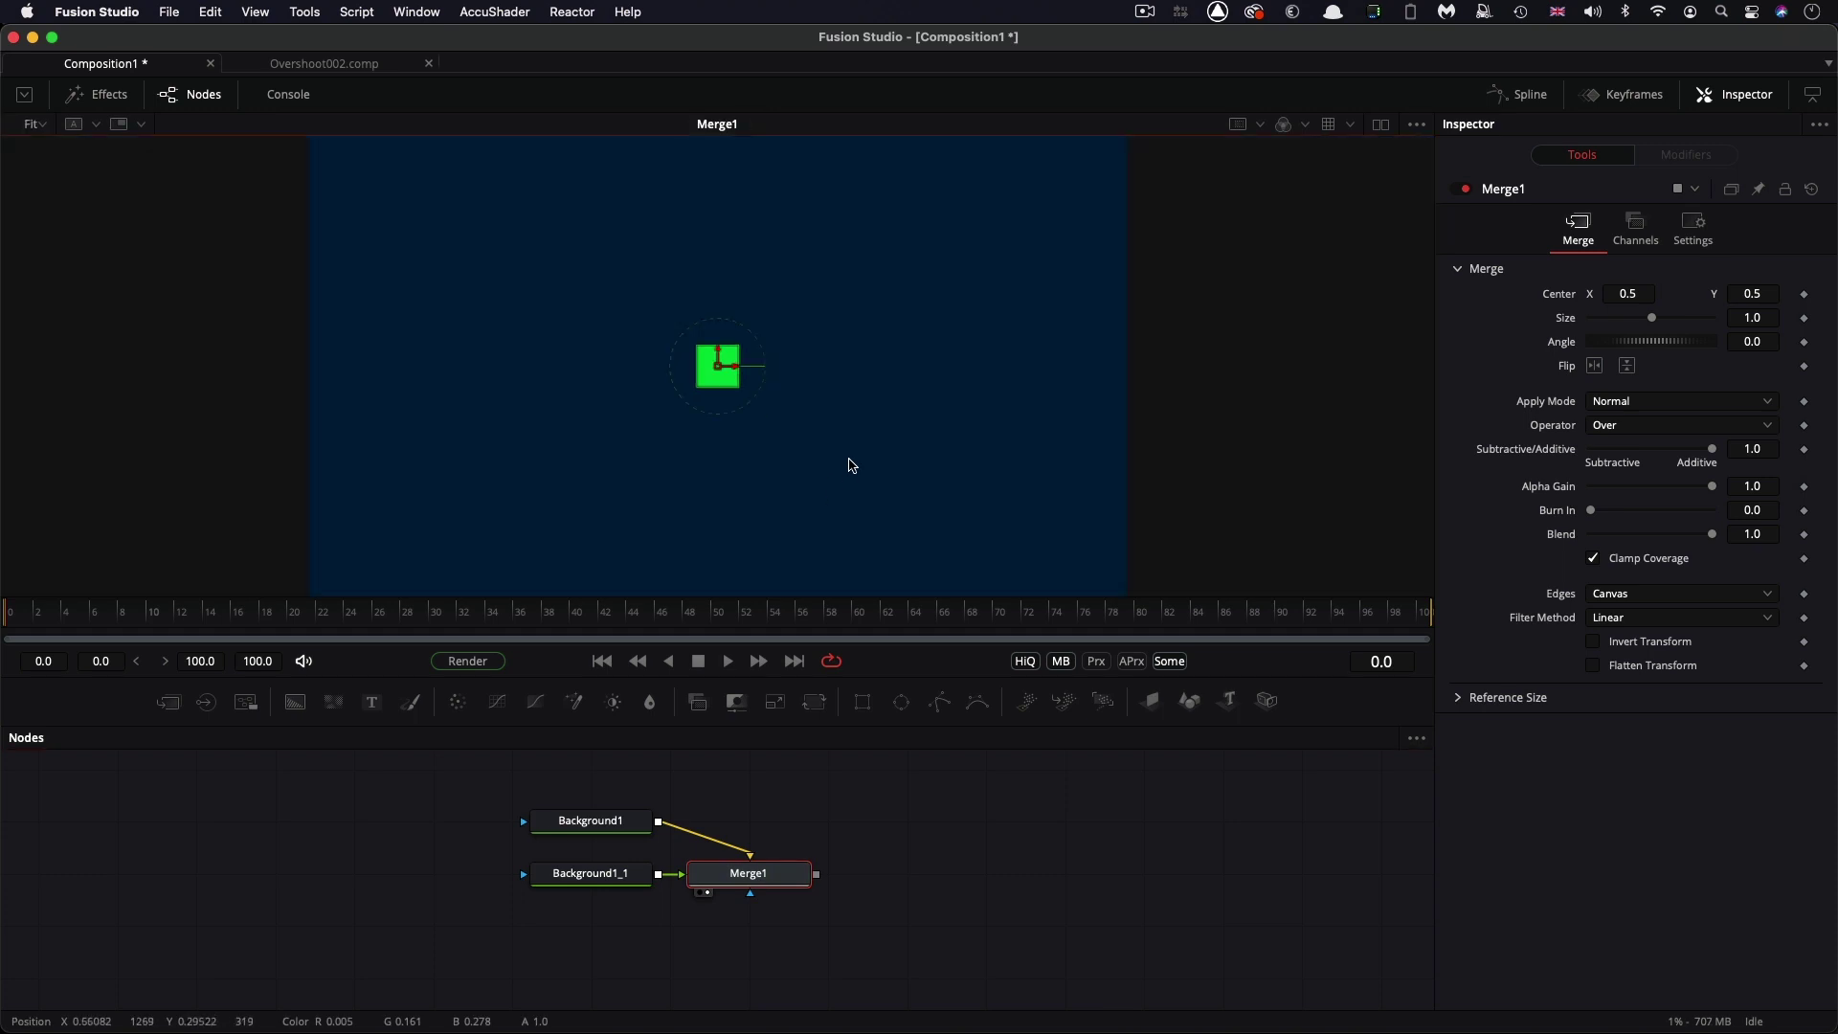
pyautogui.press('super+k')
# Rename the merge node to ANIM and move it up beside Background1
pyautogui.click(769, 878)
pyautogui.press('F2')
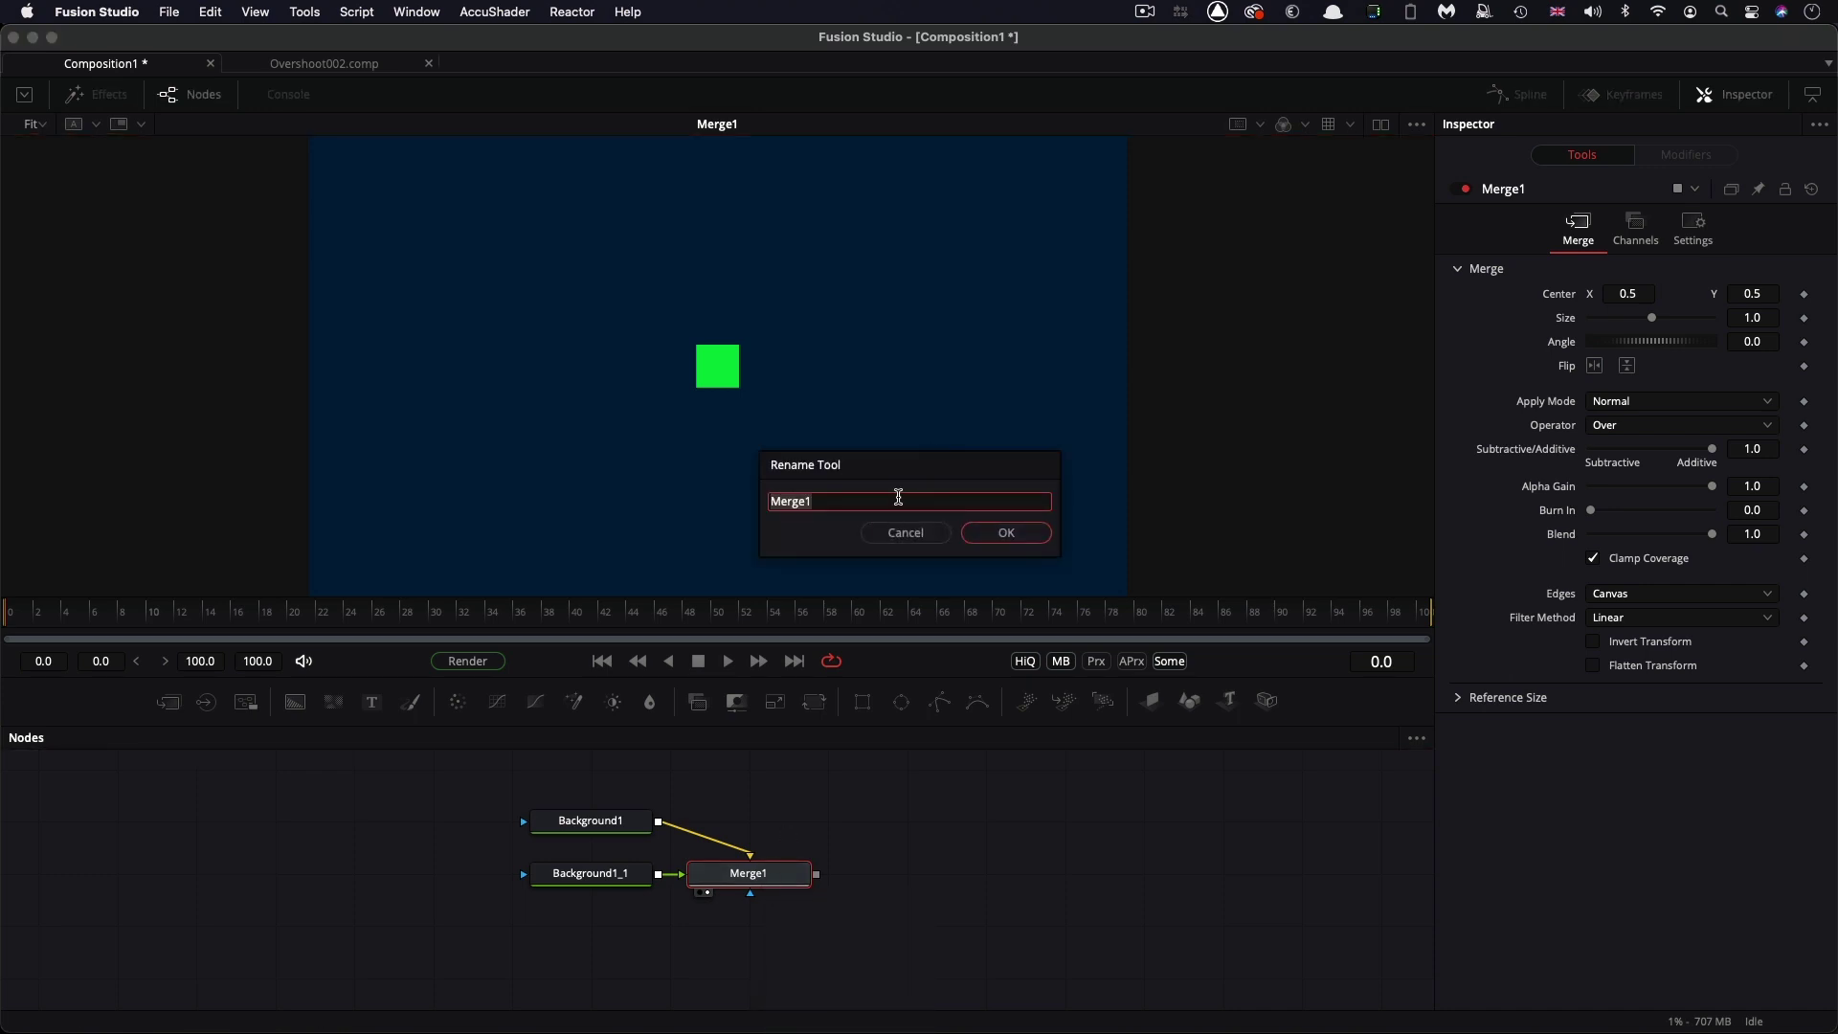
pyautogui.write('ANIM')
pyautogui.press('Return')
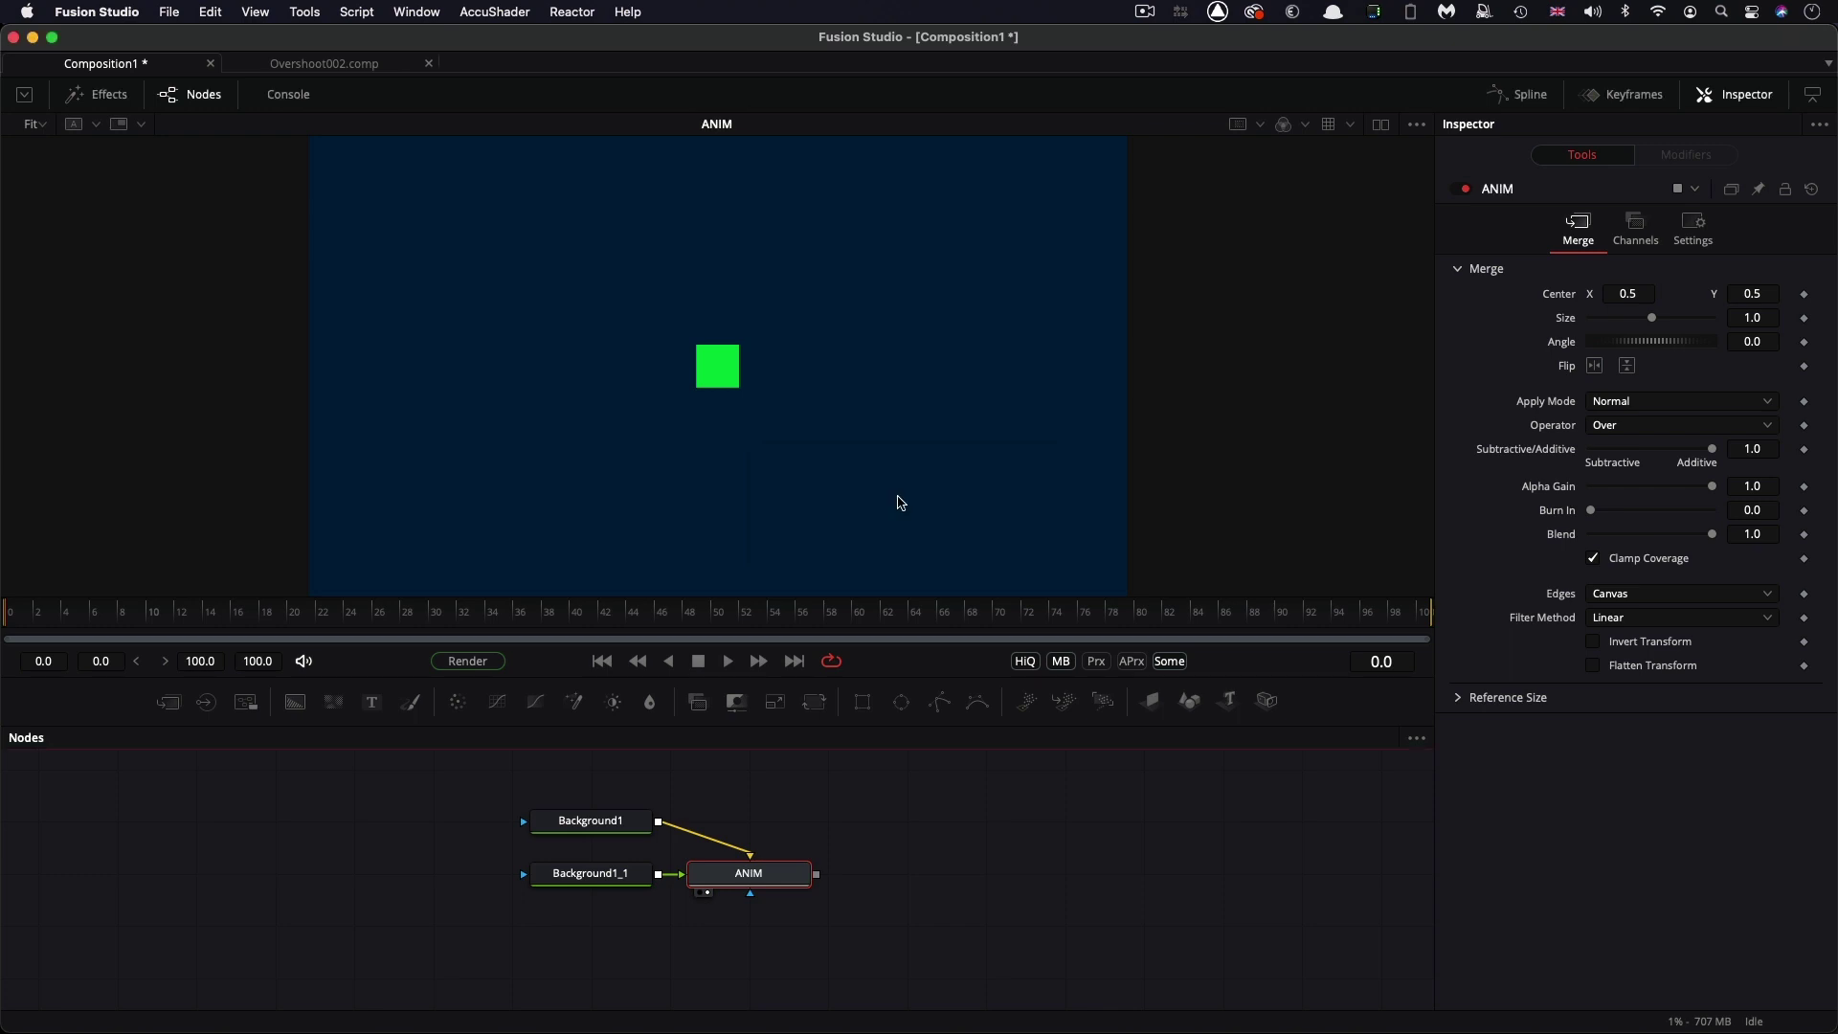
pyautogui.moveTo(780, 871); pyautogui.dragTo(780, 818)
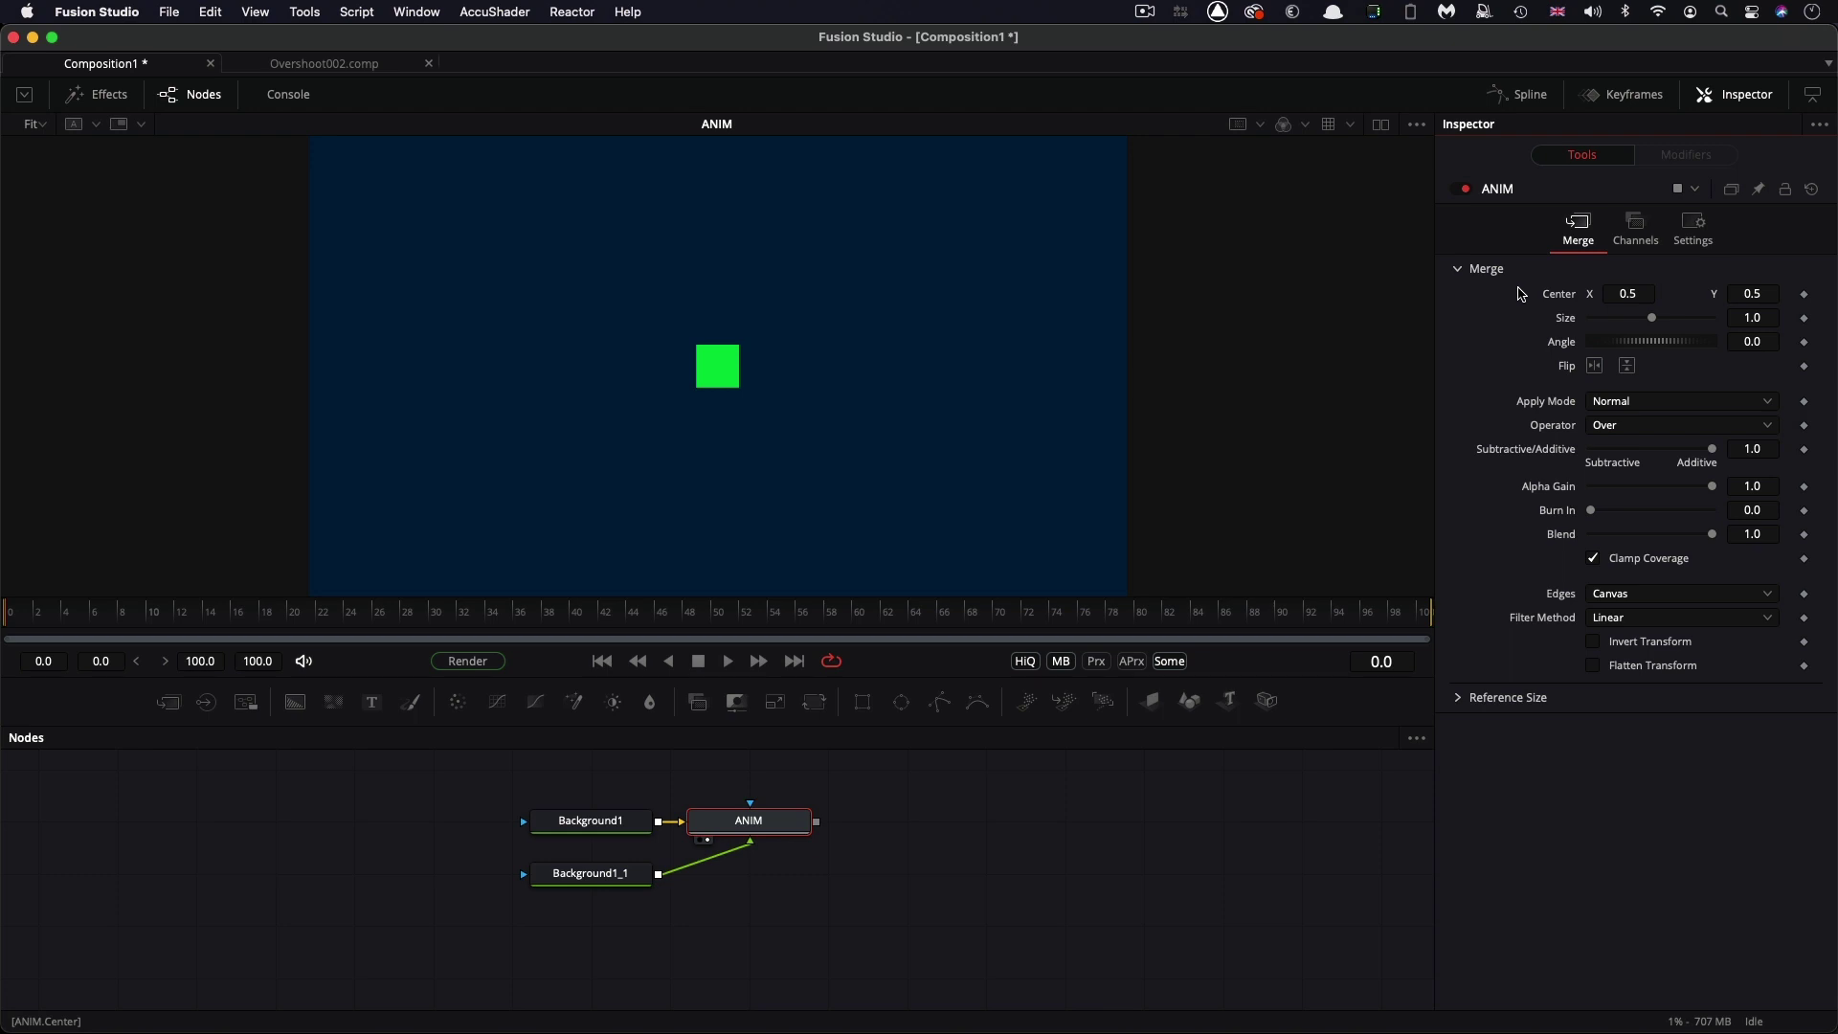
# Attach an Expression modifier to ANIM's Center and check its Config control names
pyautogui.rightClick(1517, 293)
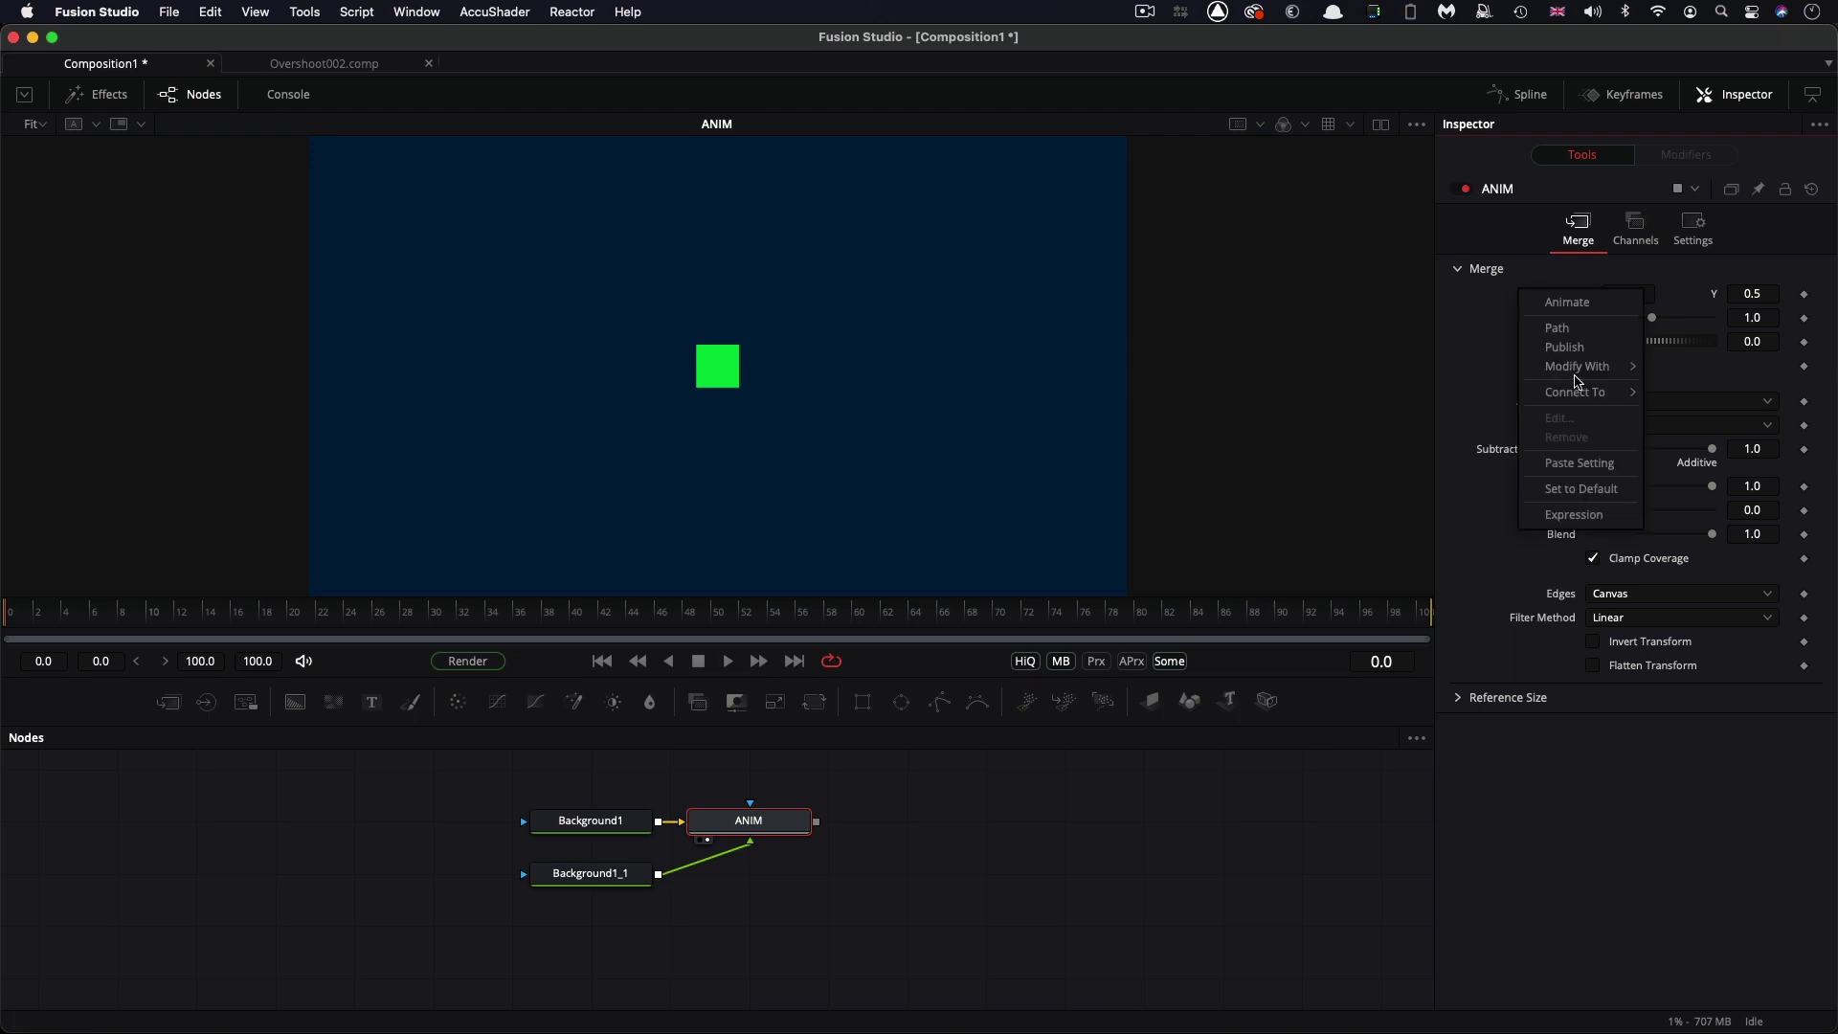
pyautogui.moveTo(1577, 366)
pyautogui.click(1702, 370)
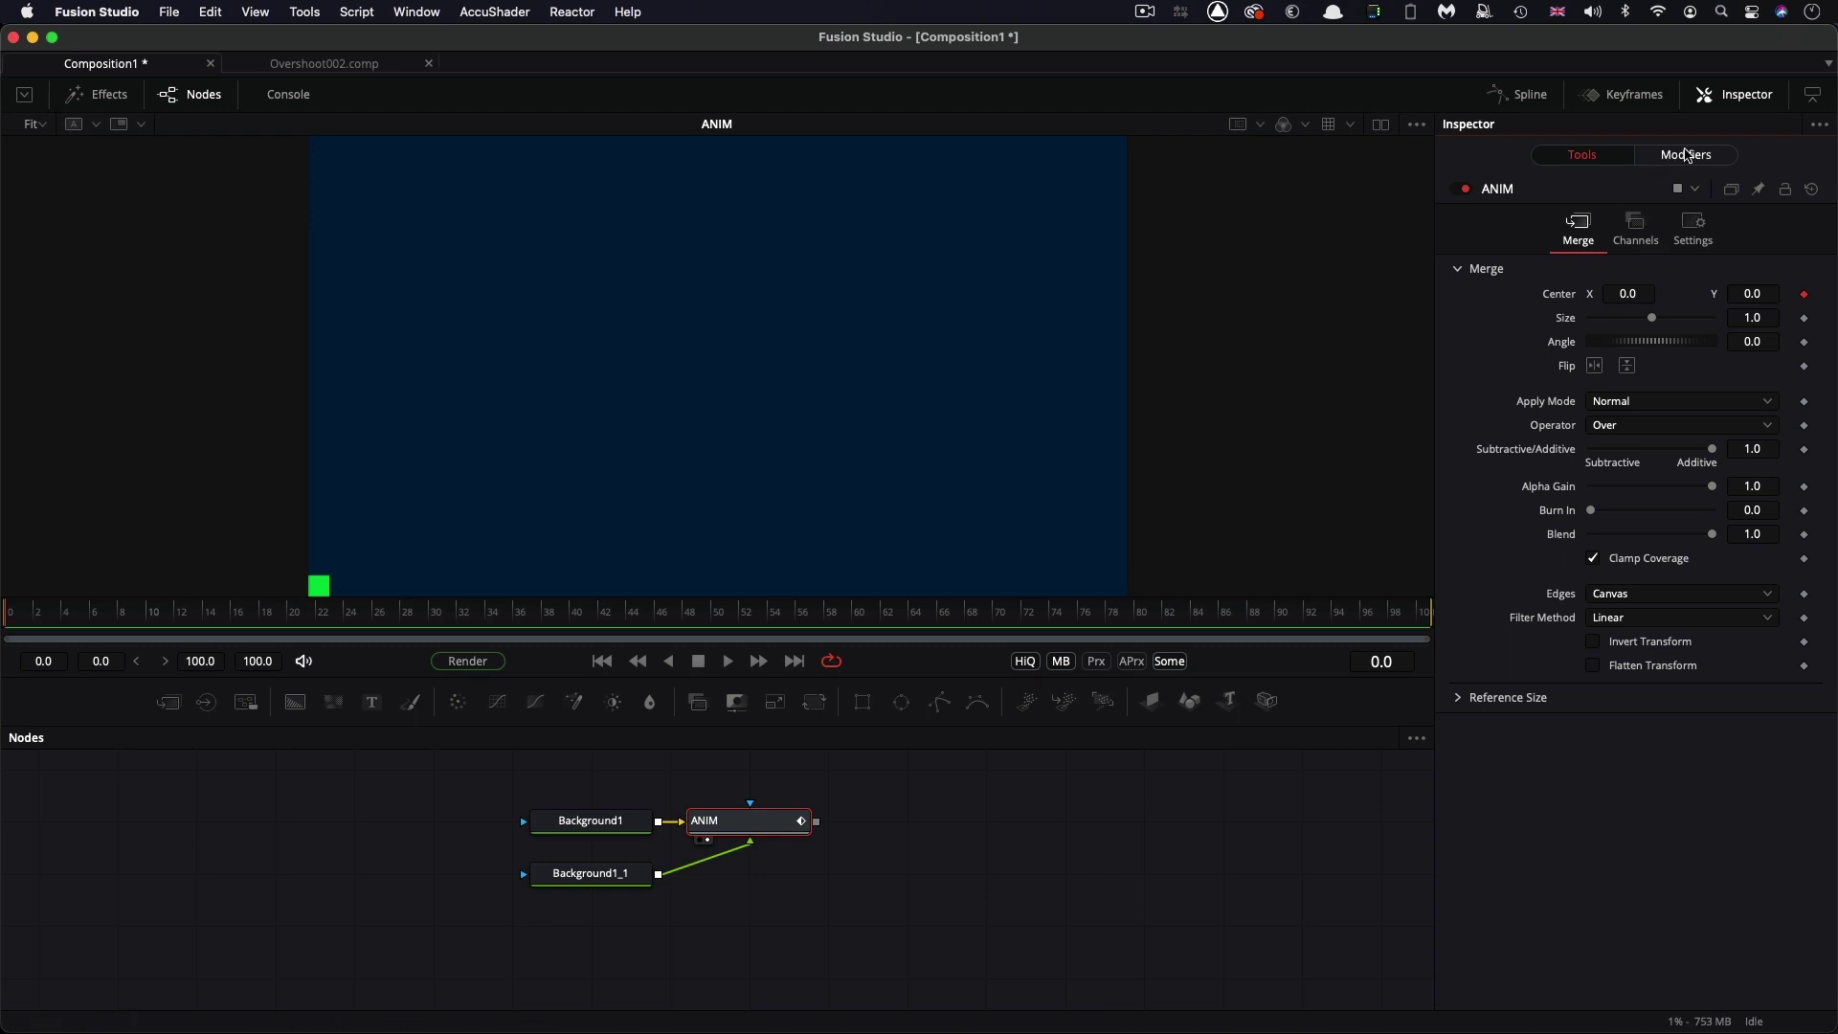
pyautogui.click(1686, 156)
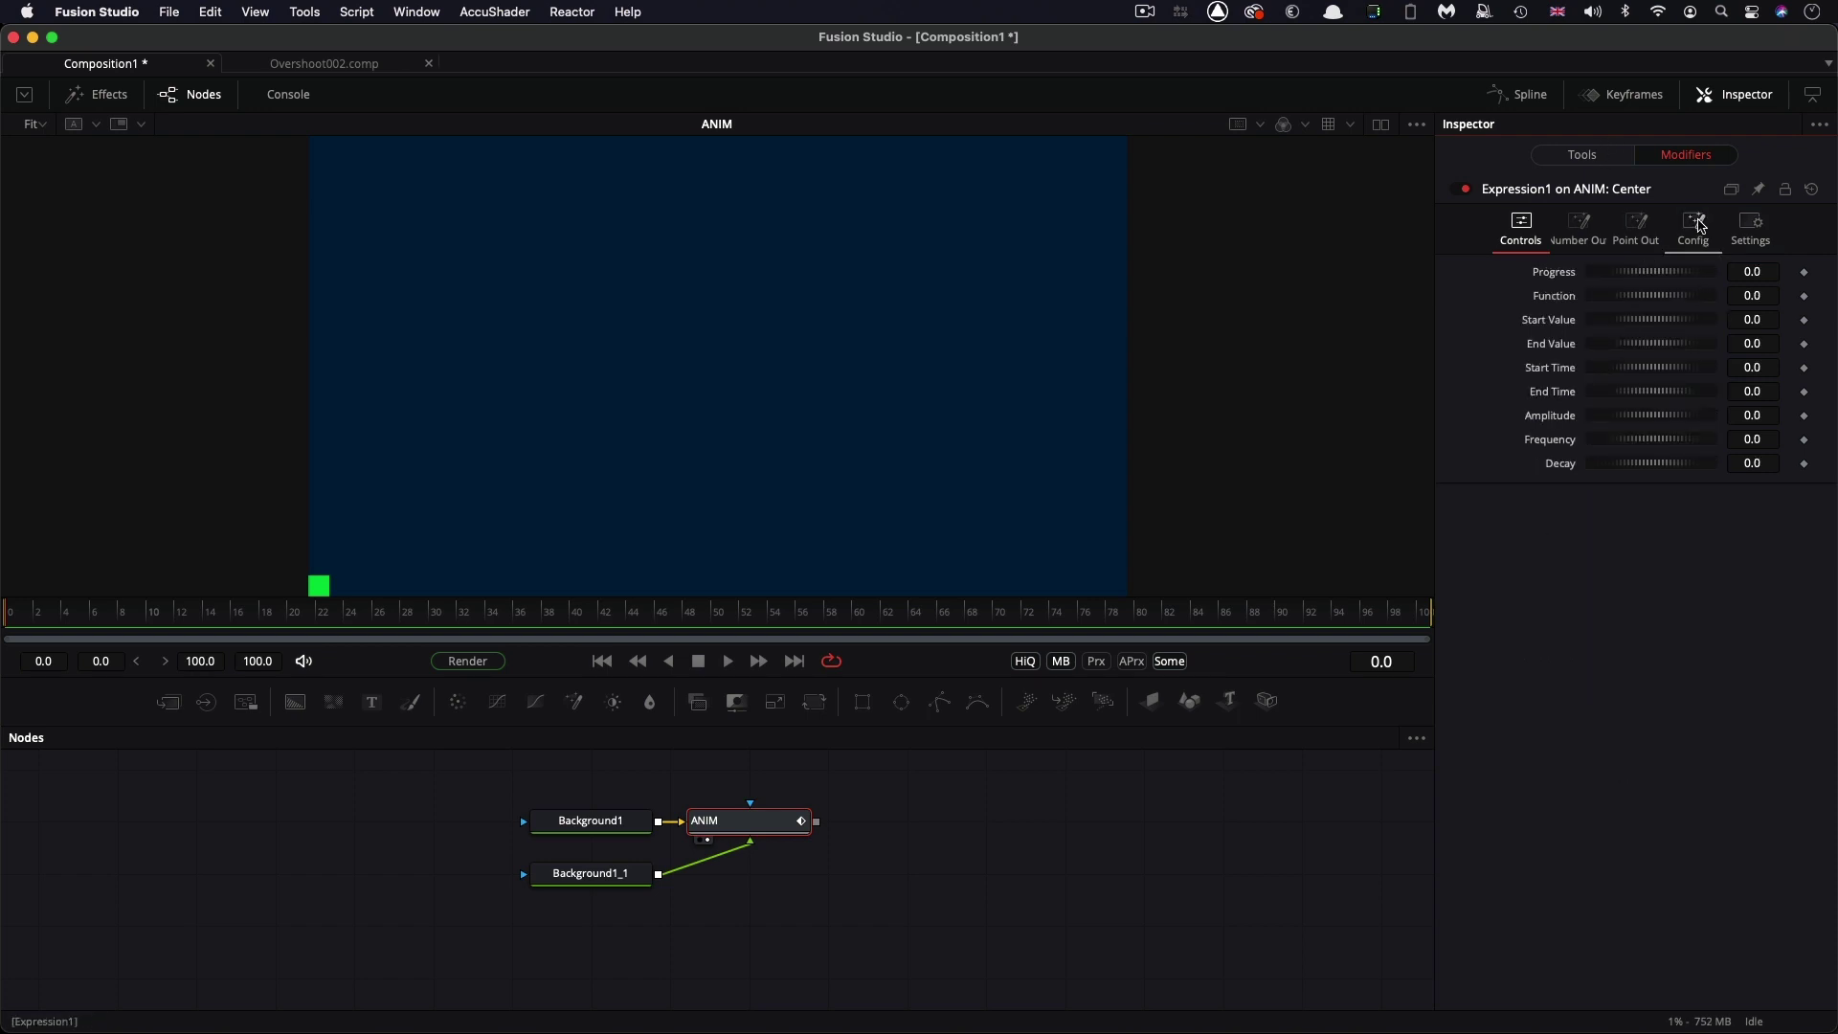
pyautogui.click(1693, 227)
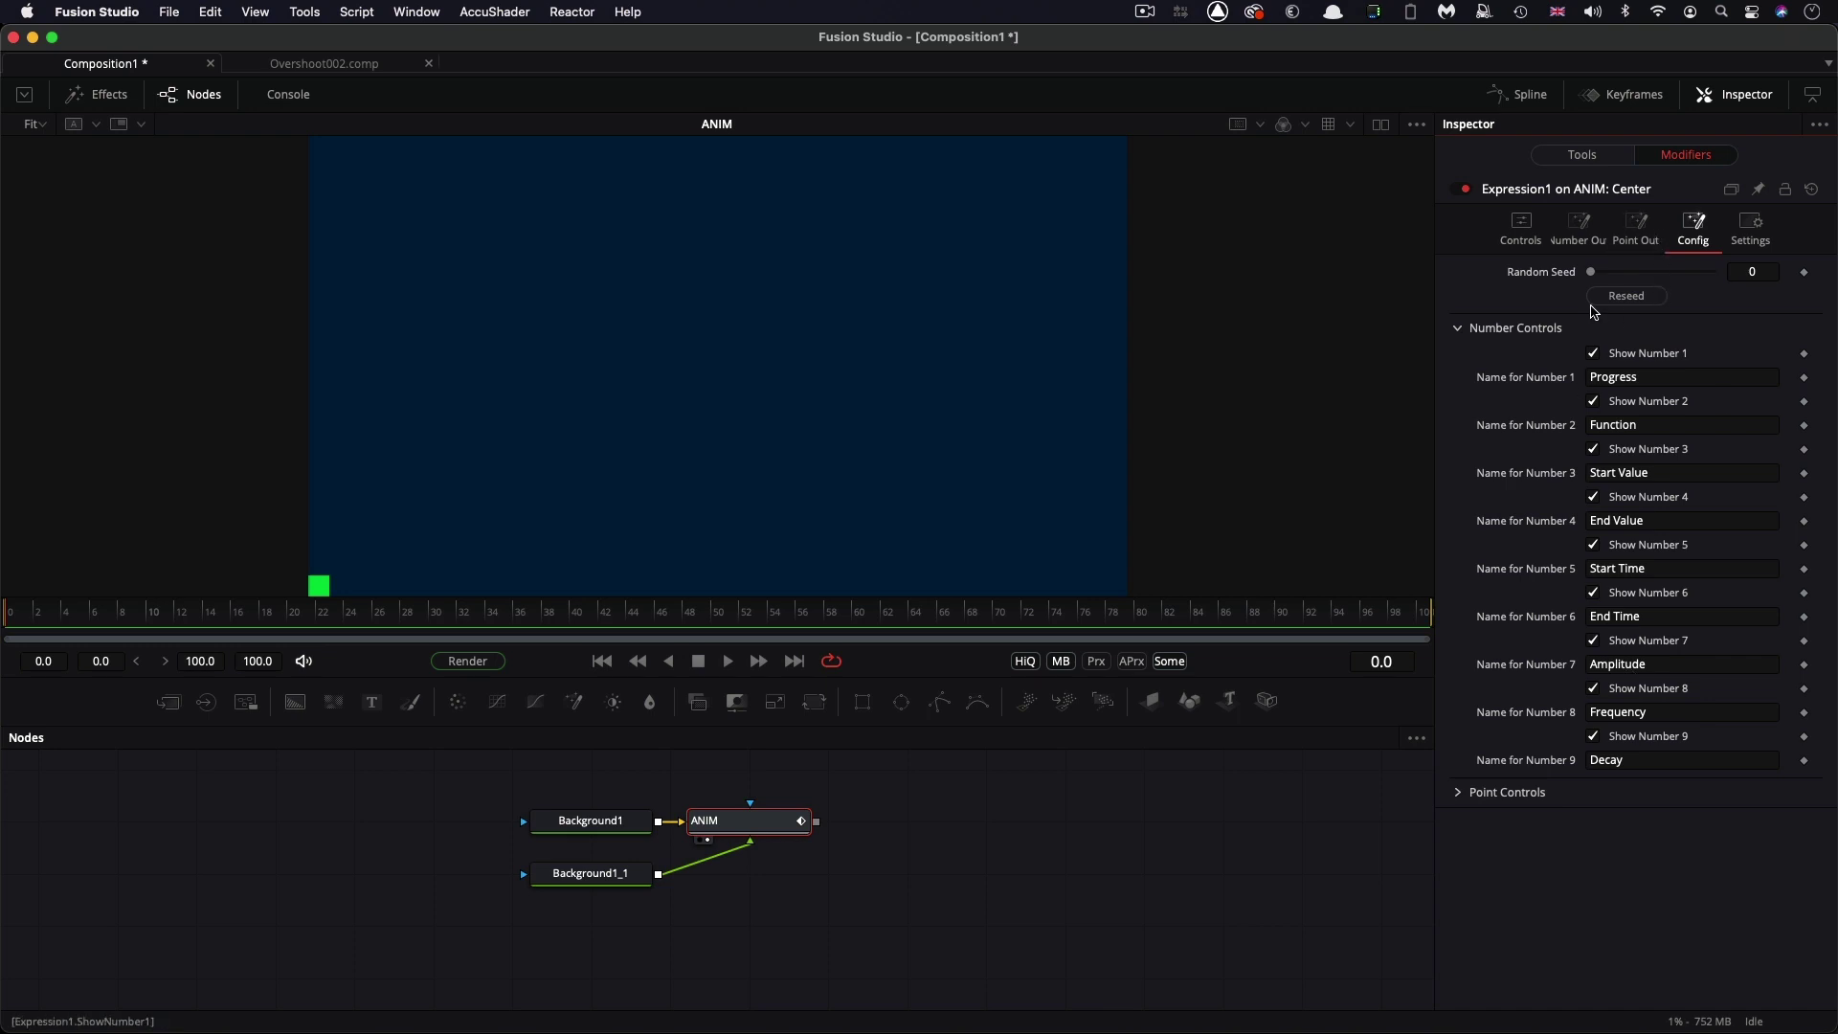
pyautogui.click(1521, 231)
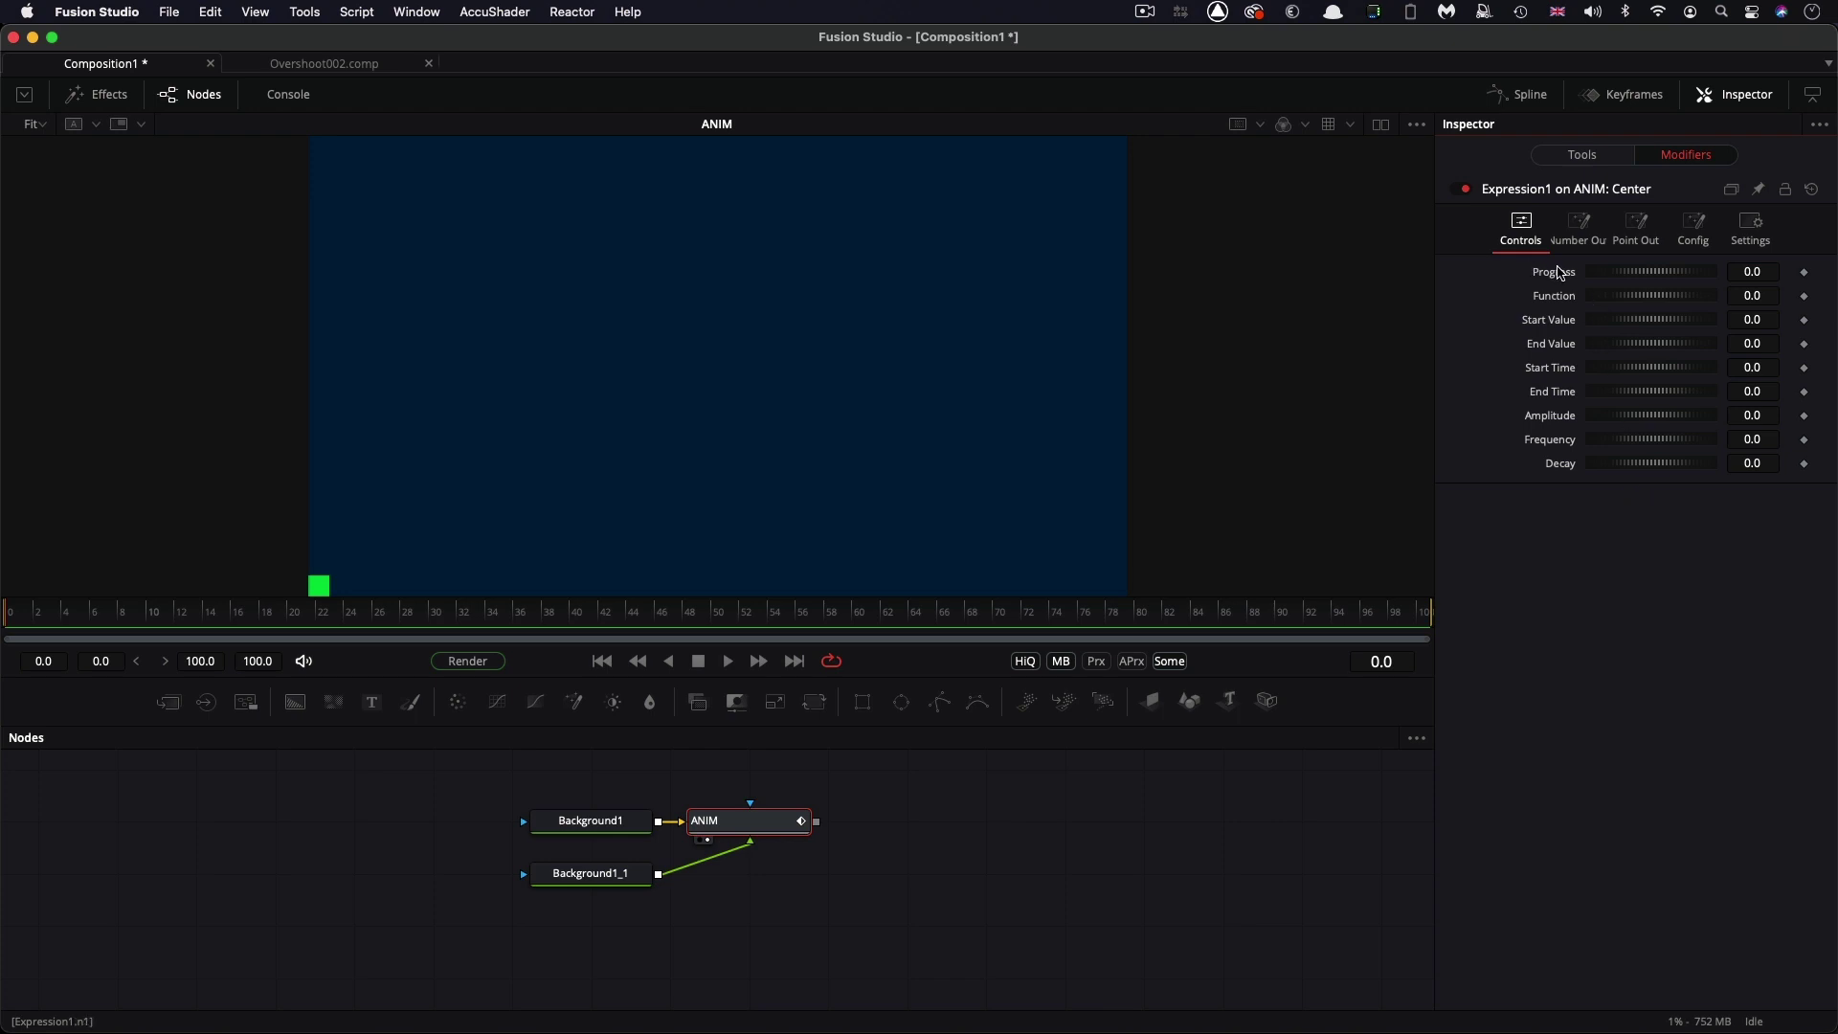
# Give the Progress control the expression min(1, time/n6)
pyautogui.rightClick(1554, 273)
pyautogui.click(1641, 496)
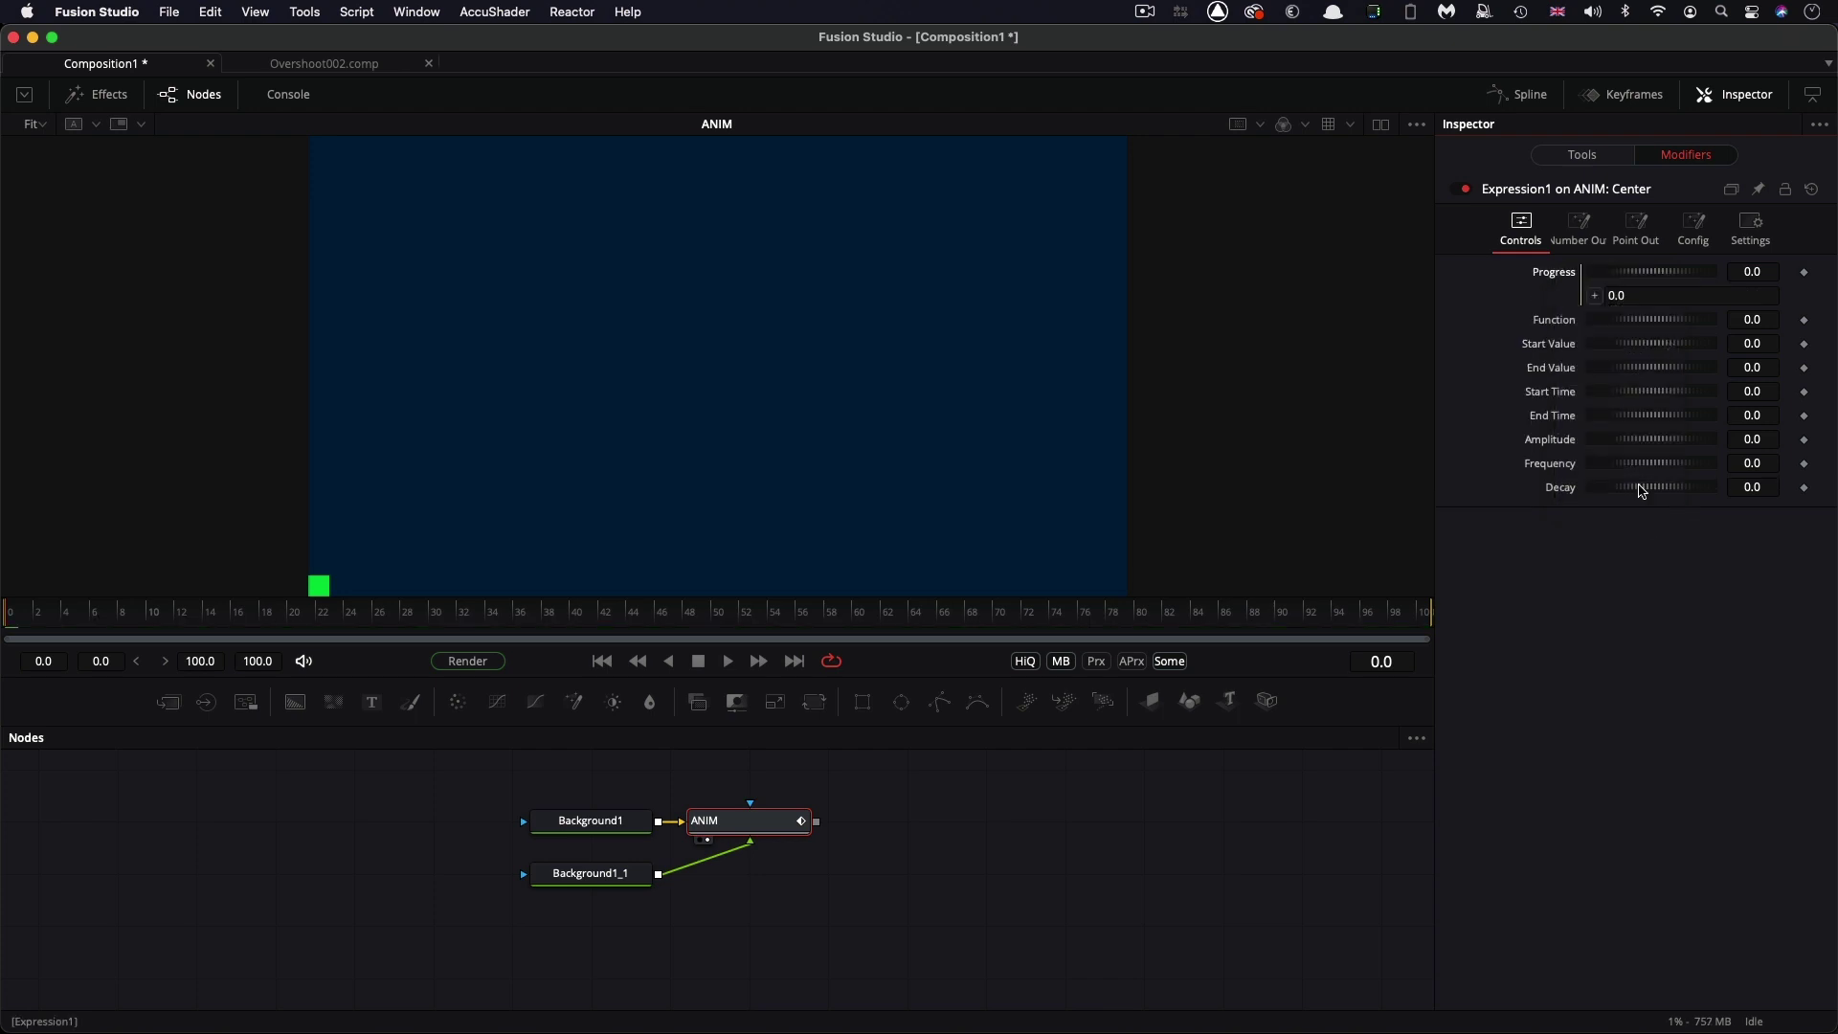
pyautogui.click(1681, 293)
pyautogui.write('min(1, time/n6')
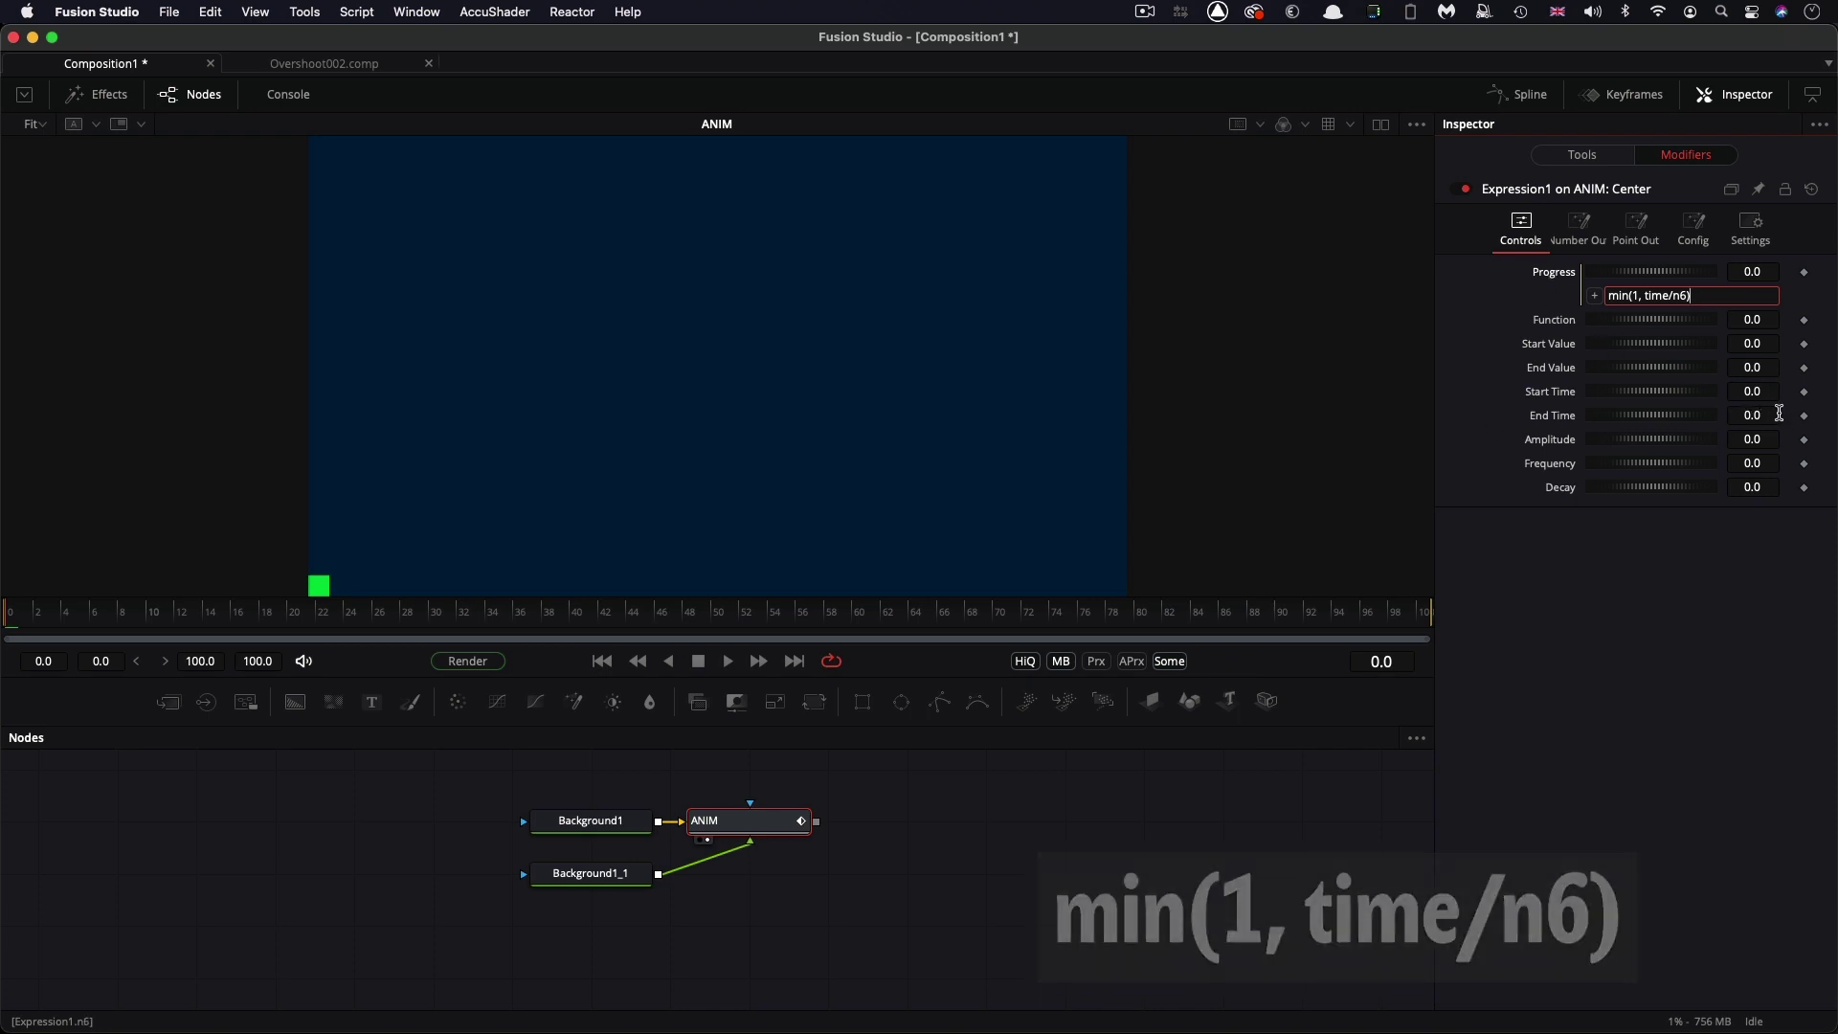
pyautogui.click(1779, 414)
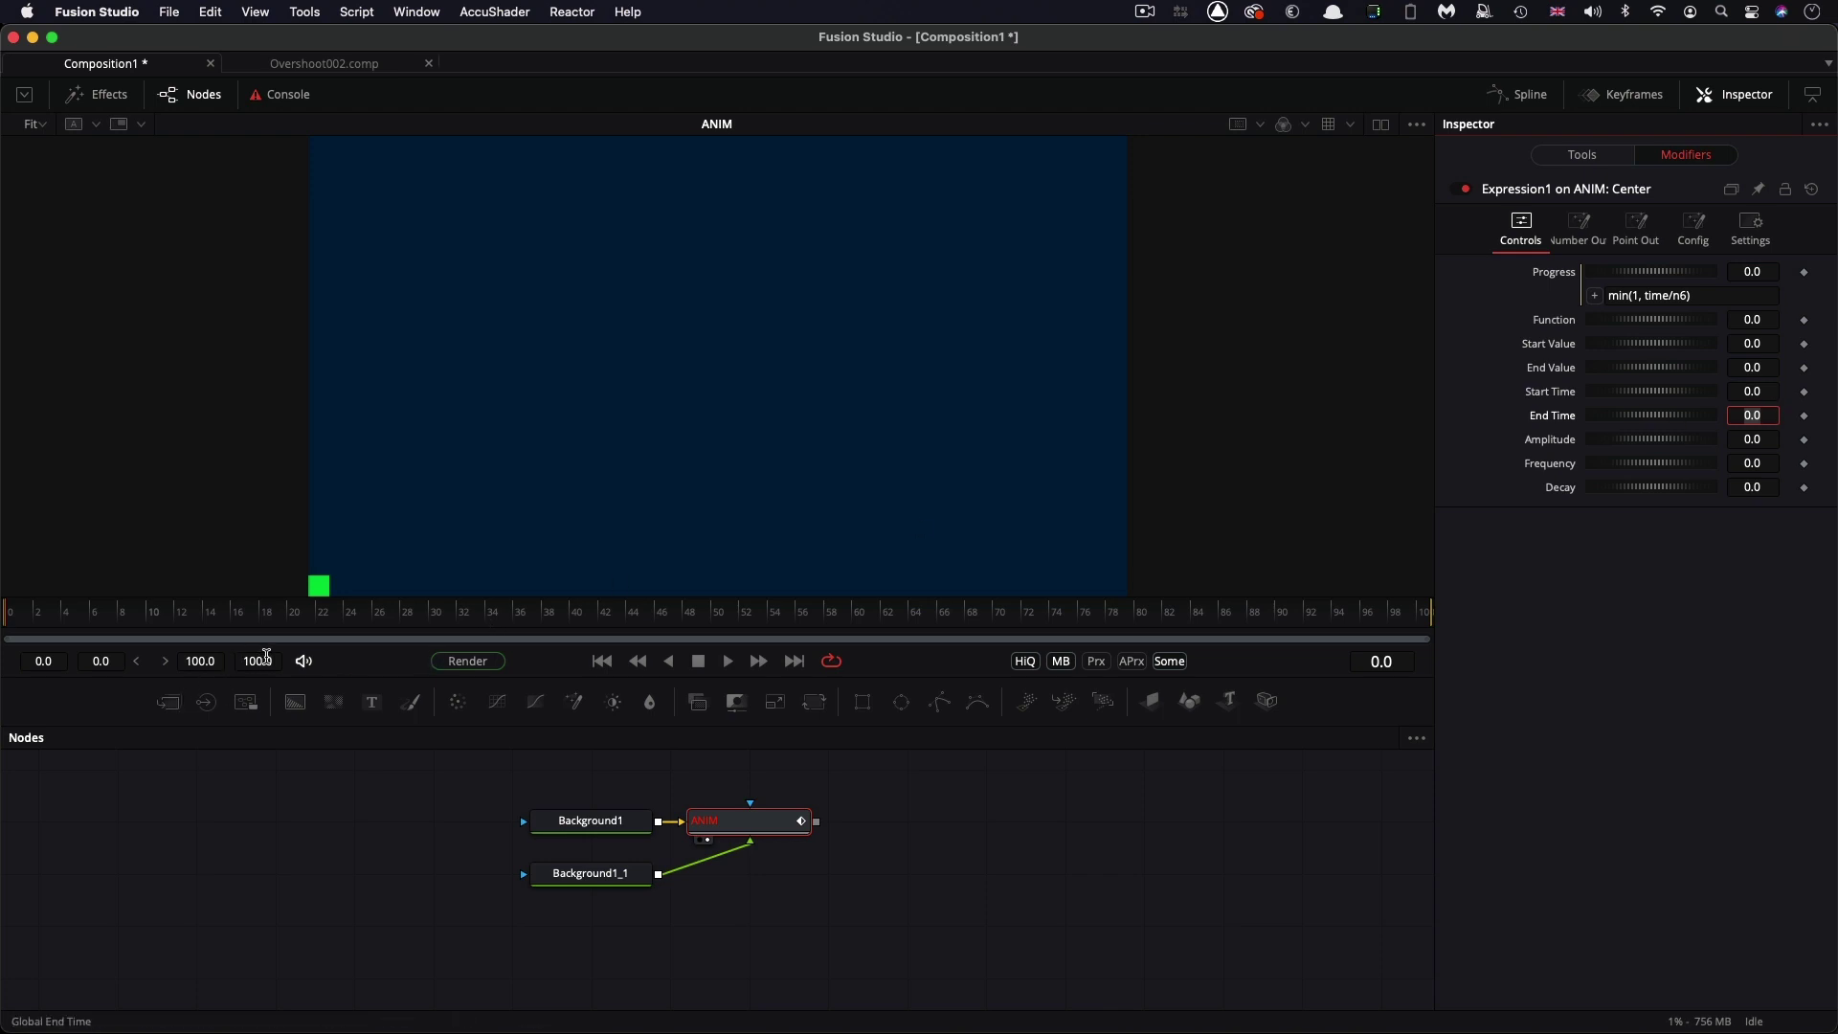
# Set the composition's global end time to 125 and End Time to 75
pyautogui.click(272, 659)
pyautogui.write('125')
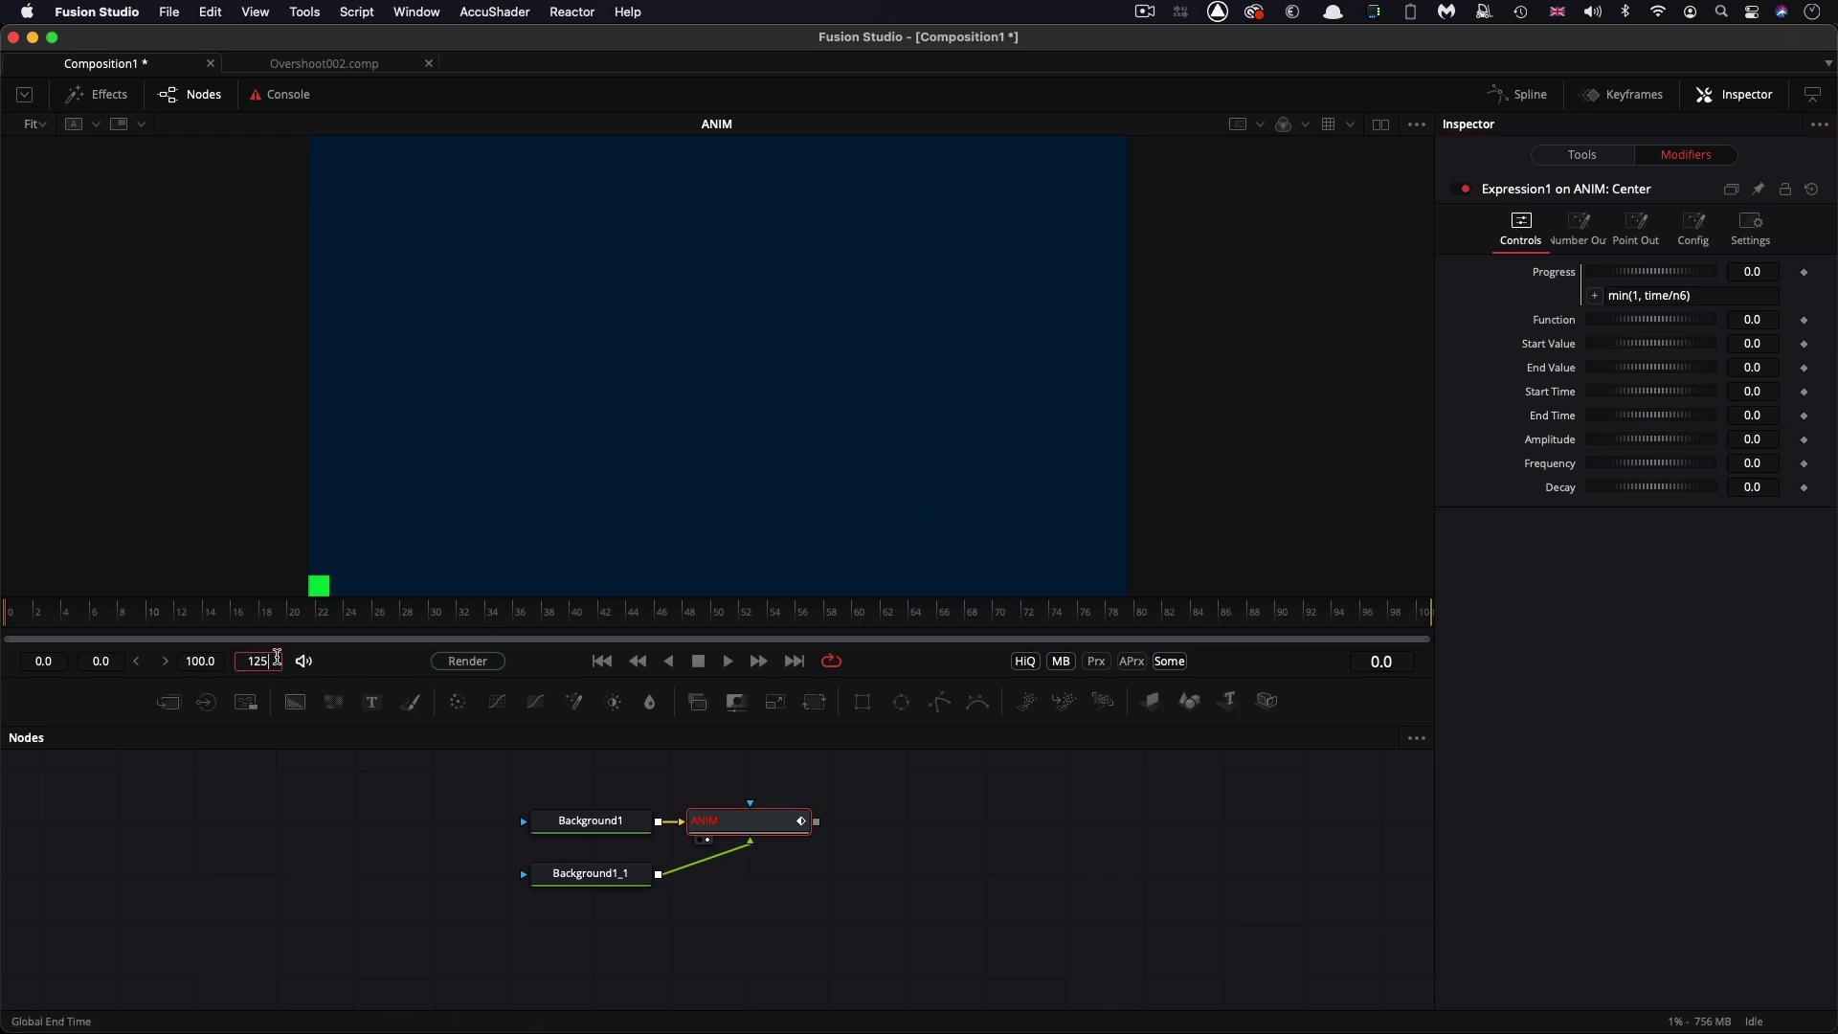
pyautogui.press('Return')
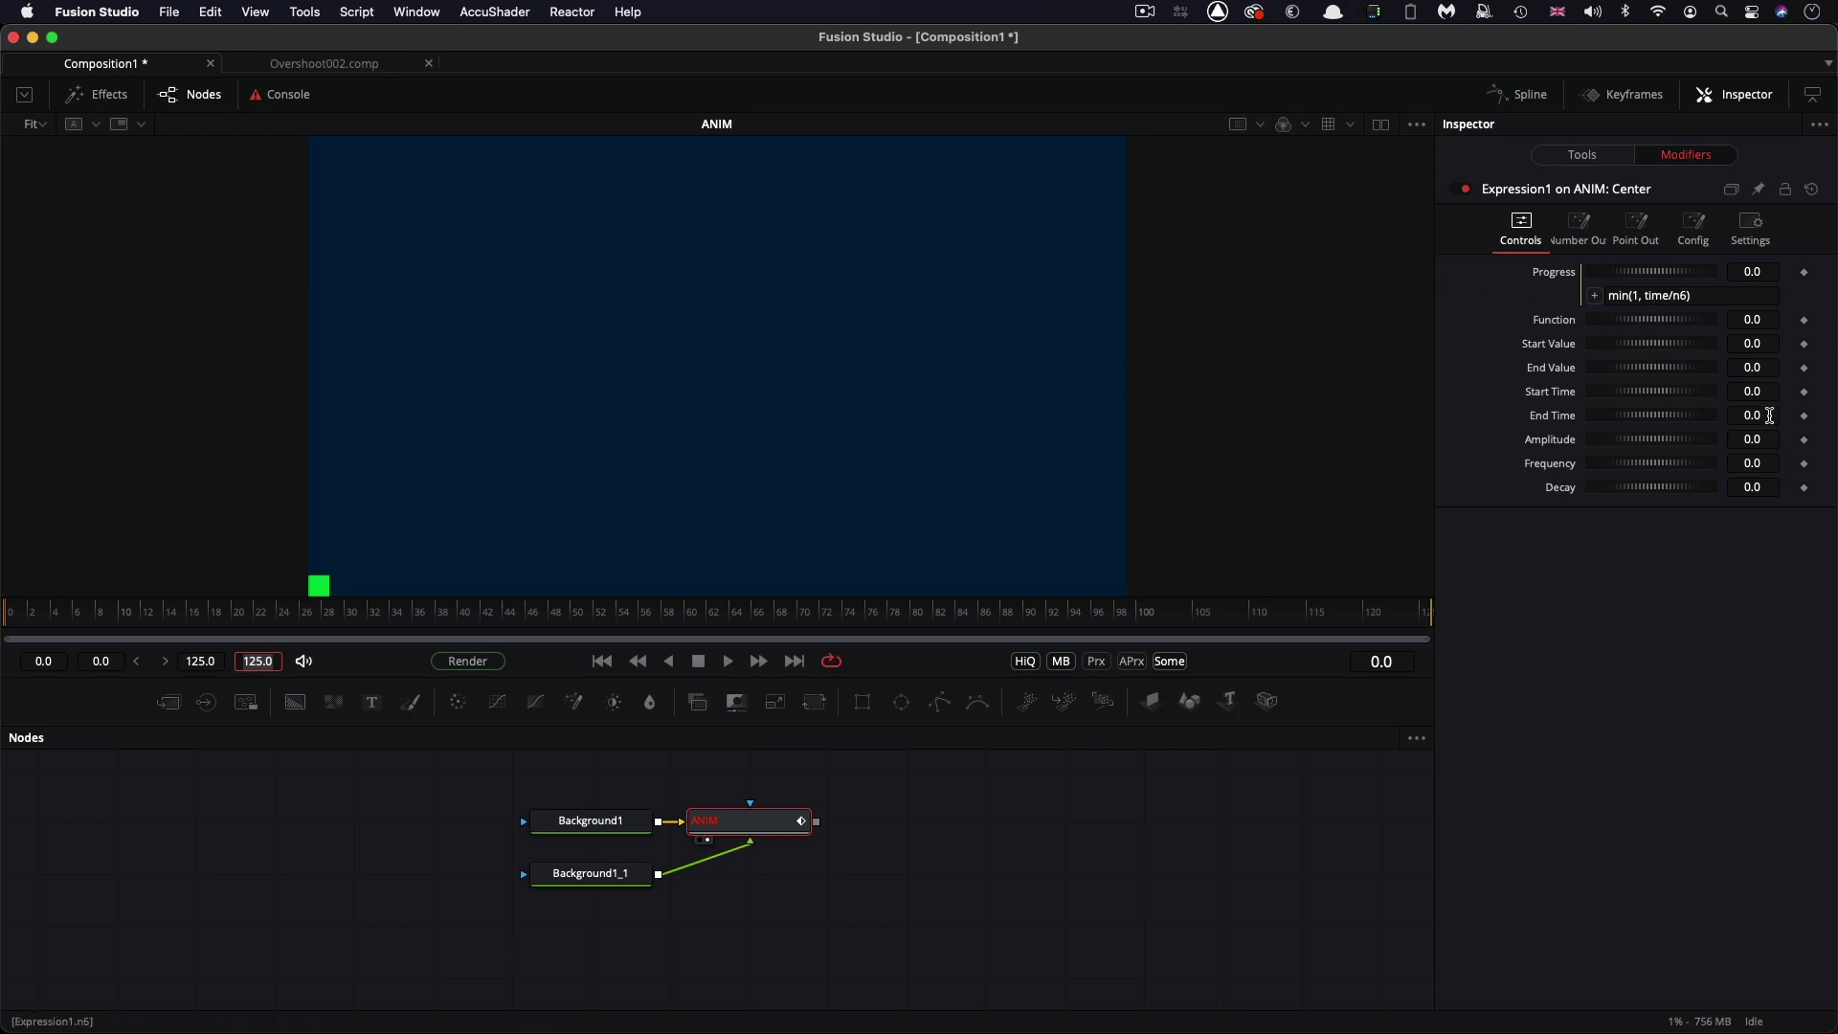
pyautogui.click(1767, 416)
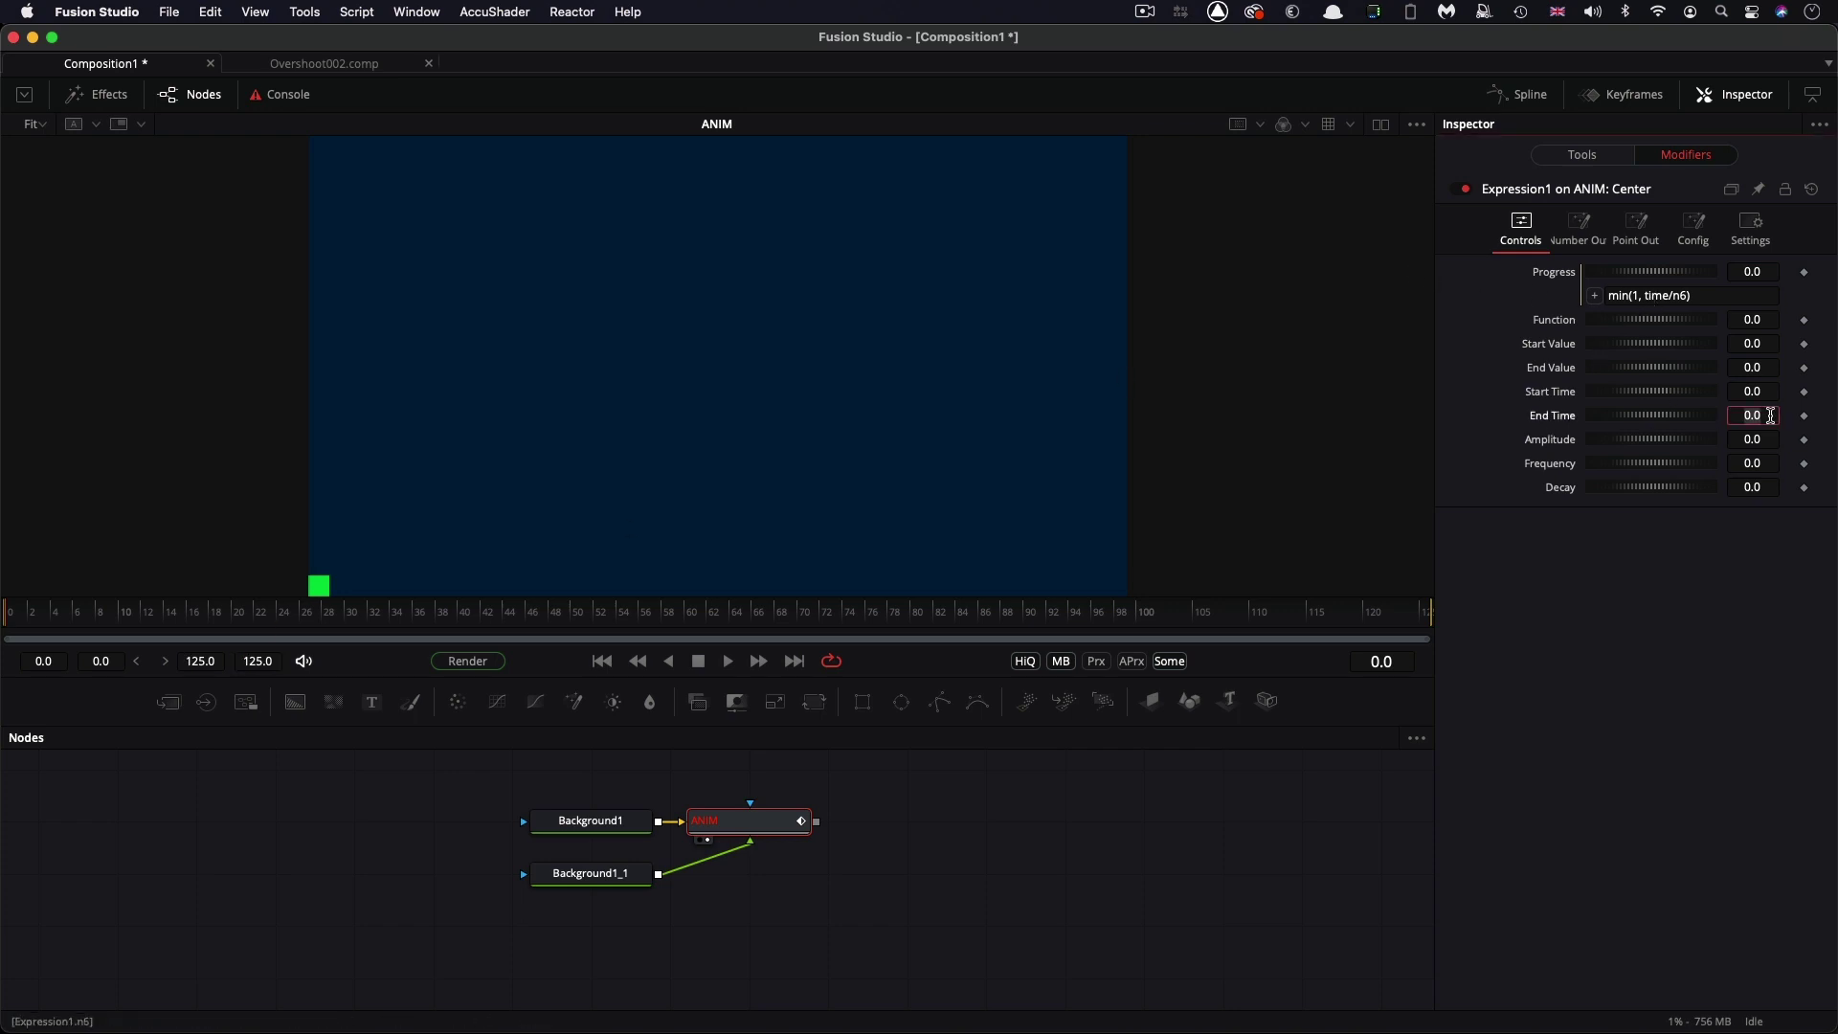
pyautogui.write('75')
pyautogui.press('Tab')
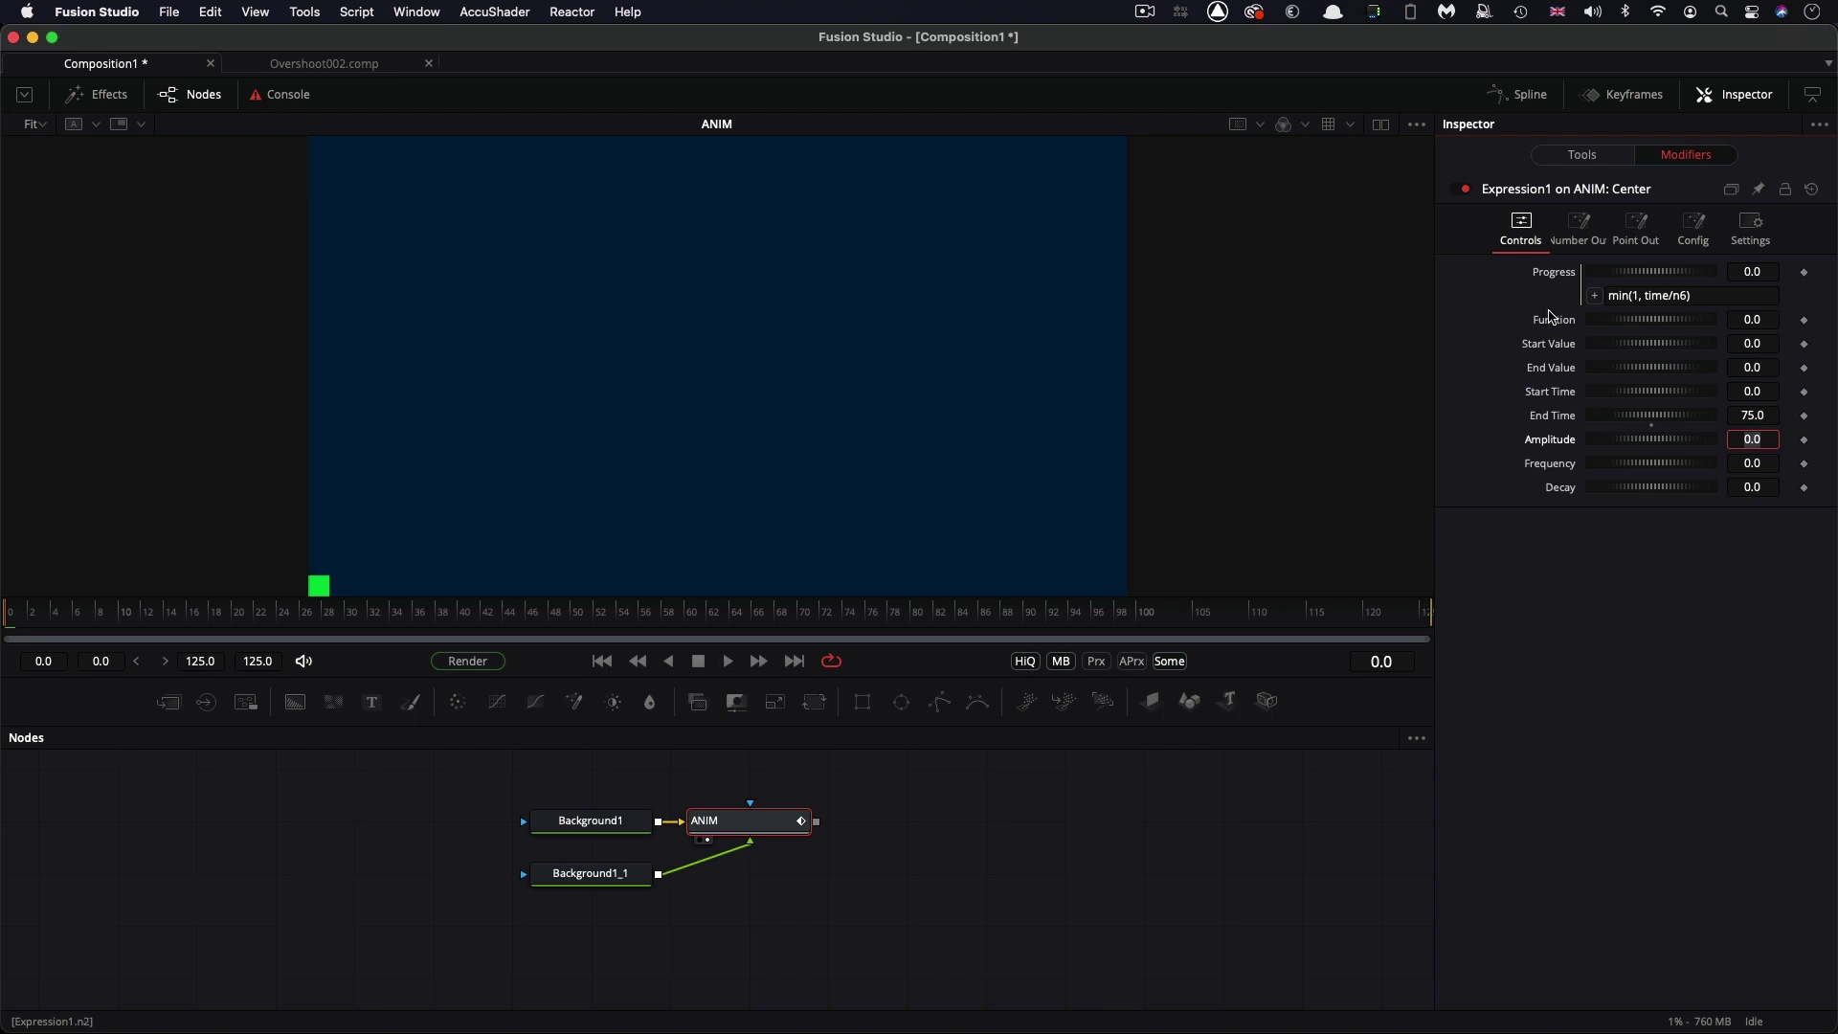
# Give Function the expression n1 and set End Value to 1.0
pyautogui.click(1553, 323)
pyautogui.rightClick(1554, 323)
pyautogui.click(1620, 554)
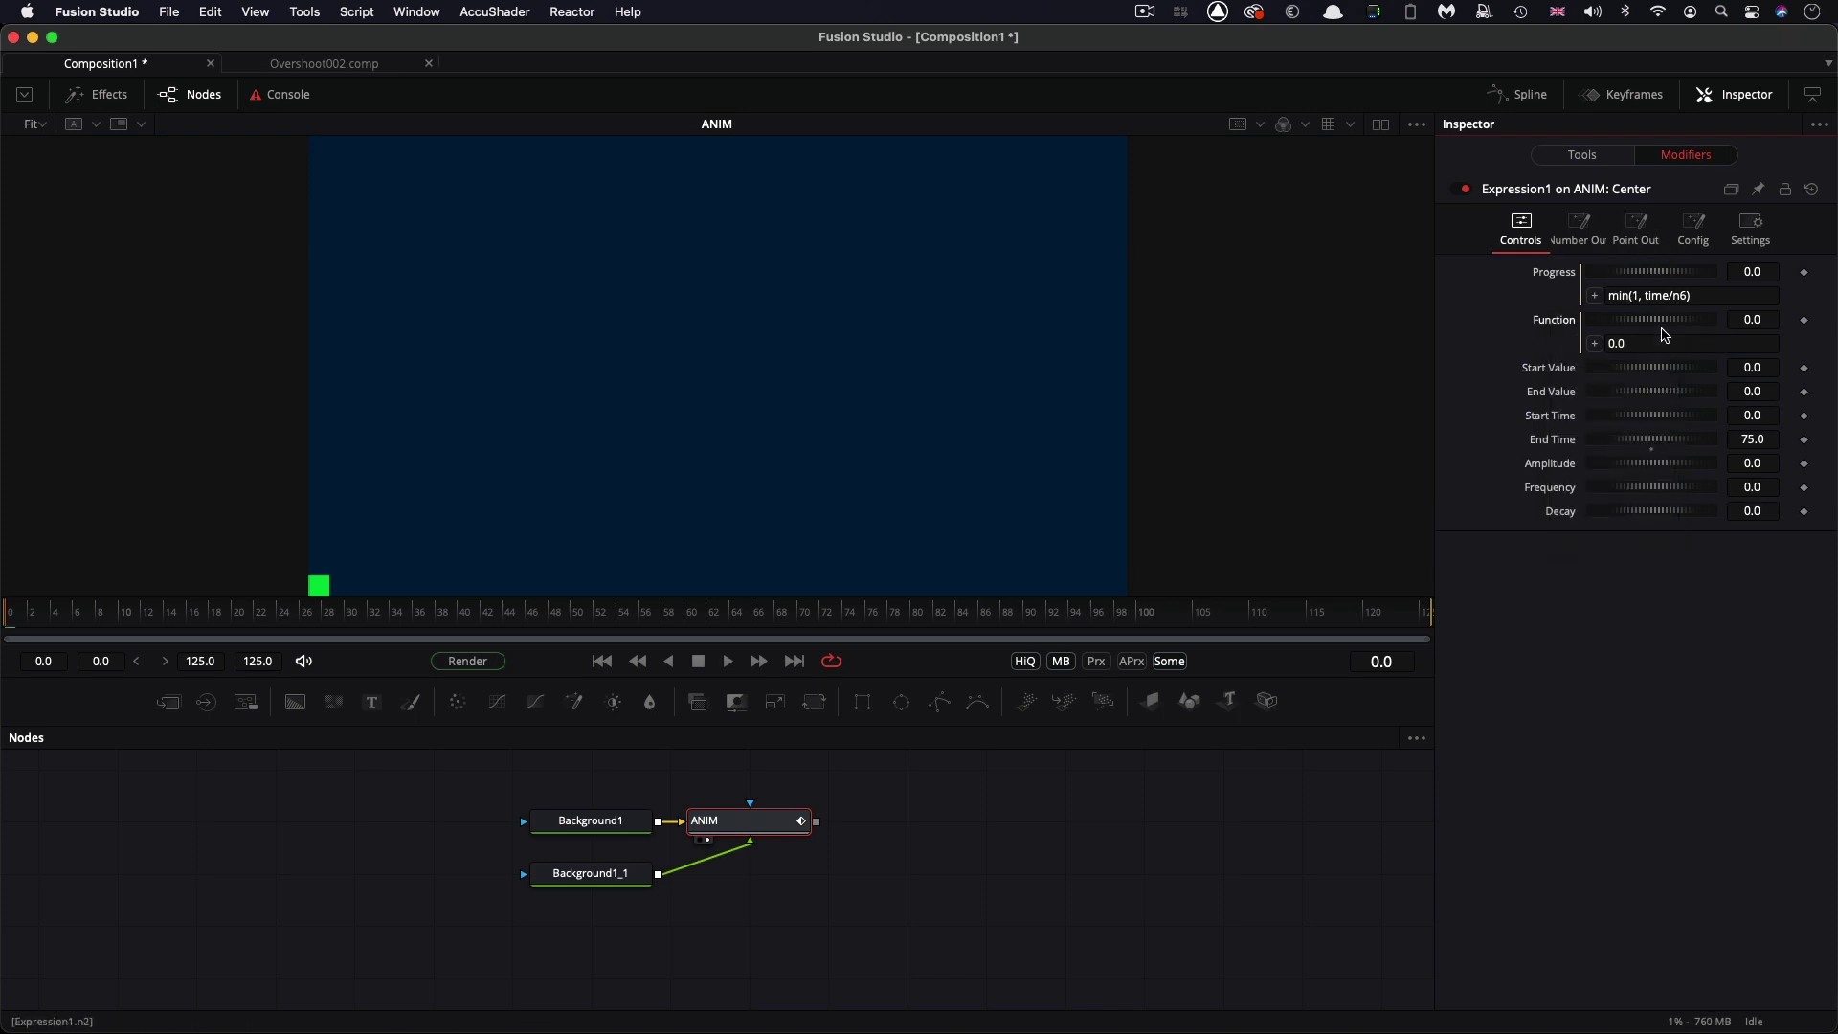
pyautogui.click(1668, 341)
pyautogui.write('n1')
pyautogui.press('Tab')
pyautogui.click(1776, 390)
pyautogui.write('1')
pyautogui.press('Tab')
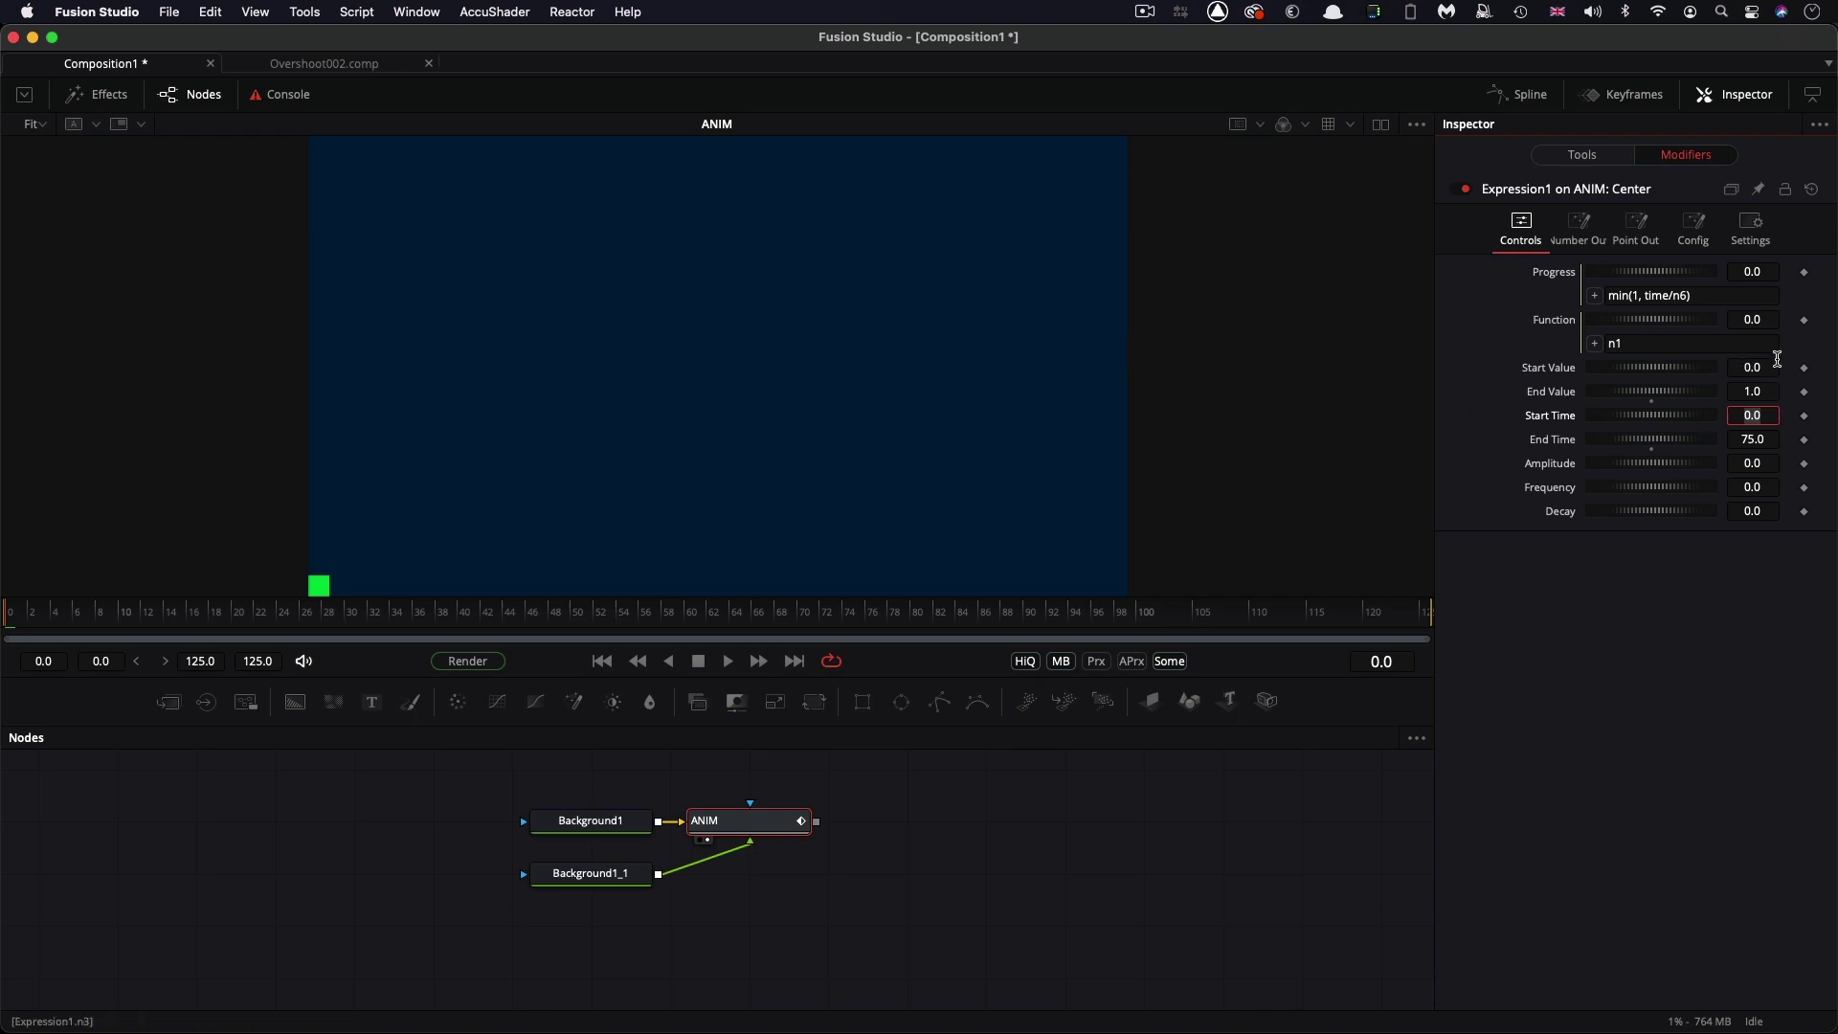
# On Point Out, set Point Expression Y to .5 and X to n2*n4
pyautogui.click(1635, 227)
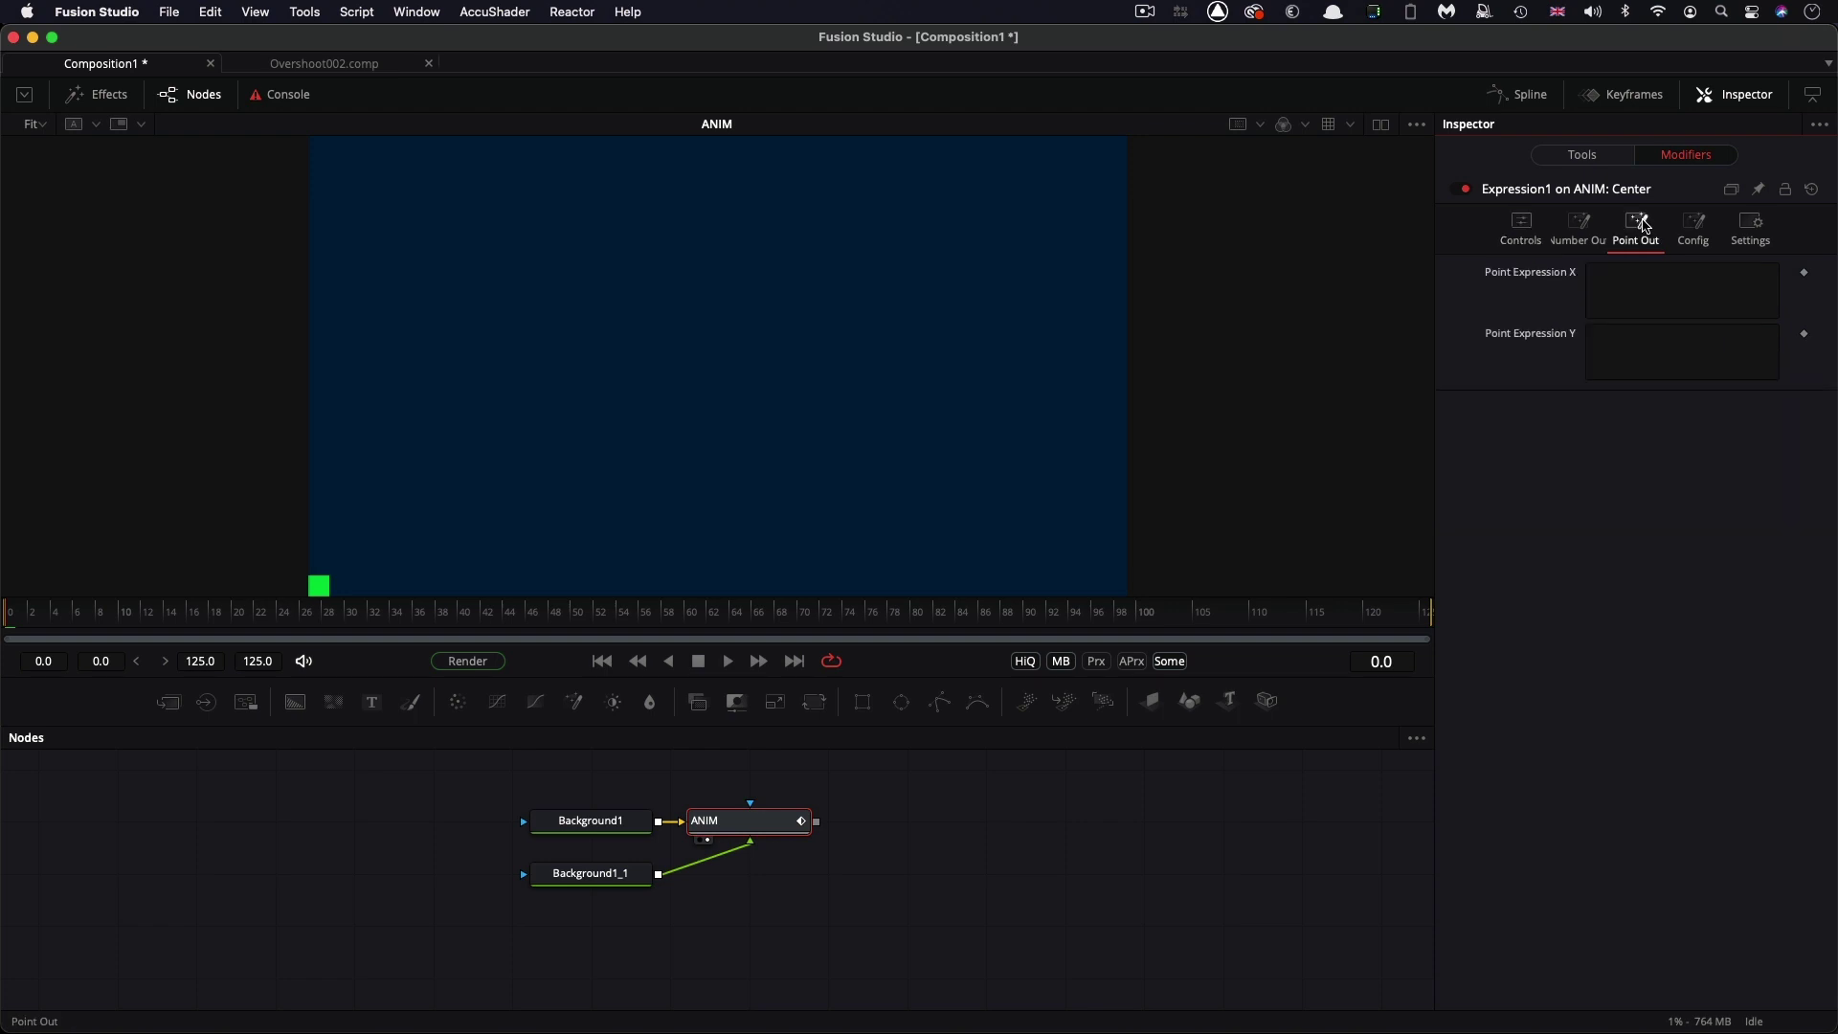
pyautogui.click(1674, 330)
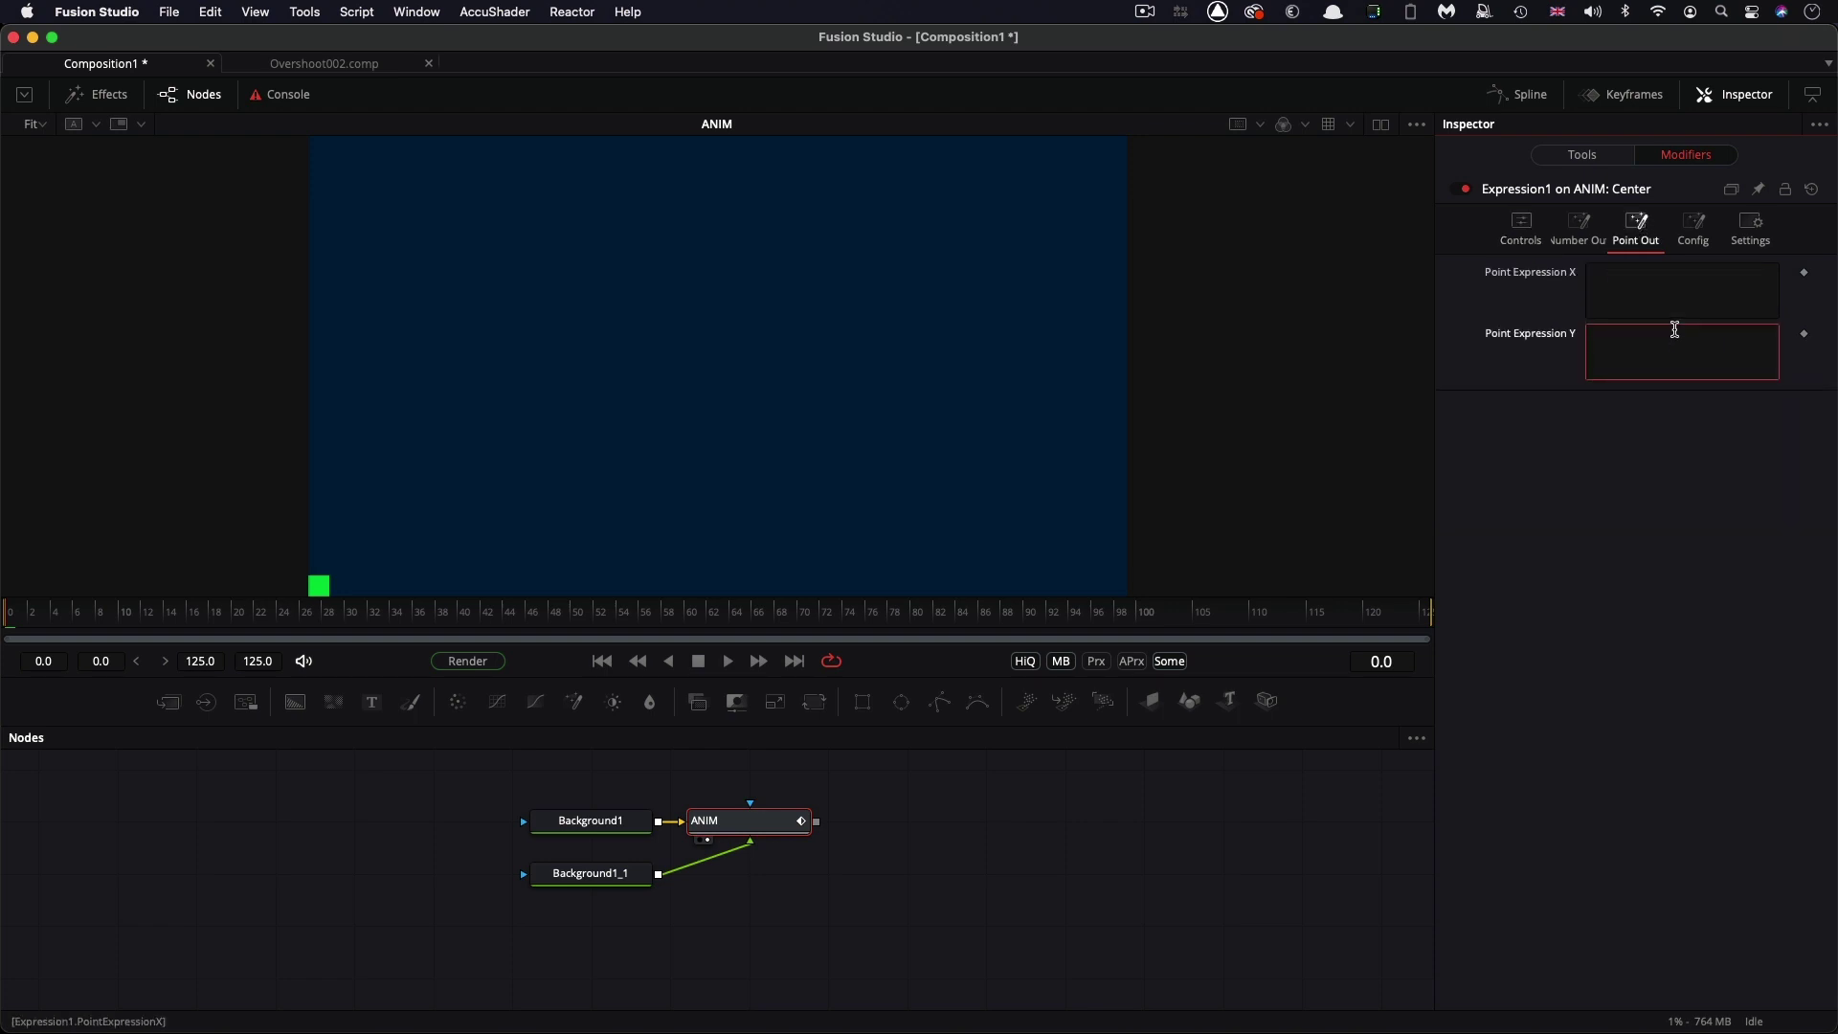
pyautogui.write('.5')
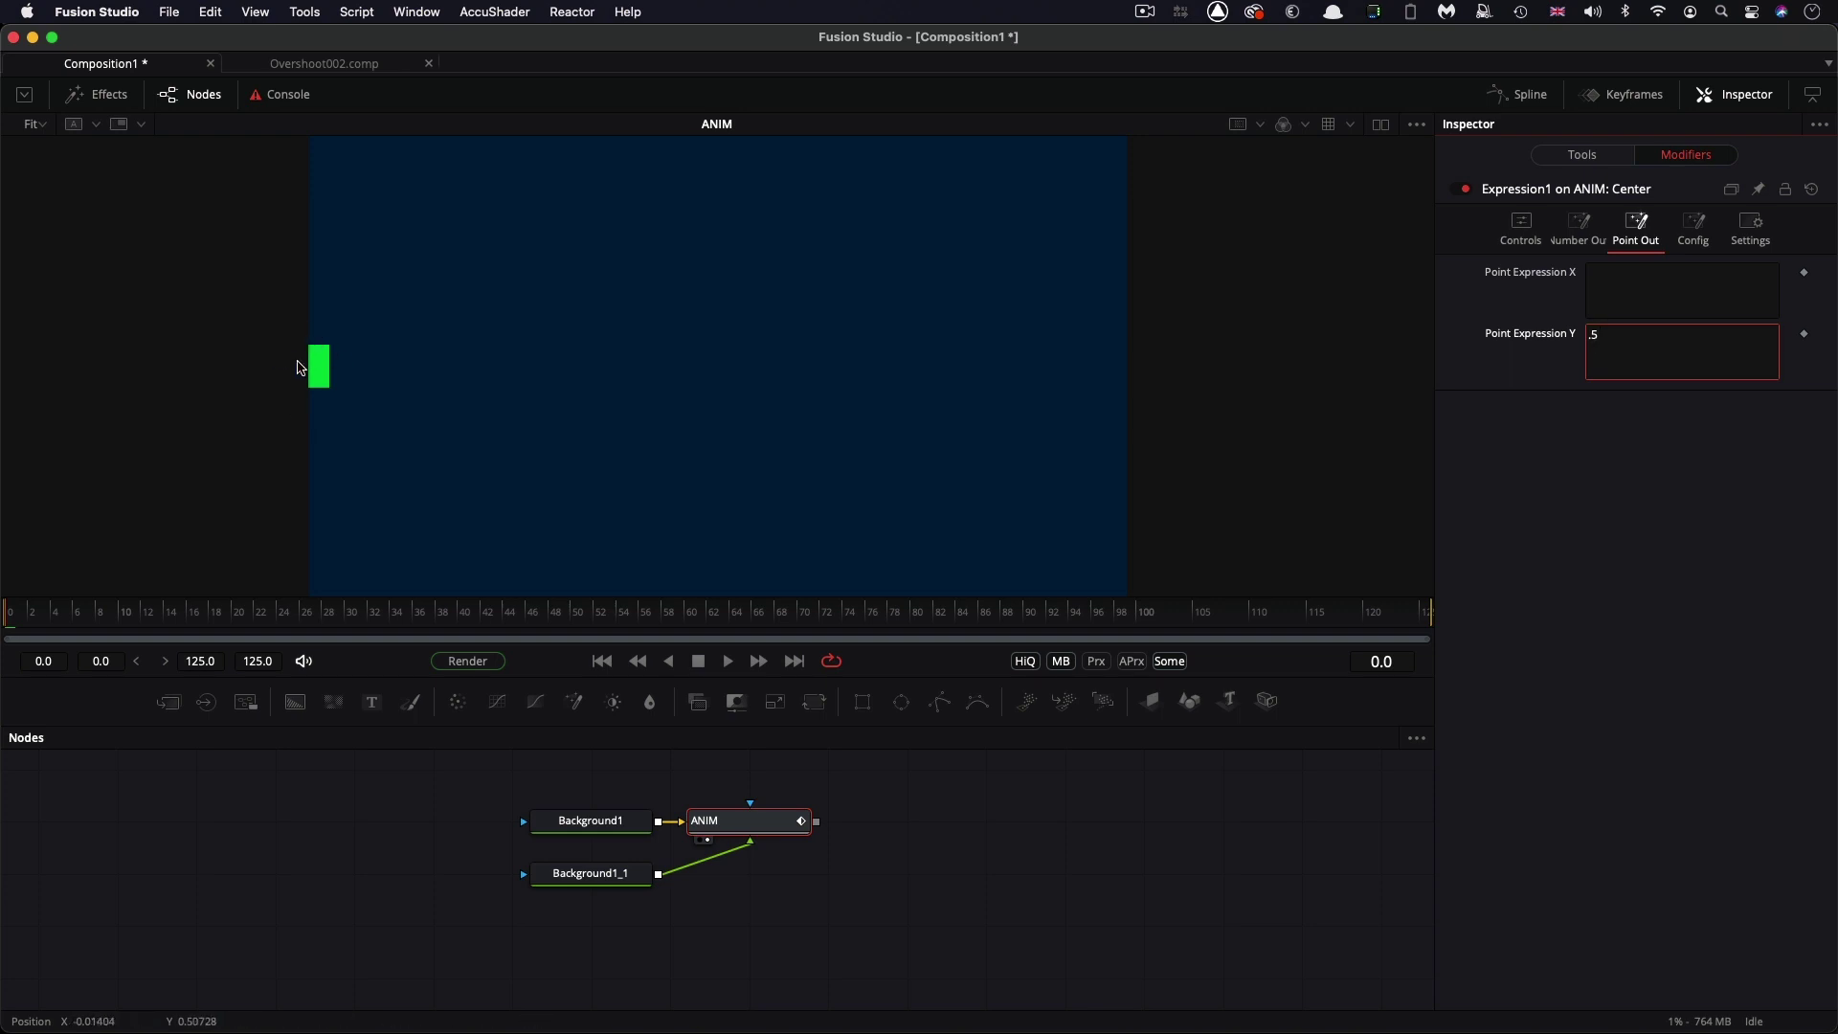
pyautogui.click(1697, 289)
pyautogui.write('n2*n4')
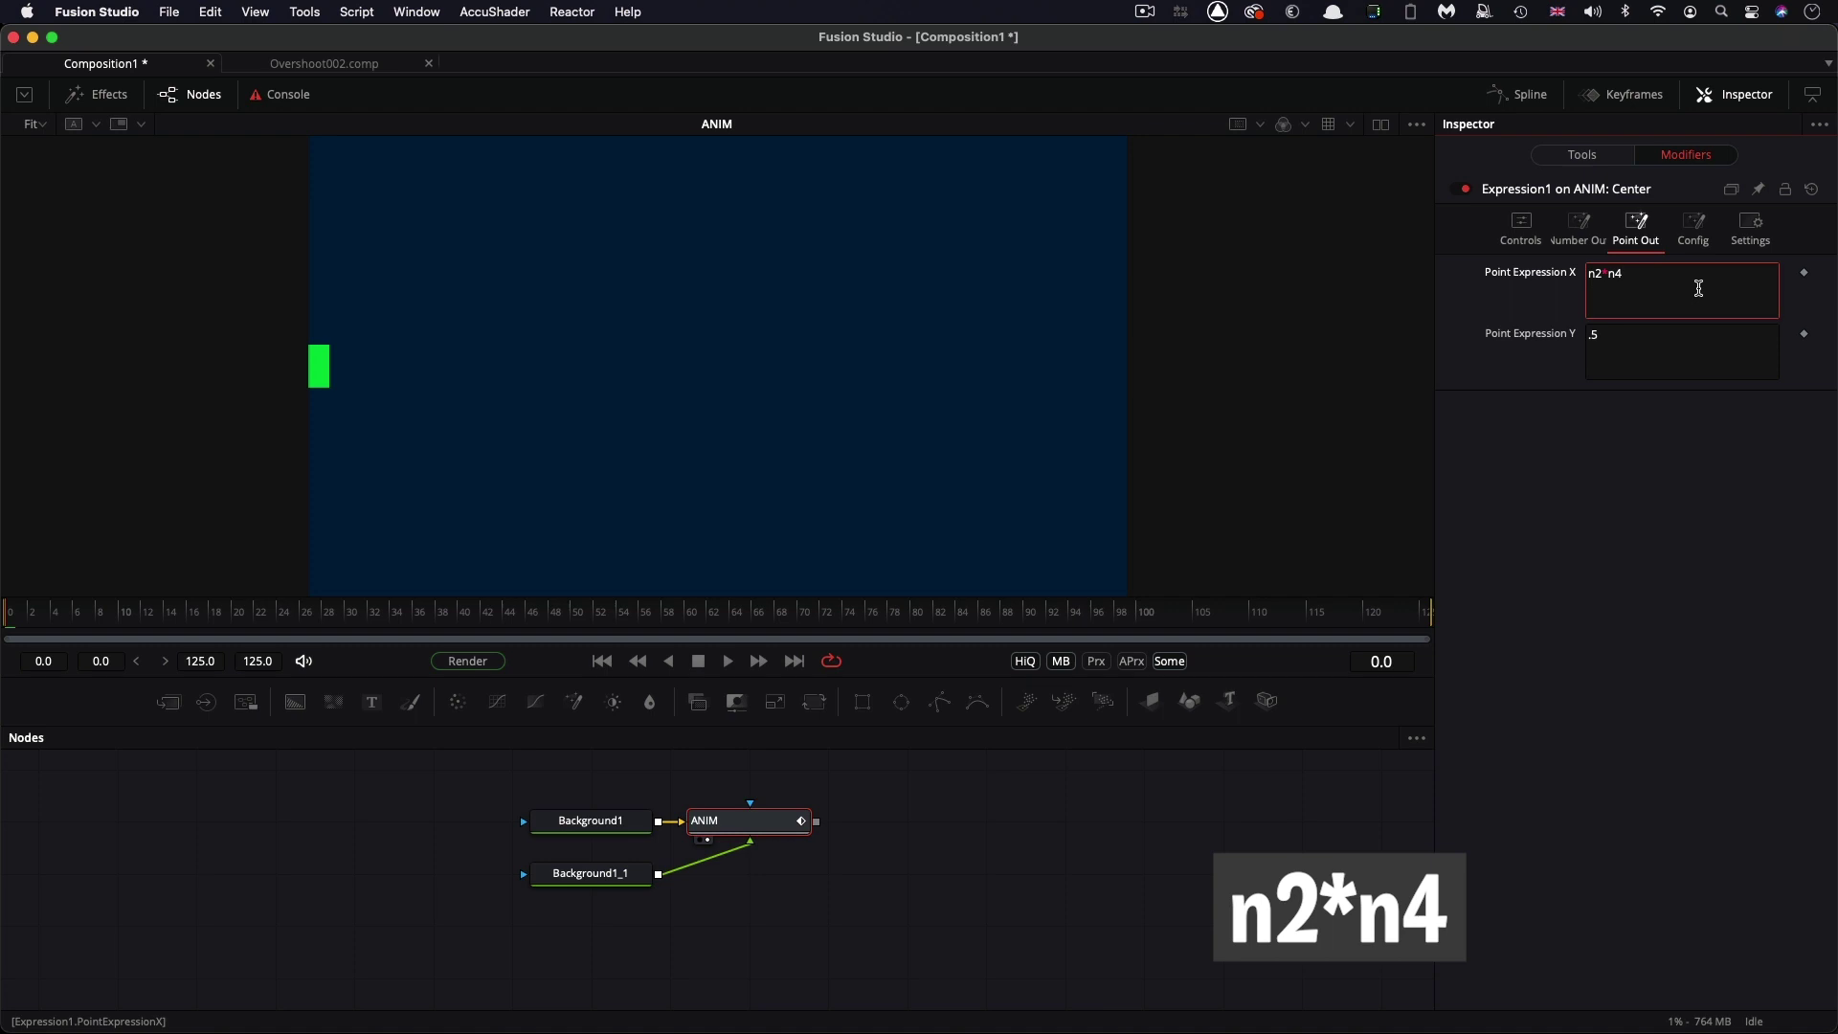
pyautogui.press('Return')
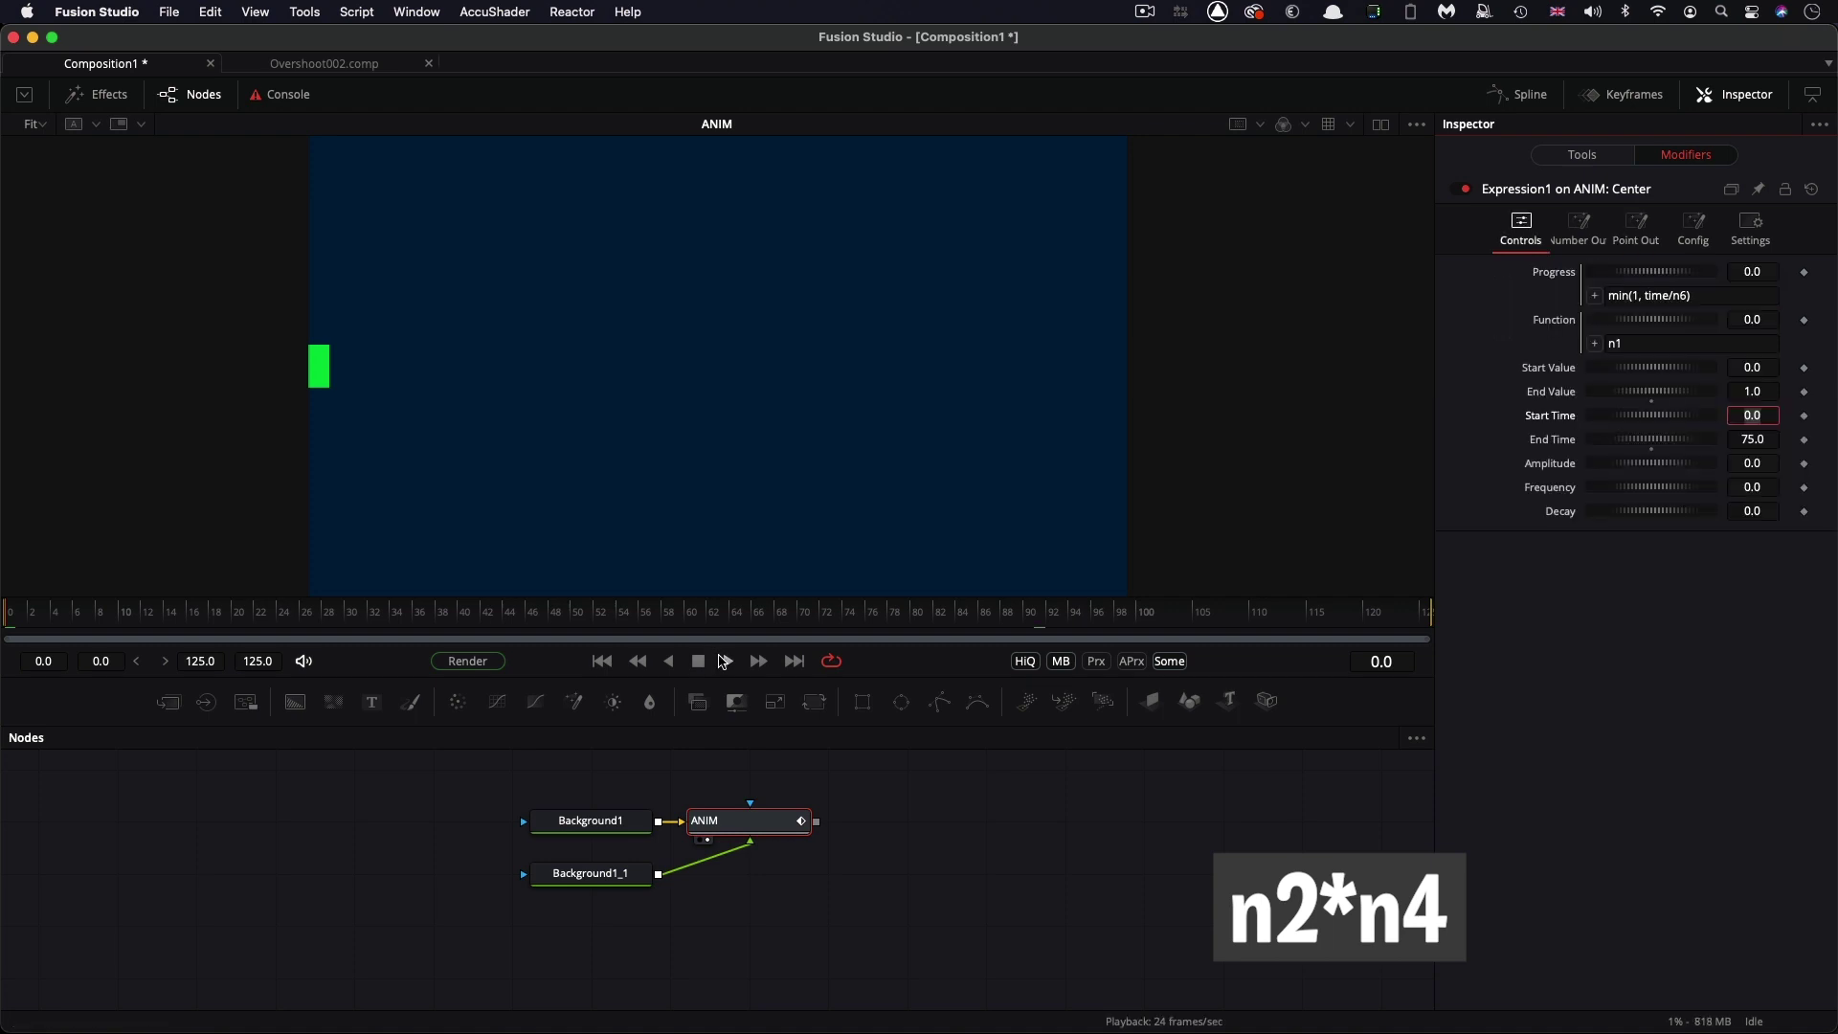
pyautogui.click(727, 662)
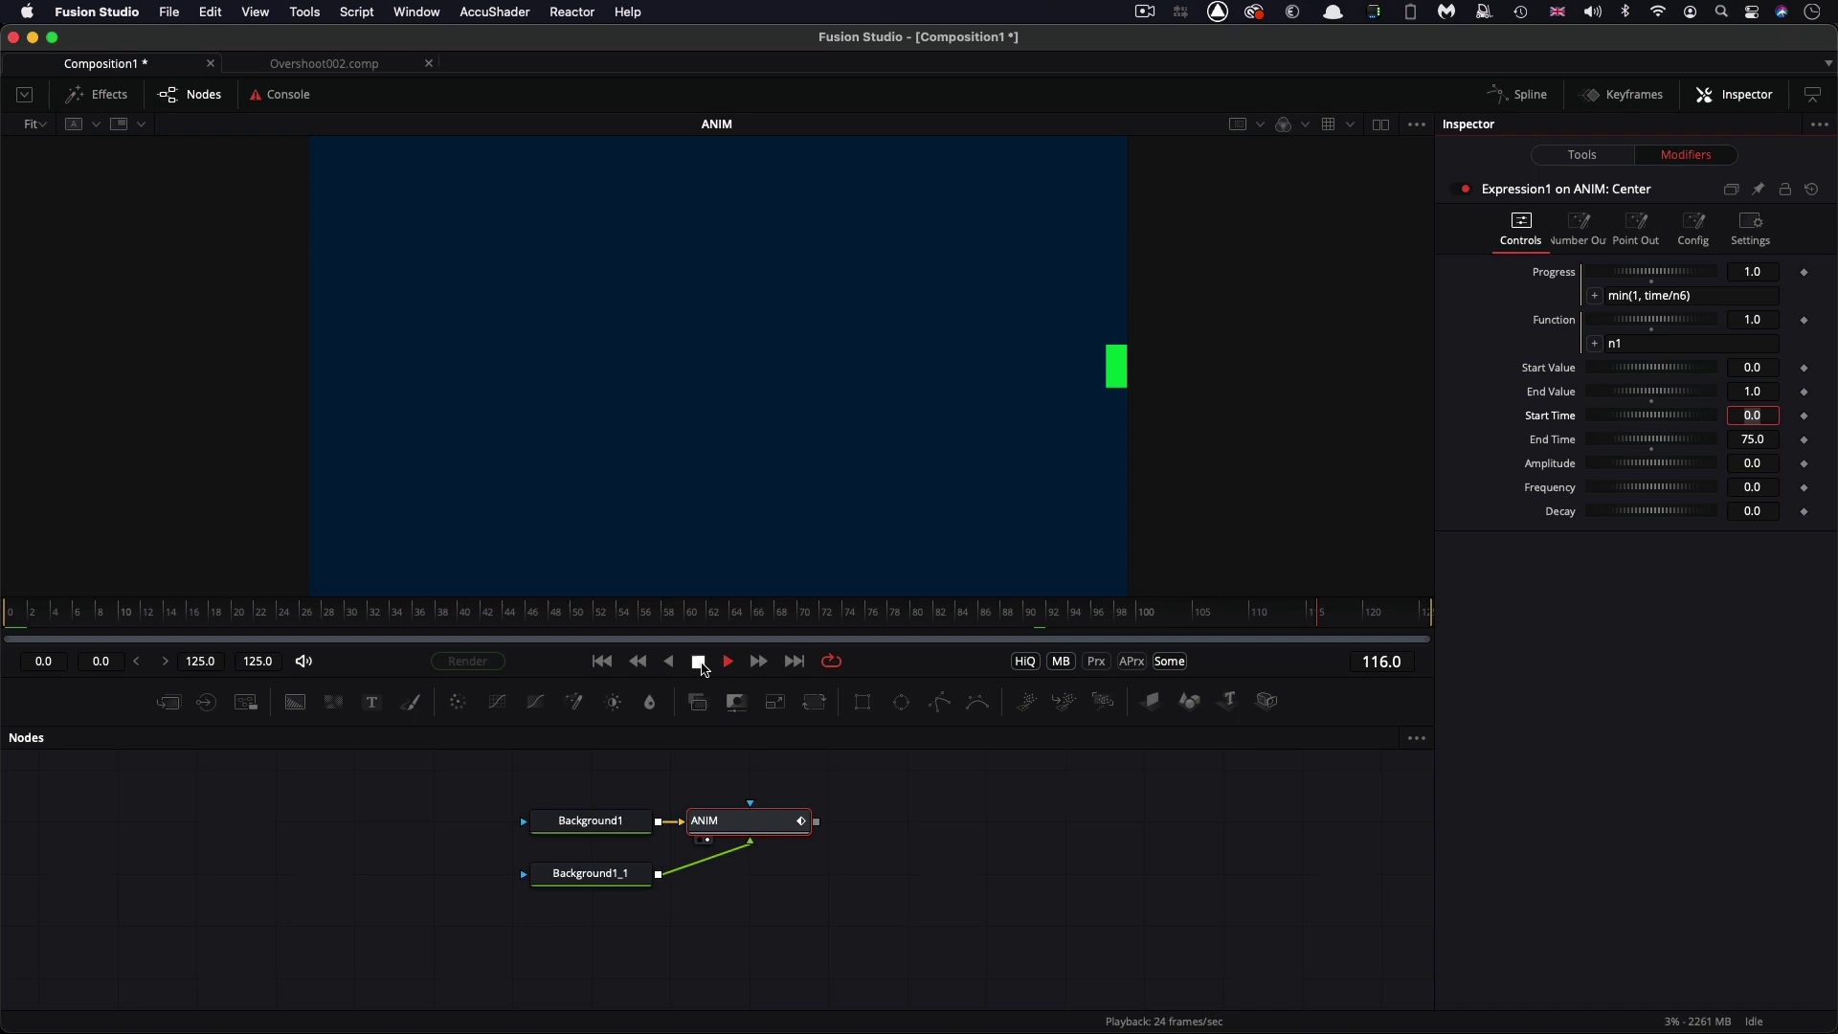
pyautogui.click(698, 662)
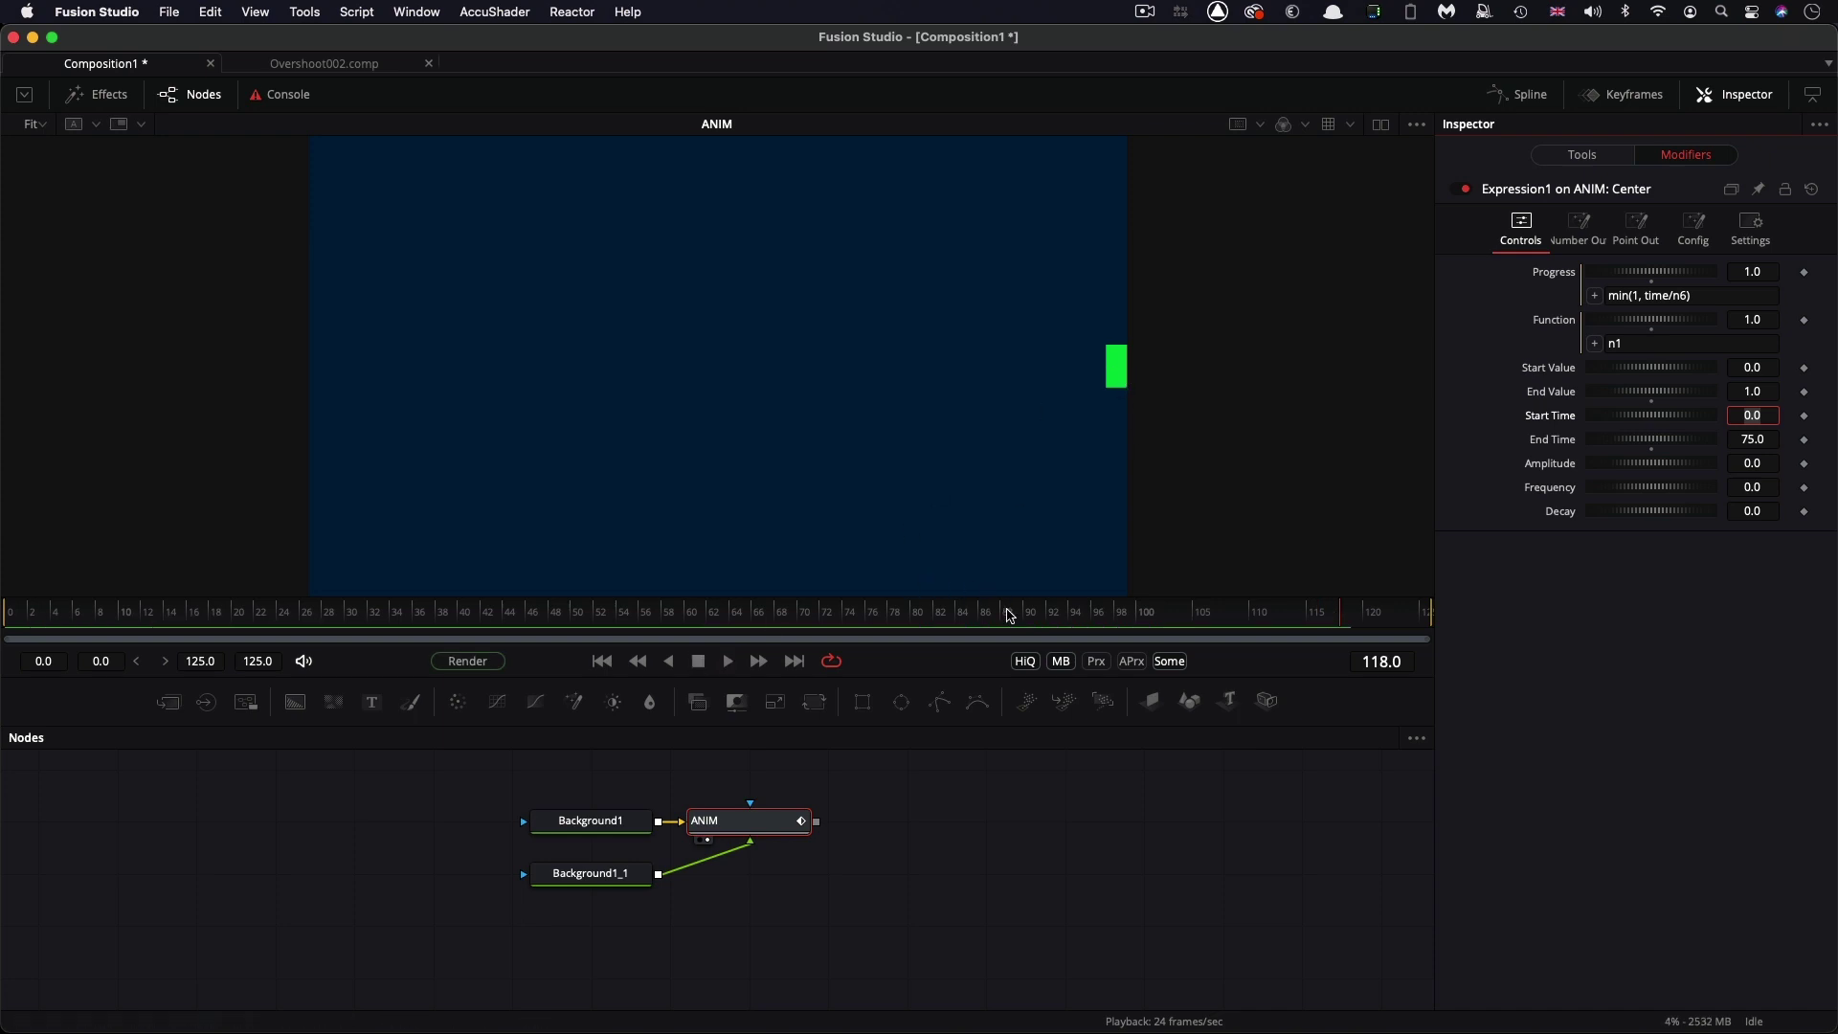
pyautogui.moveTo(991, 610)
pyautogui.mouseDown()
pyautogui.moveTo(808, 627)
pyautogui.moveTo(898, 633)
pyautogui.moveTo(955, 619)
pyautogui.moveTo(7, 579)
pyautogui.mouseUp()
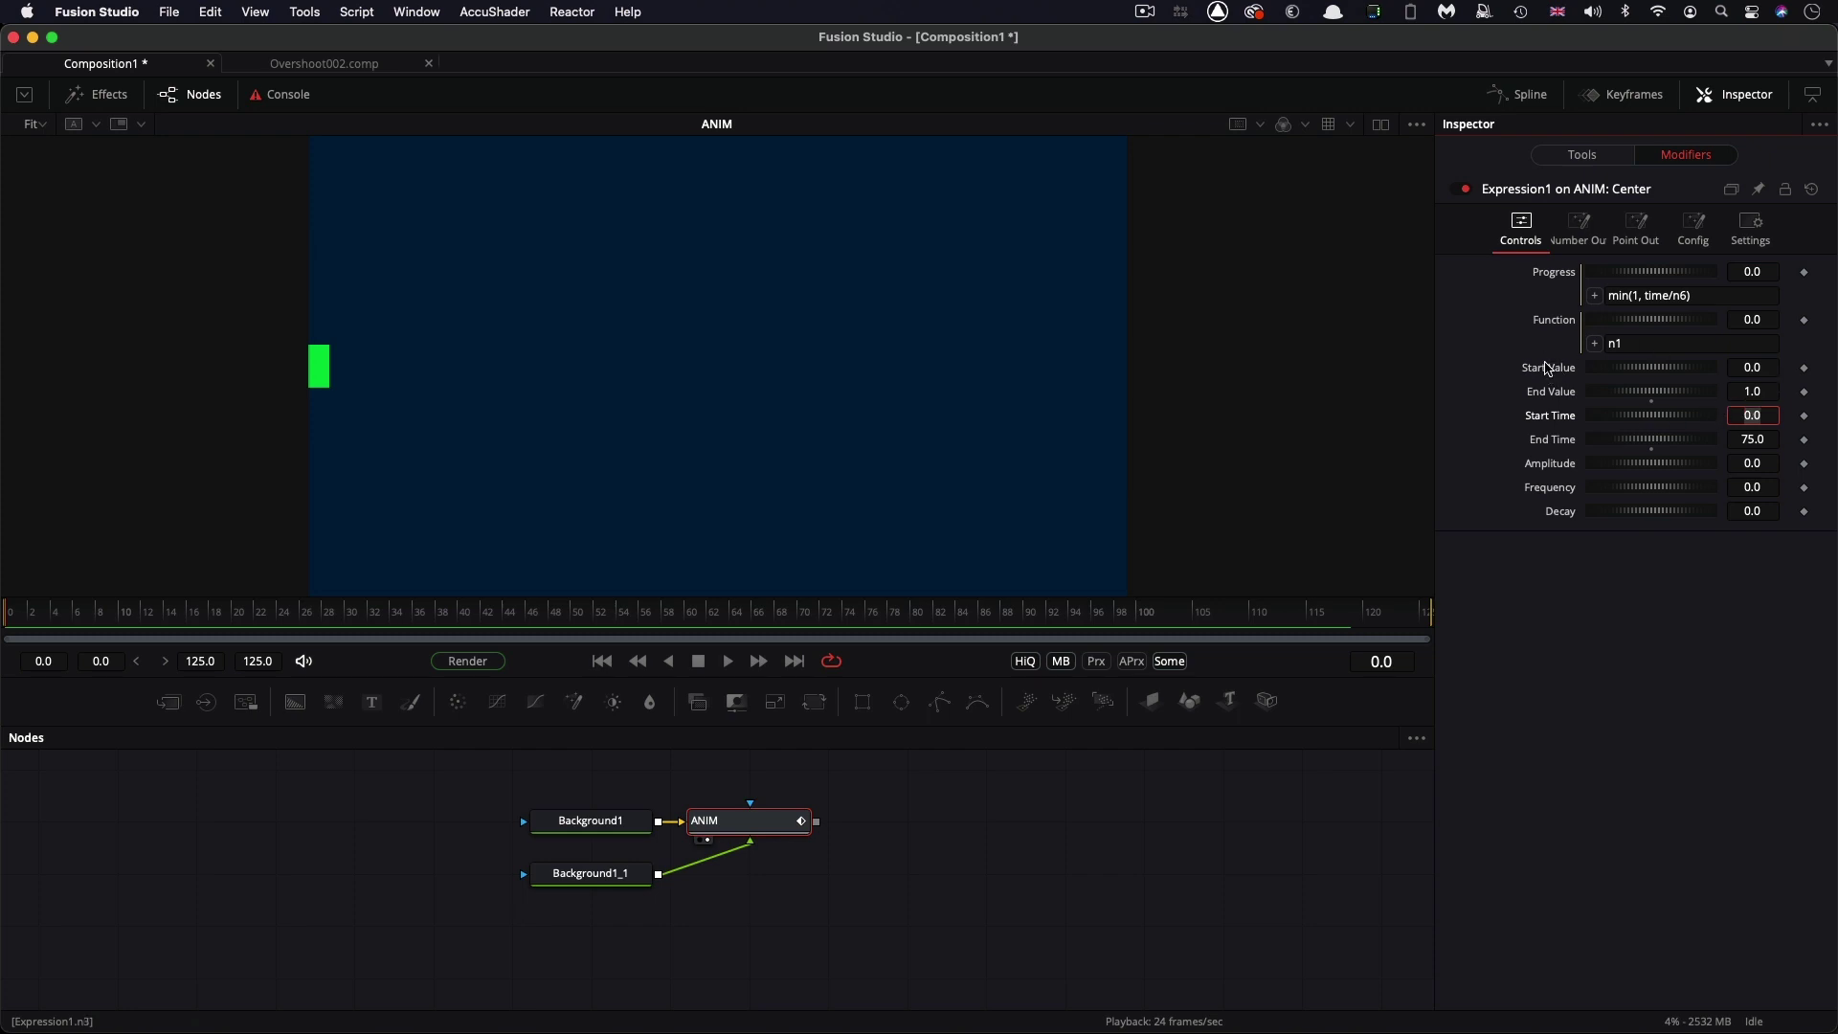
# Rewrite Point Expression X as (n2*n4)+(n3*(1-n2))
pyautogui.click(1639, 230)
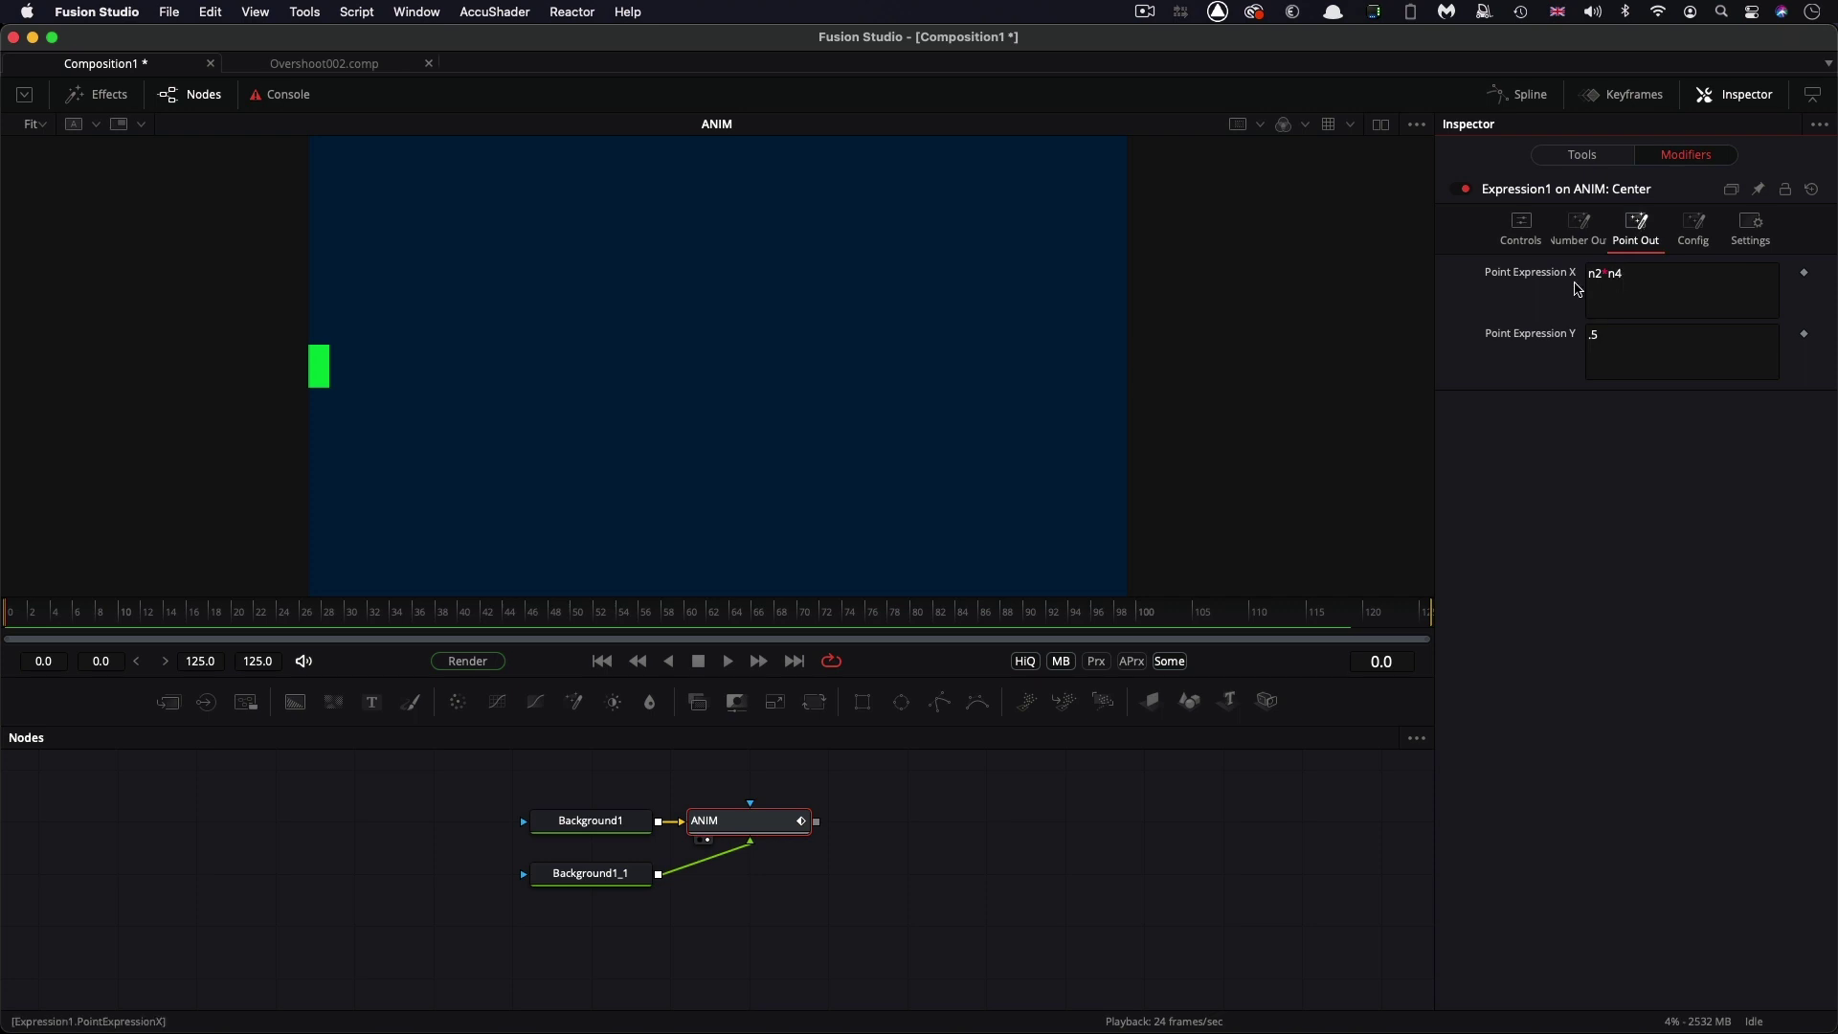
pyautogui.click(1589, 294)
pyautogui.write('(')
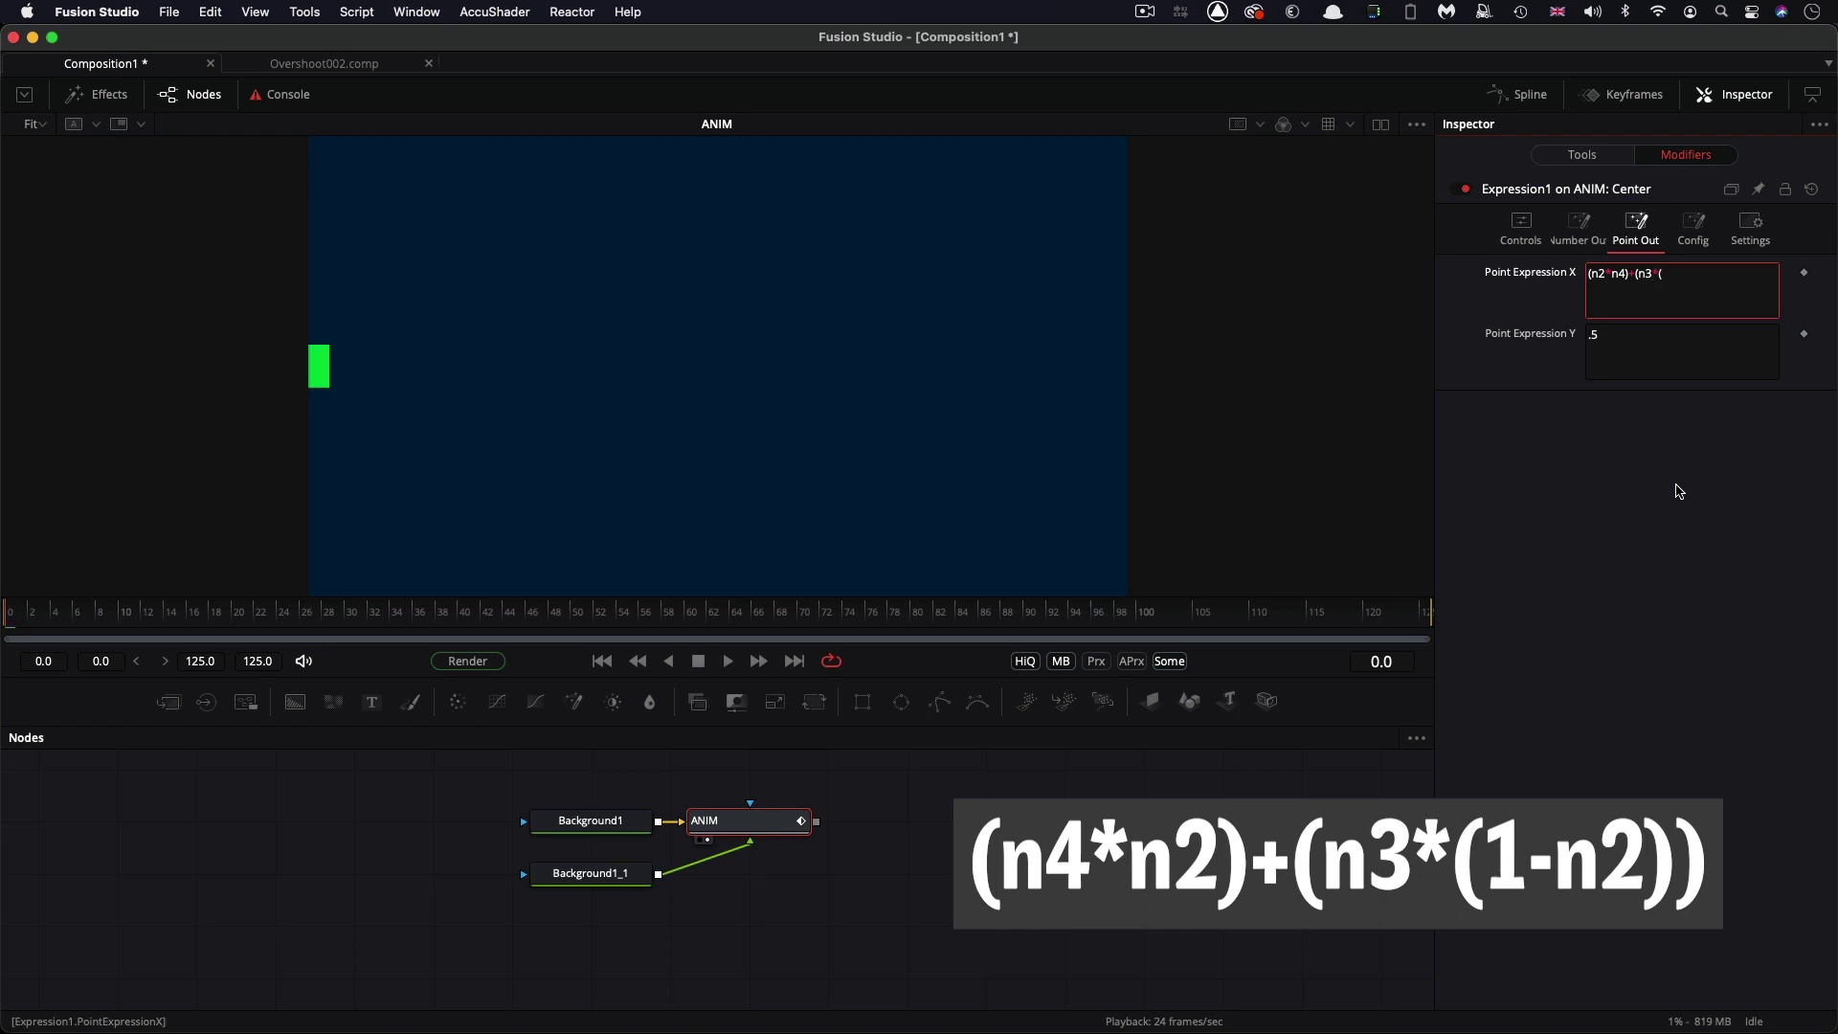
pyautogui.write('n')
pyautogui.write('2')
# Set the modifier's Start Value to 0.1 and End Value to 0.9
pyautogui.click(1523, 223)
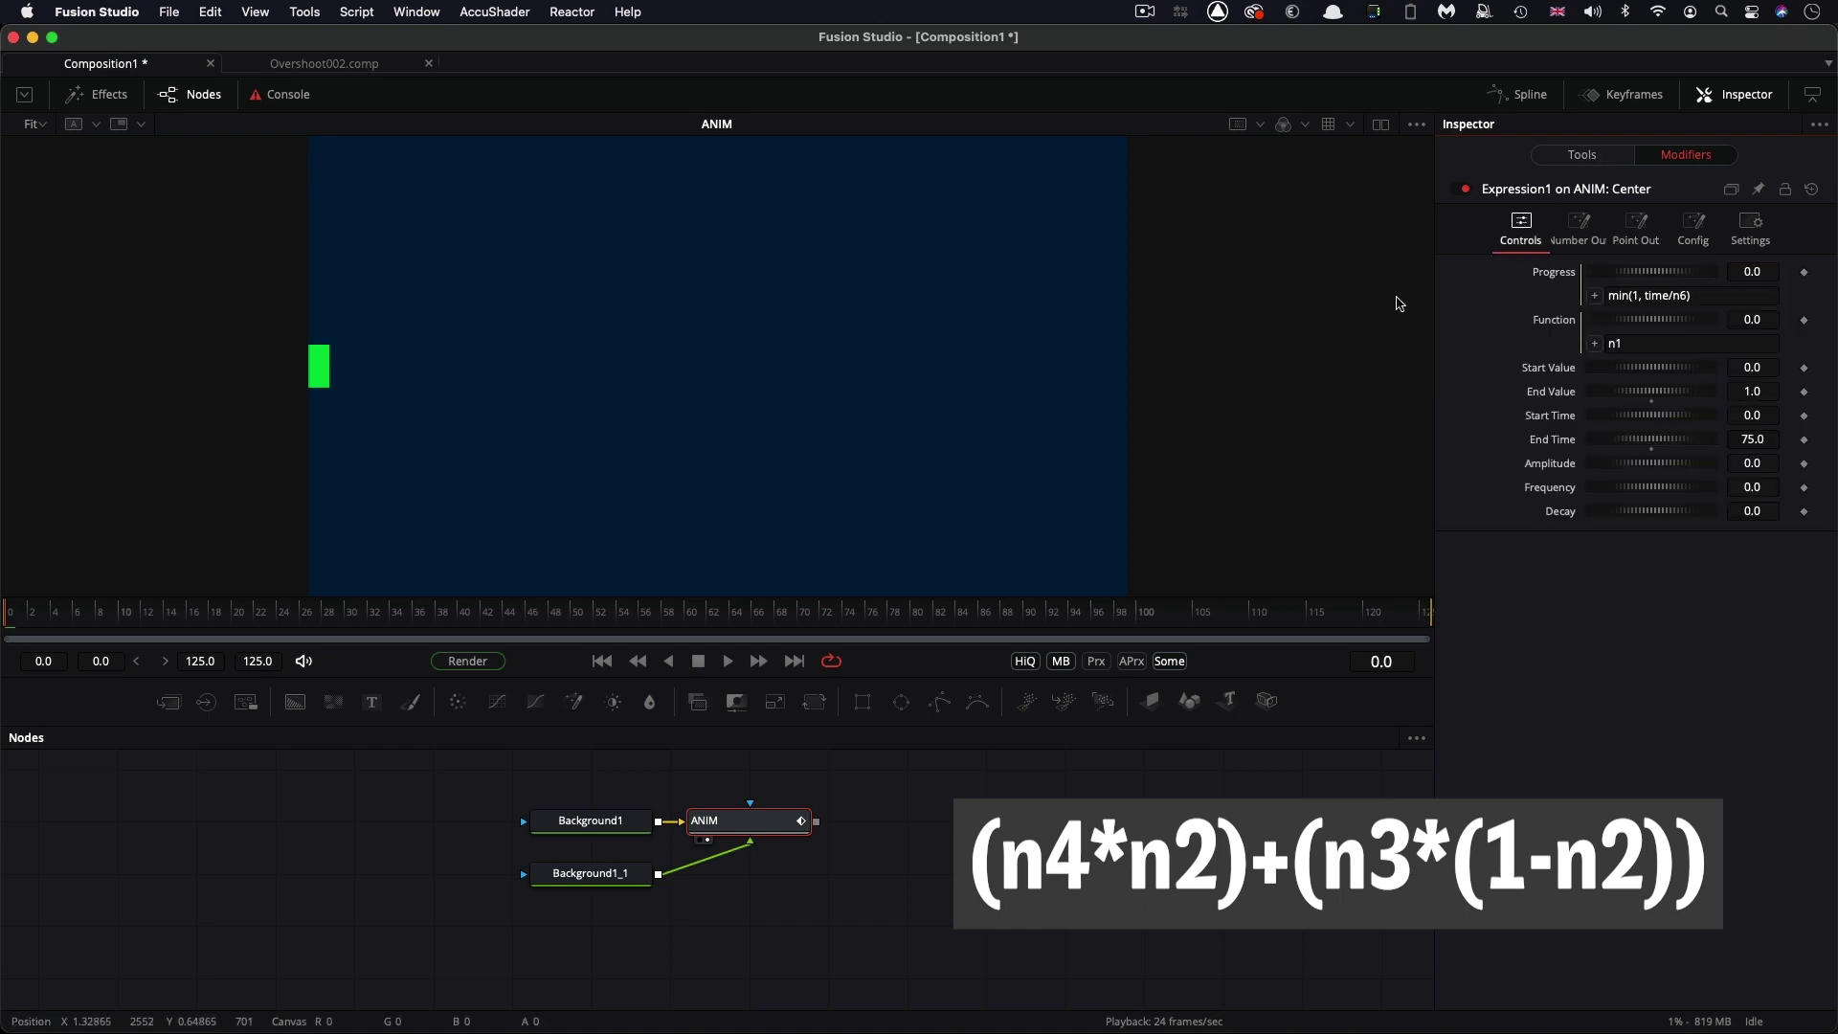
pyautogui.click(1770, 368)
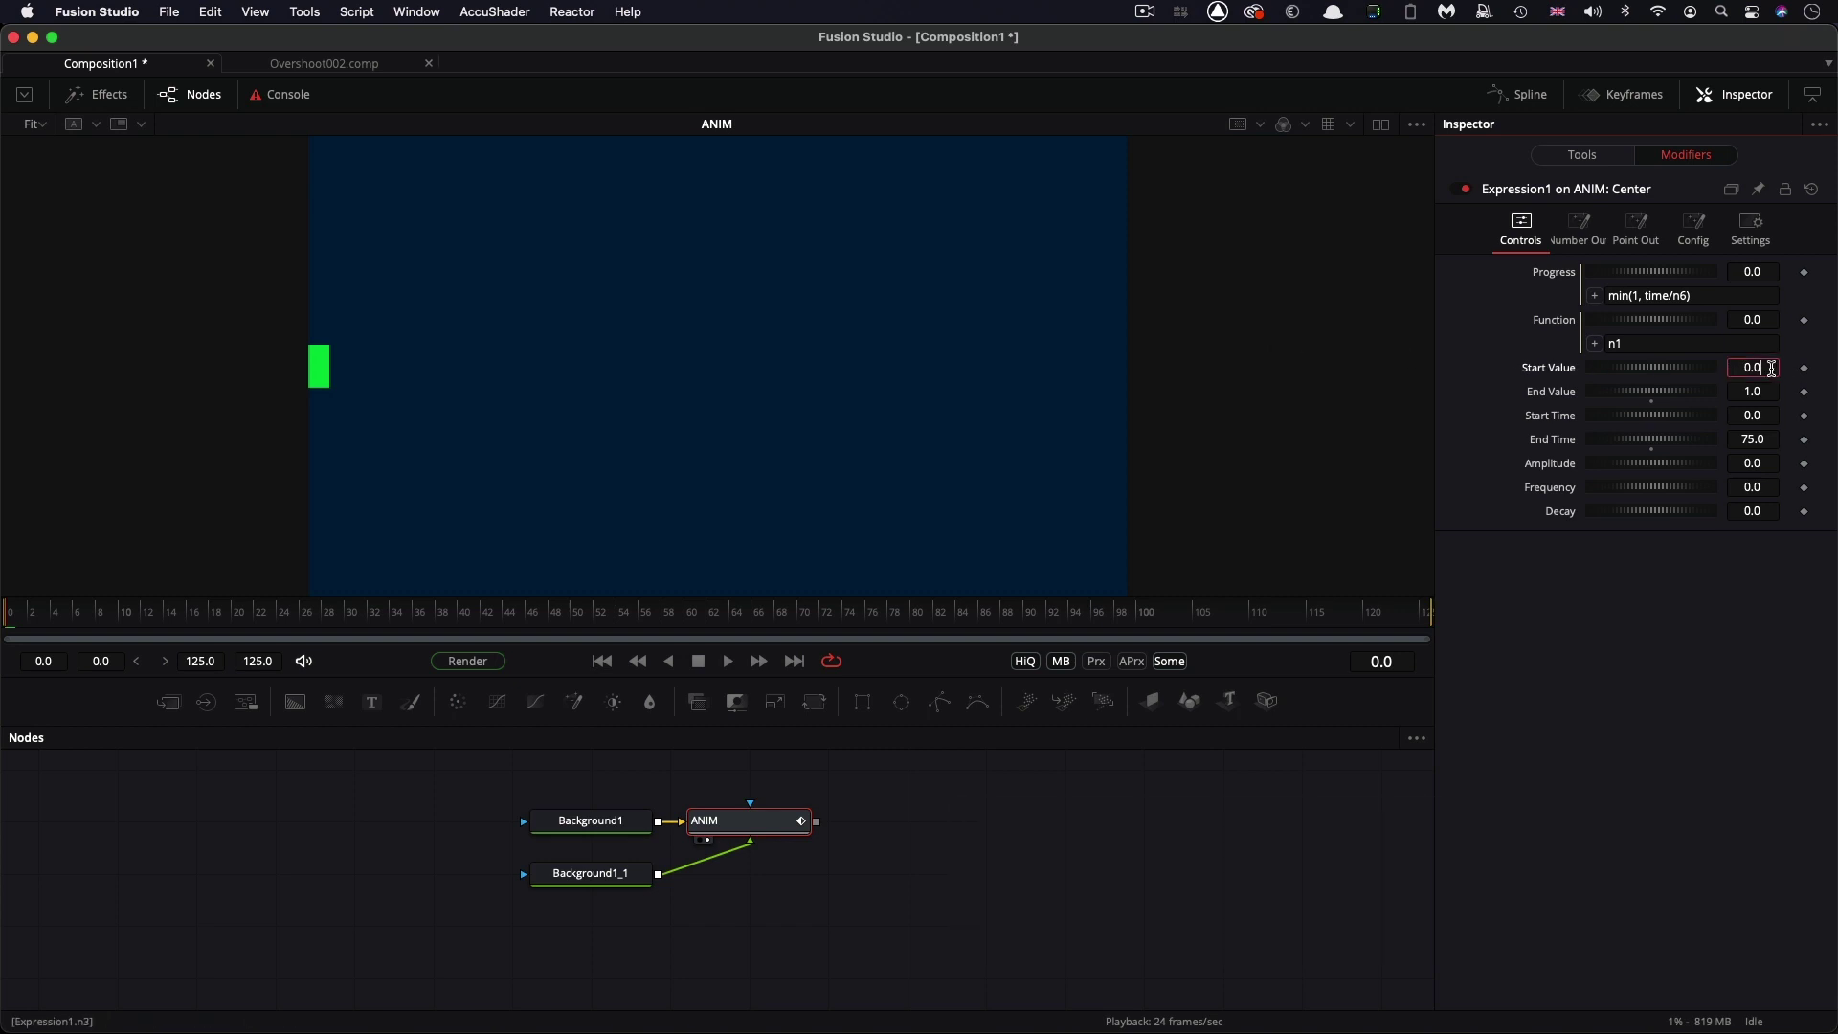
pyautogui.write('0.1')
pyautogui.press('Tab')
pyautogui.write('.9')
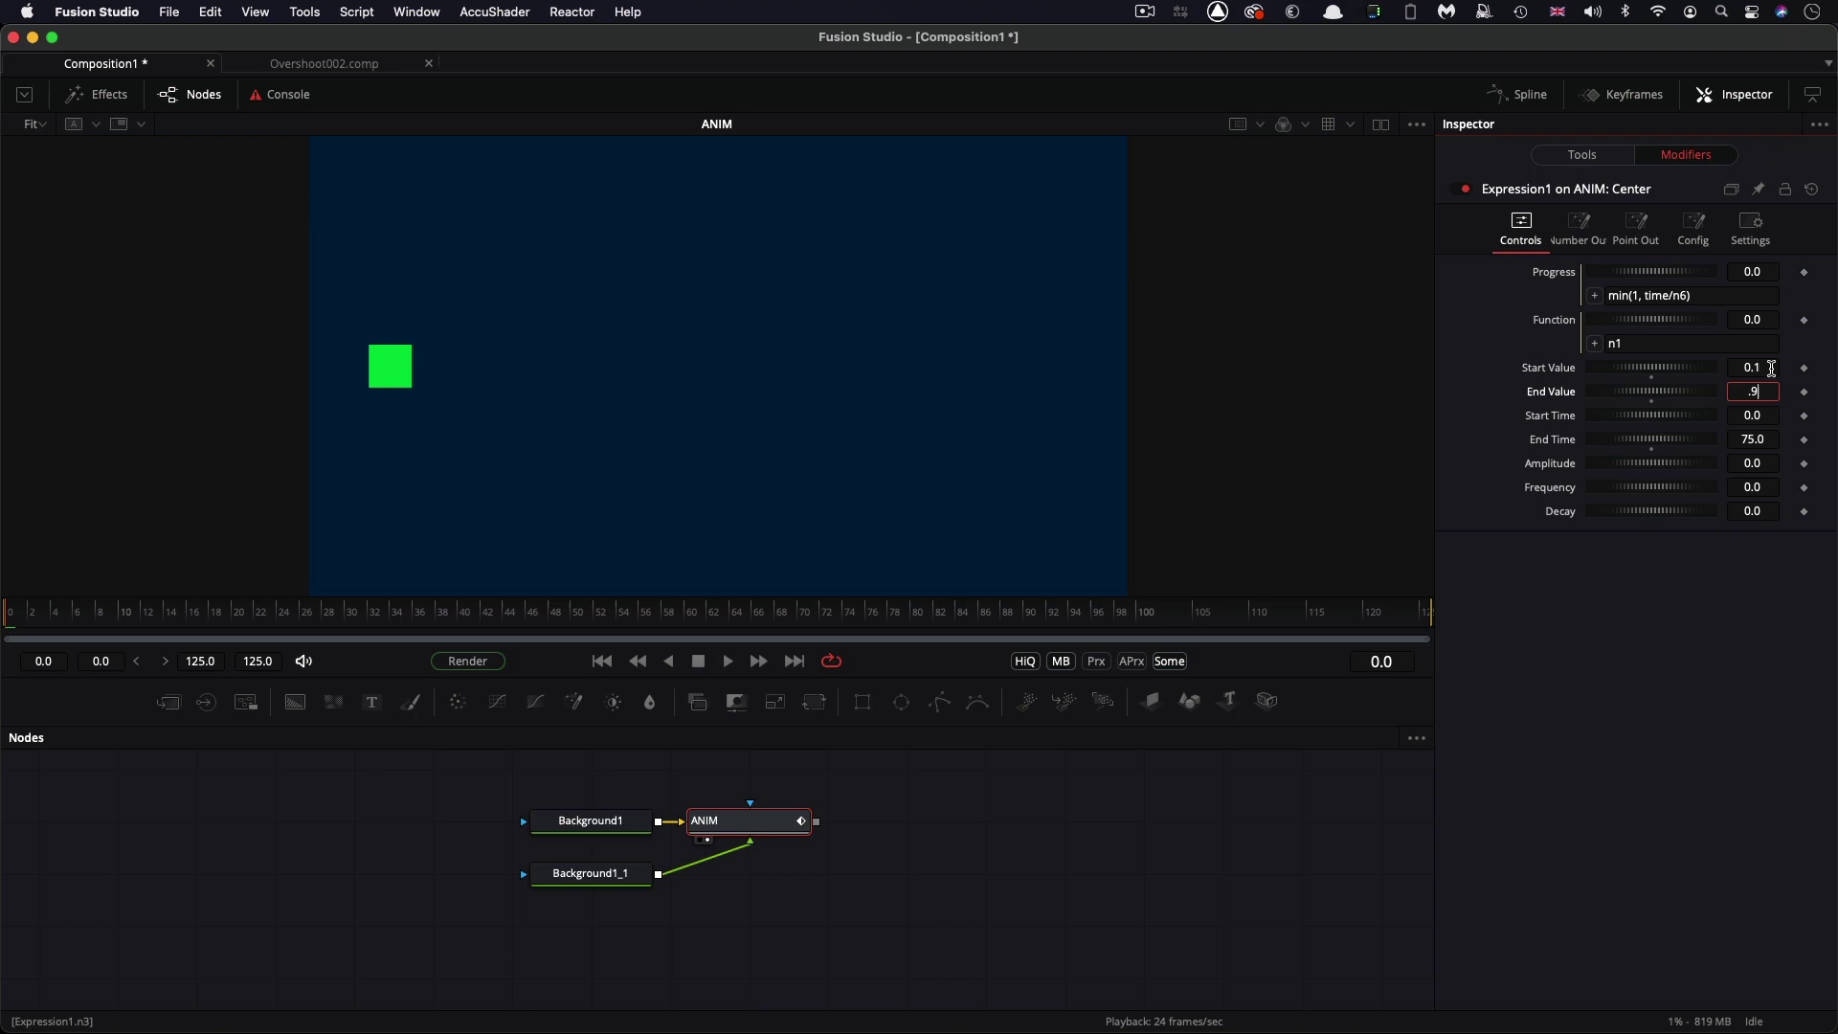
pyautogui.press('Tab')
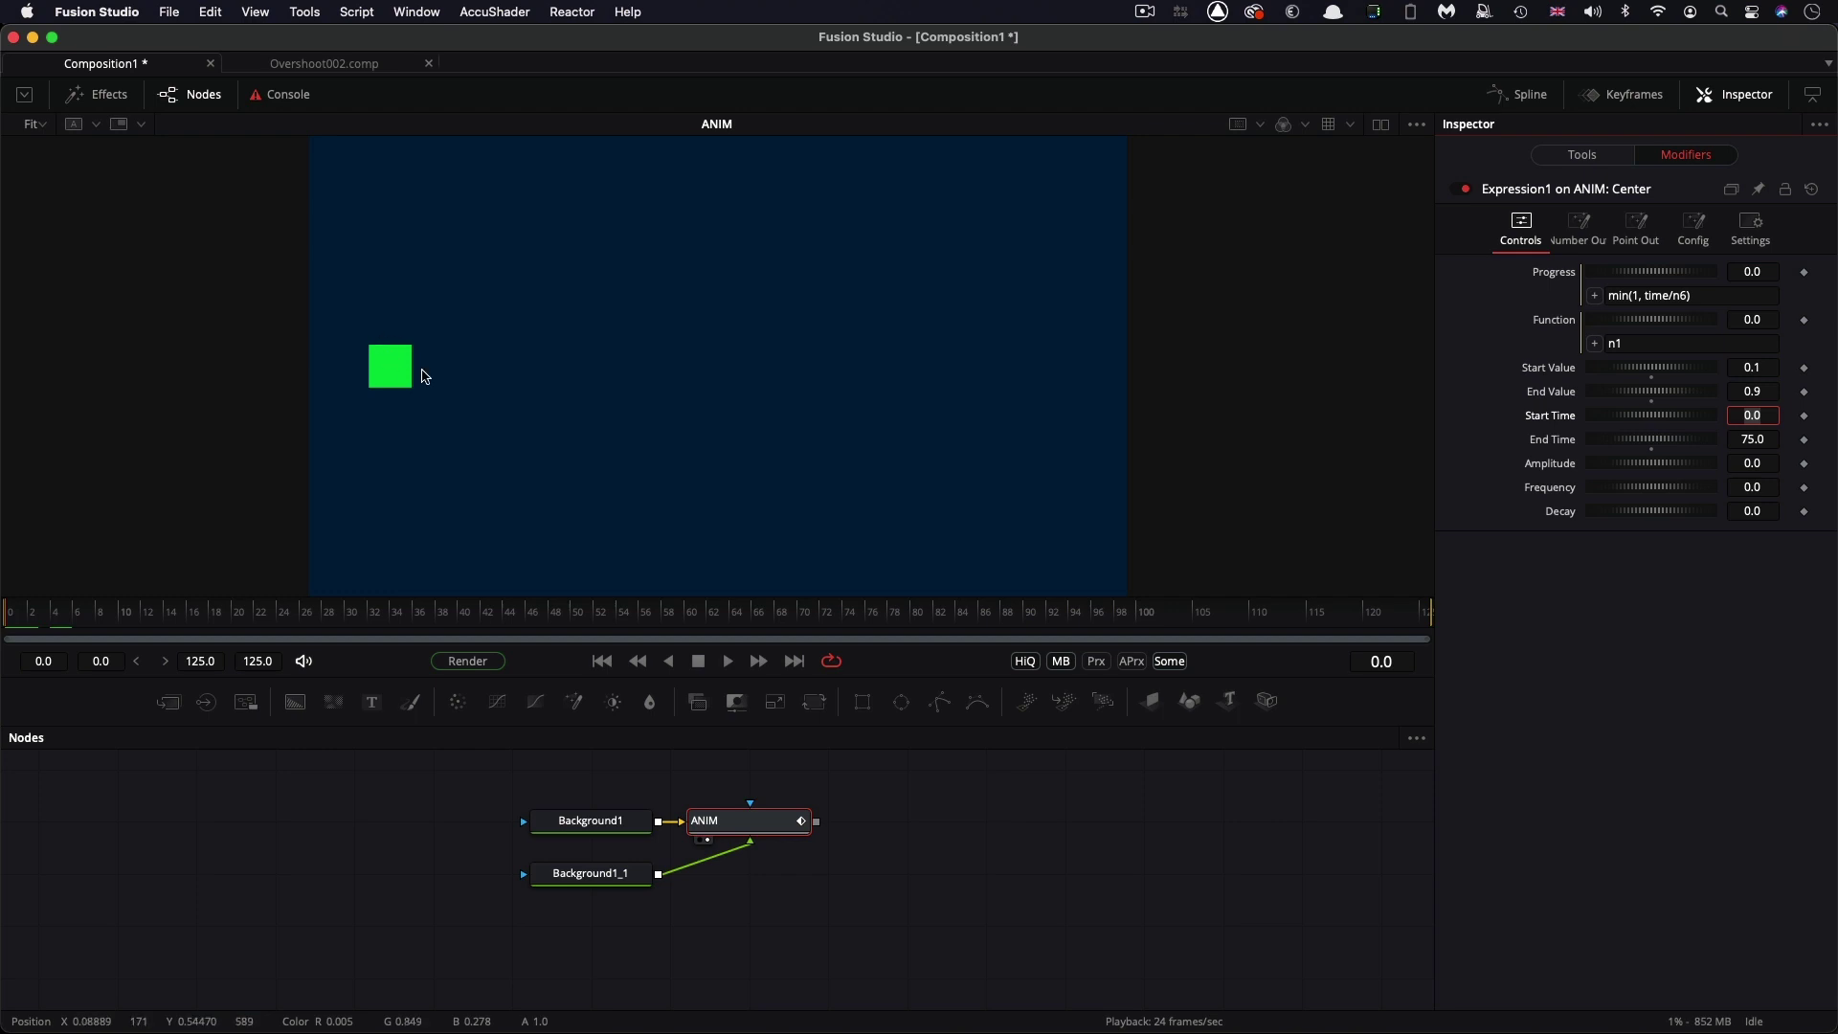
# Play the animation, stop it, and scrub back to frame 76
pyautogui.click(729, 660)
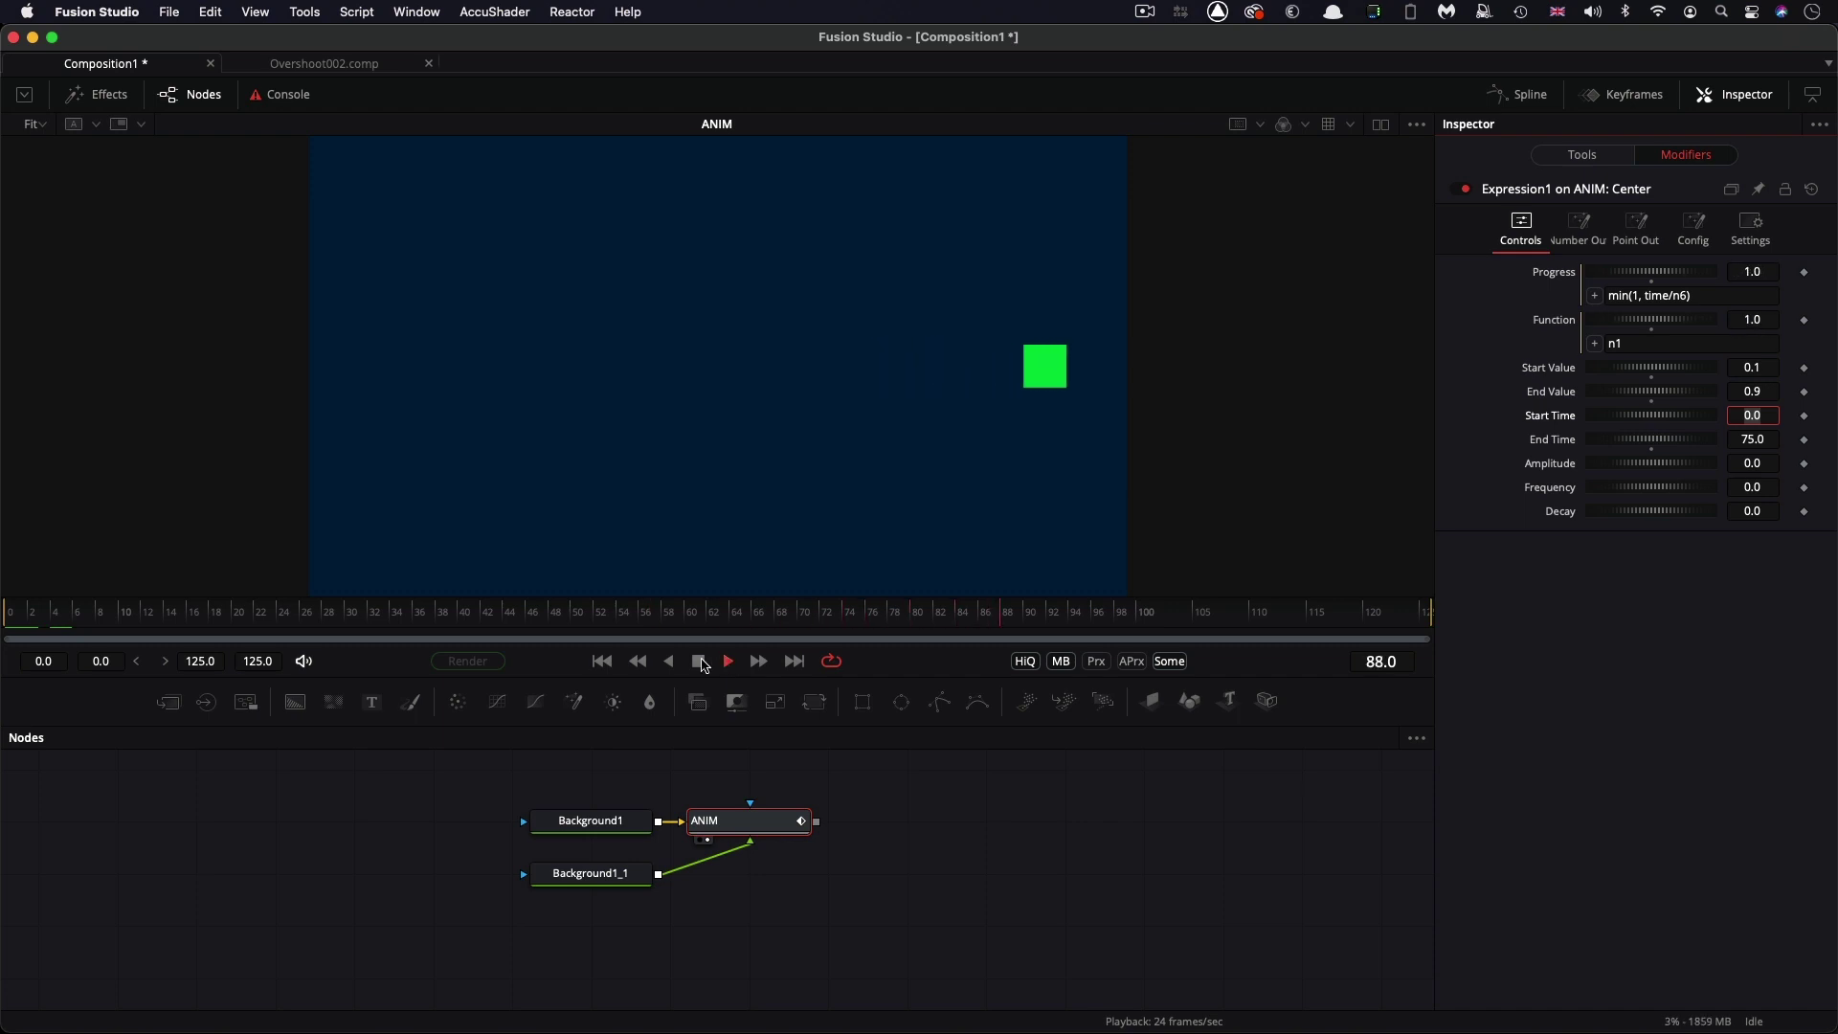
pyautogui.click(701, 663)
pyautogui.moveTo(1091, 611)
pyautogui.mouseDown()
pyautogui.moveTo(863, 629)
pyautogui.moveTo(916, 626)
pyautogui.mouseUp()
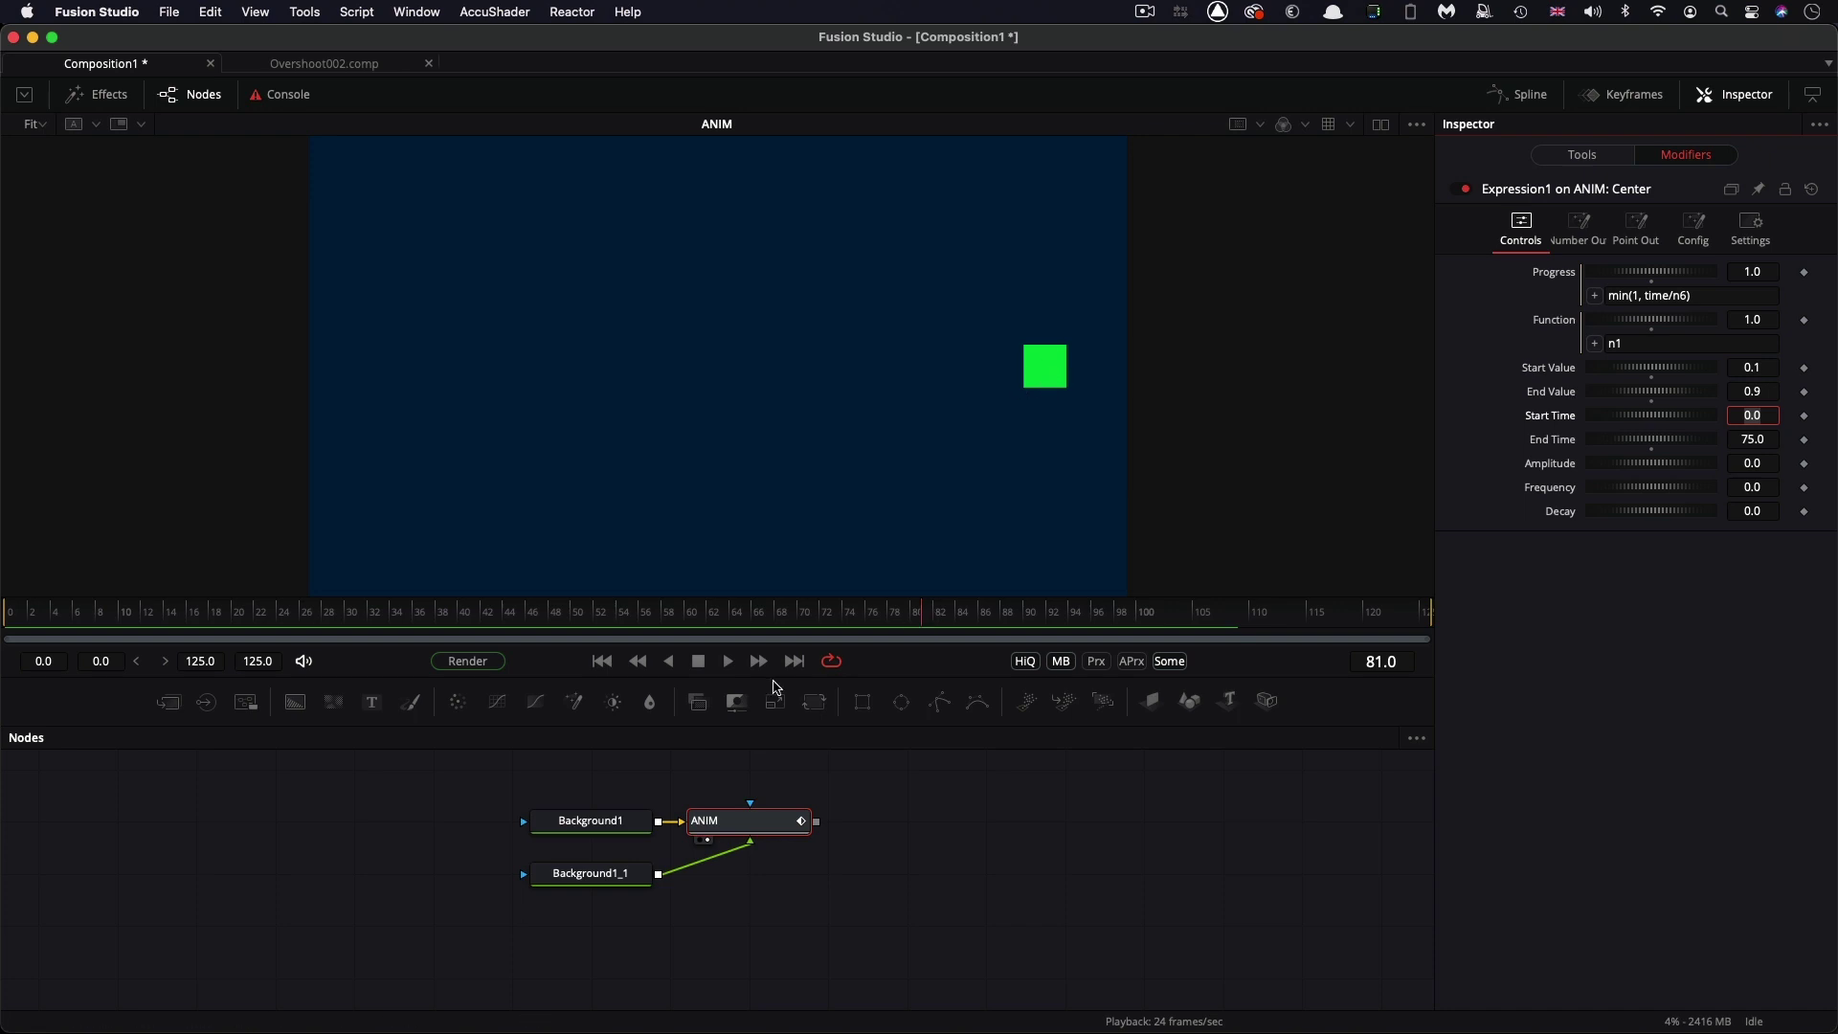
# Delete the (n2*n4)+ part of Point Expression X and preview the result
pyautogui.click(1636, 227)
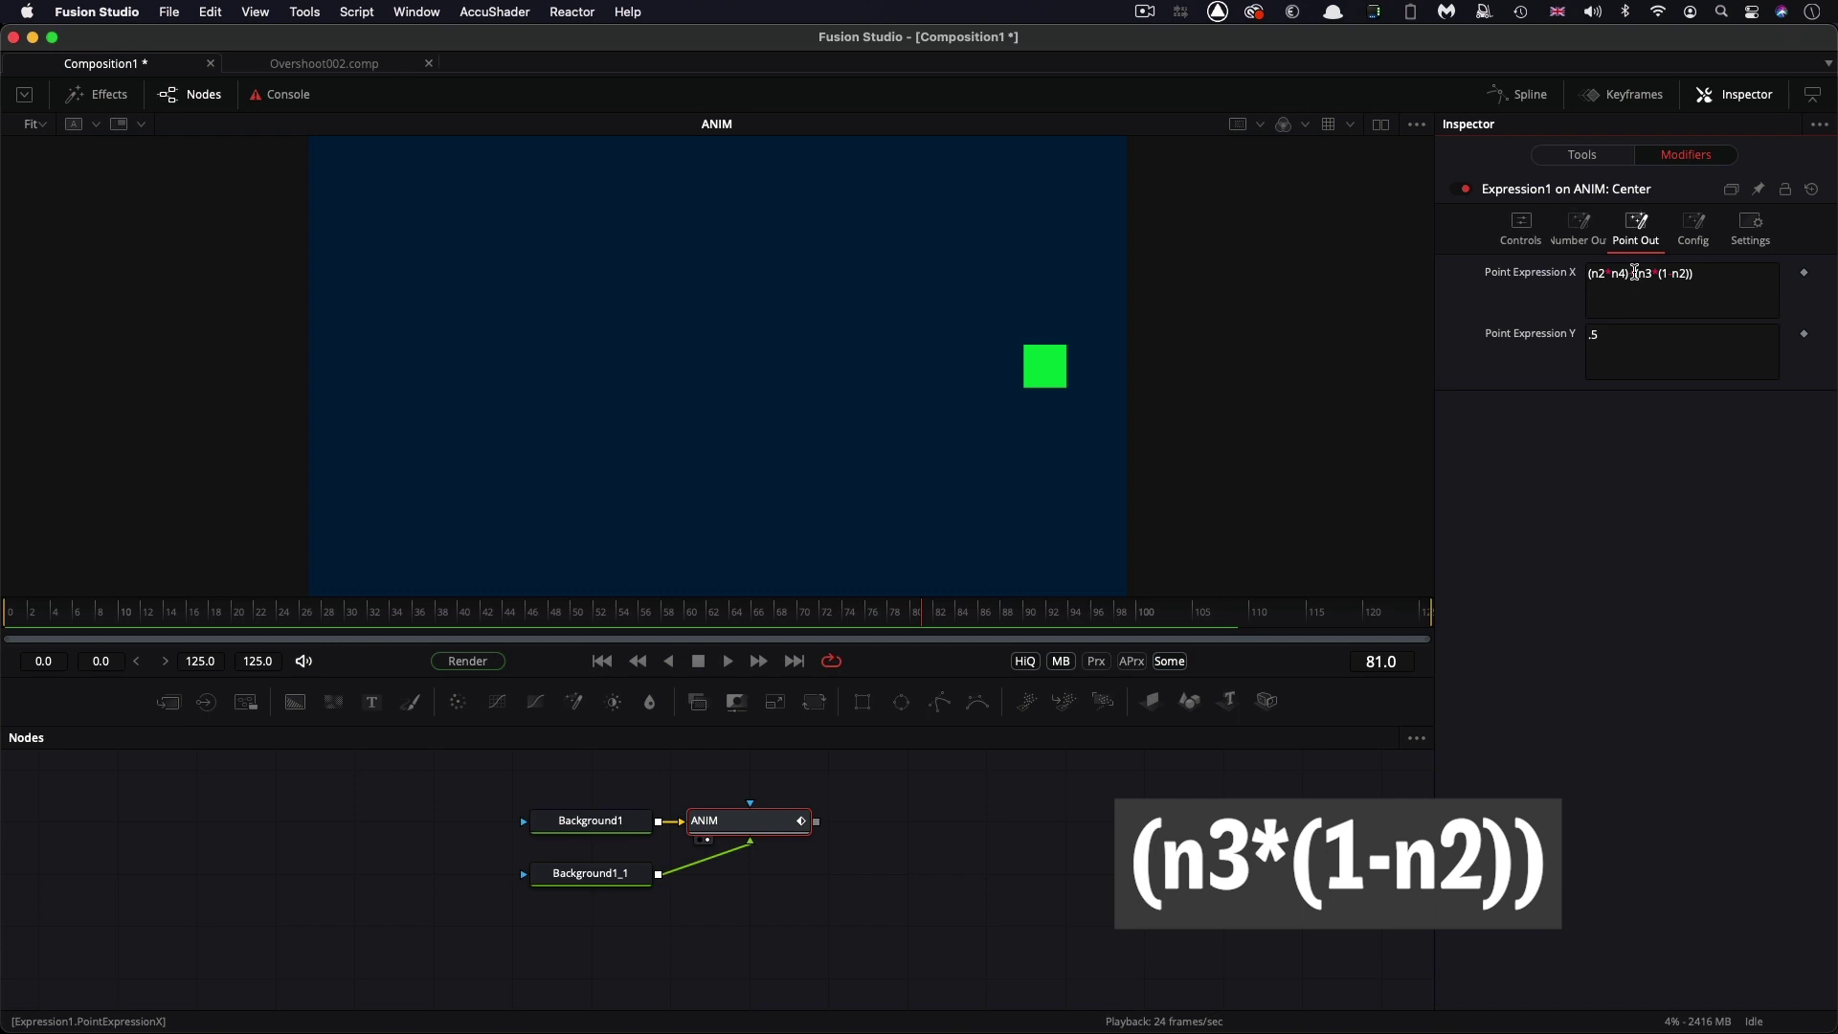
pyautogui.moveTo(1634, 271); pyautogui.dragTo(1544, 267)
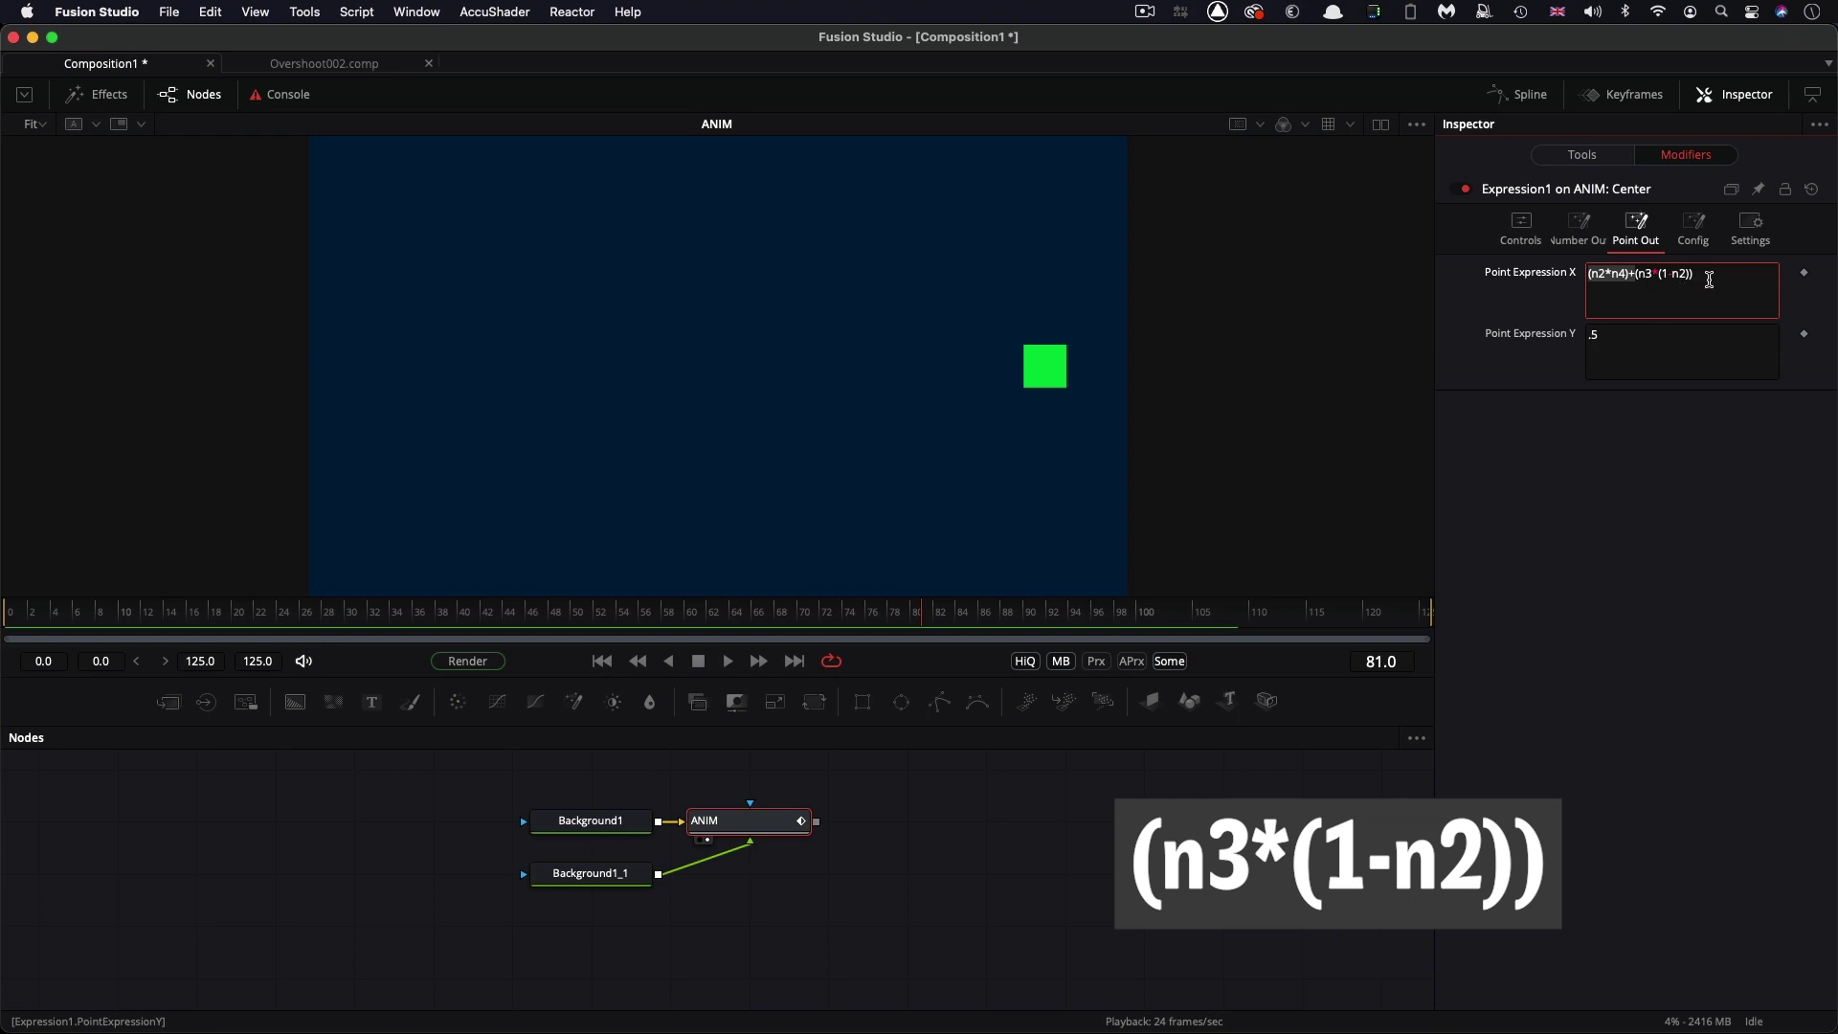
pyautogui.press('BackSpace')
pyautogui.click(601, 661)
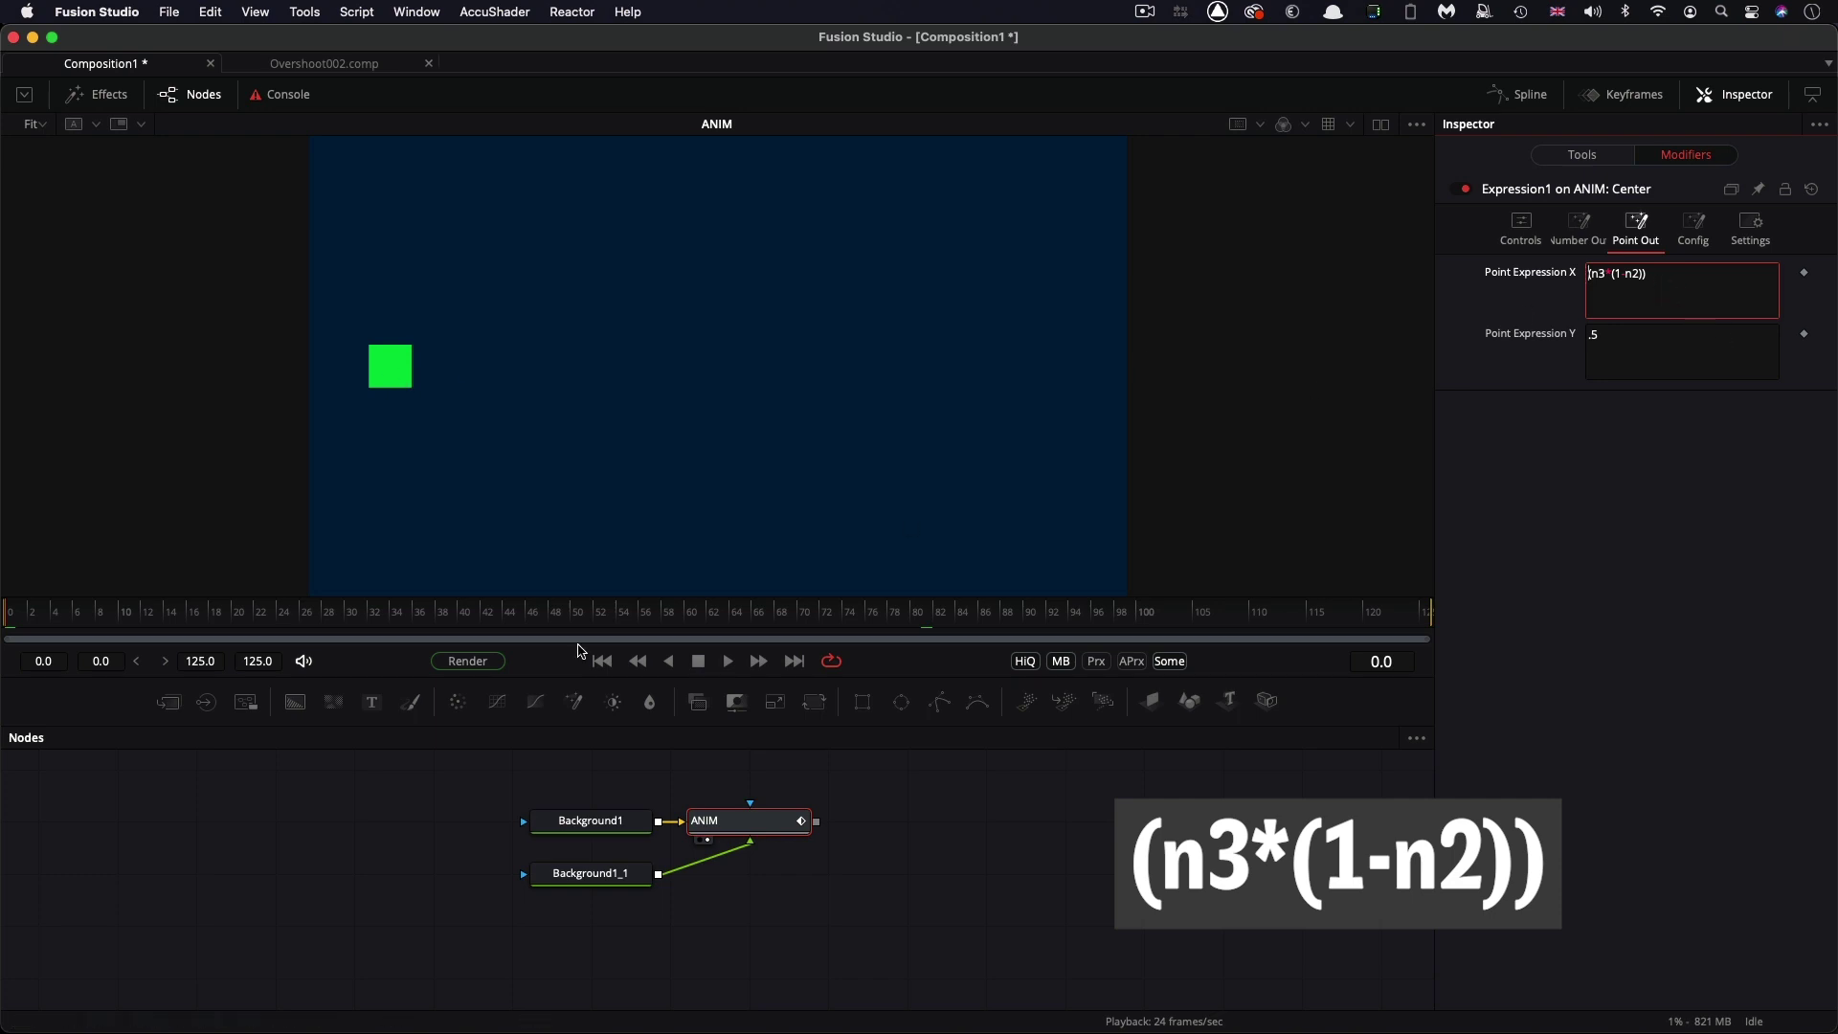
pyautogui.click(731, 662)
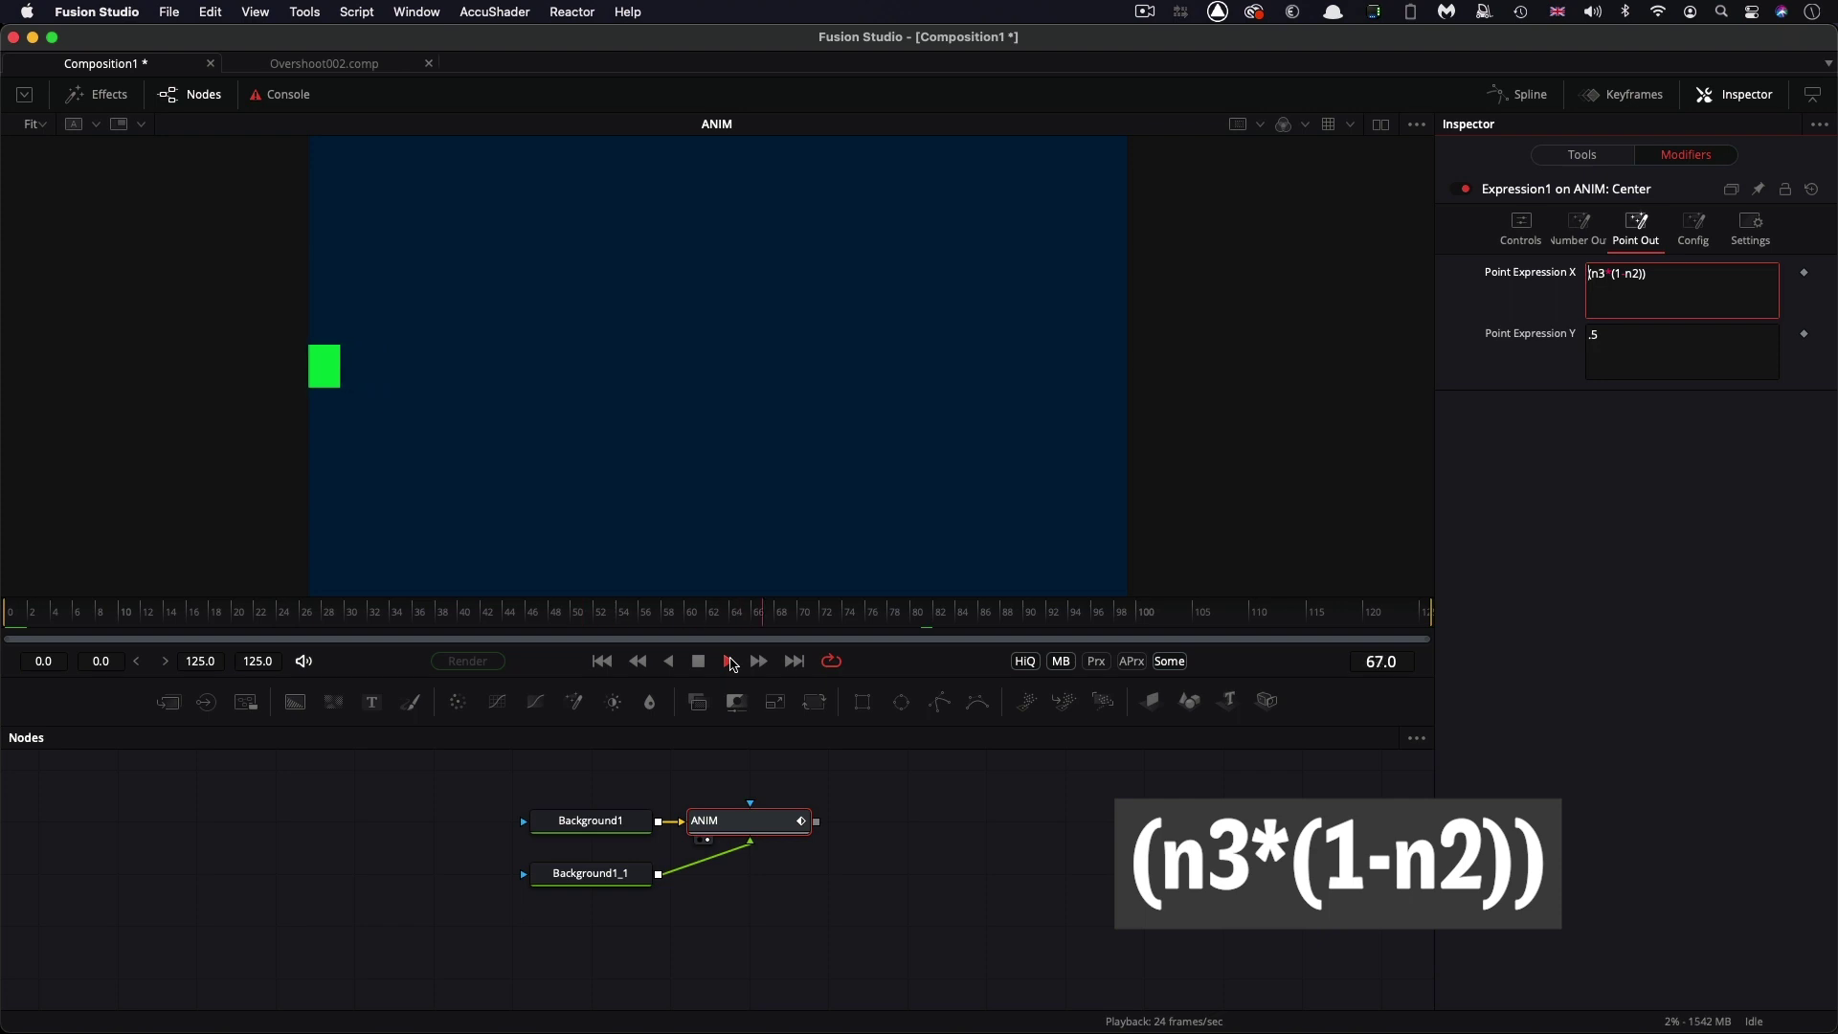
pyautogui.click(731, 662)
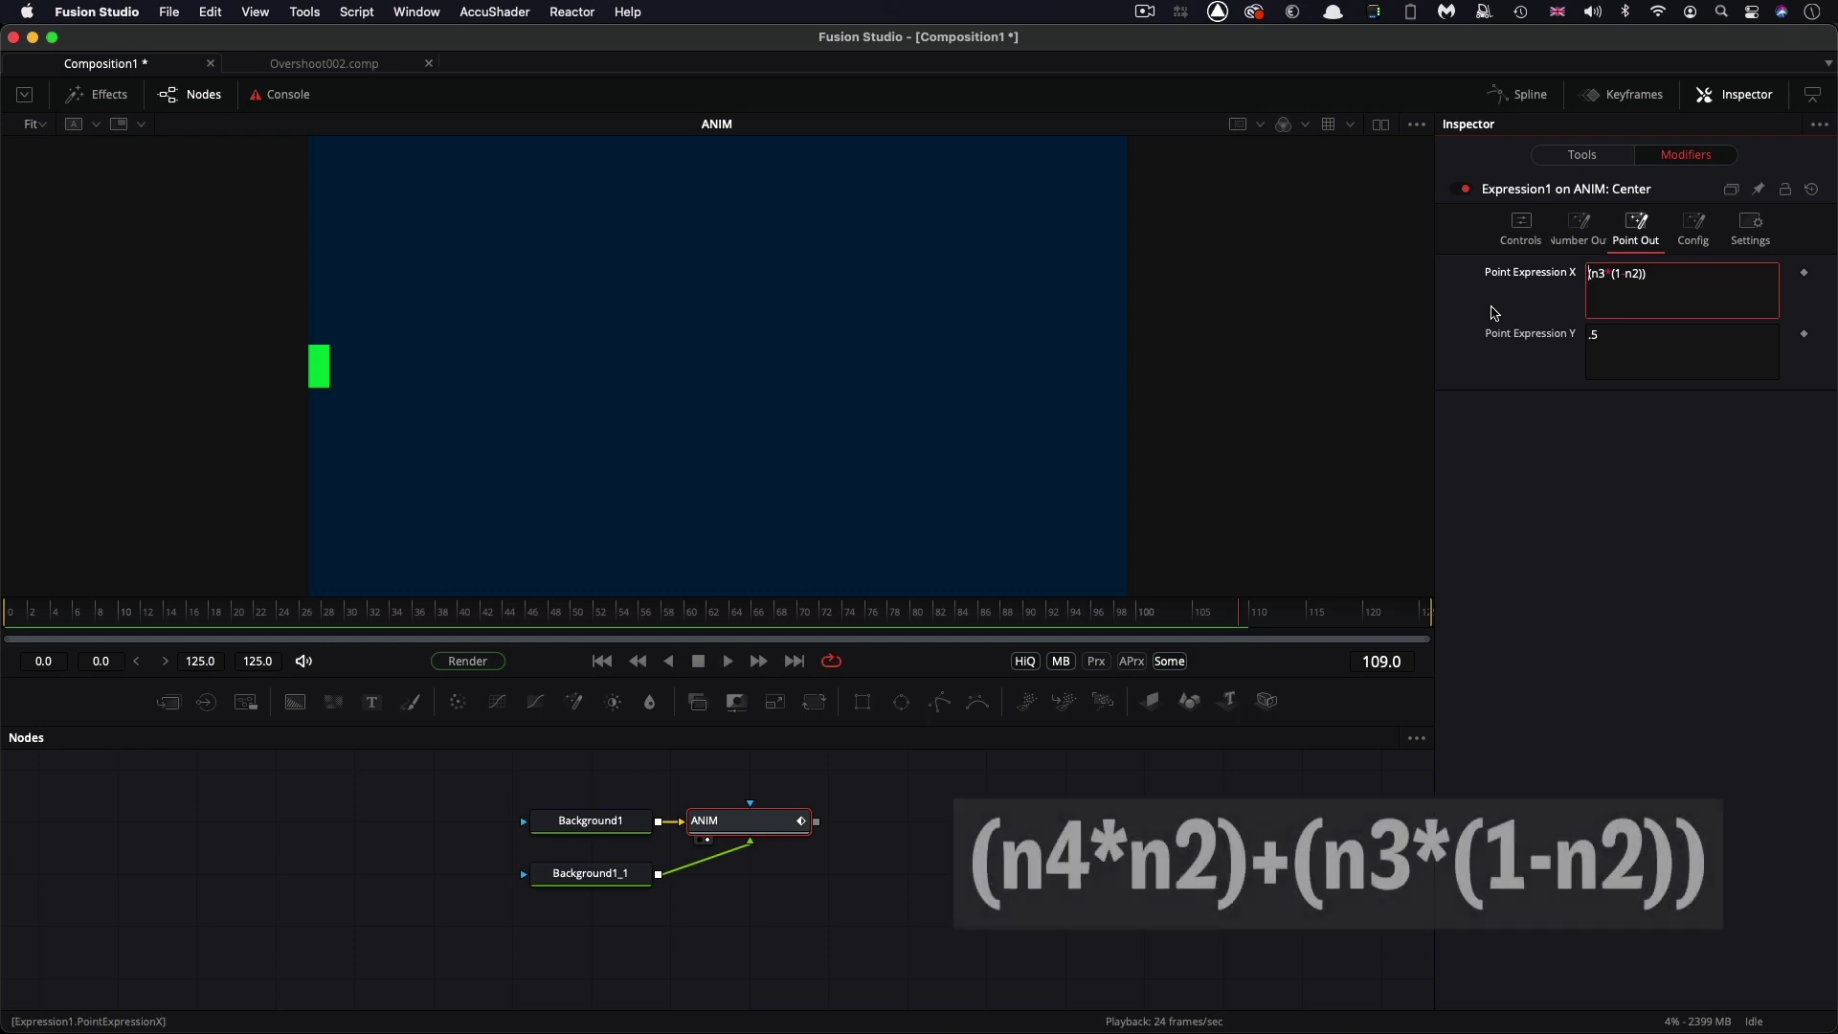
pyautogui.write('(n2*n4)+')
# Restore the full blending expression, replay from the start, and return to Controls
pyautogui.press('Return')
pyautogui.click(601, 661)
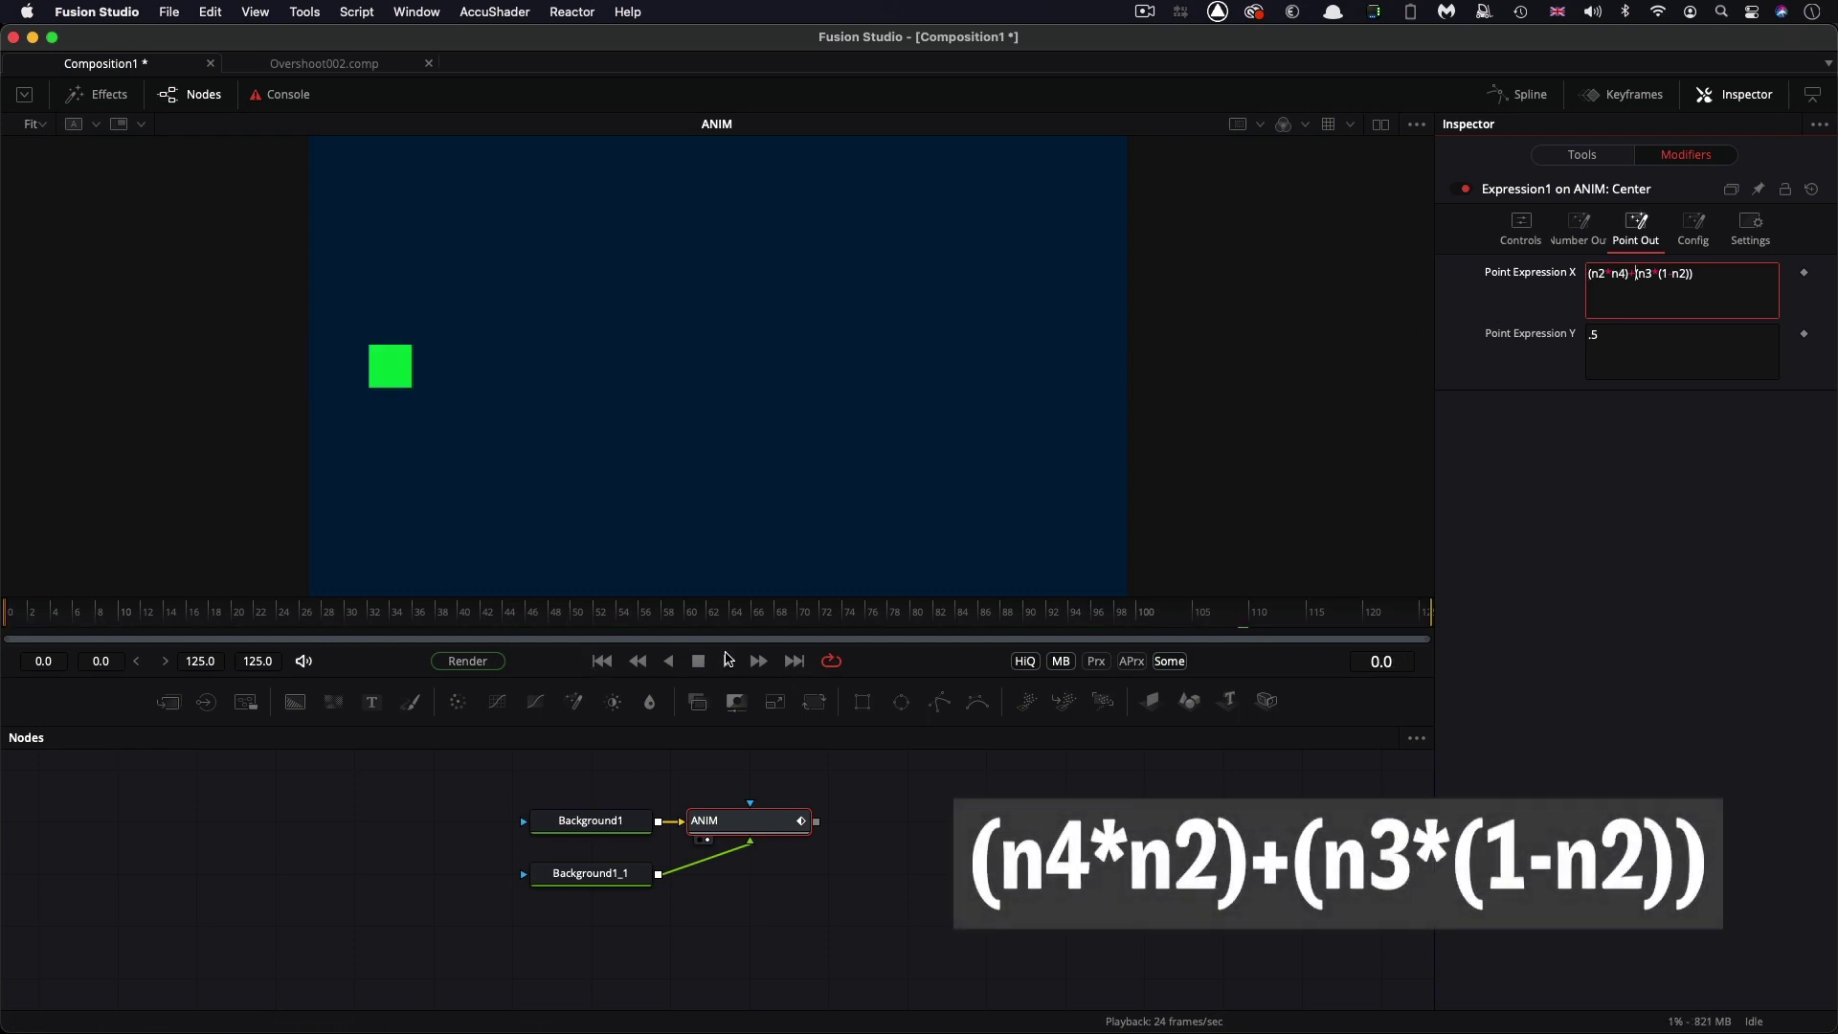
pyautogui.click(727, 661)
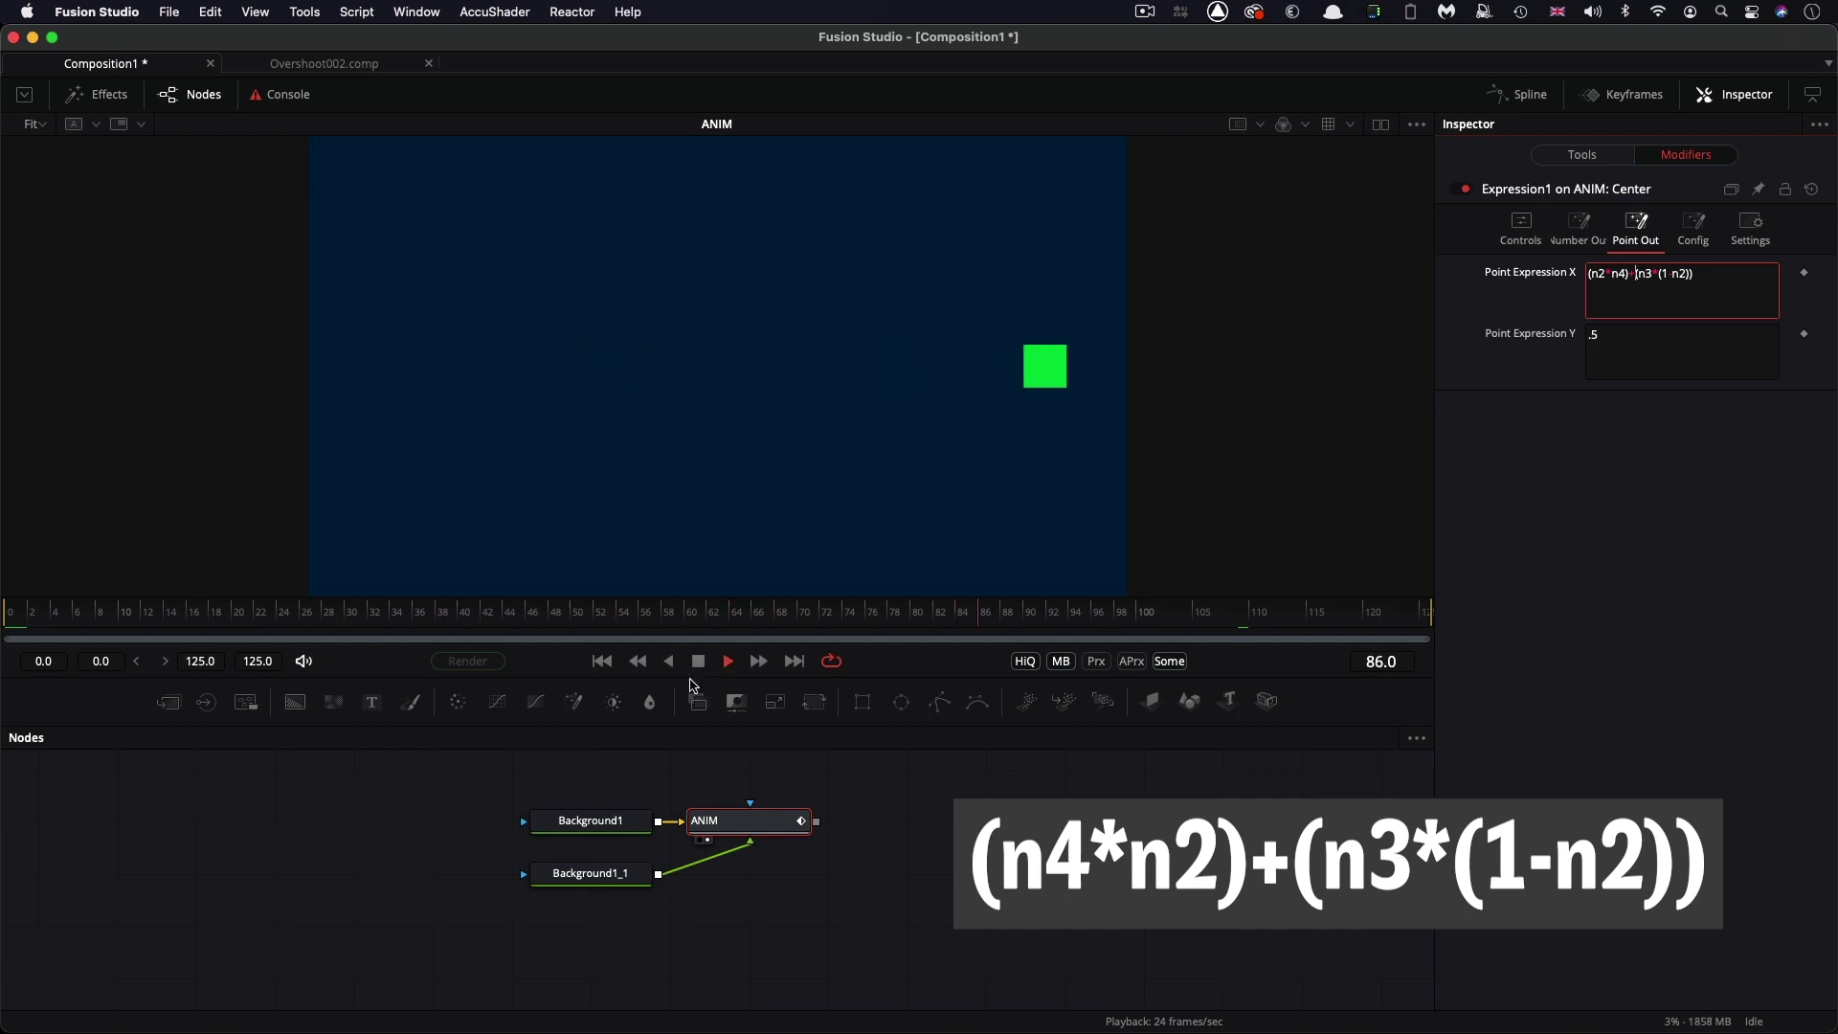
pyautogui.click(701, 661)
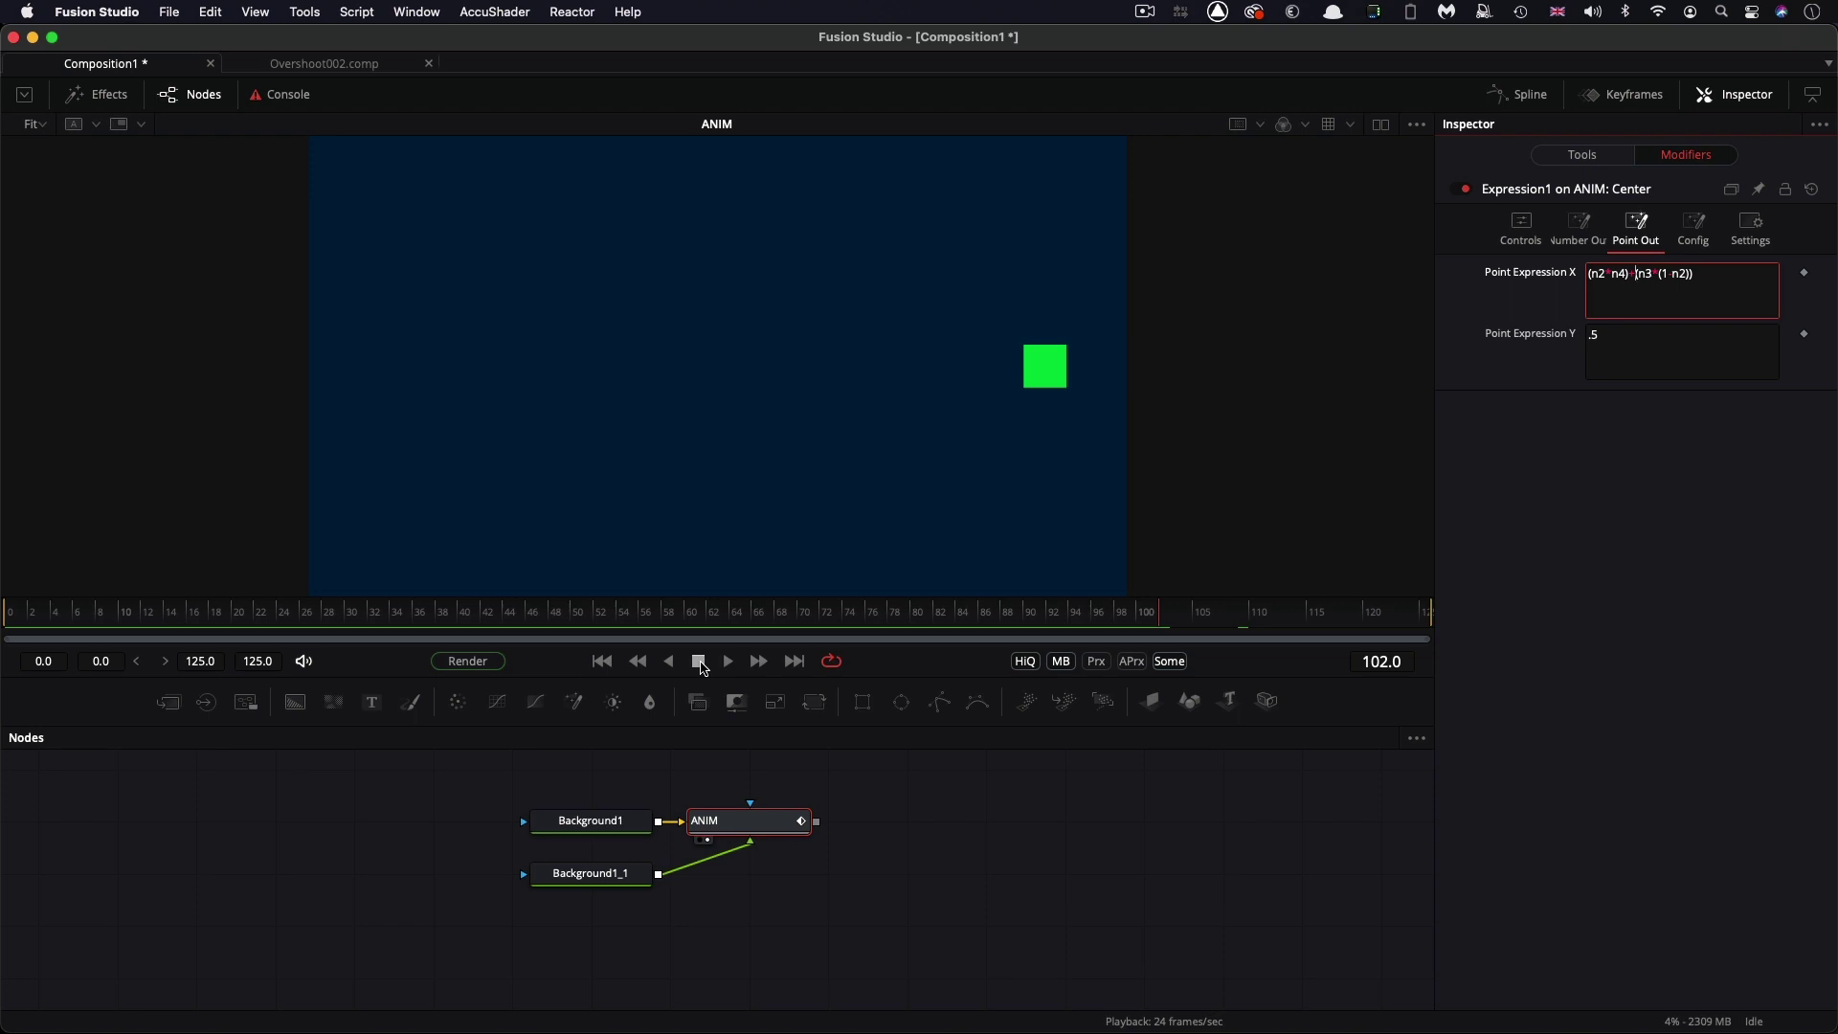
pyautogui.click(1521, 227)
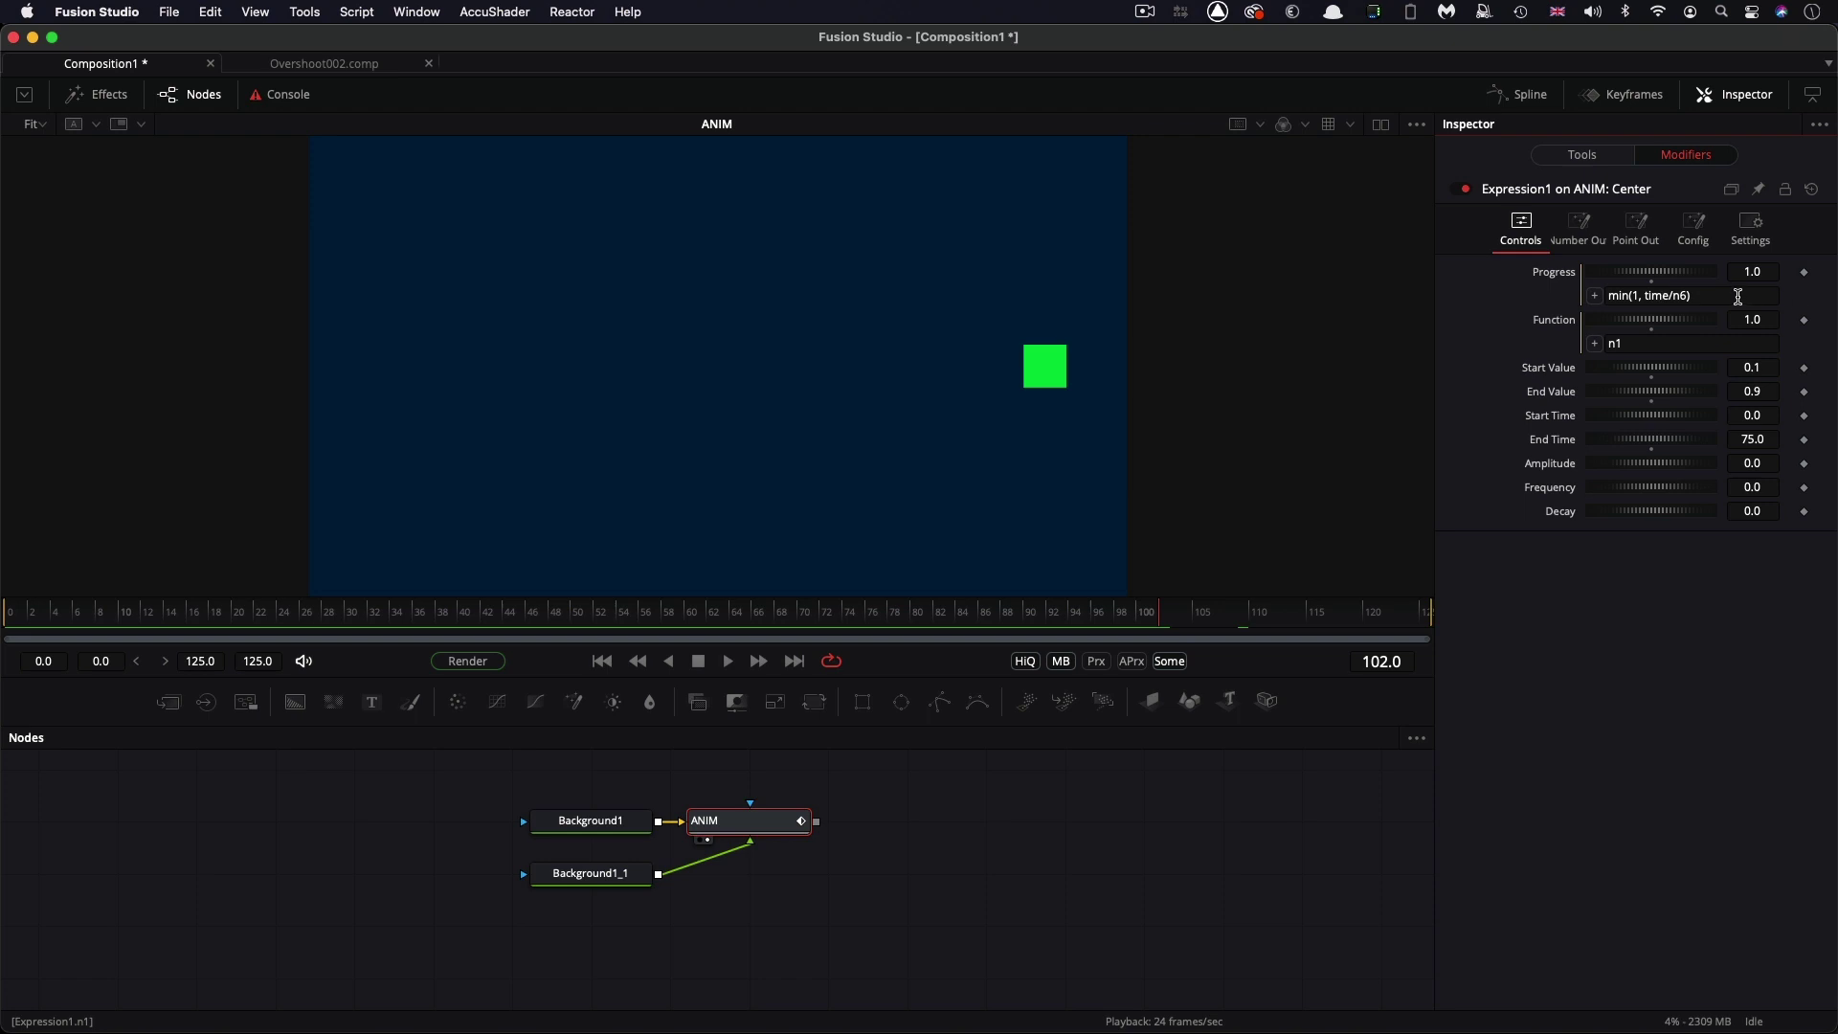
# Set Progress to iif(time<n5, 0, min(1, (time-n5)/(n6-n5))) and Start Time to 25
pyautogui.press('super+Tab')
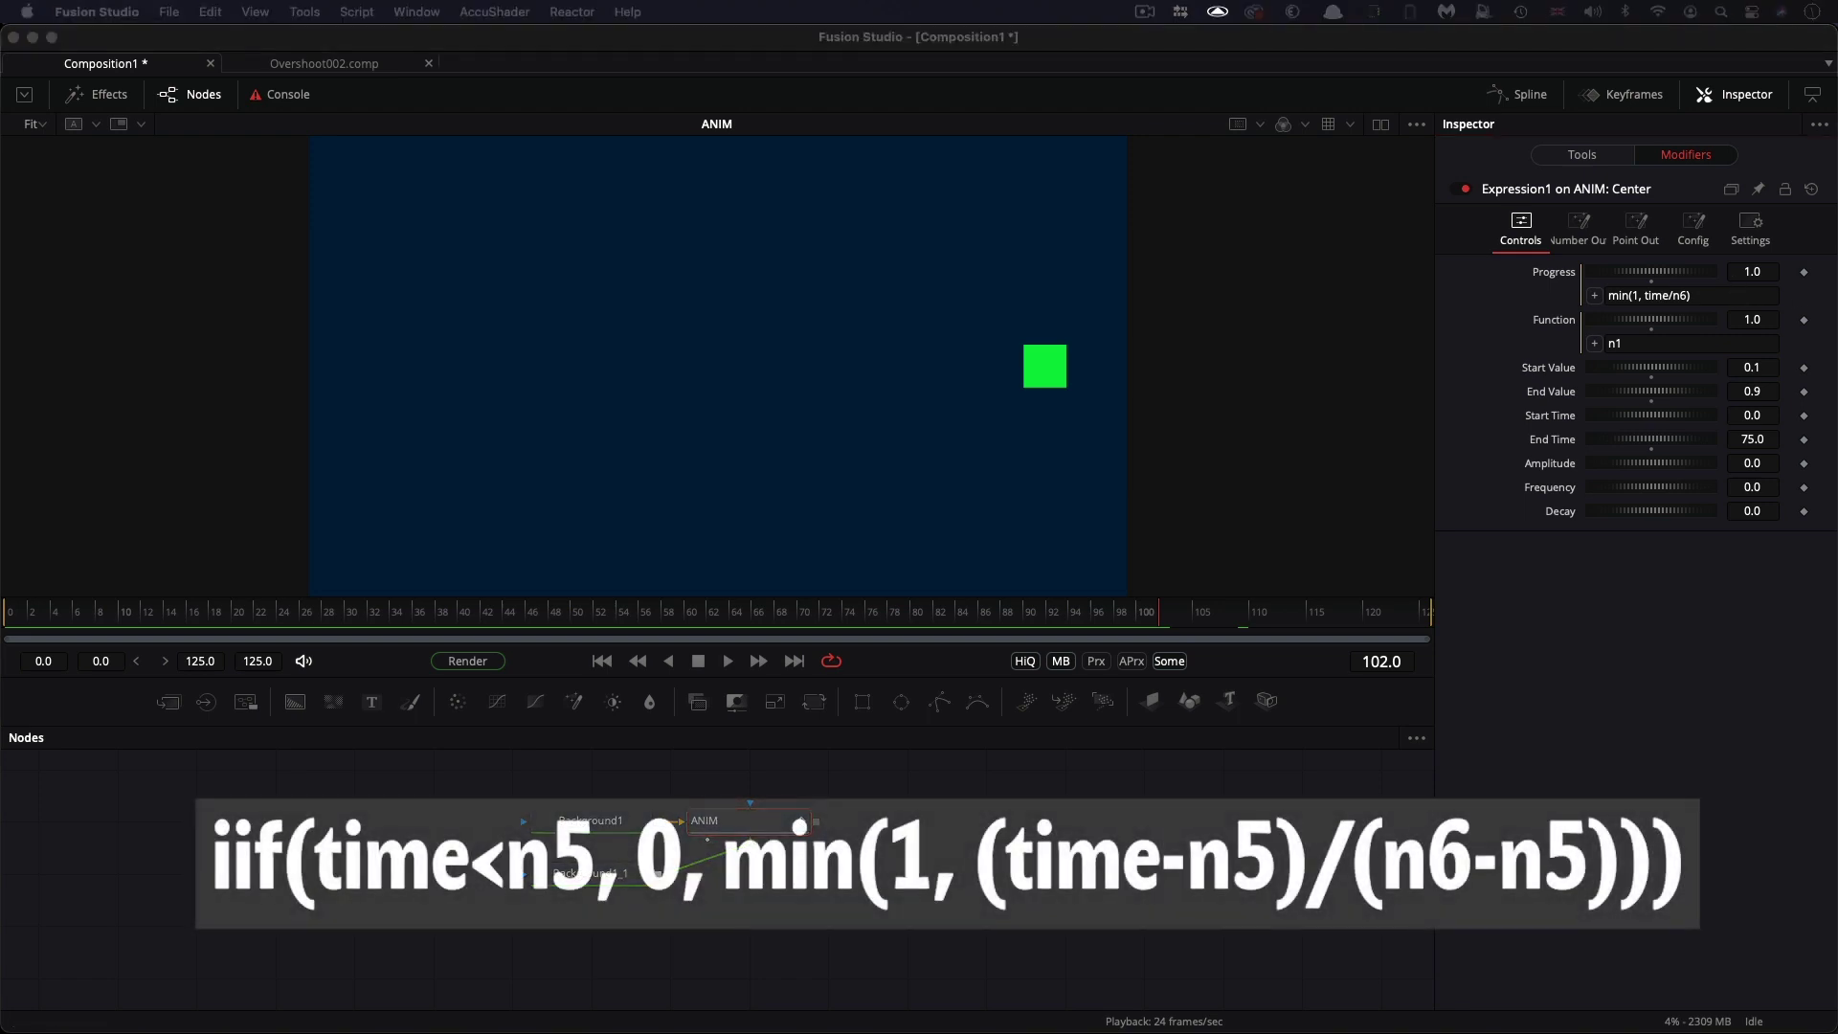
pyautogui.click(1728, 298)
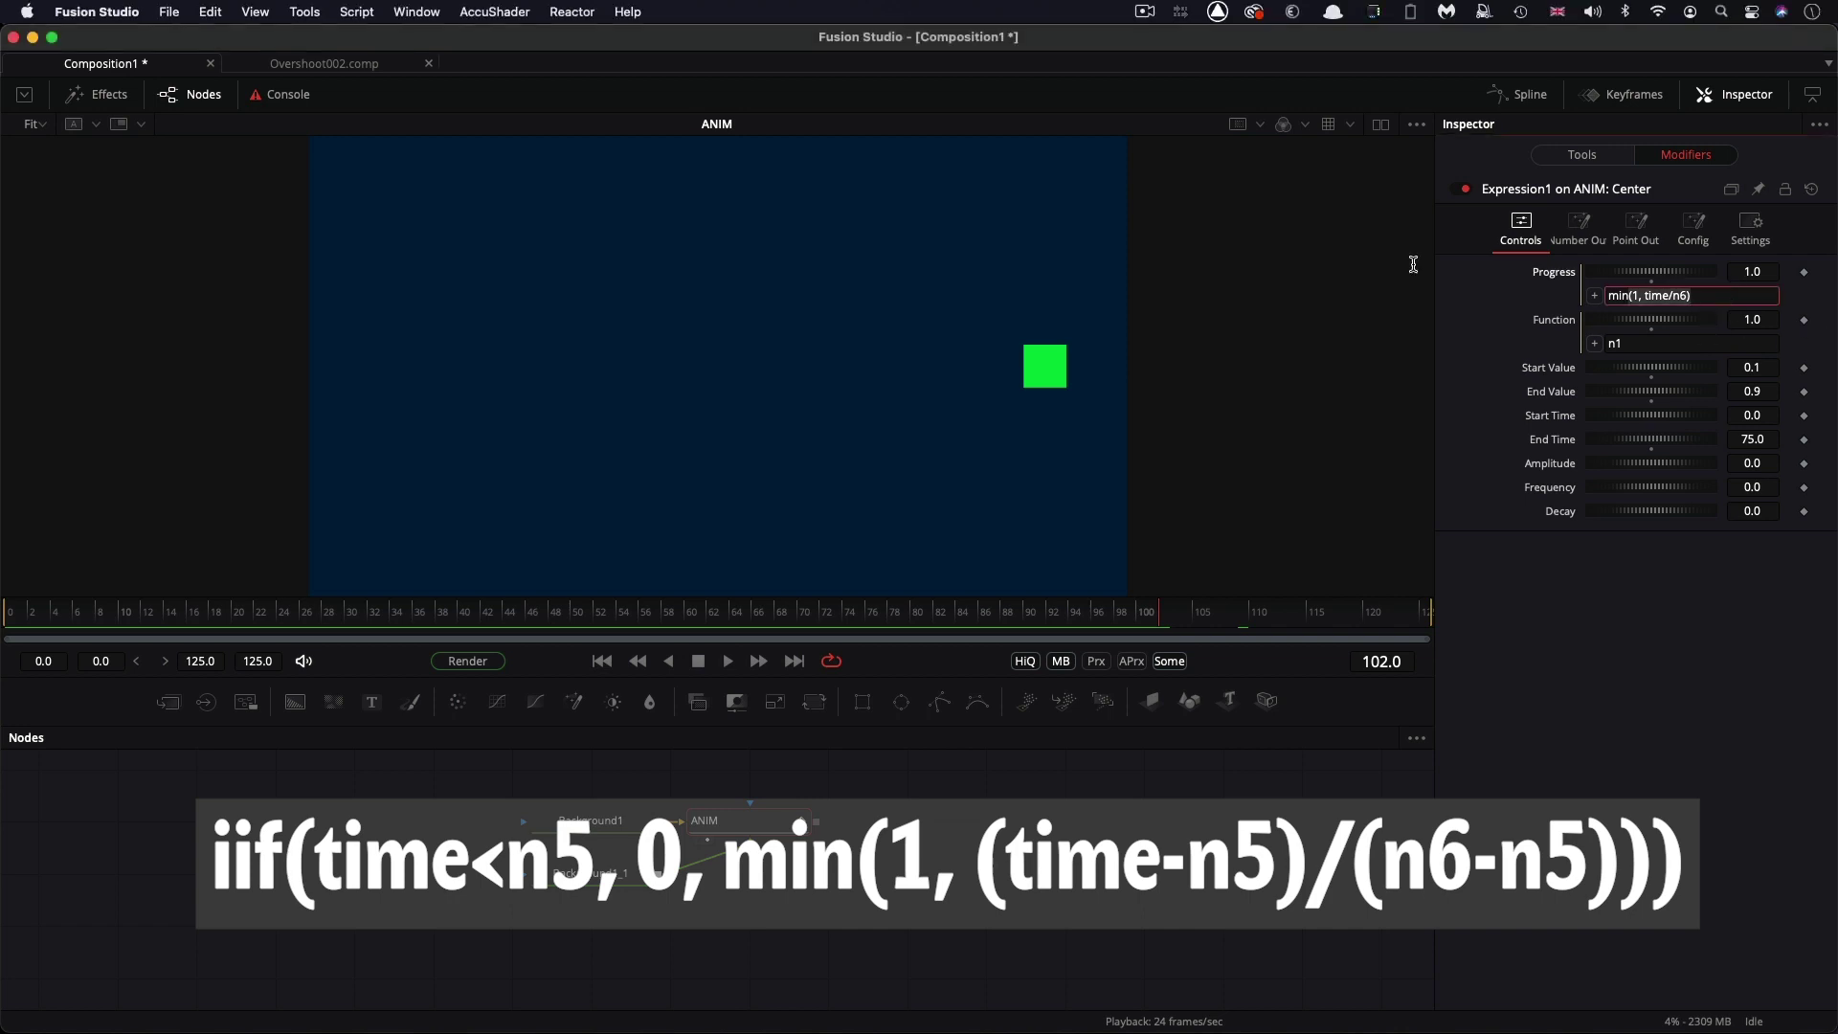
pyautogui.press('super+a')
pyautogui.write('iif(time<n5, 0, min(1, (time-n5)/(n6-n5)))')
pyautogui.moveTo(1436, 330); pyautogui.dragTo(1179, 318)
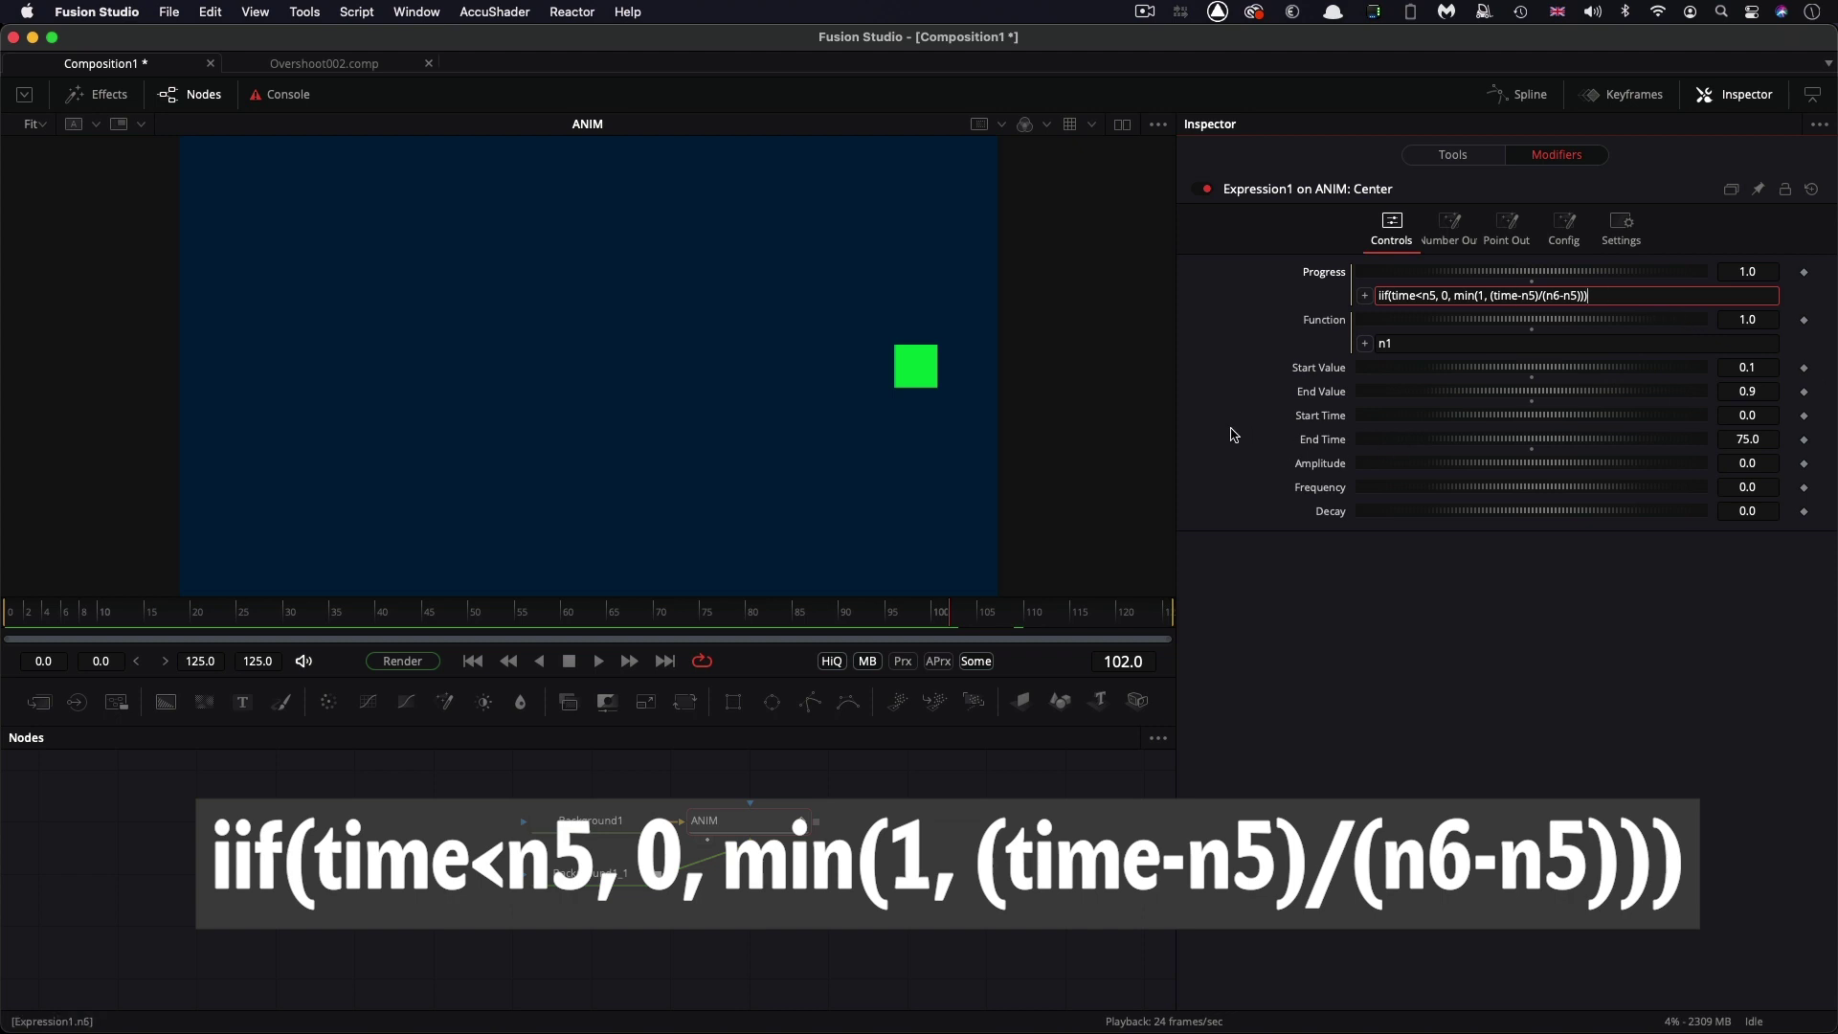
pyautogui.click(1772, 416)
pyautogui.write('25')
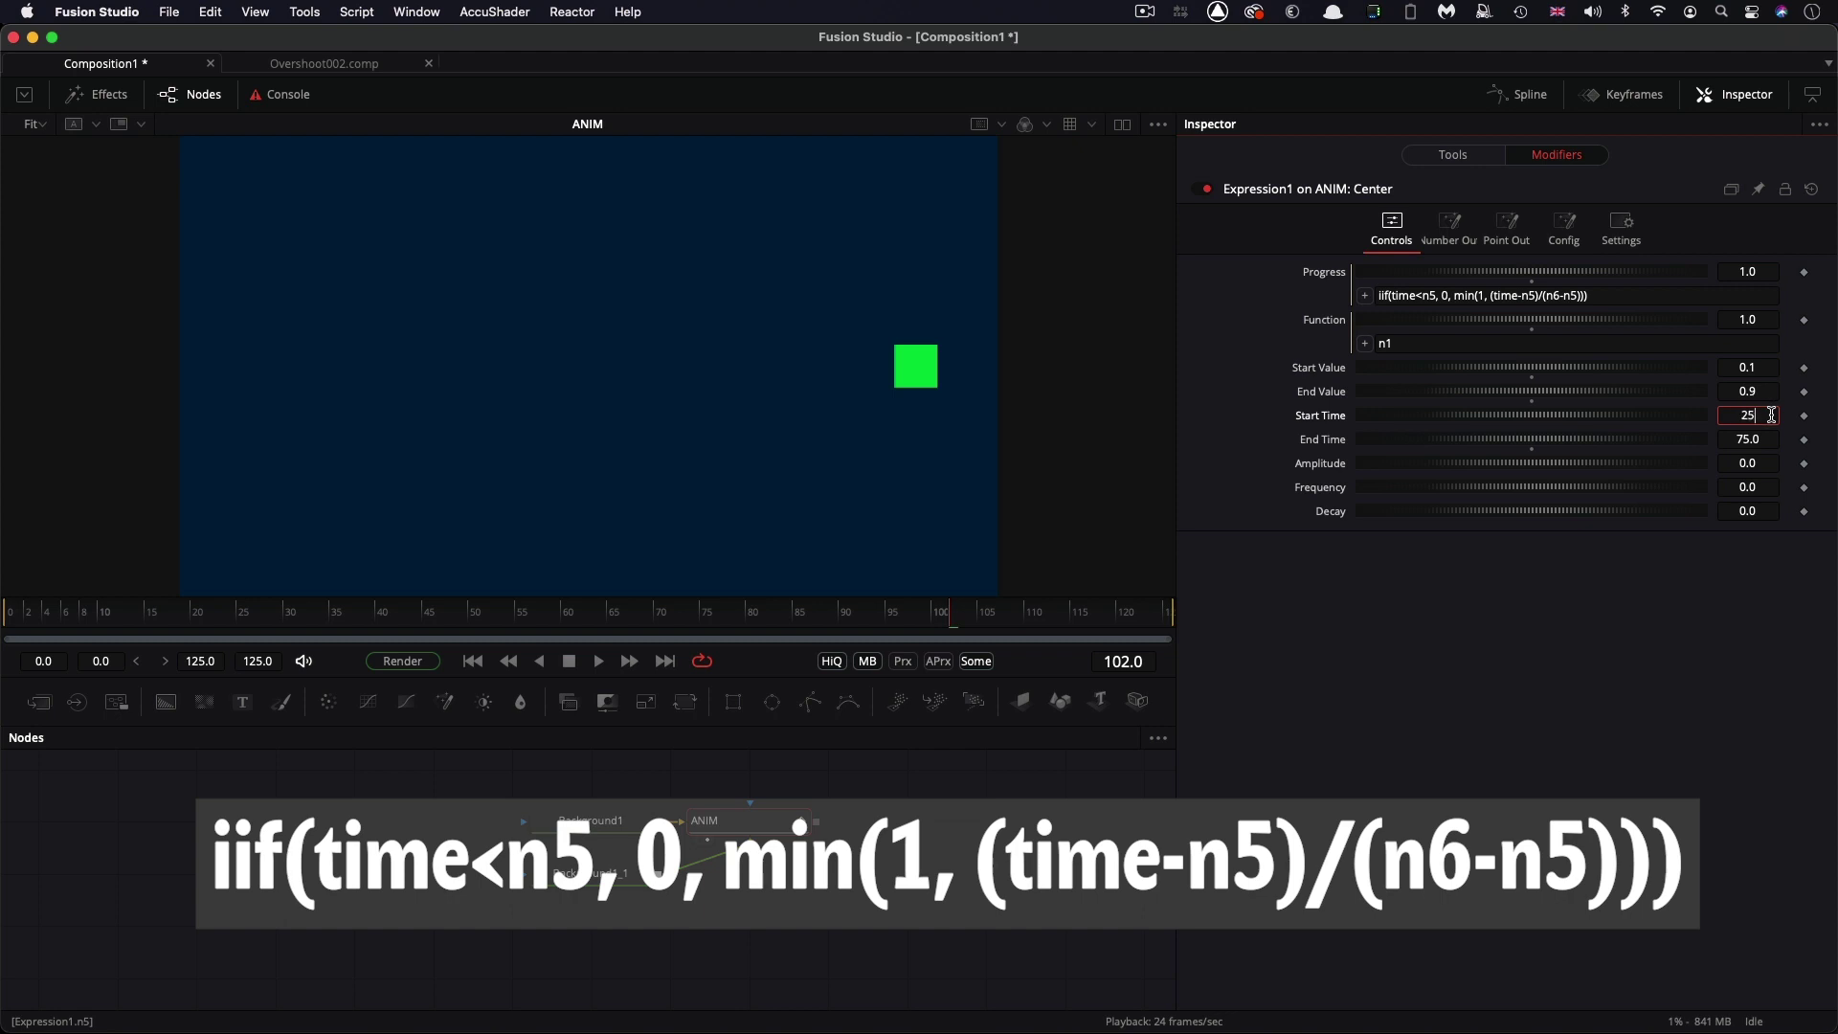
pyautogui.press('Tab')
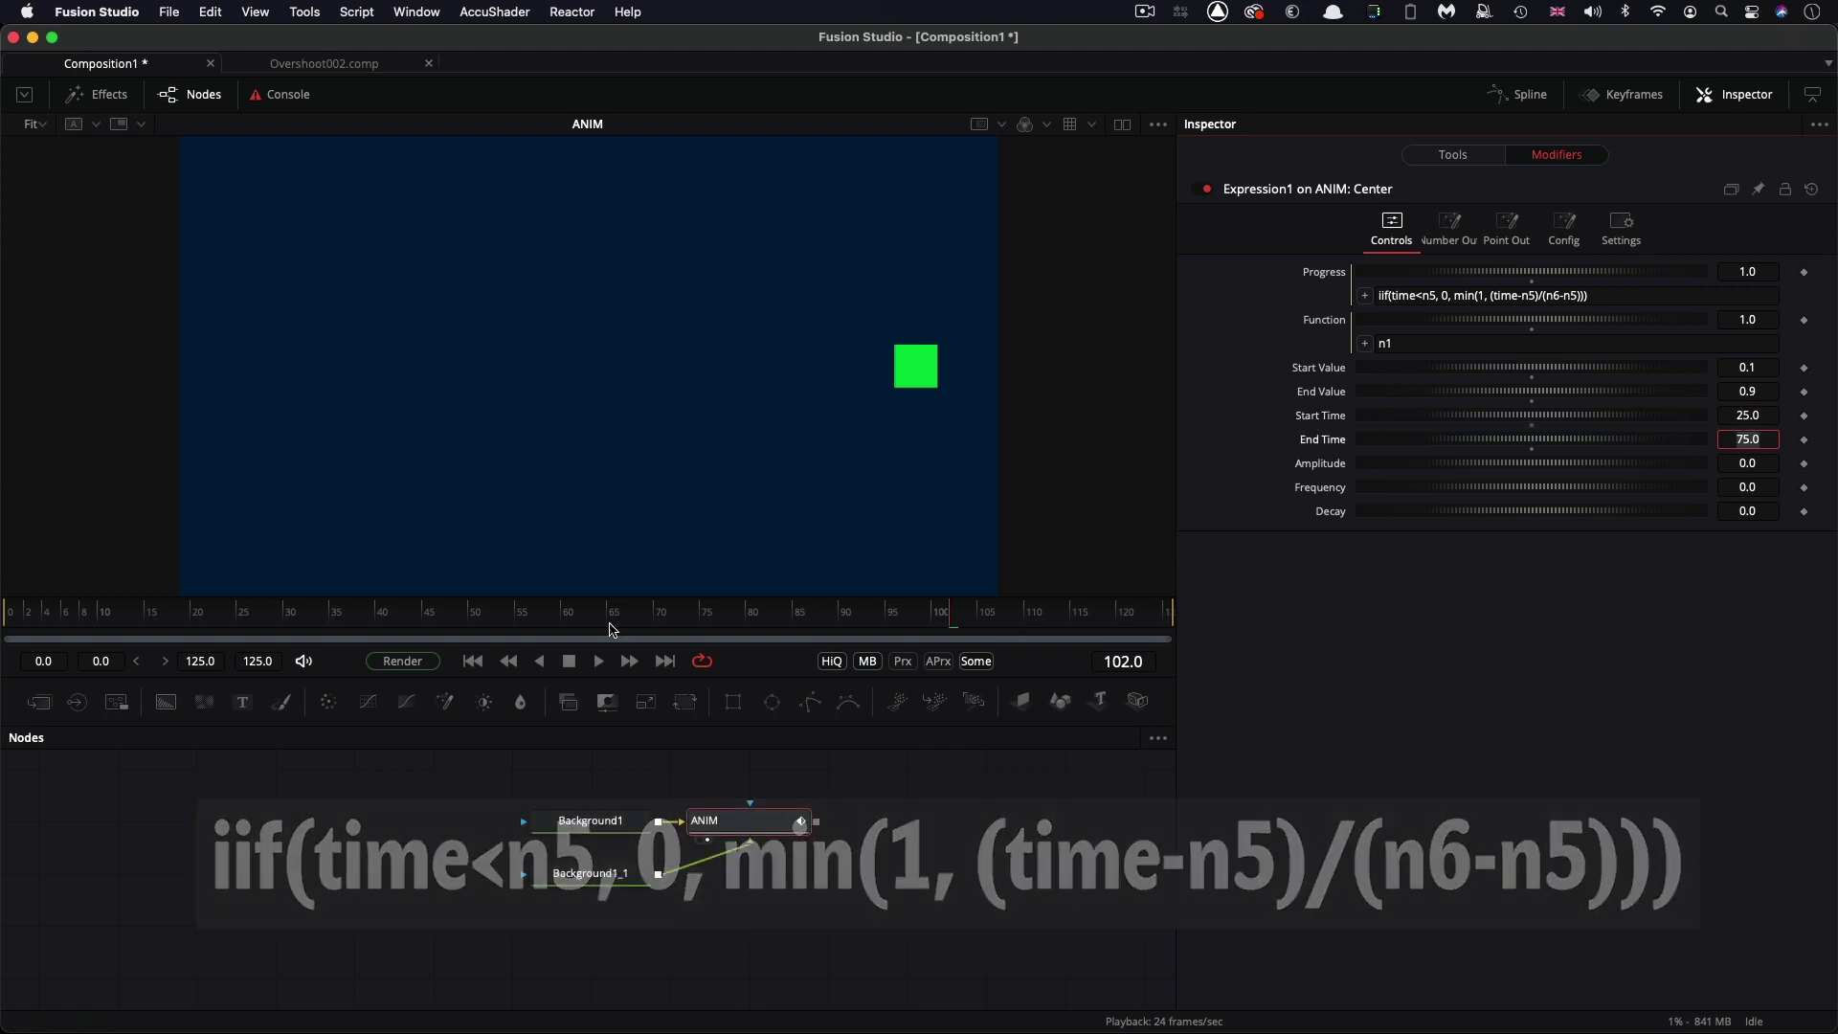
# Play and scrub the timeline to confirm the square holds before frame 25
pyautogui.click(599, 660)
pyautogui.click(598, 662)
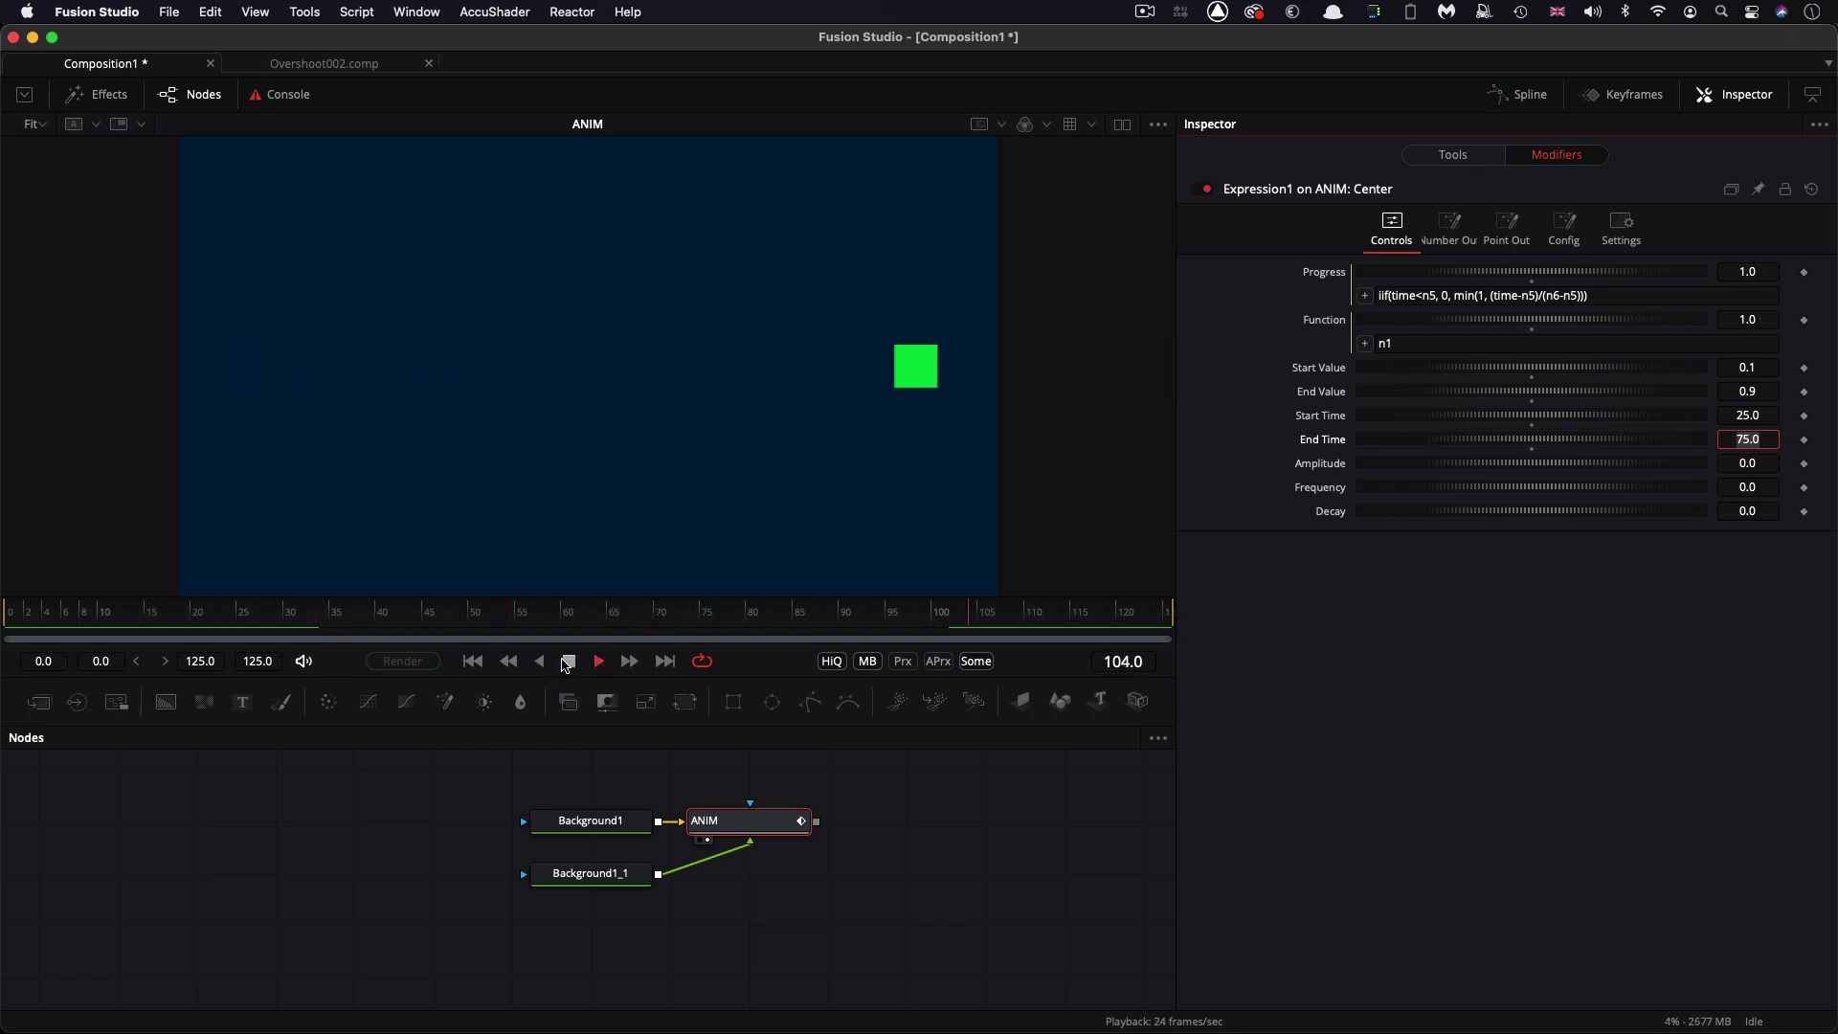
pyautogui.press('space')
pyautogui.moveTo(828, 614)
pyautogui.mouseDown()
pyautogui.moveTo(210, 629)
pyautogui.moveTo(319, 620)
pyautogui.mouseUp()
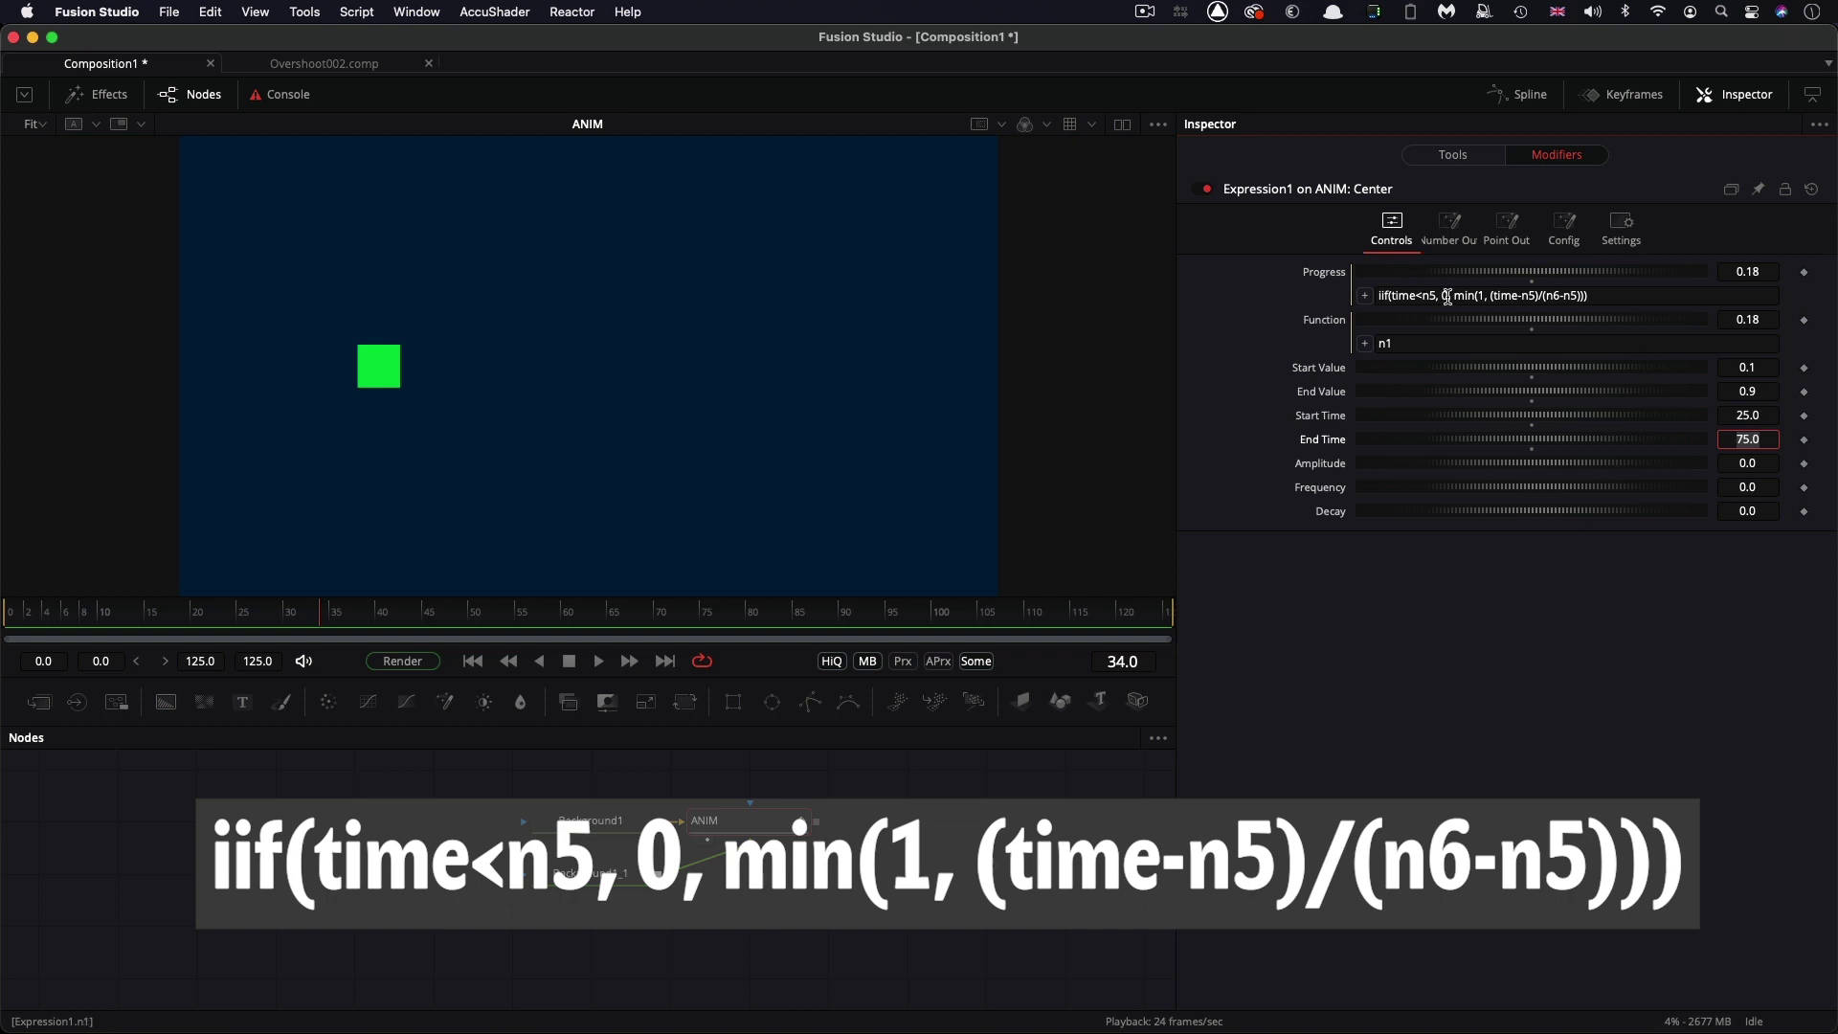
pyautogui.moveTo(319, 614); pyautogui.dragTo(199, 618)
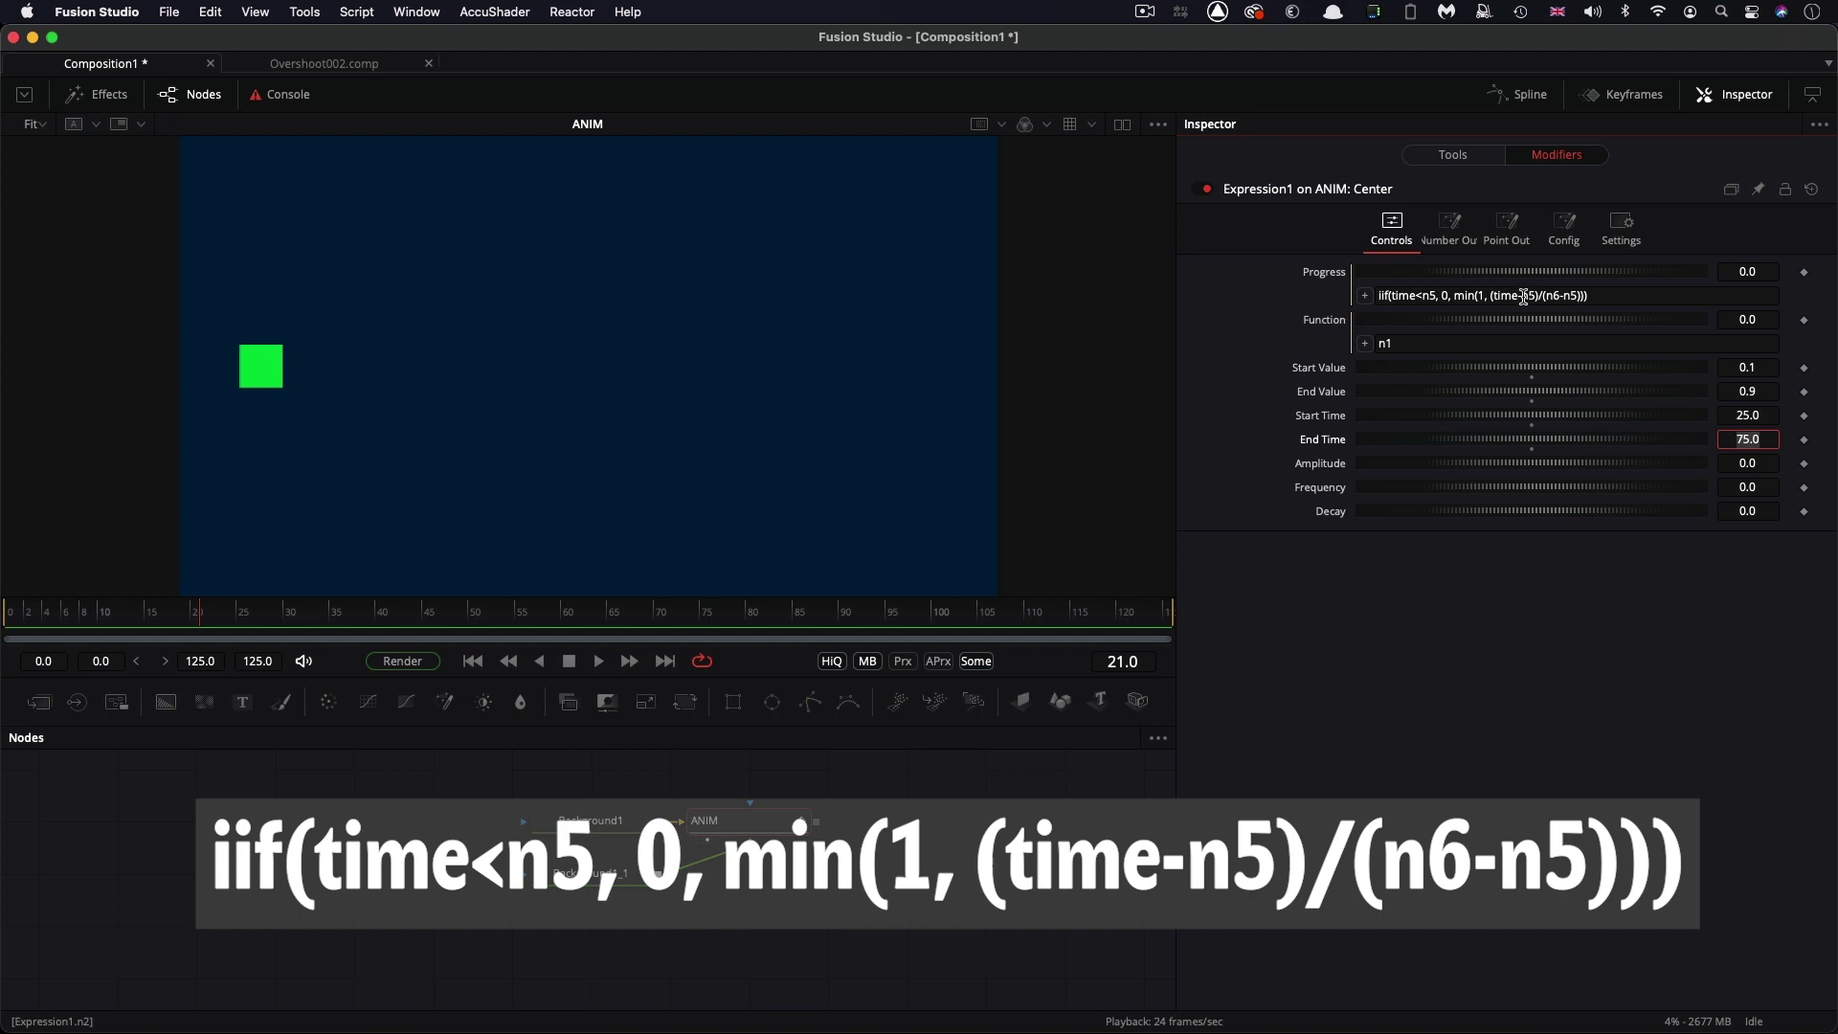
pyautogui.click(1440, 341)
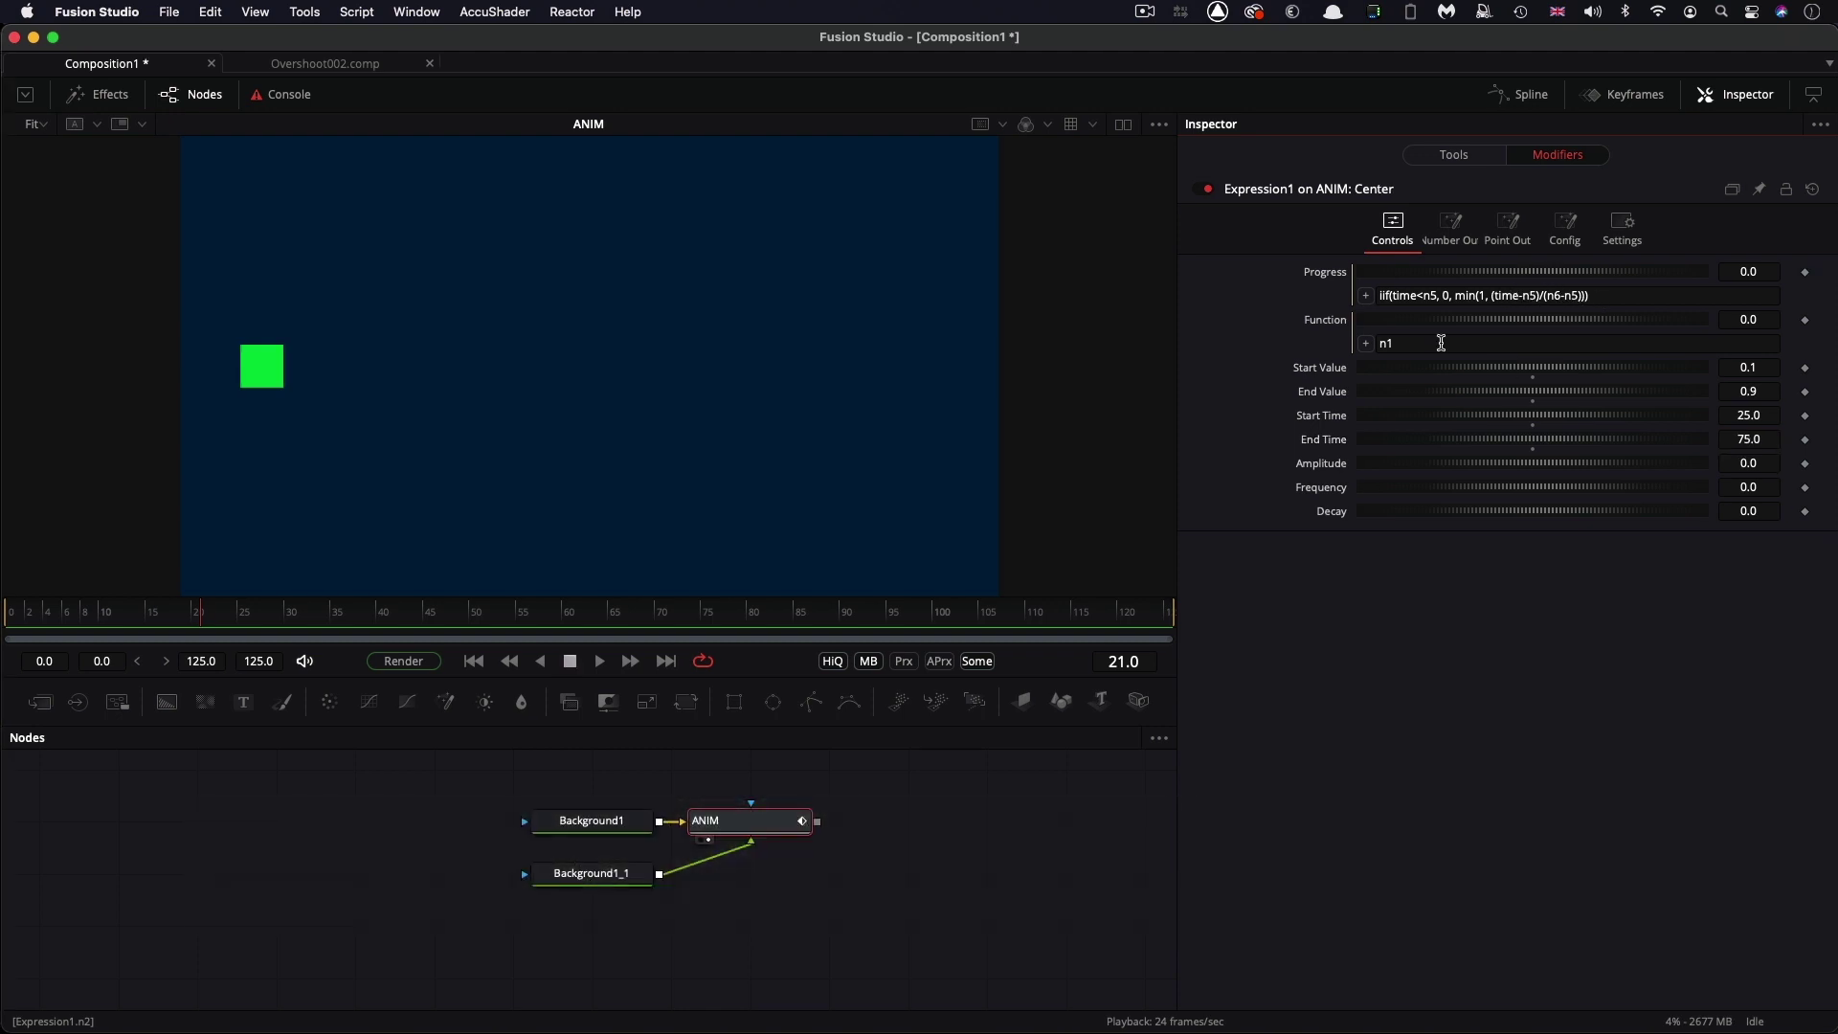
# Change the Function expression to n1^3 and preview the ease-in from frame one
pyautogui.click(1441, 343)
pyautogui.write('^3')
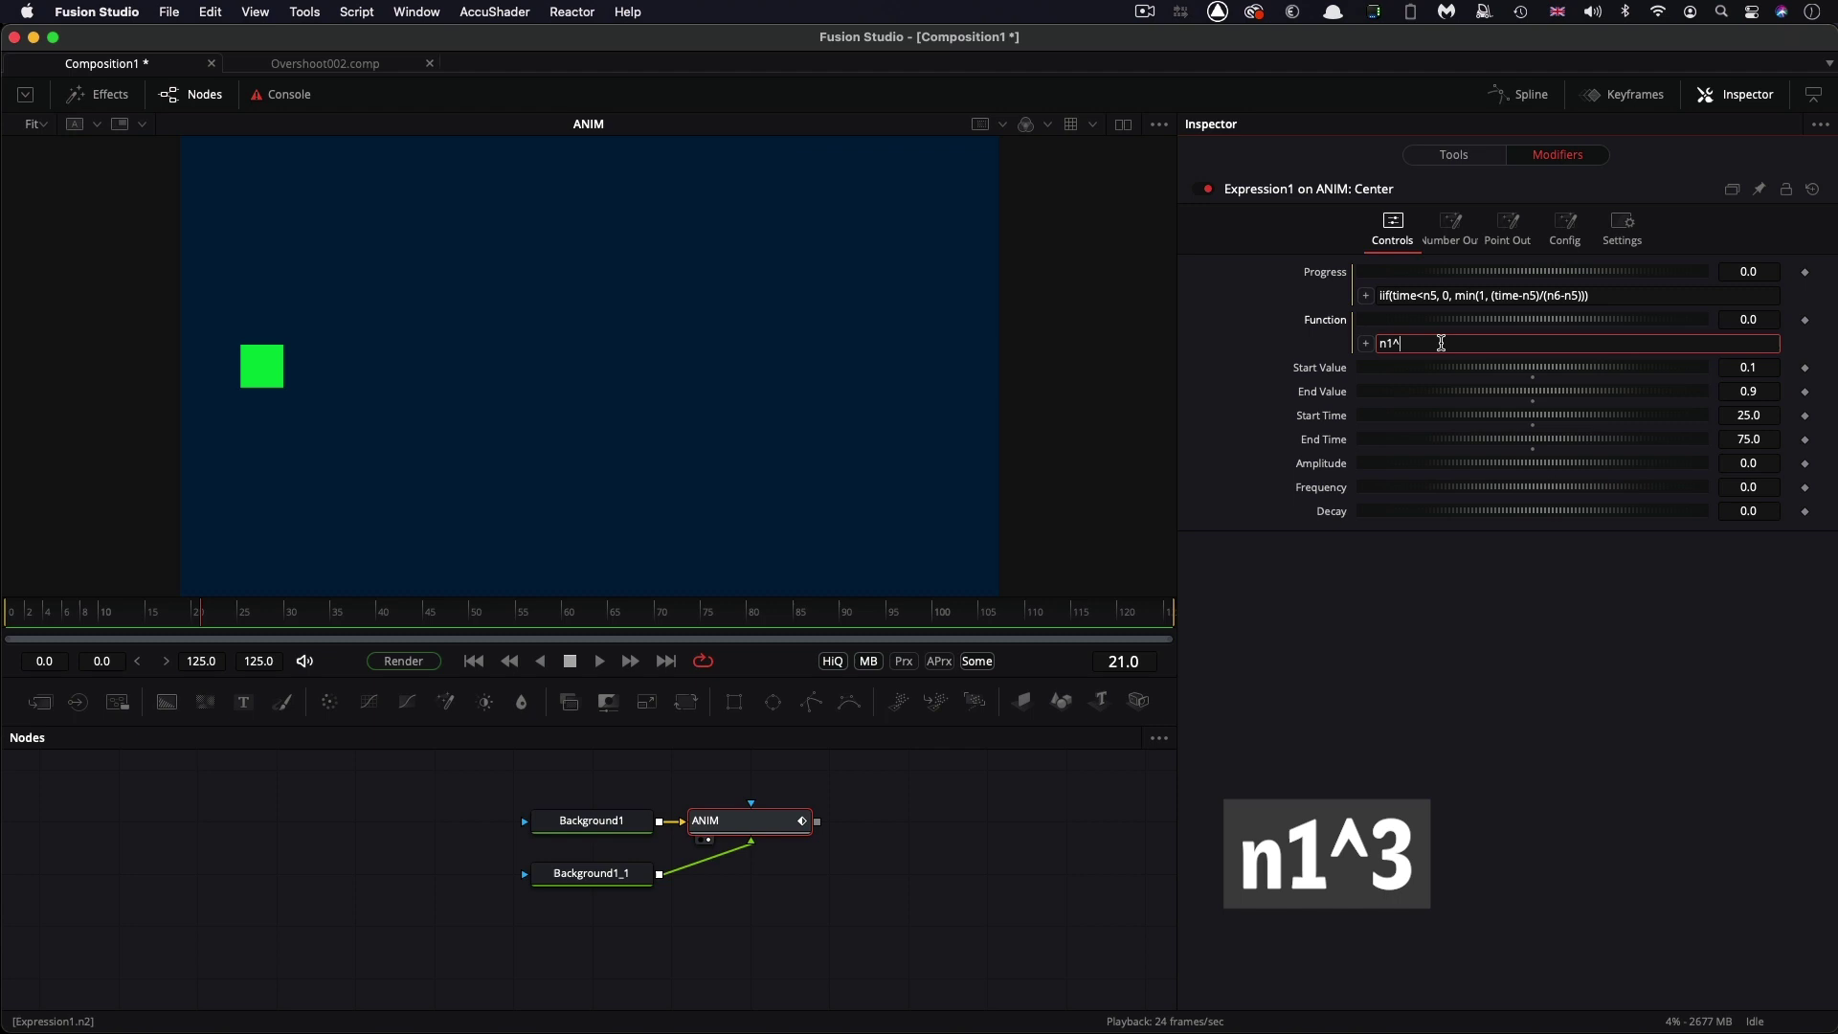
pyautogui.press('Tab')
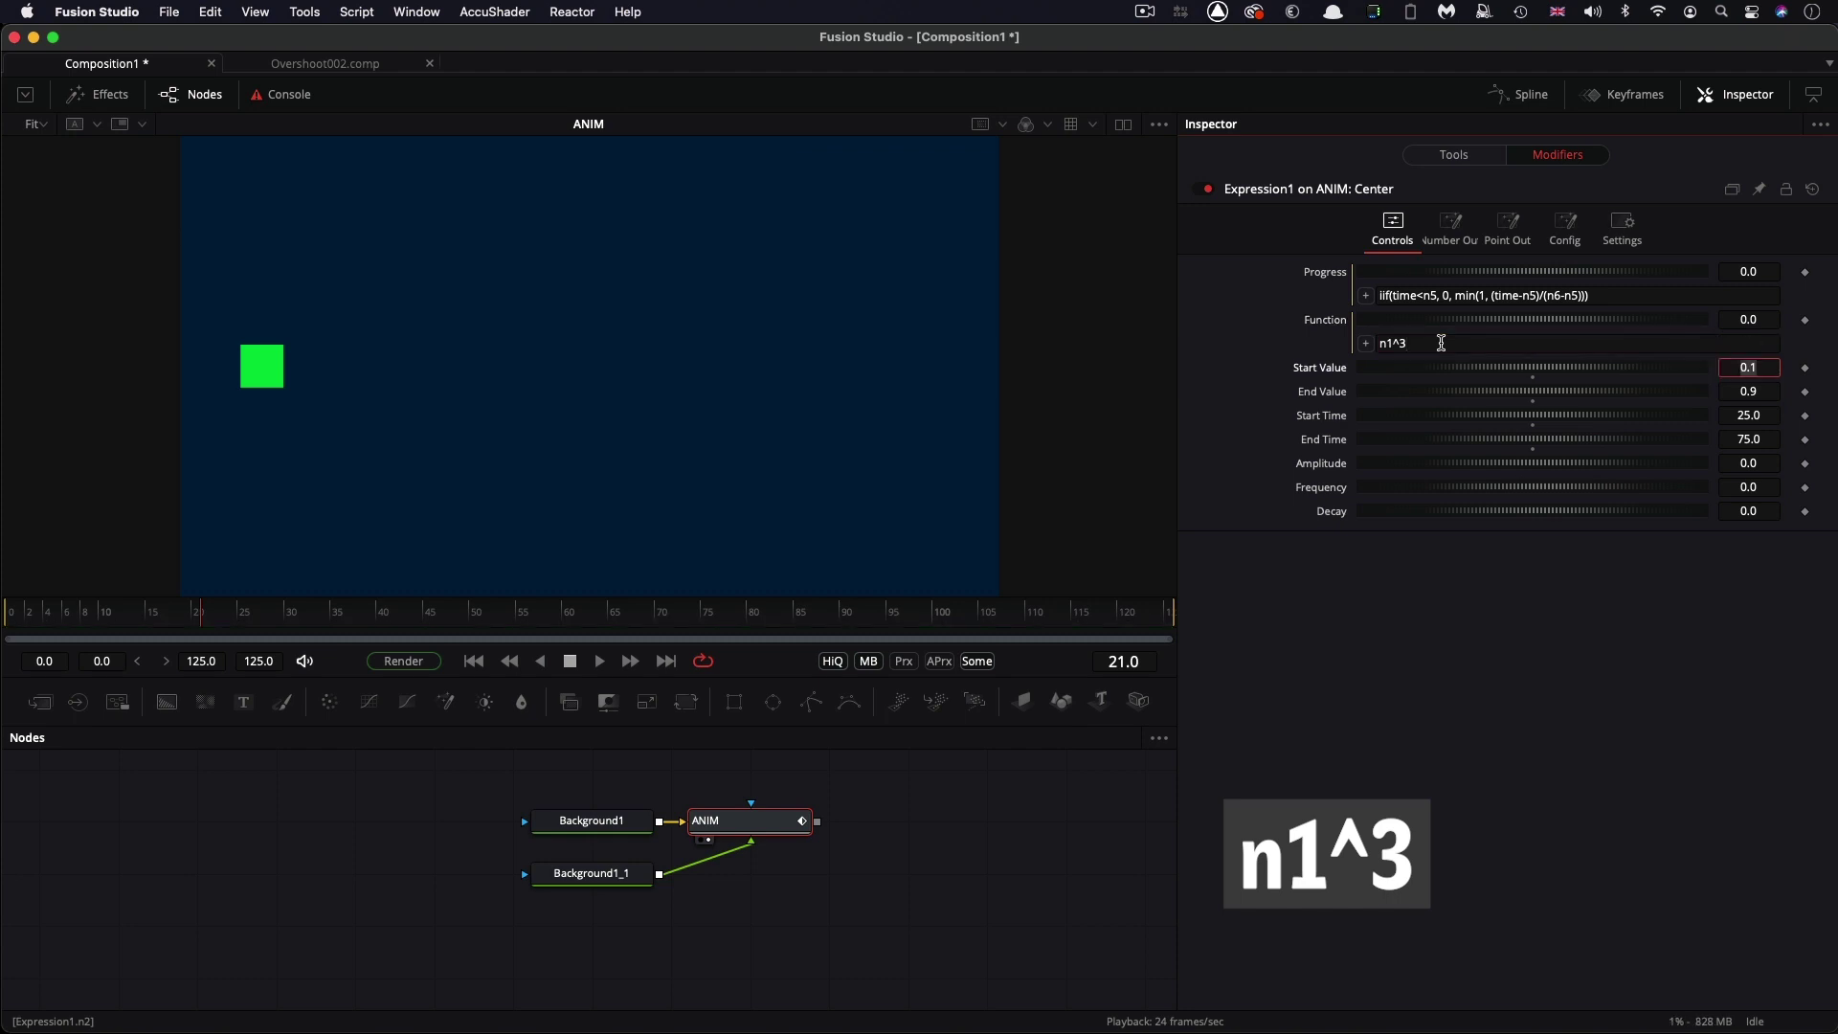
pyautogui.click(476, 661)
pyautogui.click(600, 661)
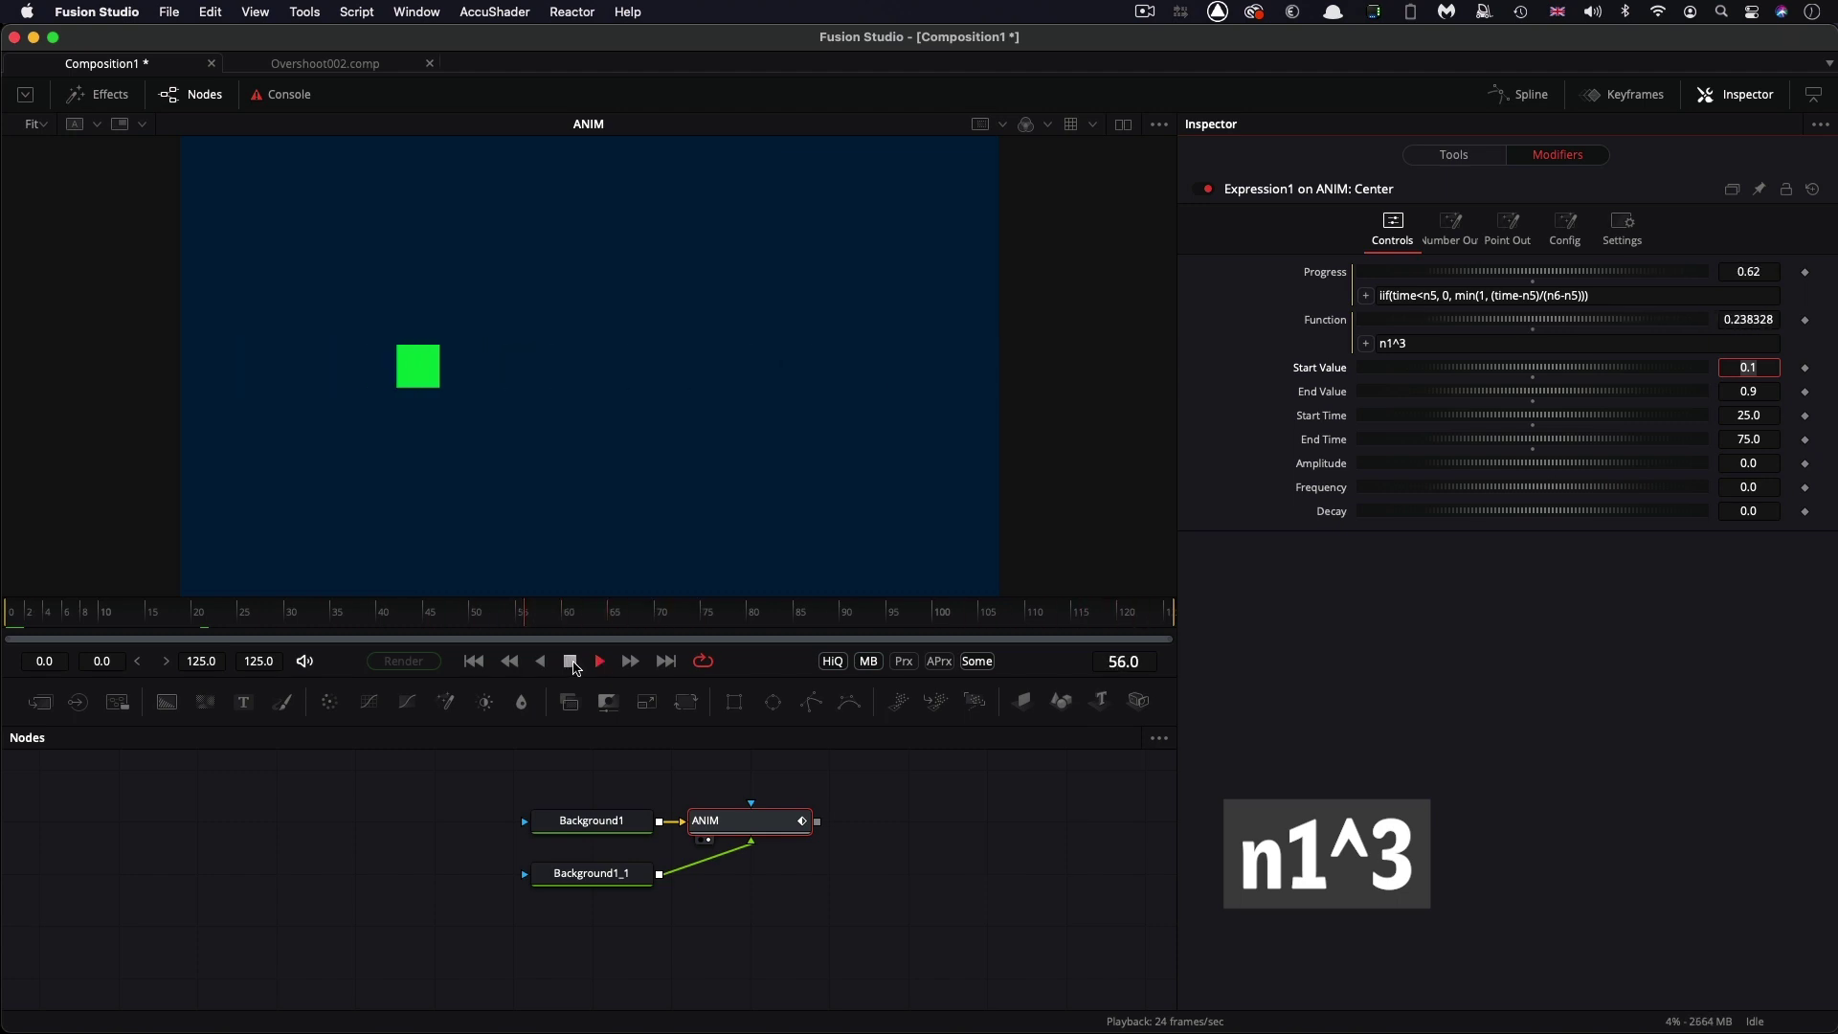
pyautogui.click(570, 661)
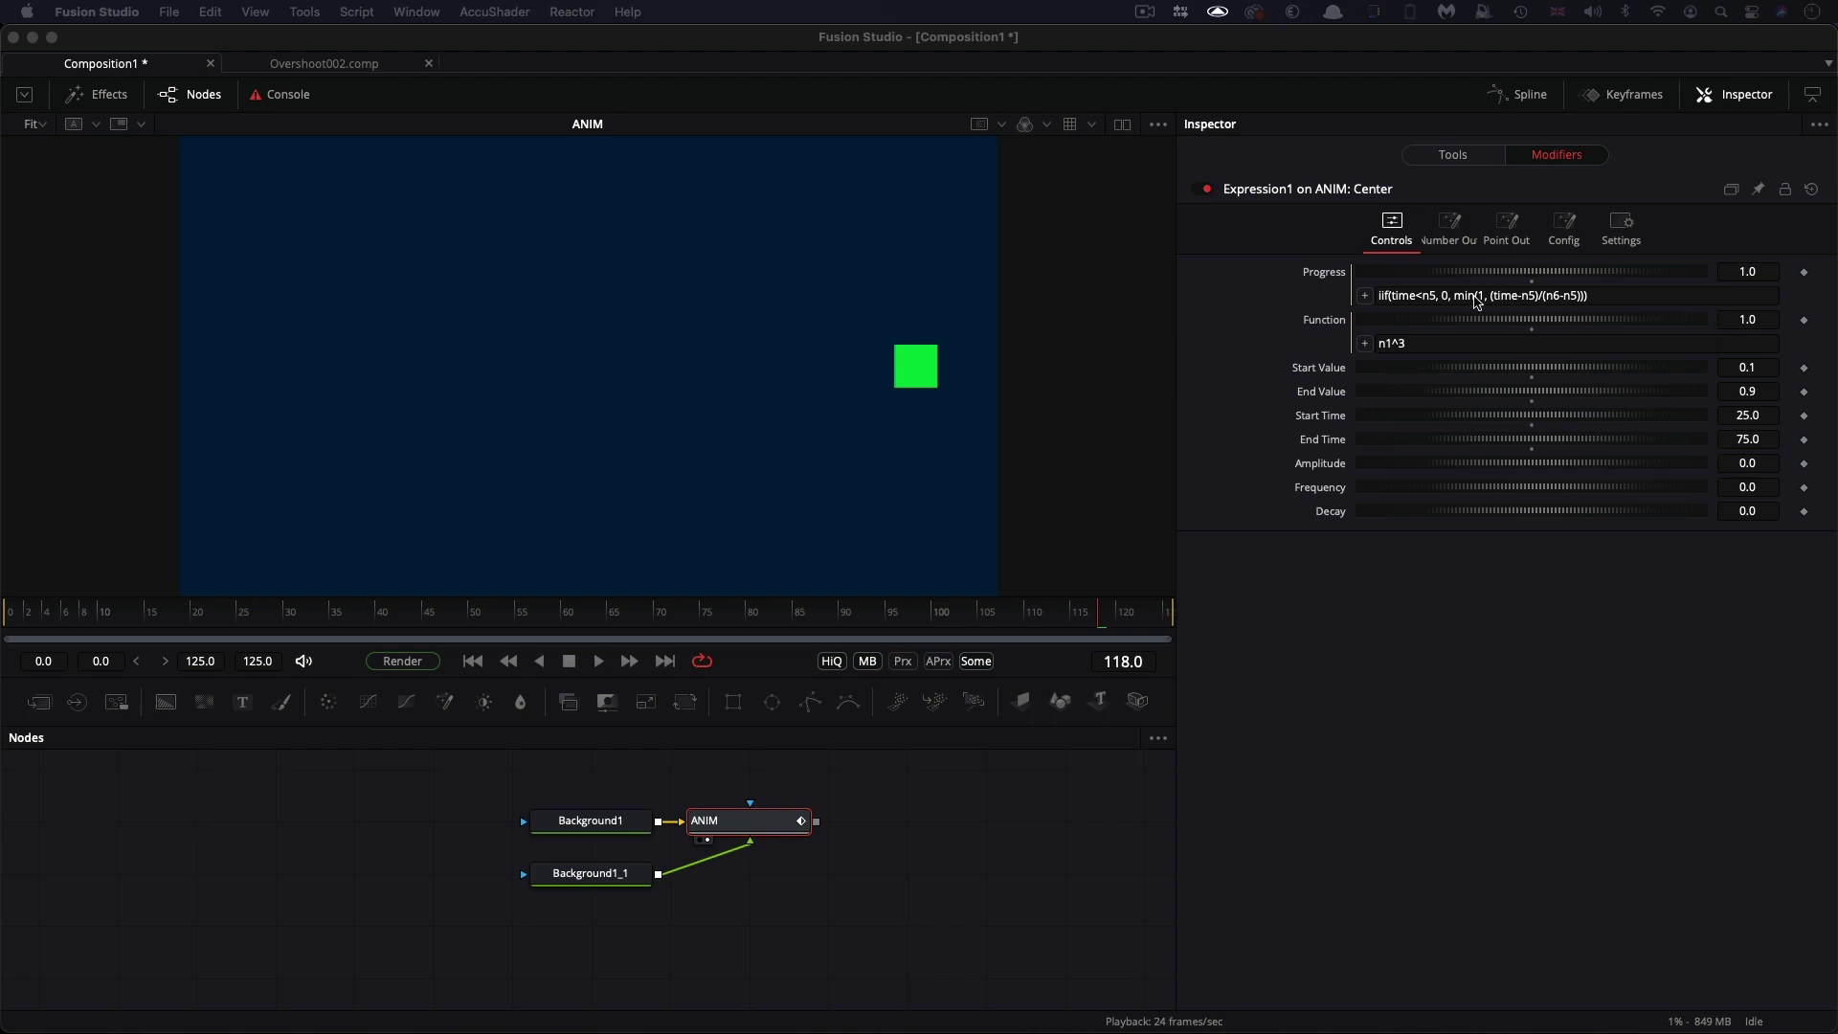
# Replace Point Expression X with the decaying sine .5+(n7*sin(time*n8*pi*2)/e^(time*n9))
pyautogui.click(1505, 230)
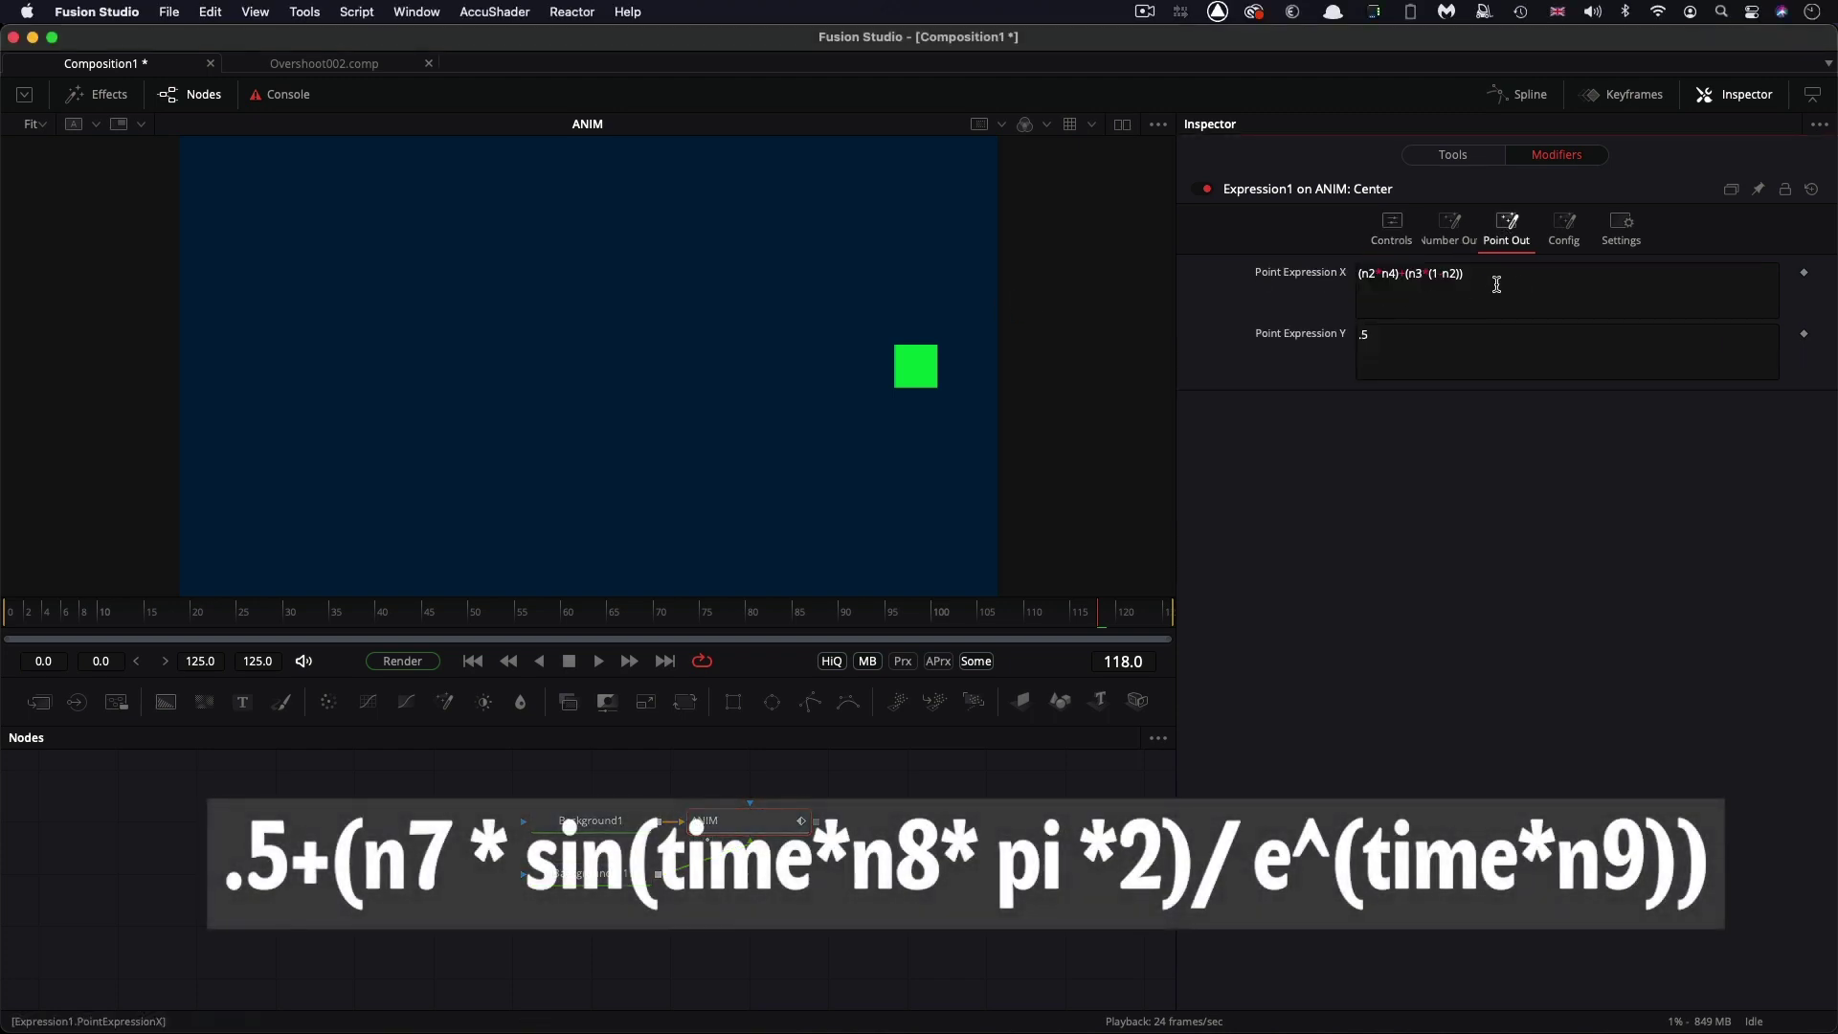
pyautogui.click(1723, 278)
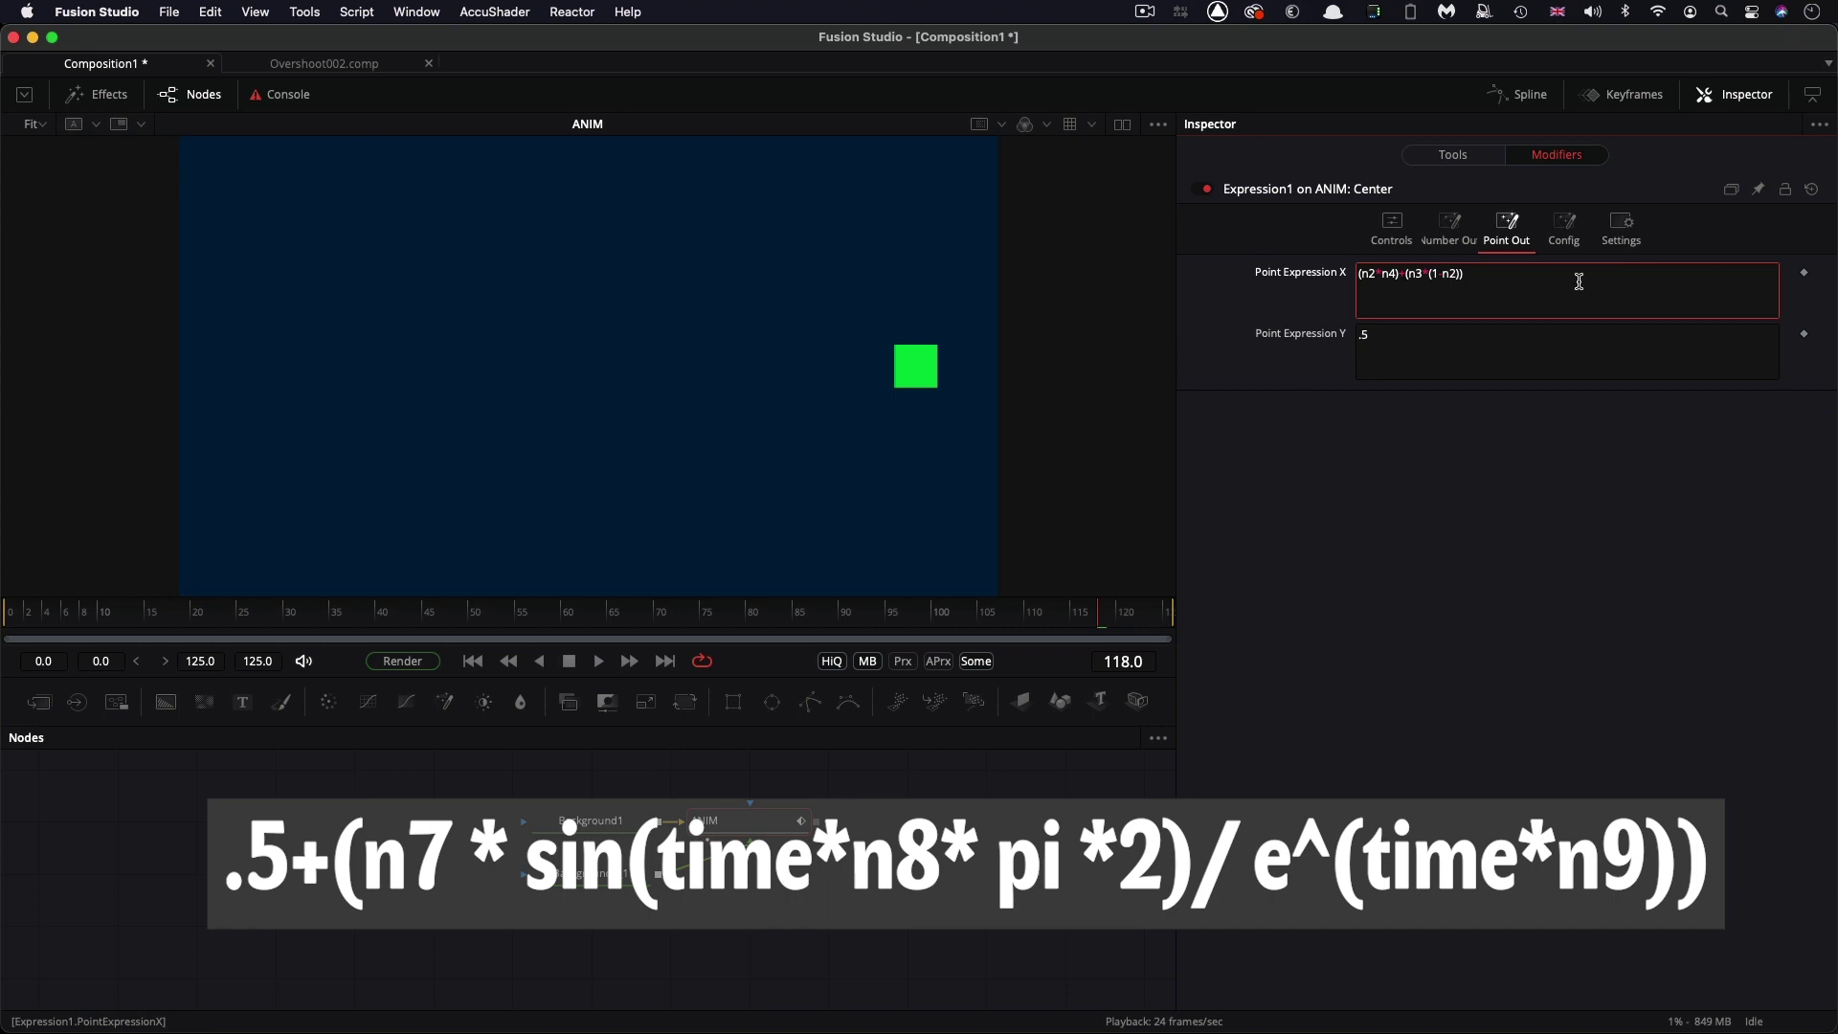
pyautogui.moveTo(1579, 282); pyautogui.dragTo(1177, 255)
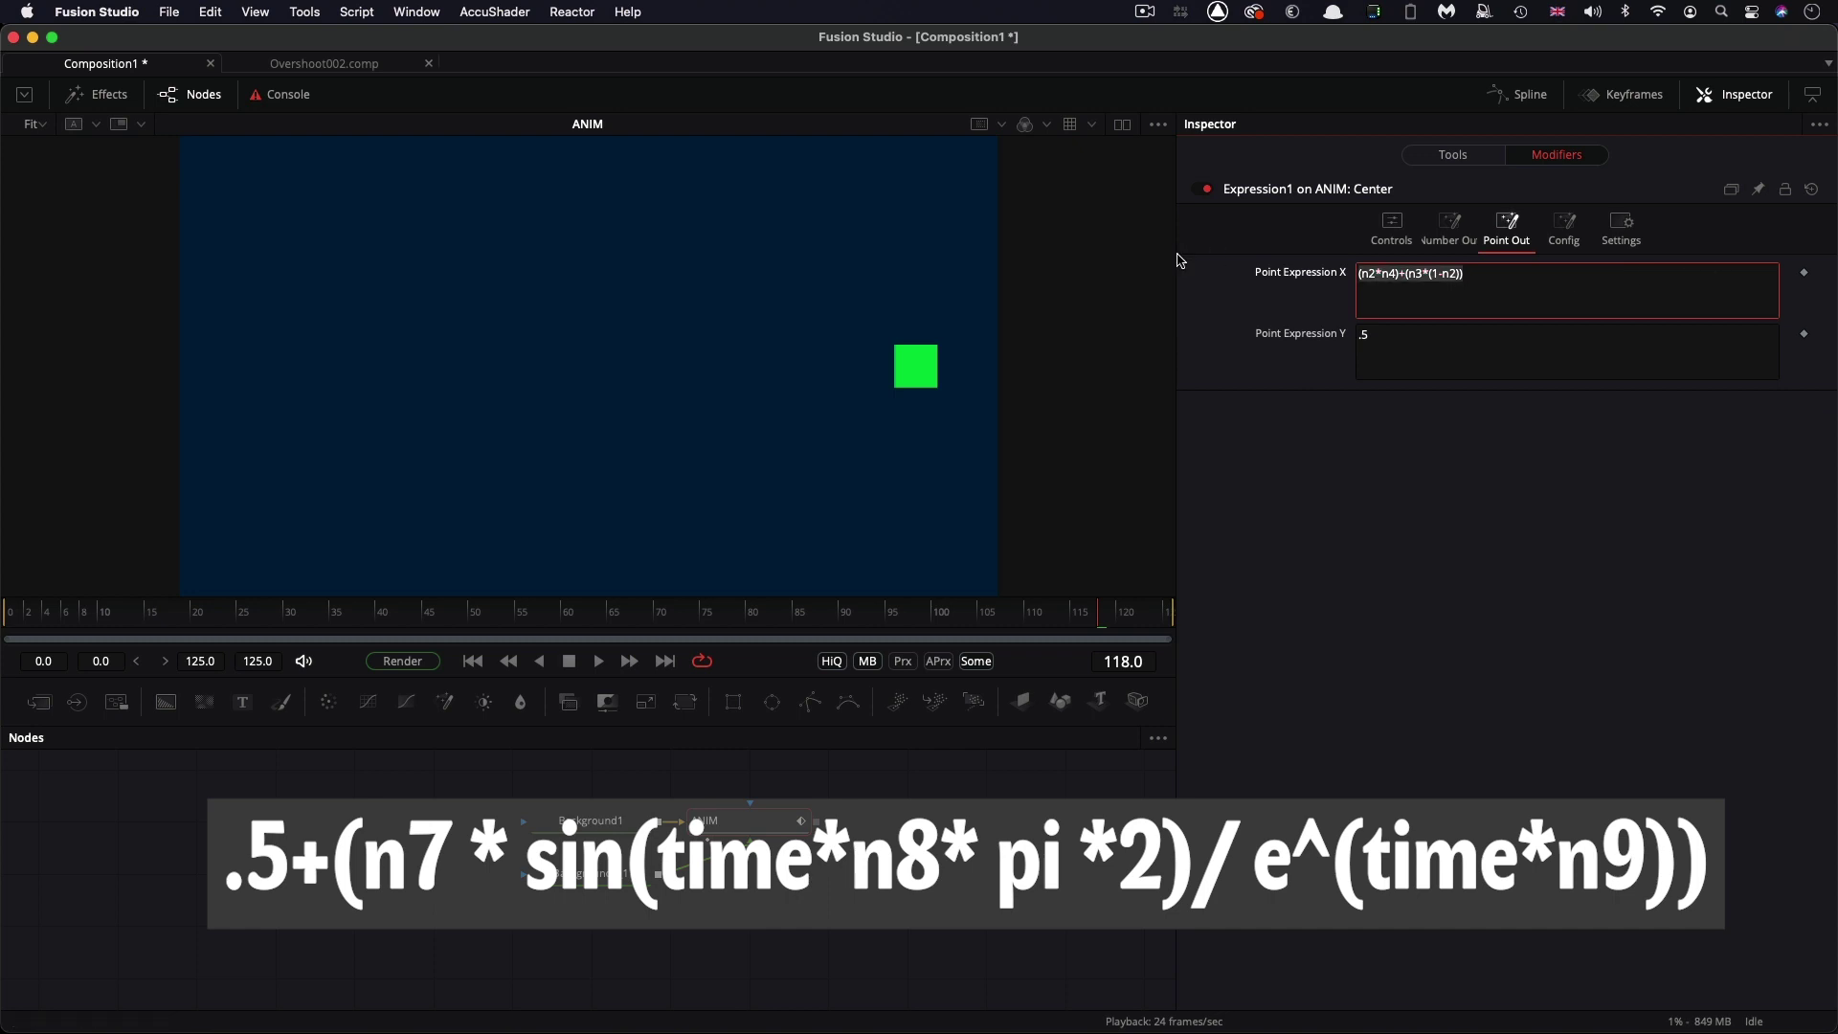
pyautogui.write('.5+(n7 * sin(time*n8* pi *2)/ e^(time*n9))')
pyautogui.press('Return')
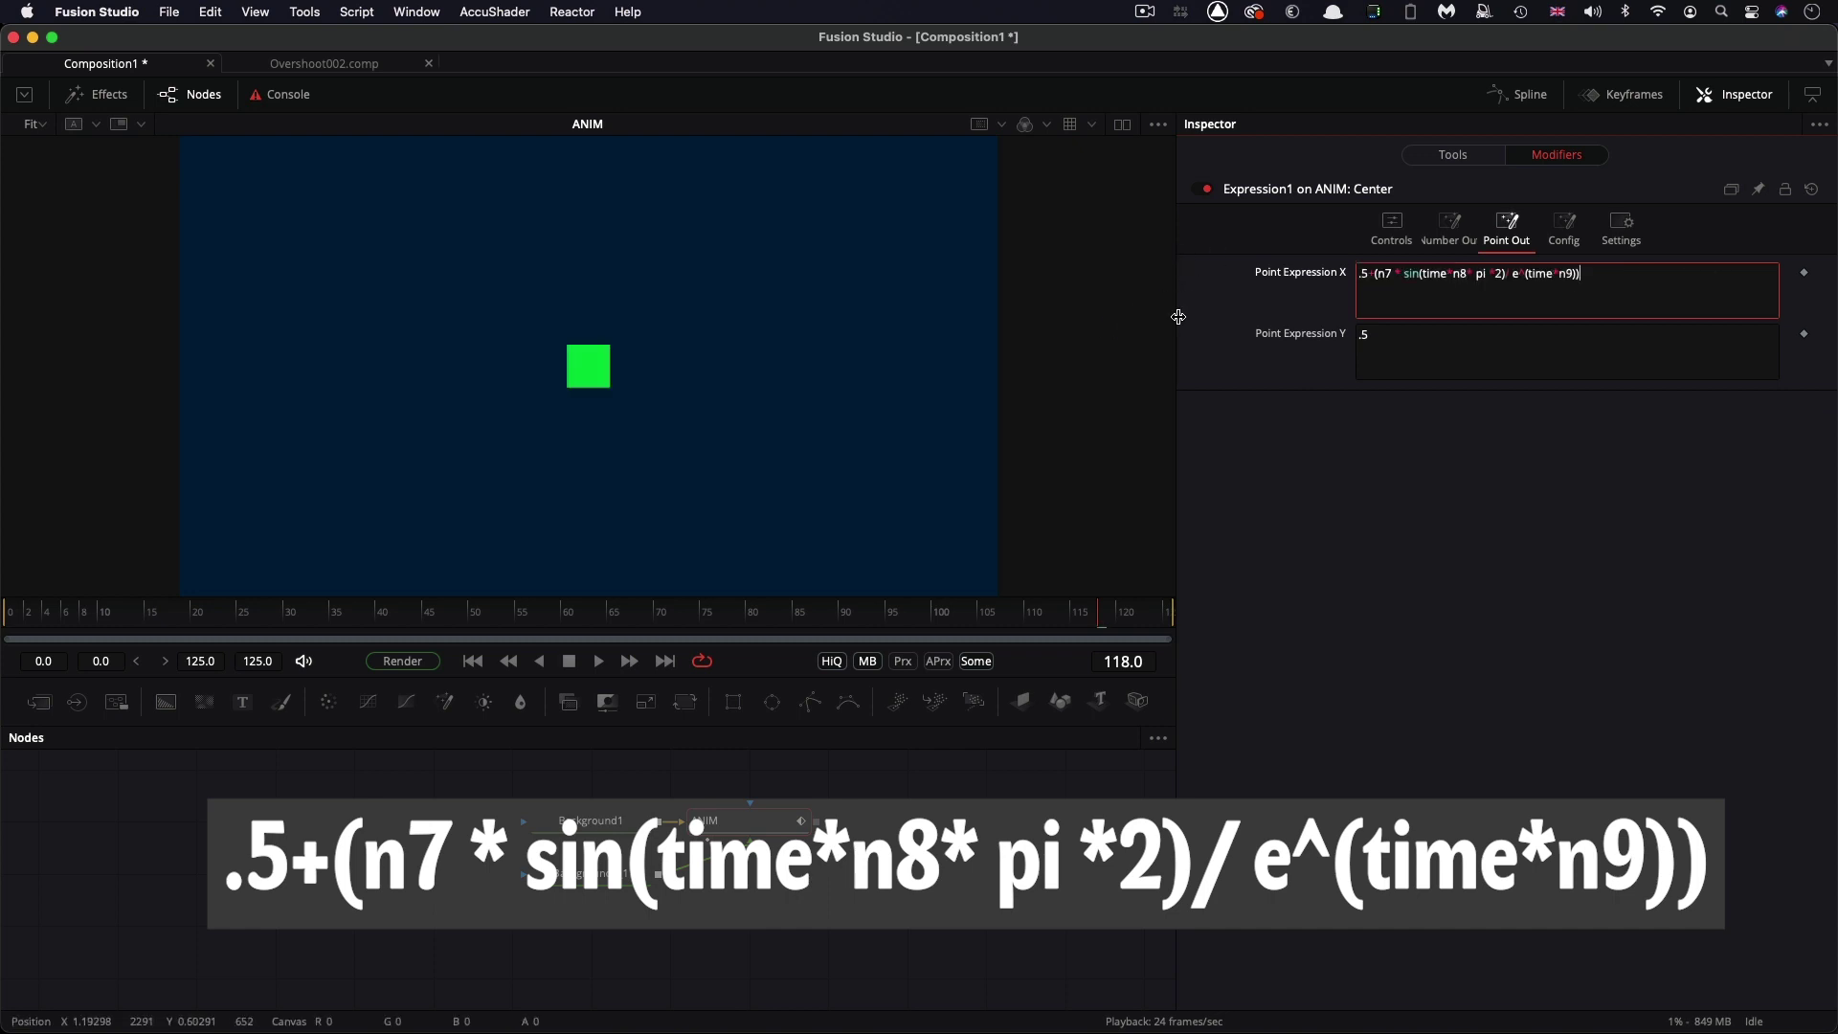
pyautogui.moveTo(1176, 316); pyautogui.dragTo(1149, 316)
pyautogui.click(1383, 223)
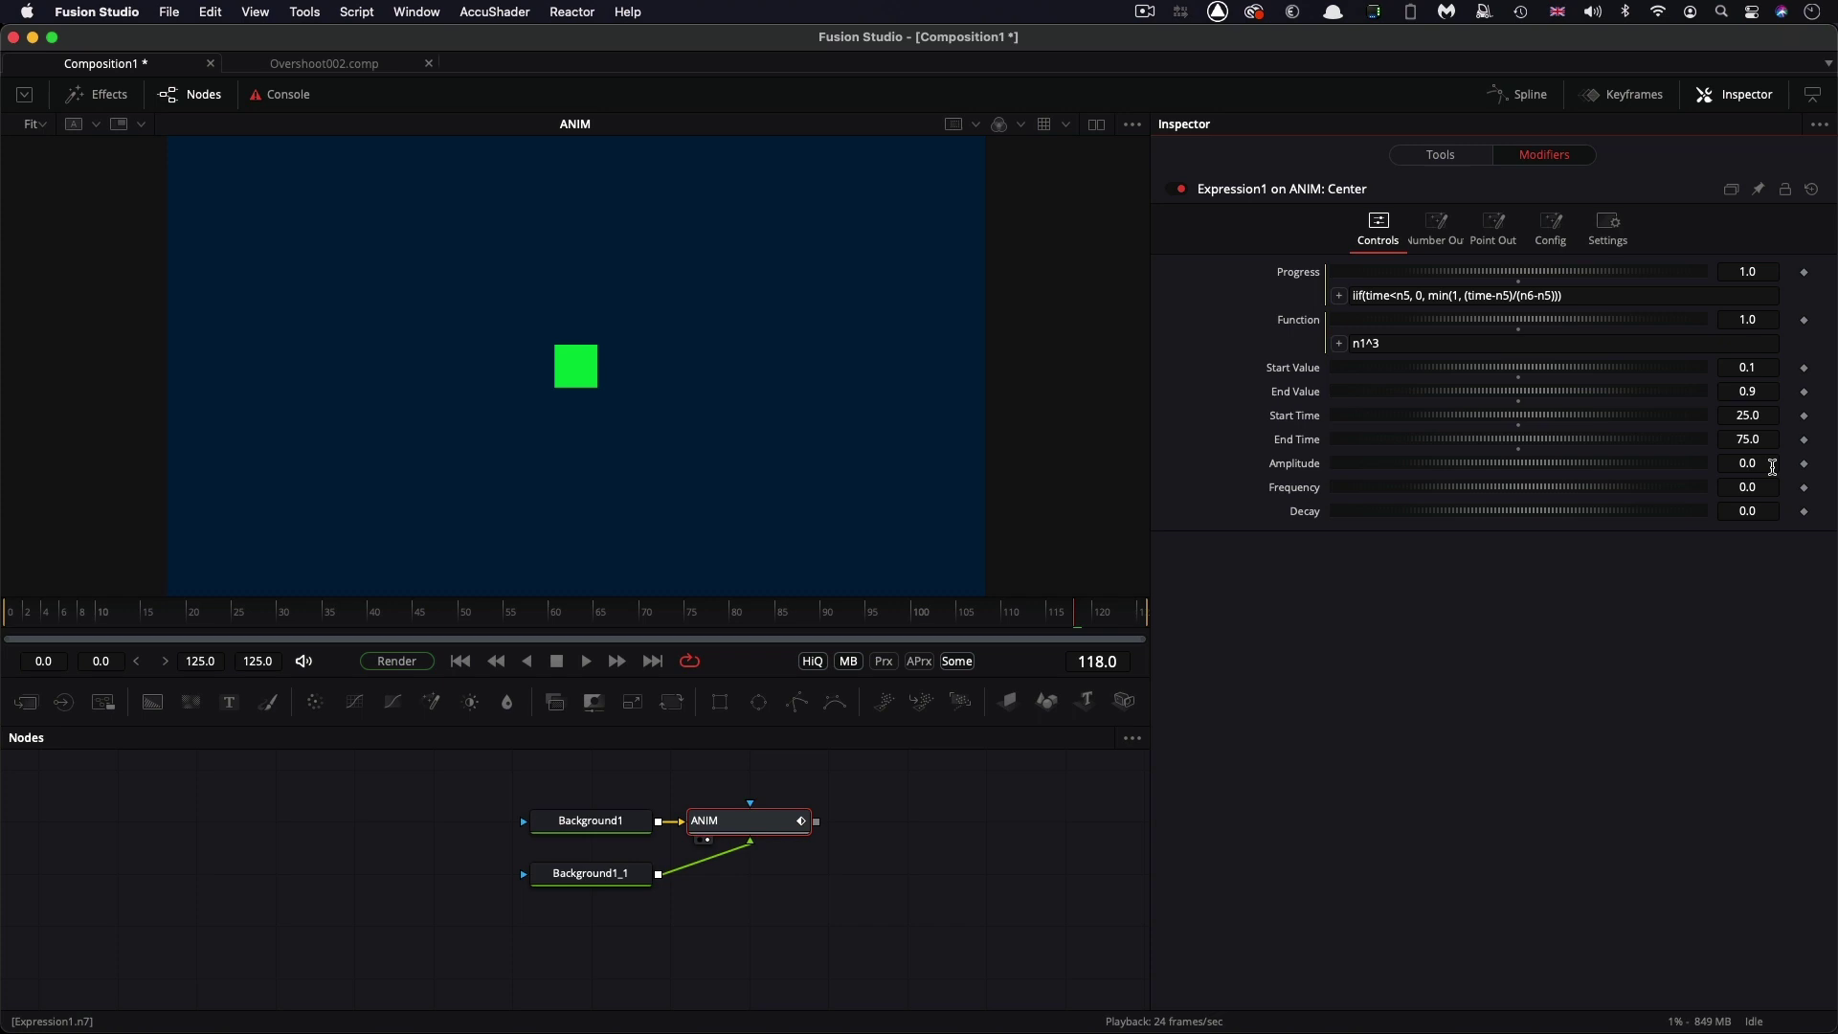
# Set Amplitude 1, Frequency 5, Decay 0.05, preview the wobble, then switch to Graphtoy
pyautogui.click(1771, 467)
pyautogui.write('1')
pyautogui.press('Tab')
pyautogui.write('5')
pyautogui.press('Tab')
pyautogui.write('.')
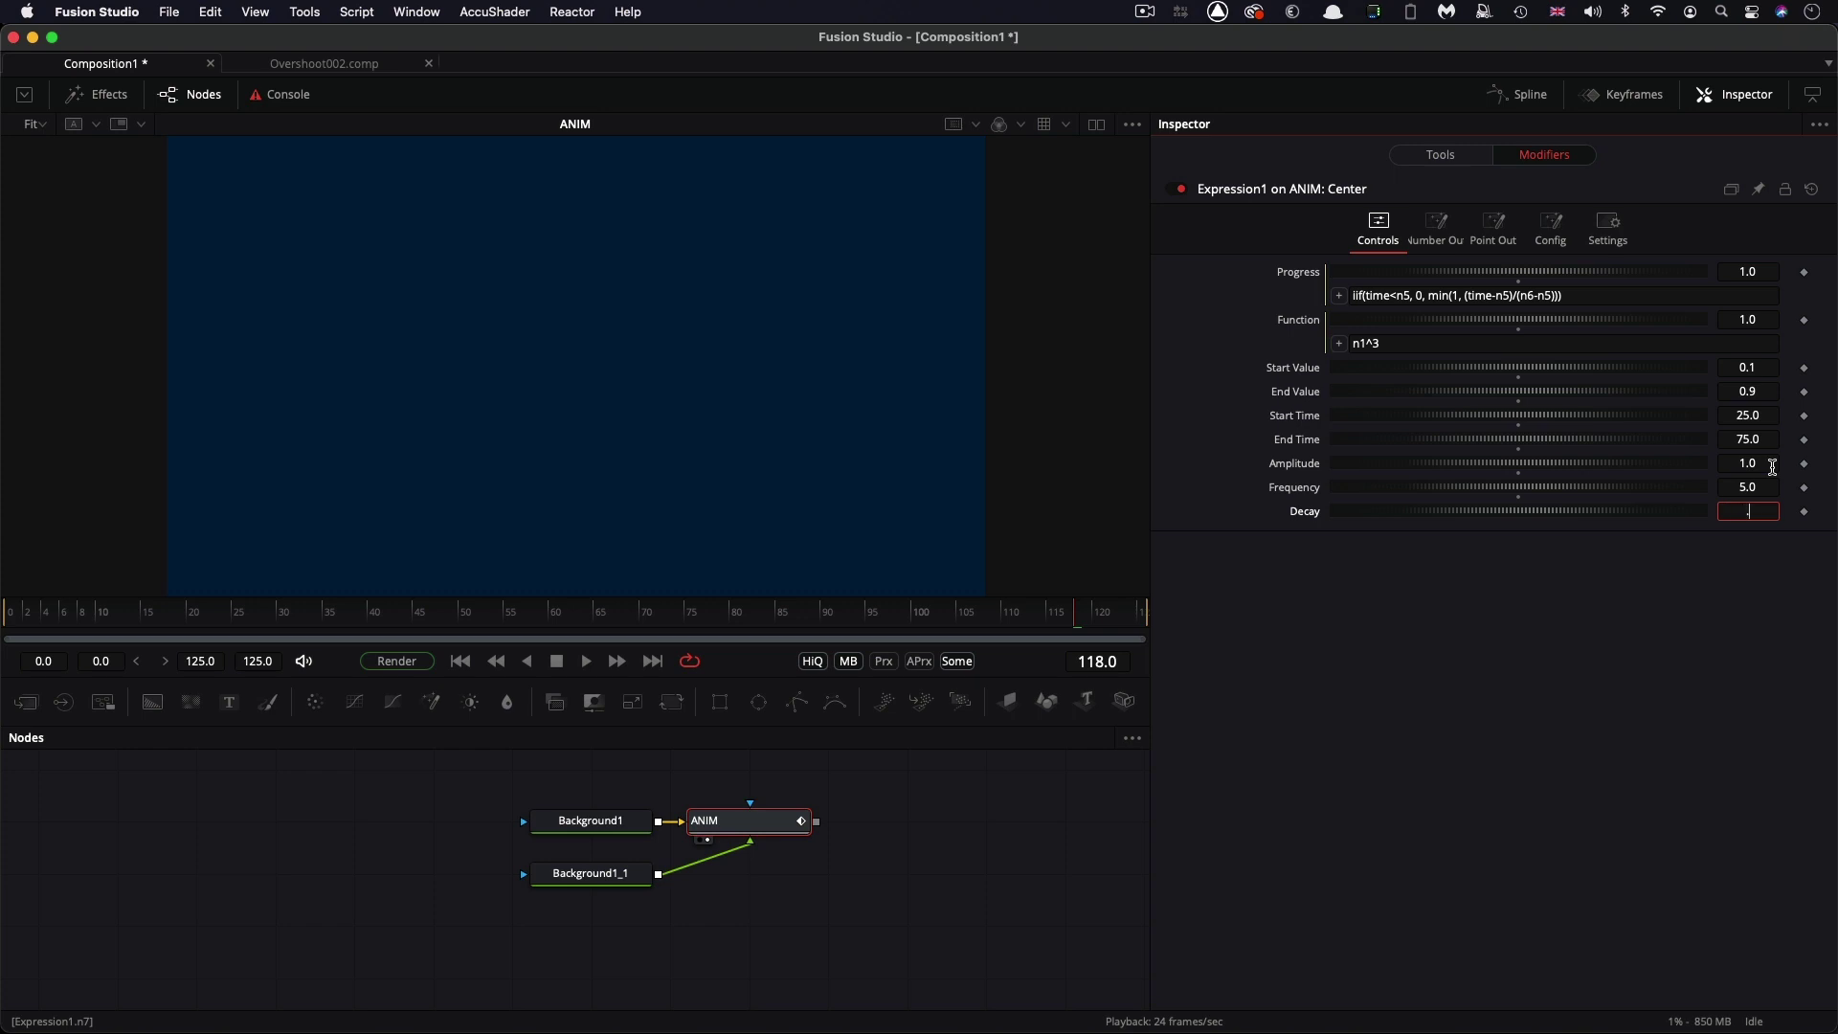
pyautogui.press('Return')
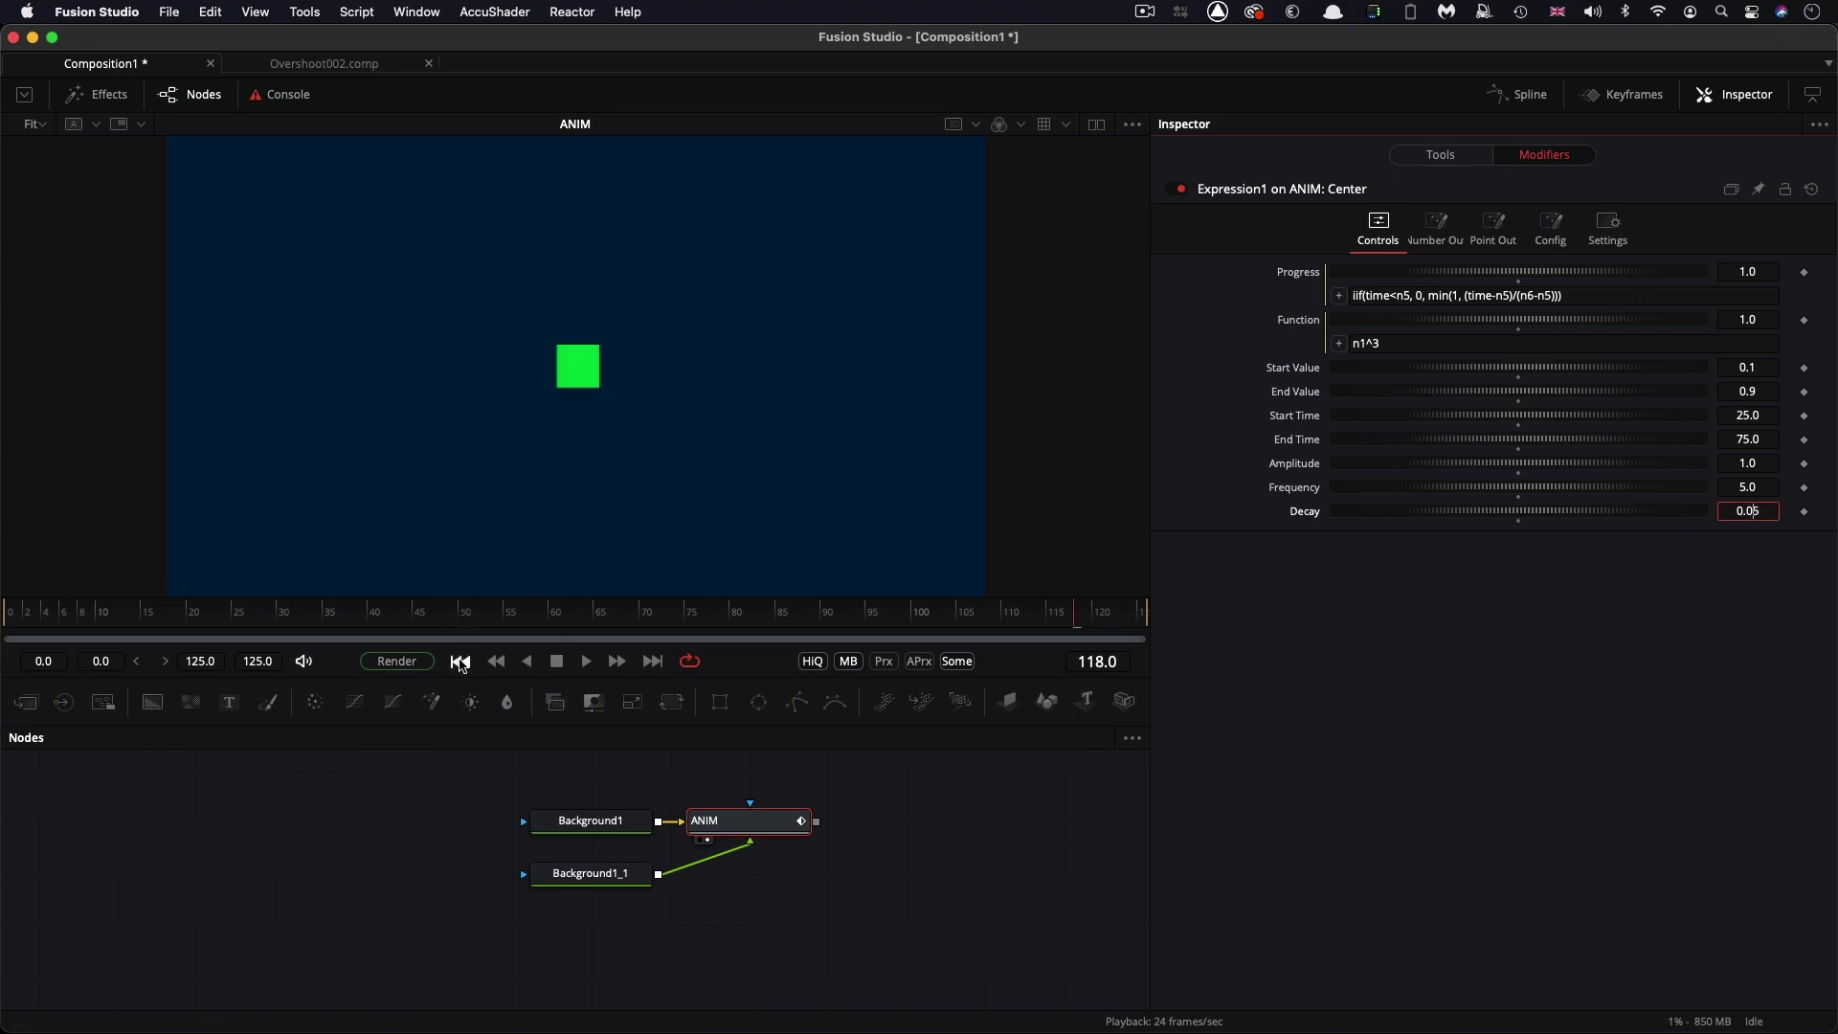
pyautogui.click(459, 661)
pyautogui.click(588, 662)
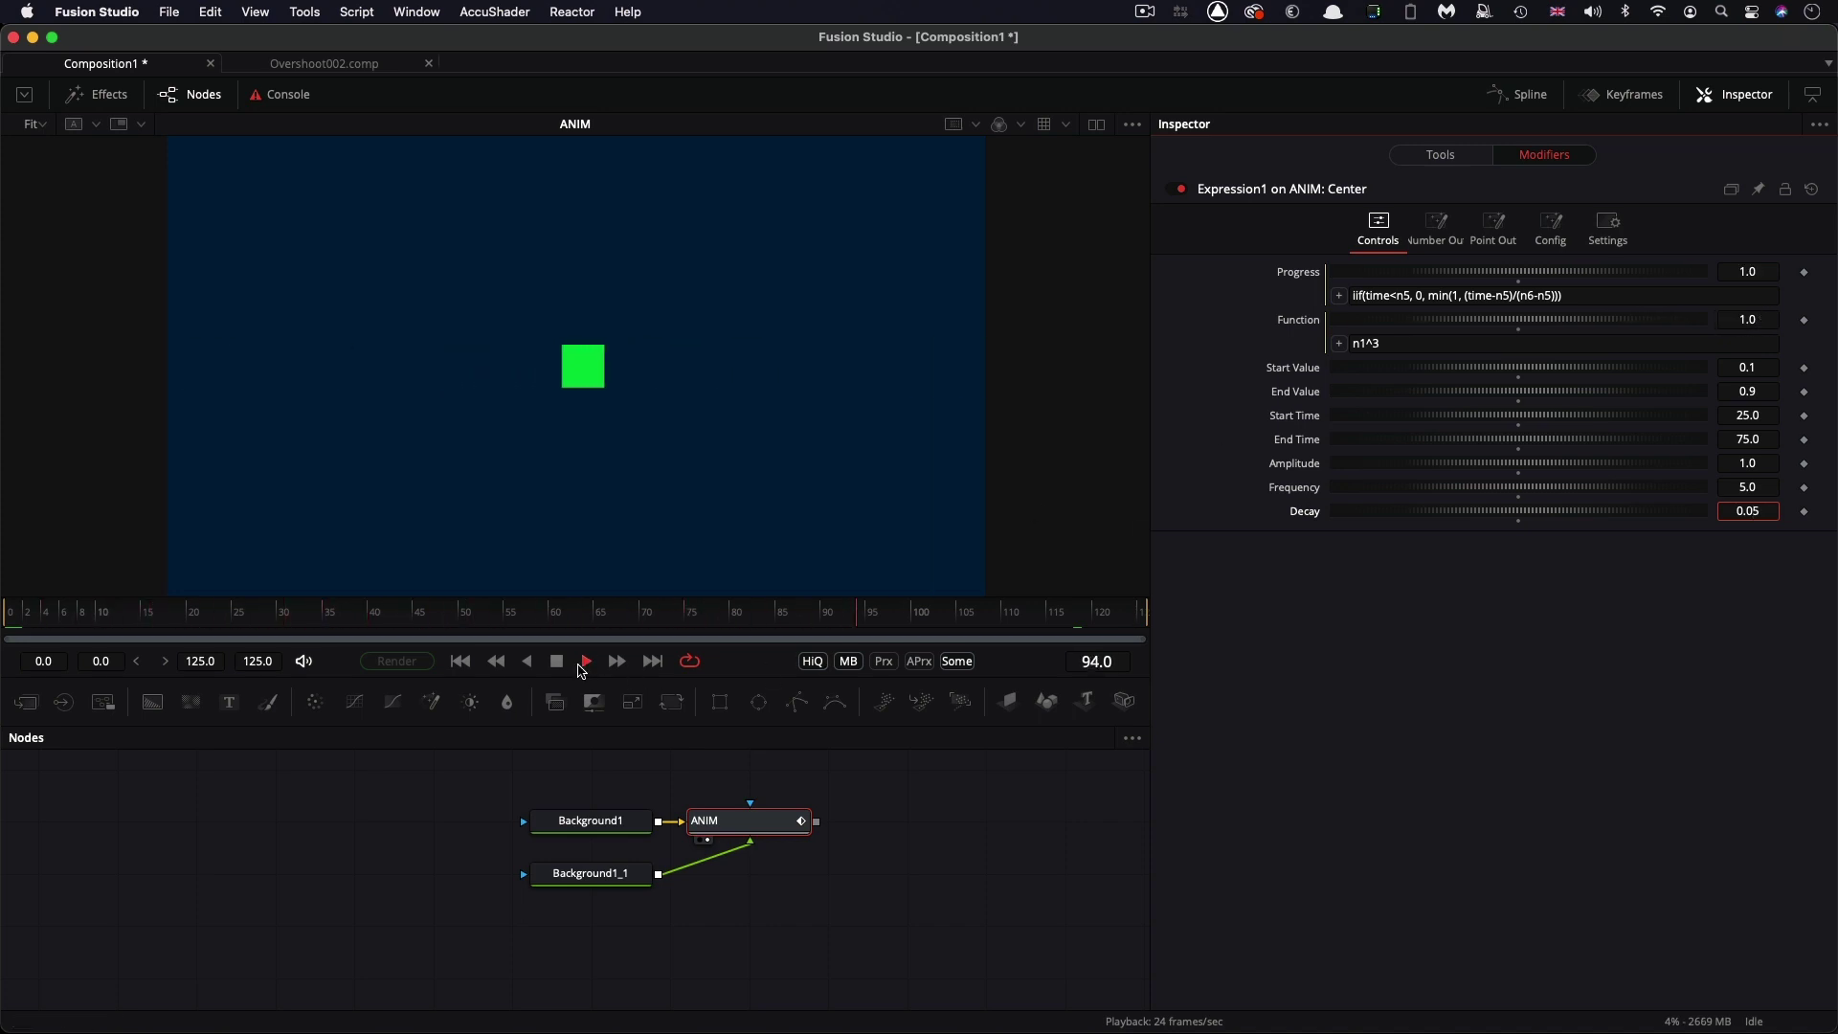
pyautogui.click(556, 665)
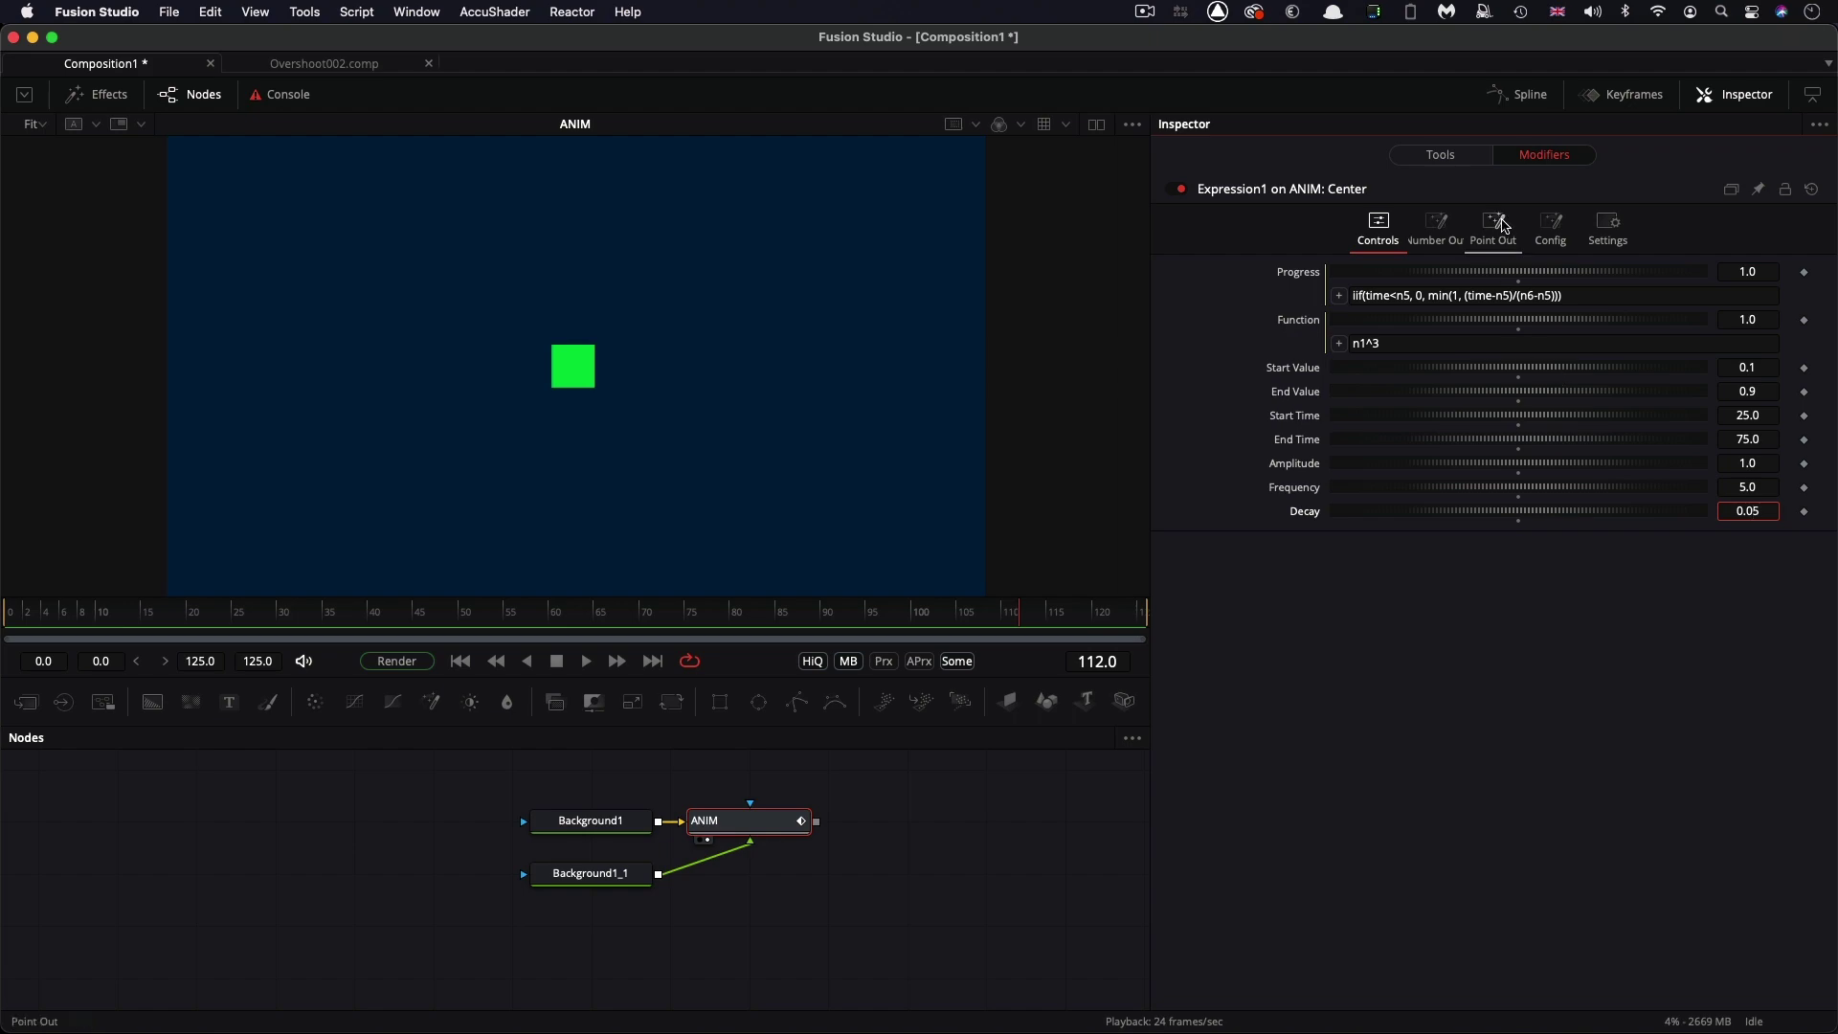
pyautogui.press('super+Tab')
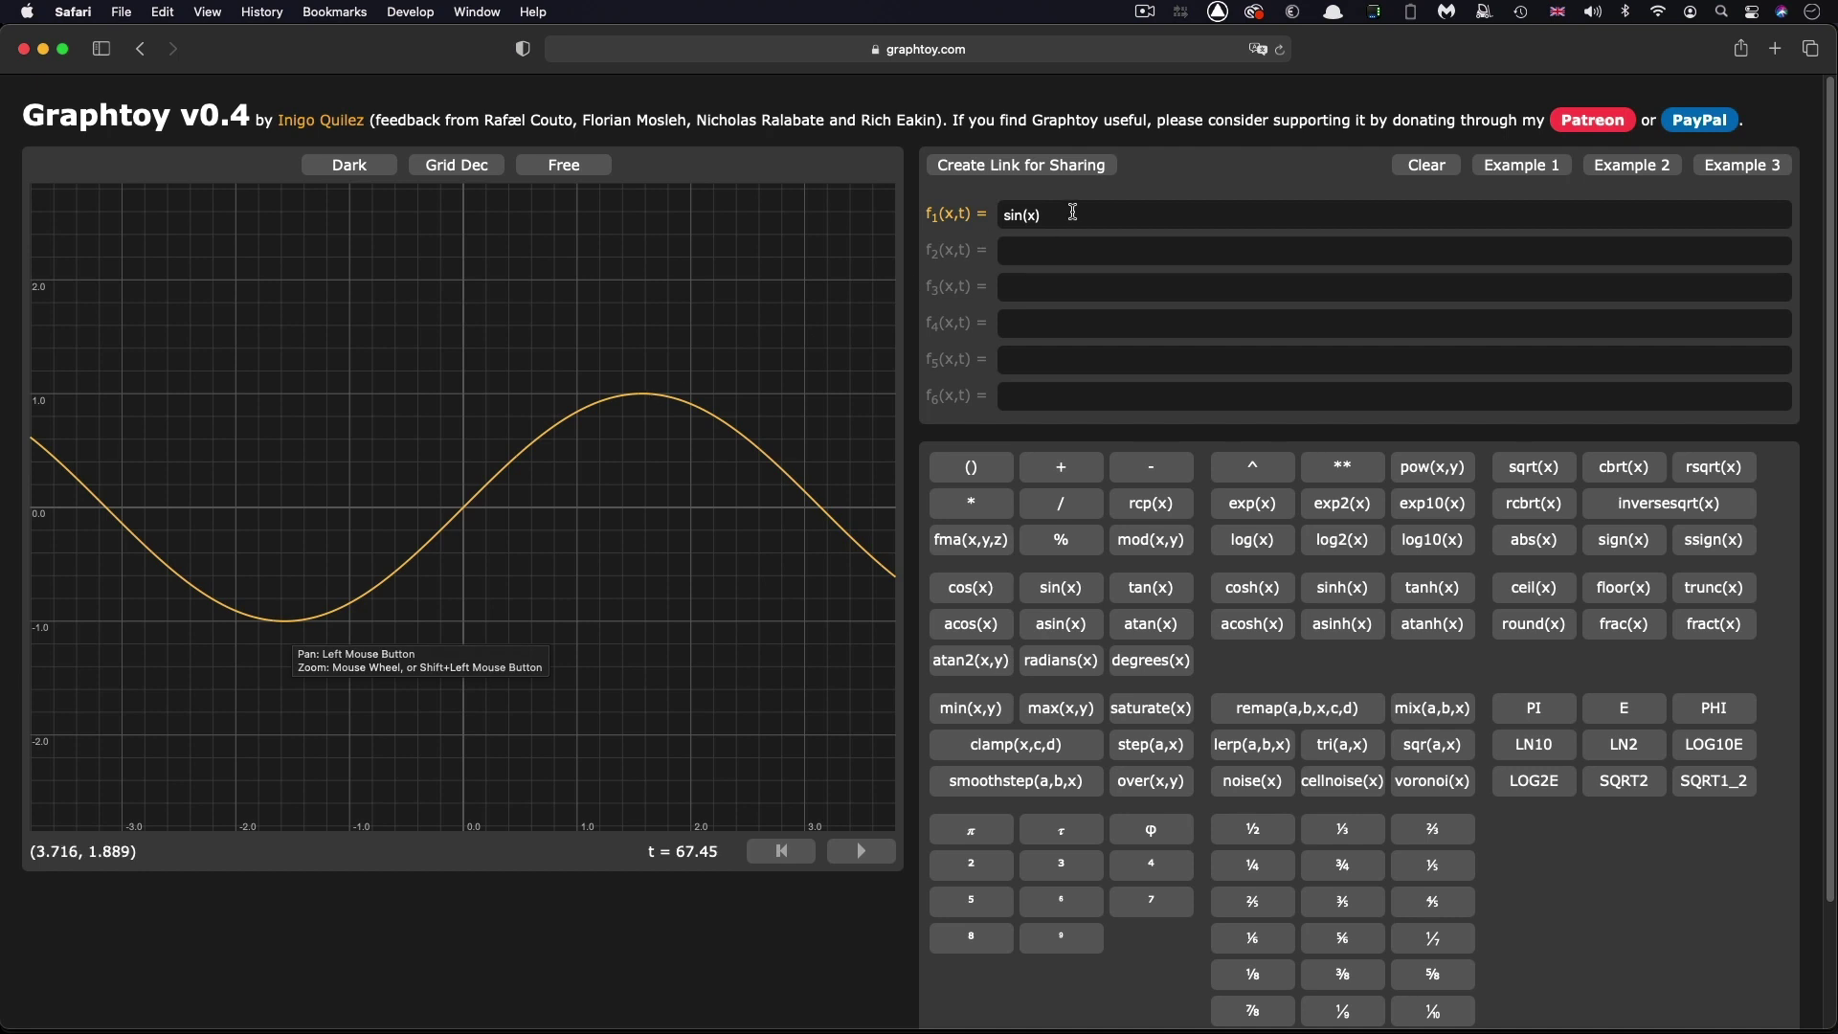
# Edit Graphtoy's f1 into the damped wave (.1*sin(x*20))/exp(x*2)
pyautogui.click(1066, 214)
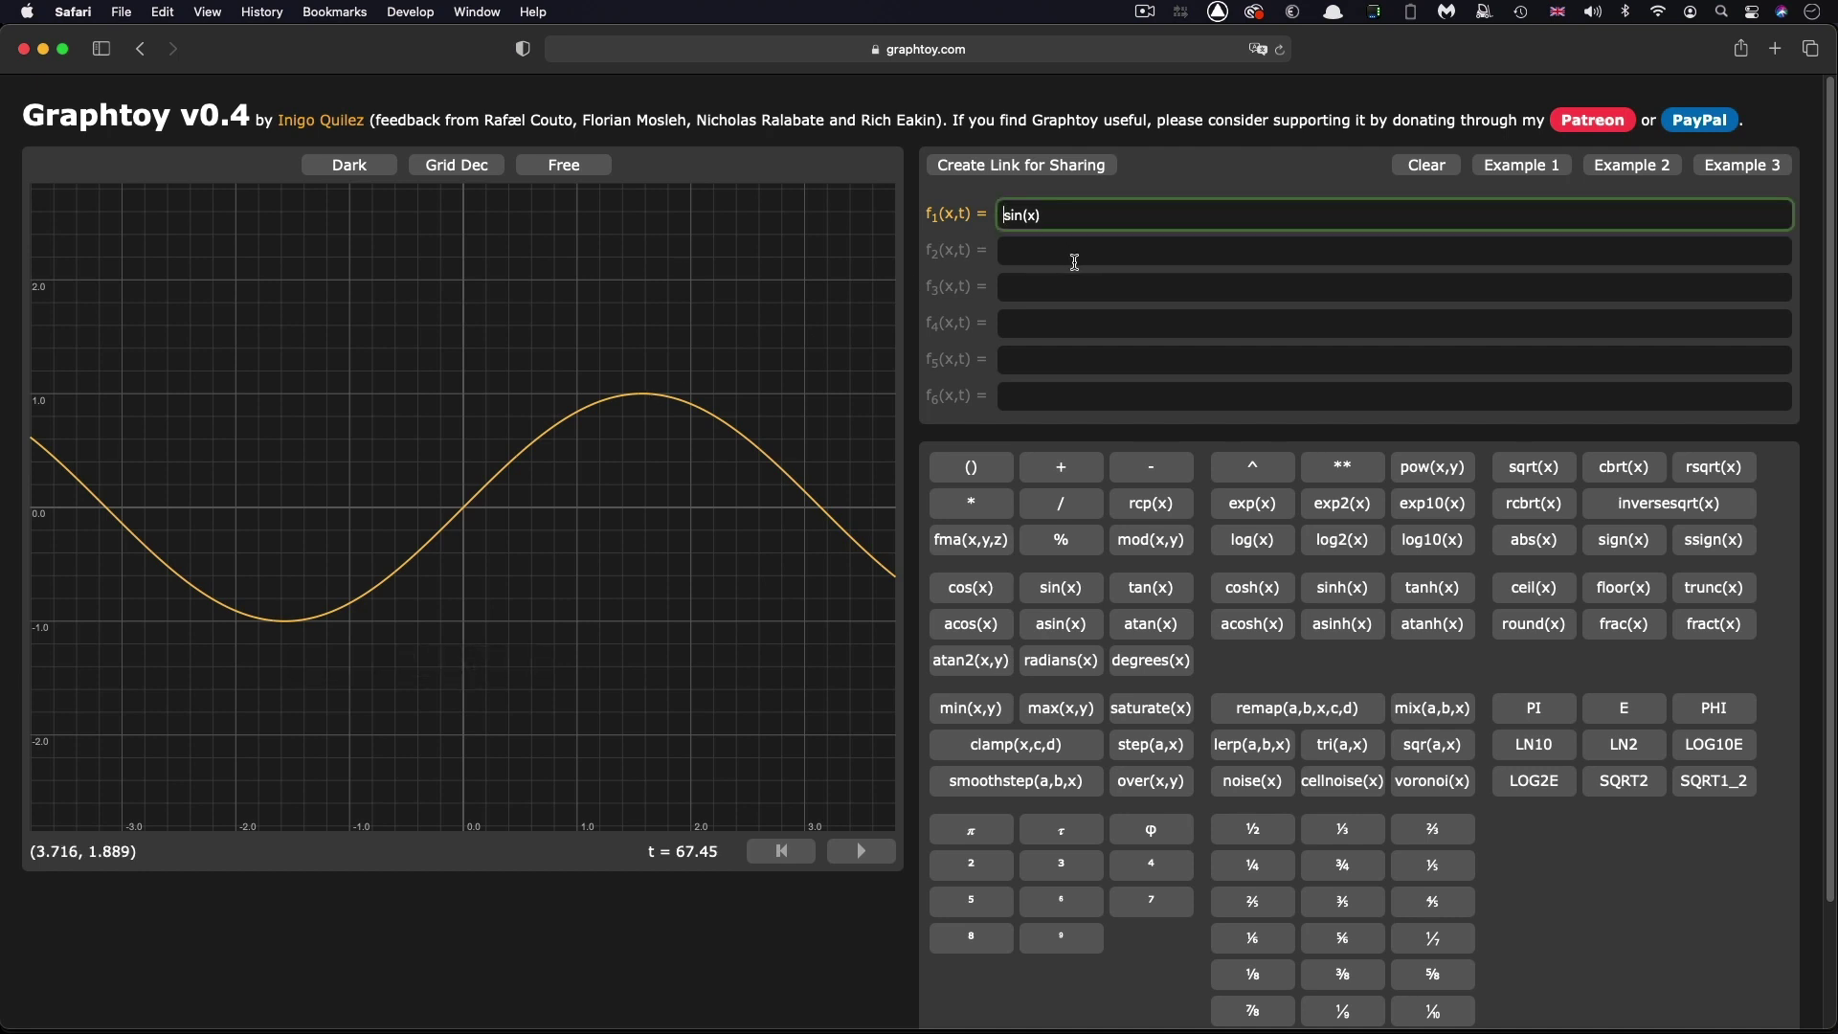
pyautogui.write('2')
pyautogui.write('*')
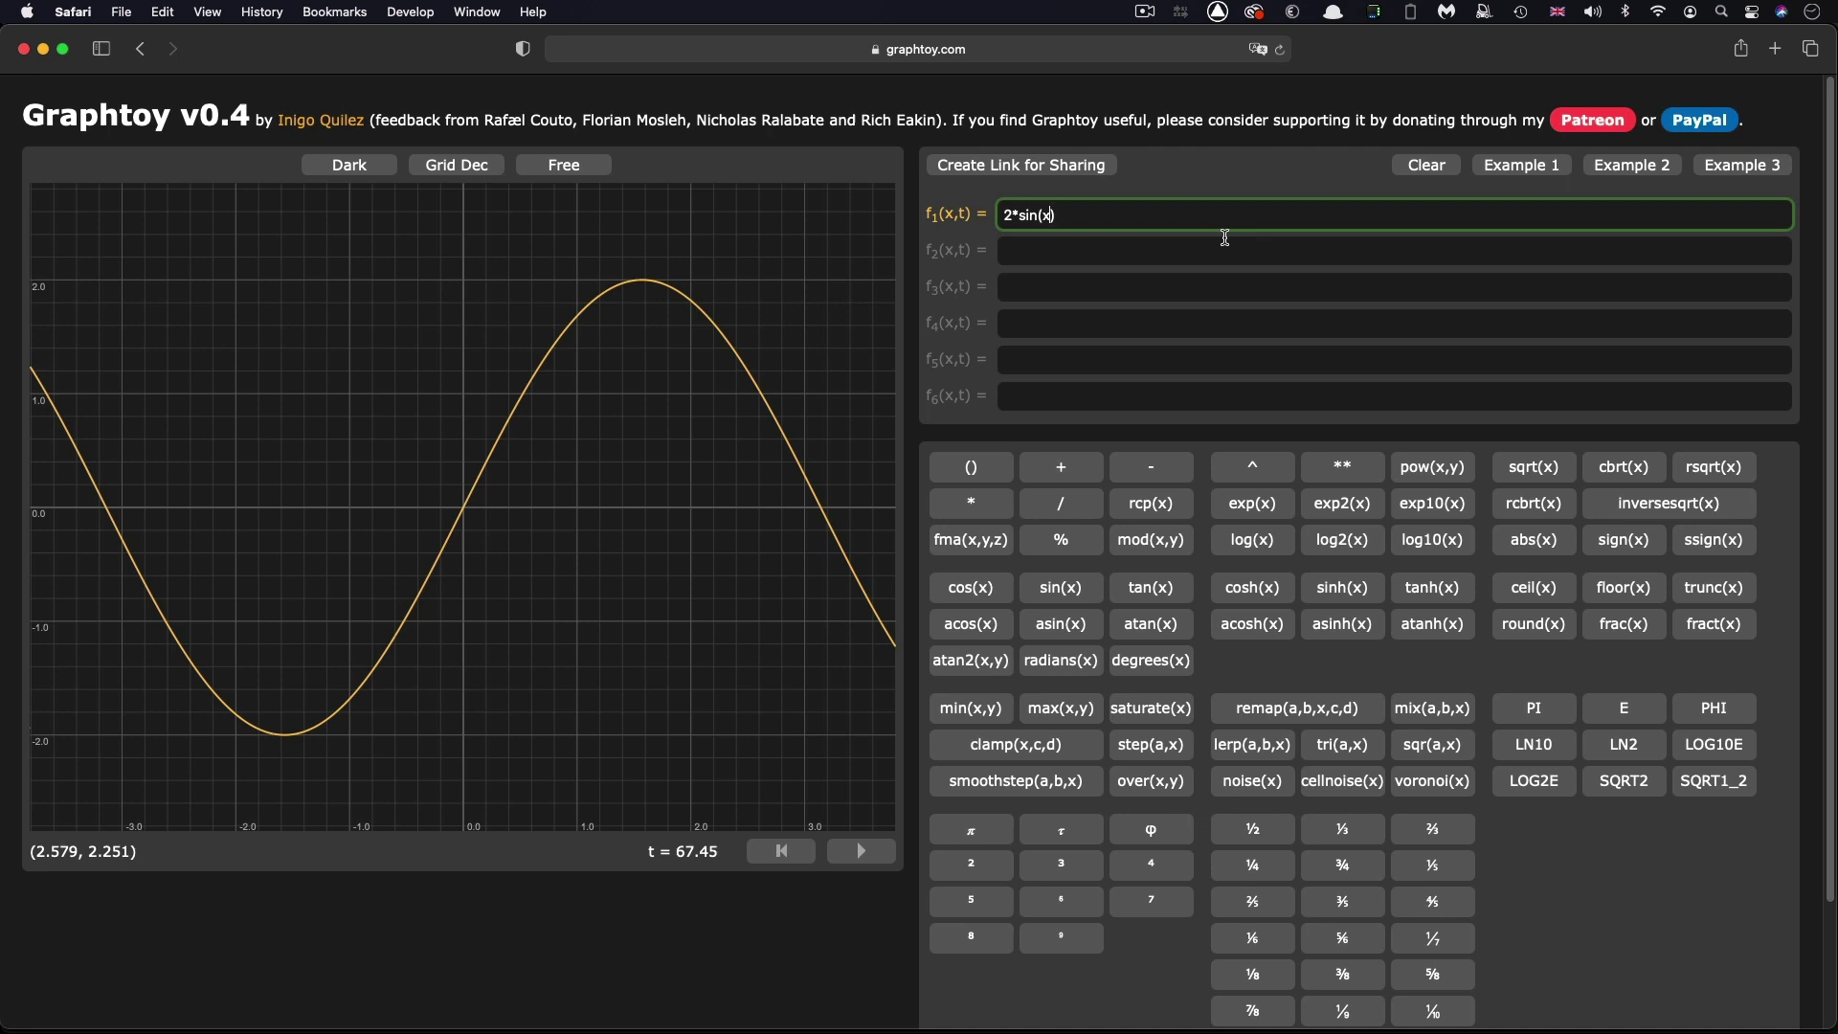
pyautogui.write(')')
pyautogui.write('*')
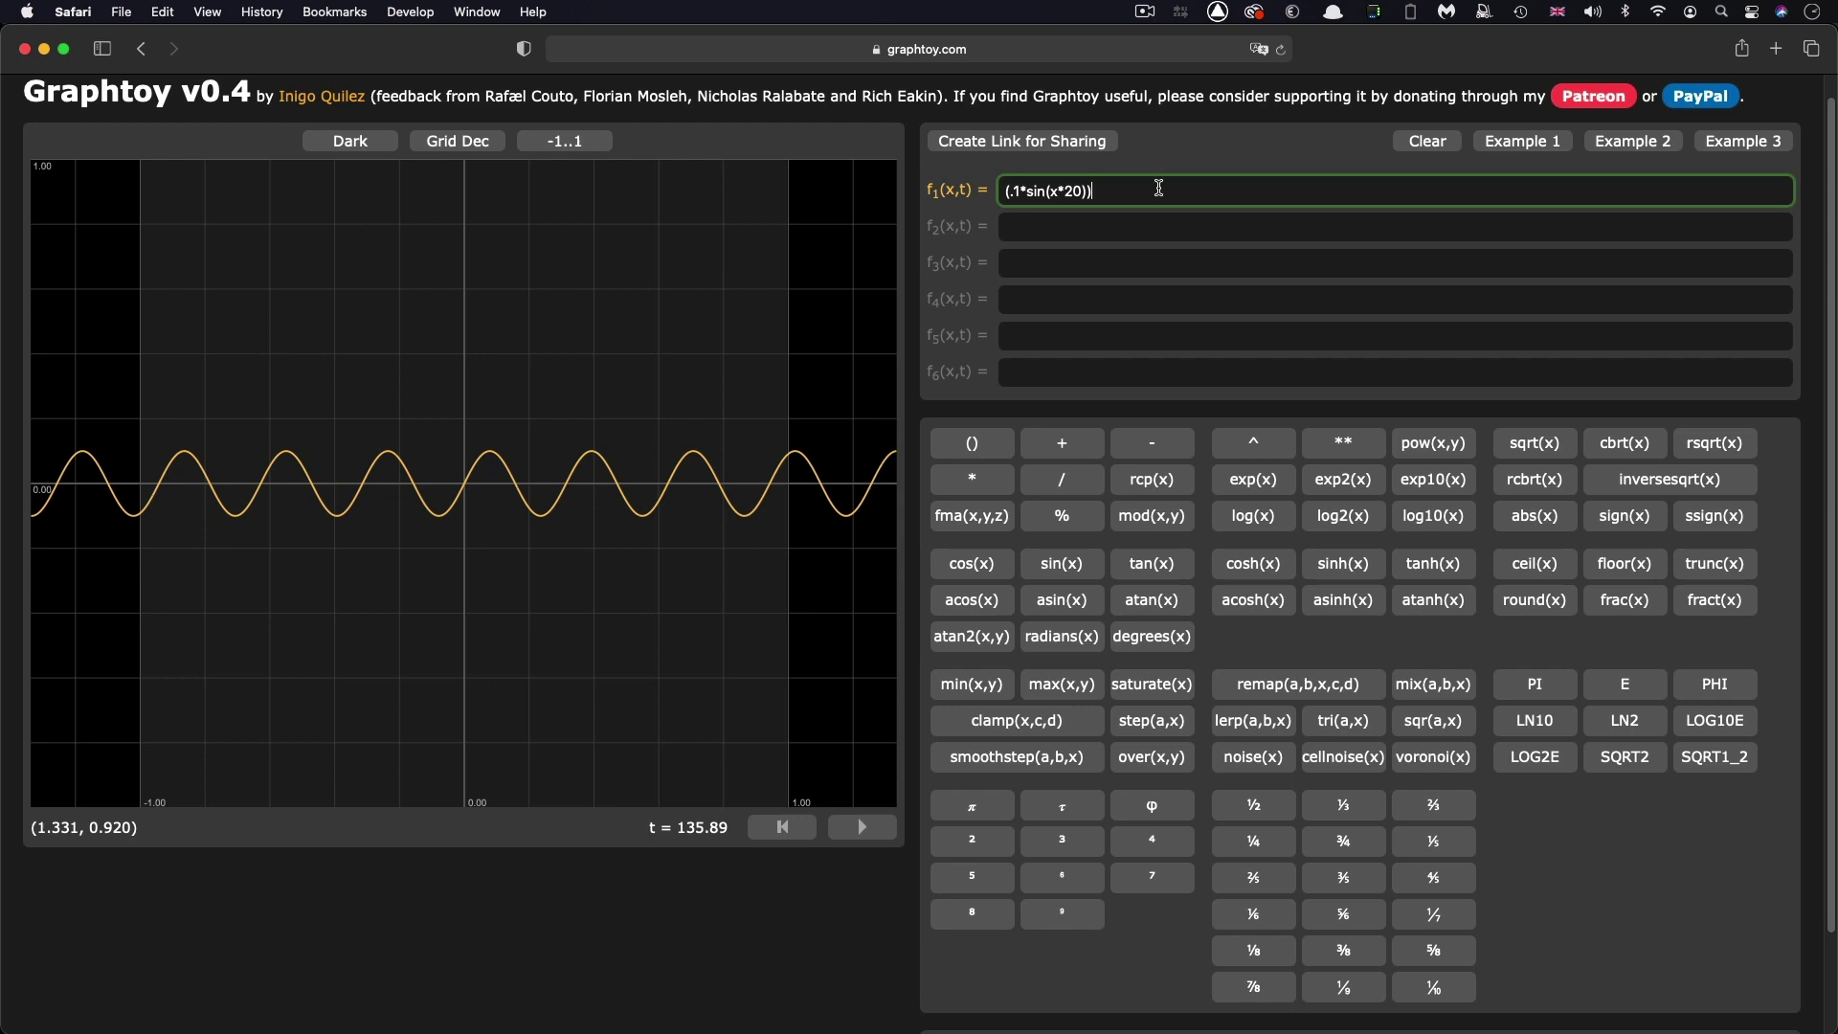
pyautogui.click(1092, 191)
pyautogui.write('/exp(x')
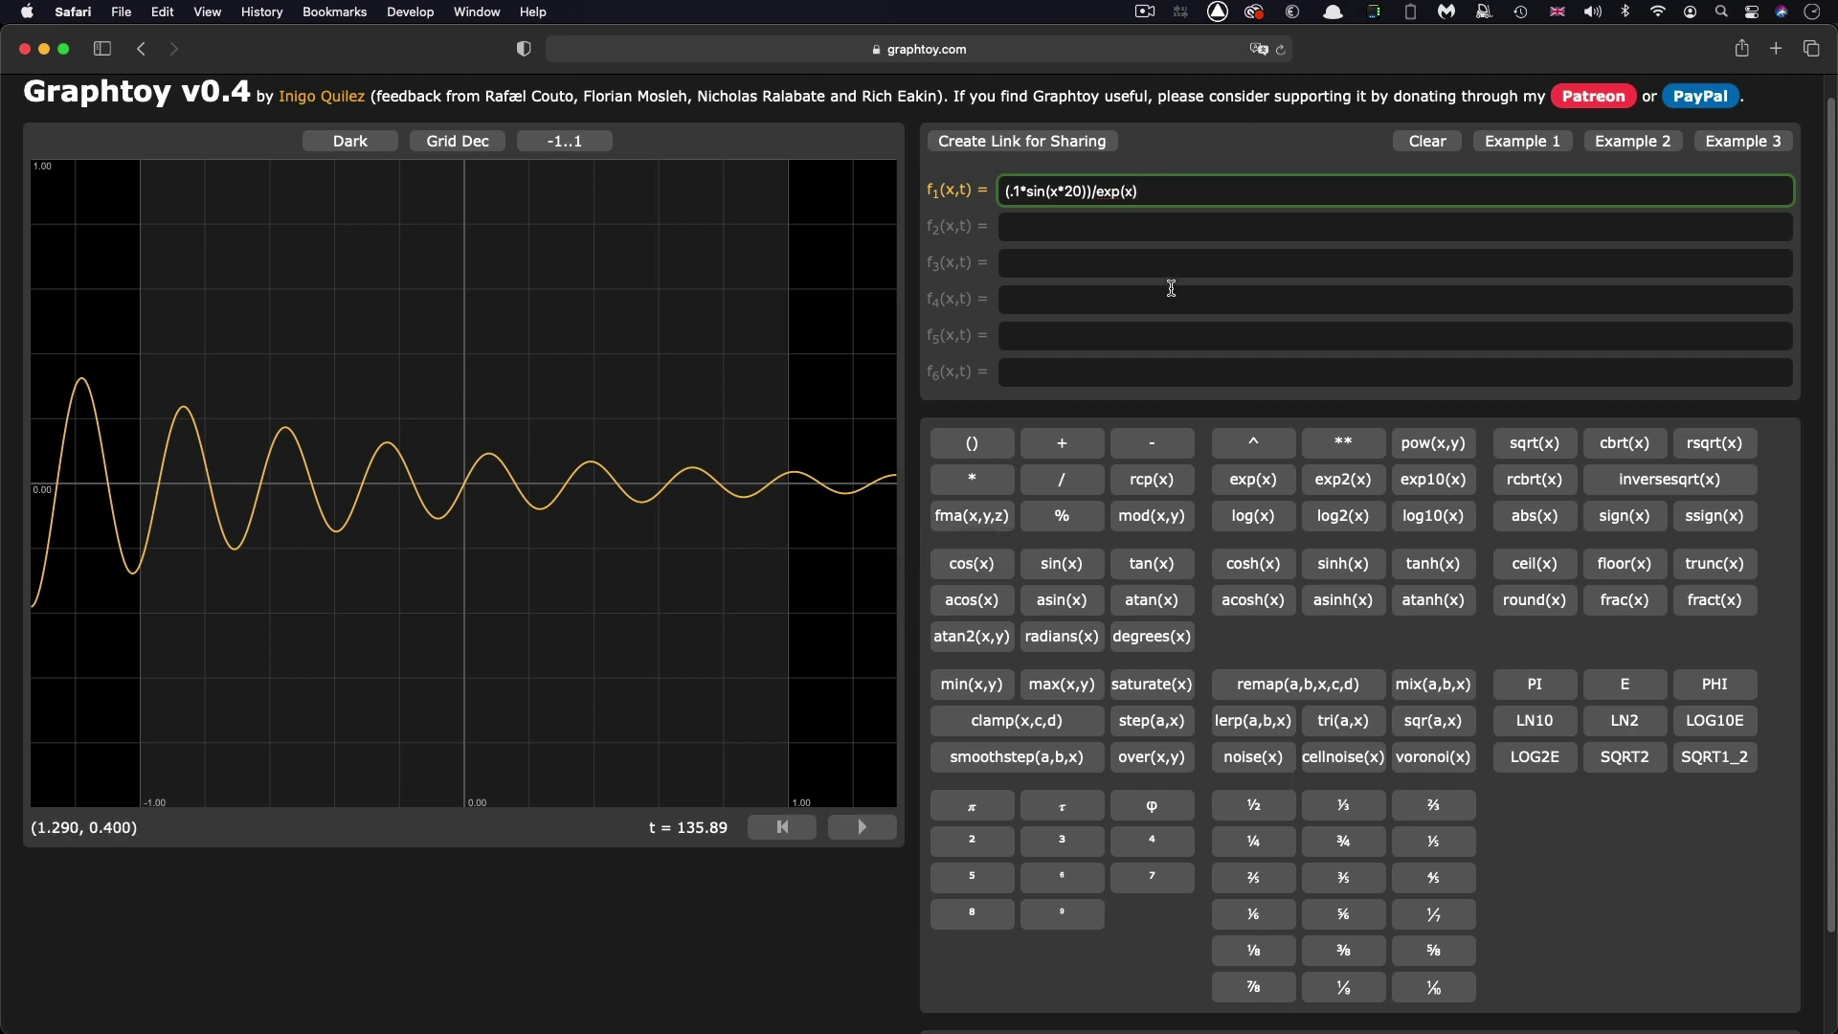
pyautogui.write('-')
pyautogui.write('5')
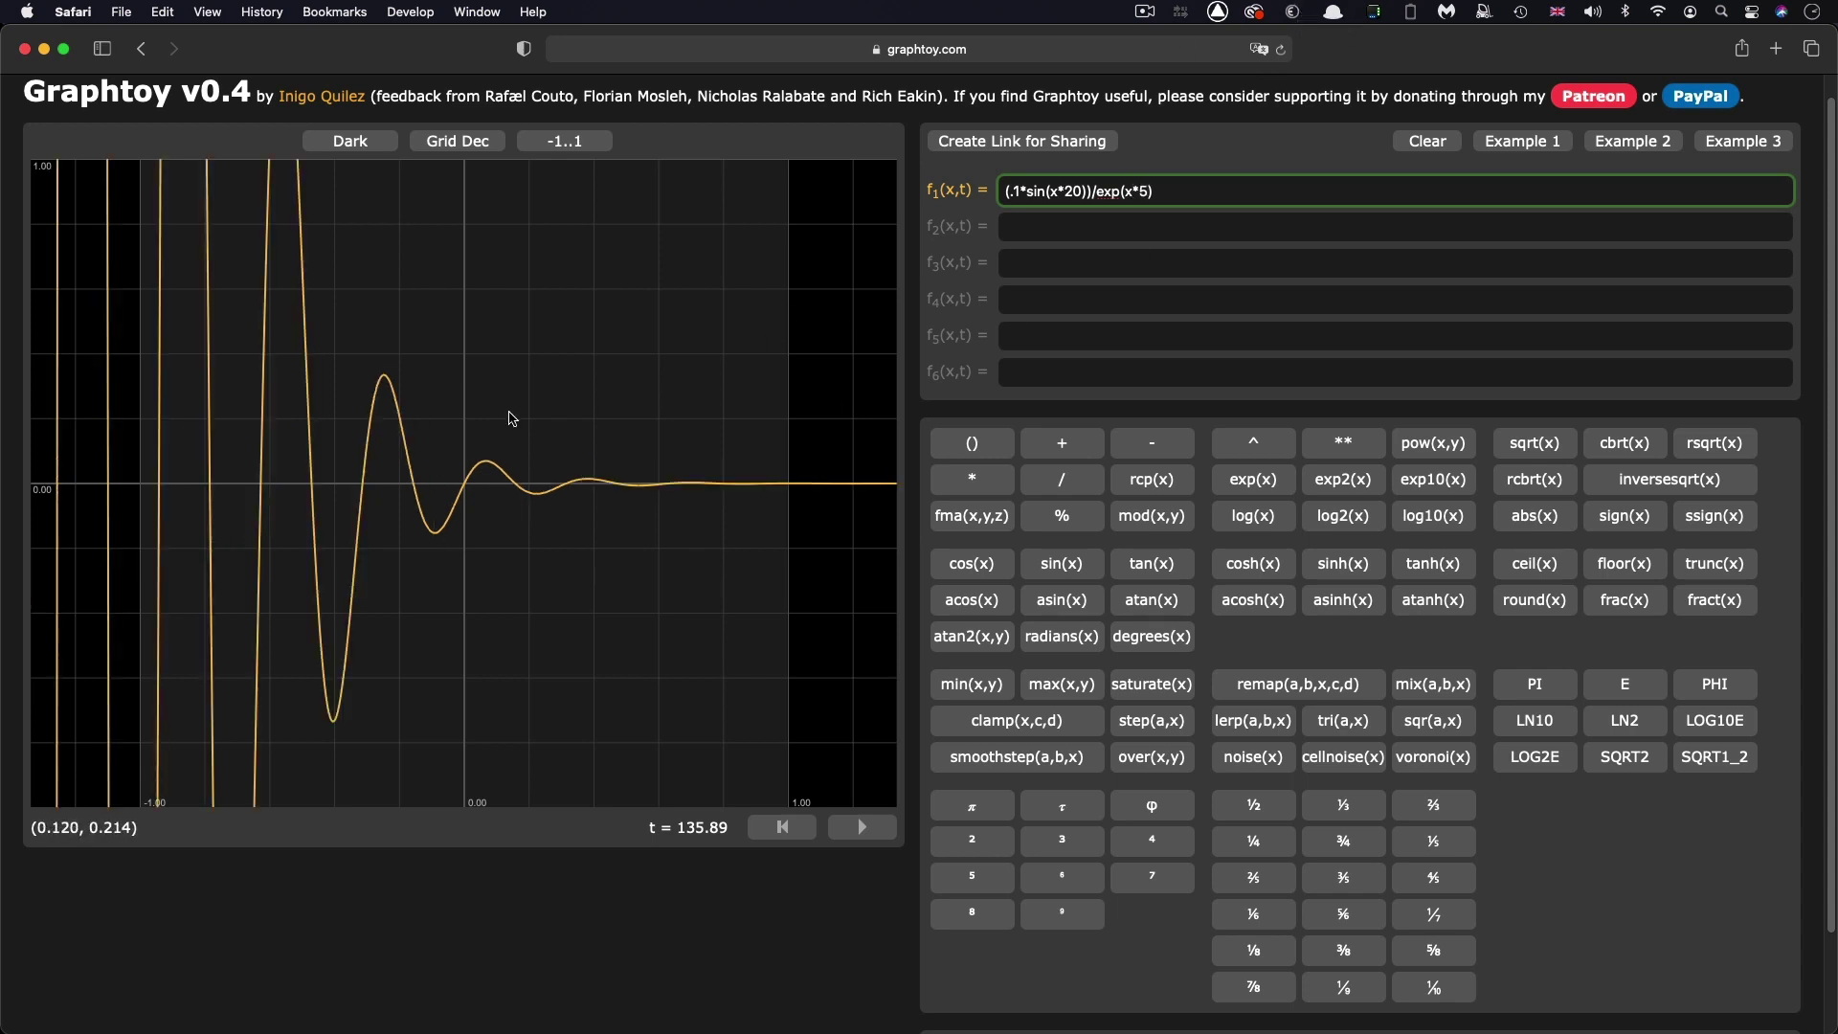
pyautogui.press('BackSpace')
pyautogui.write('2')
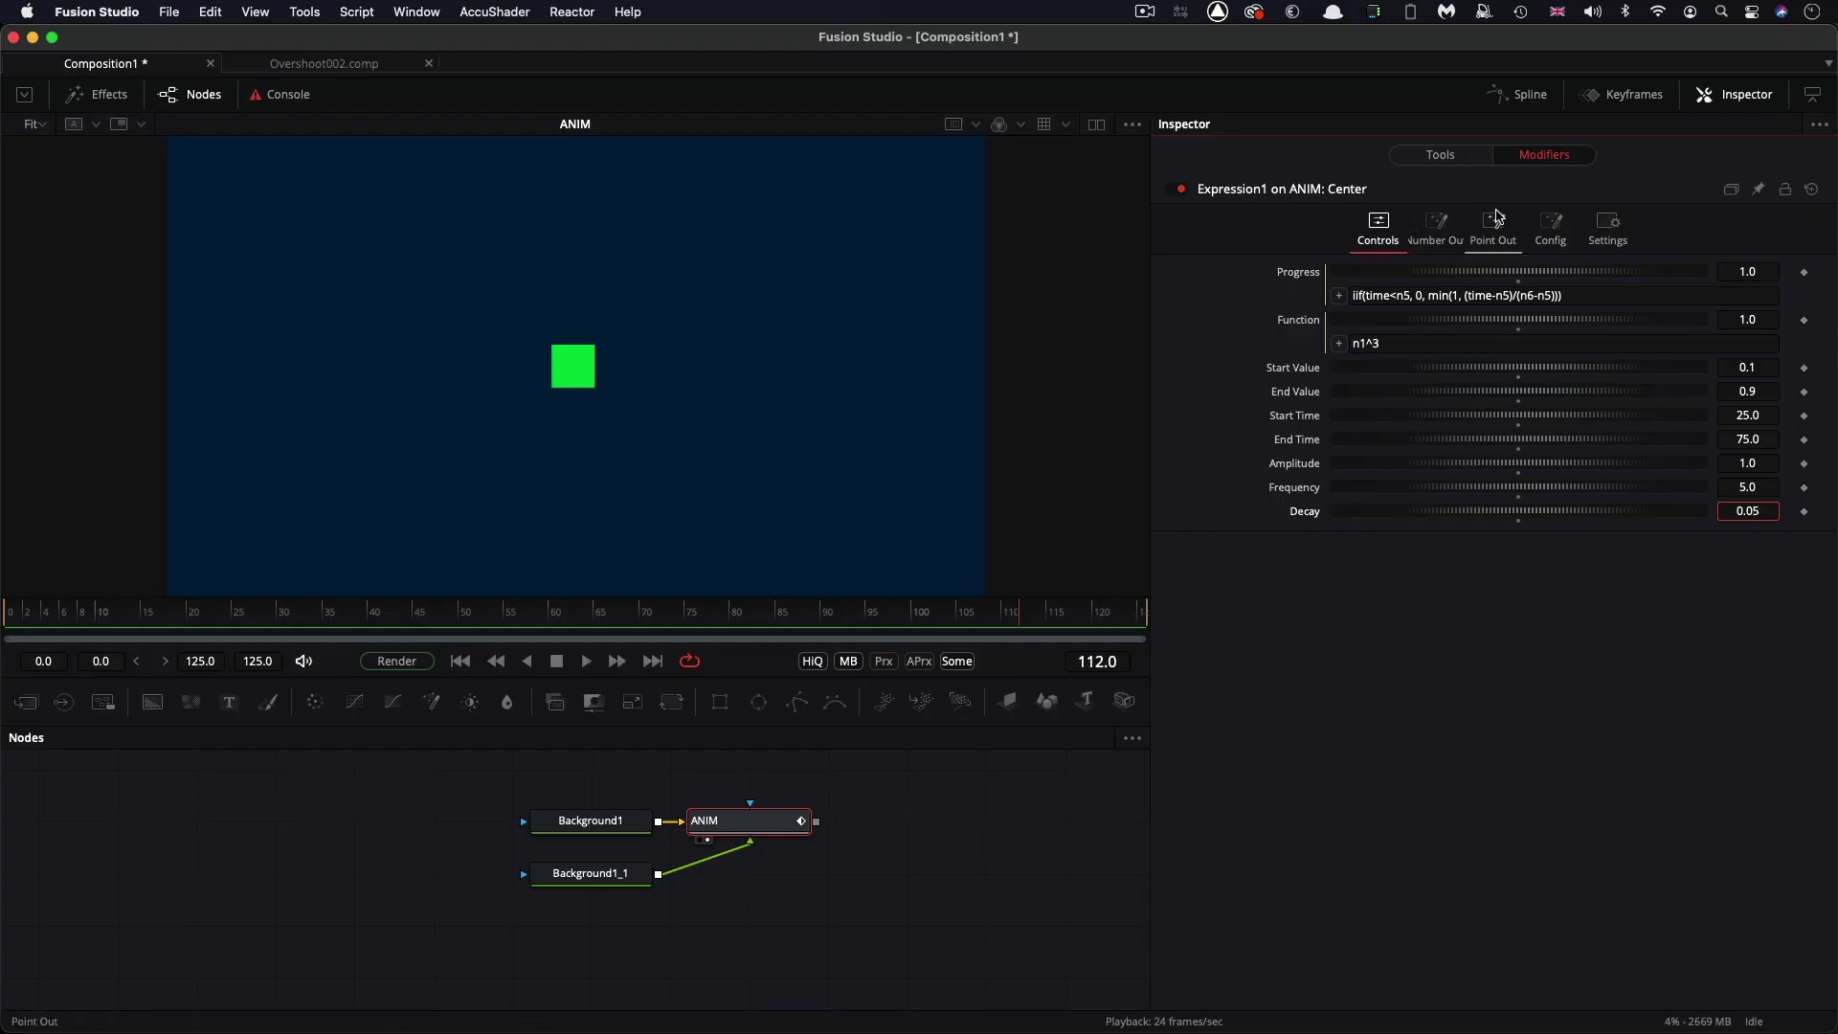
# On Point Out, highlight the sin, n8 and e^(time*n9) terms of Point Expression X
pyautogui.click(1493, 219)
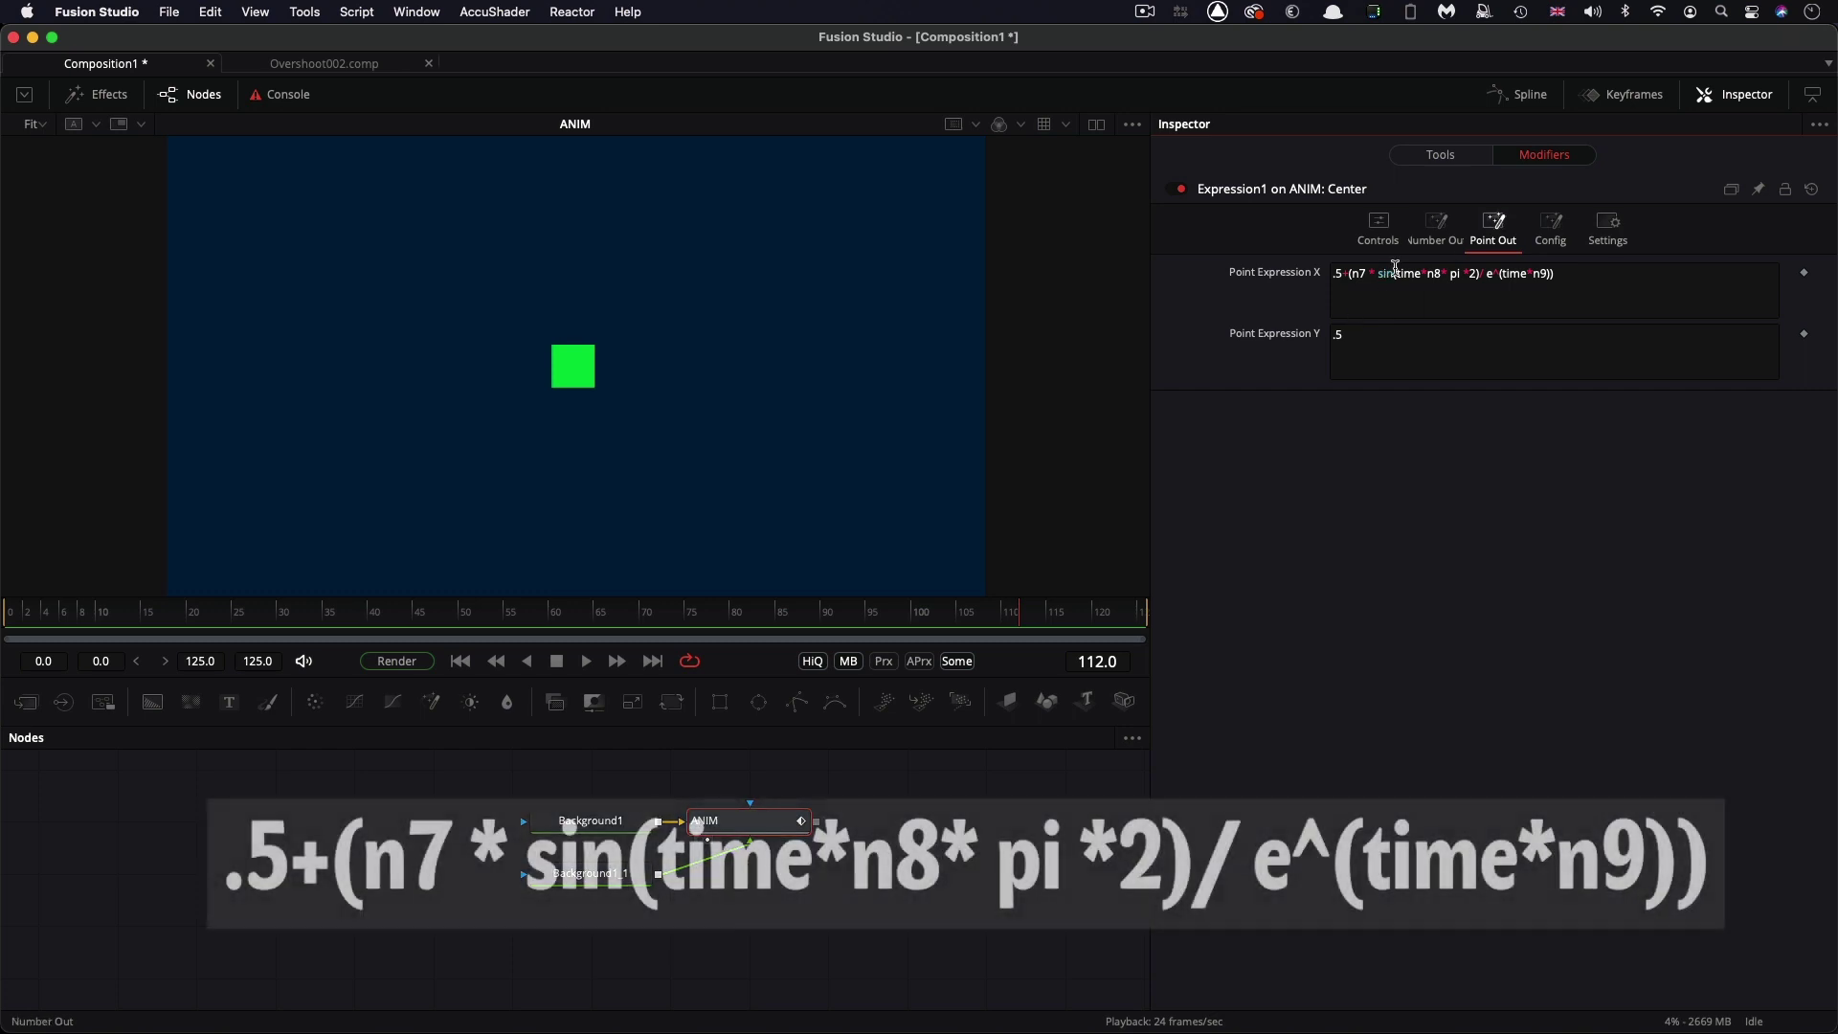
pyautogui.doubleClick(1379, 273)
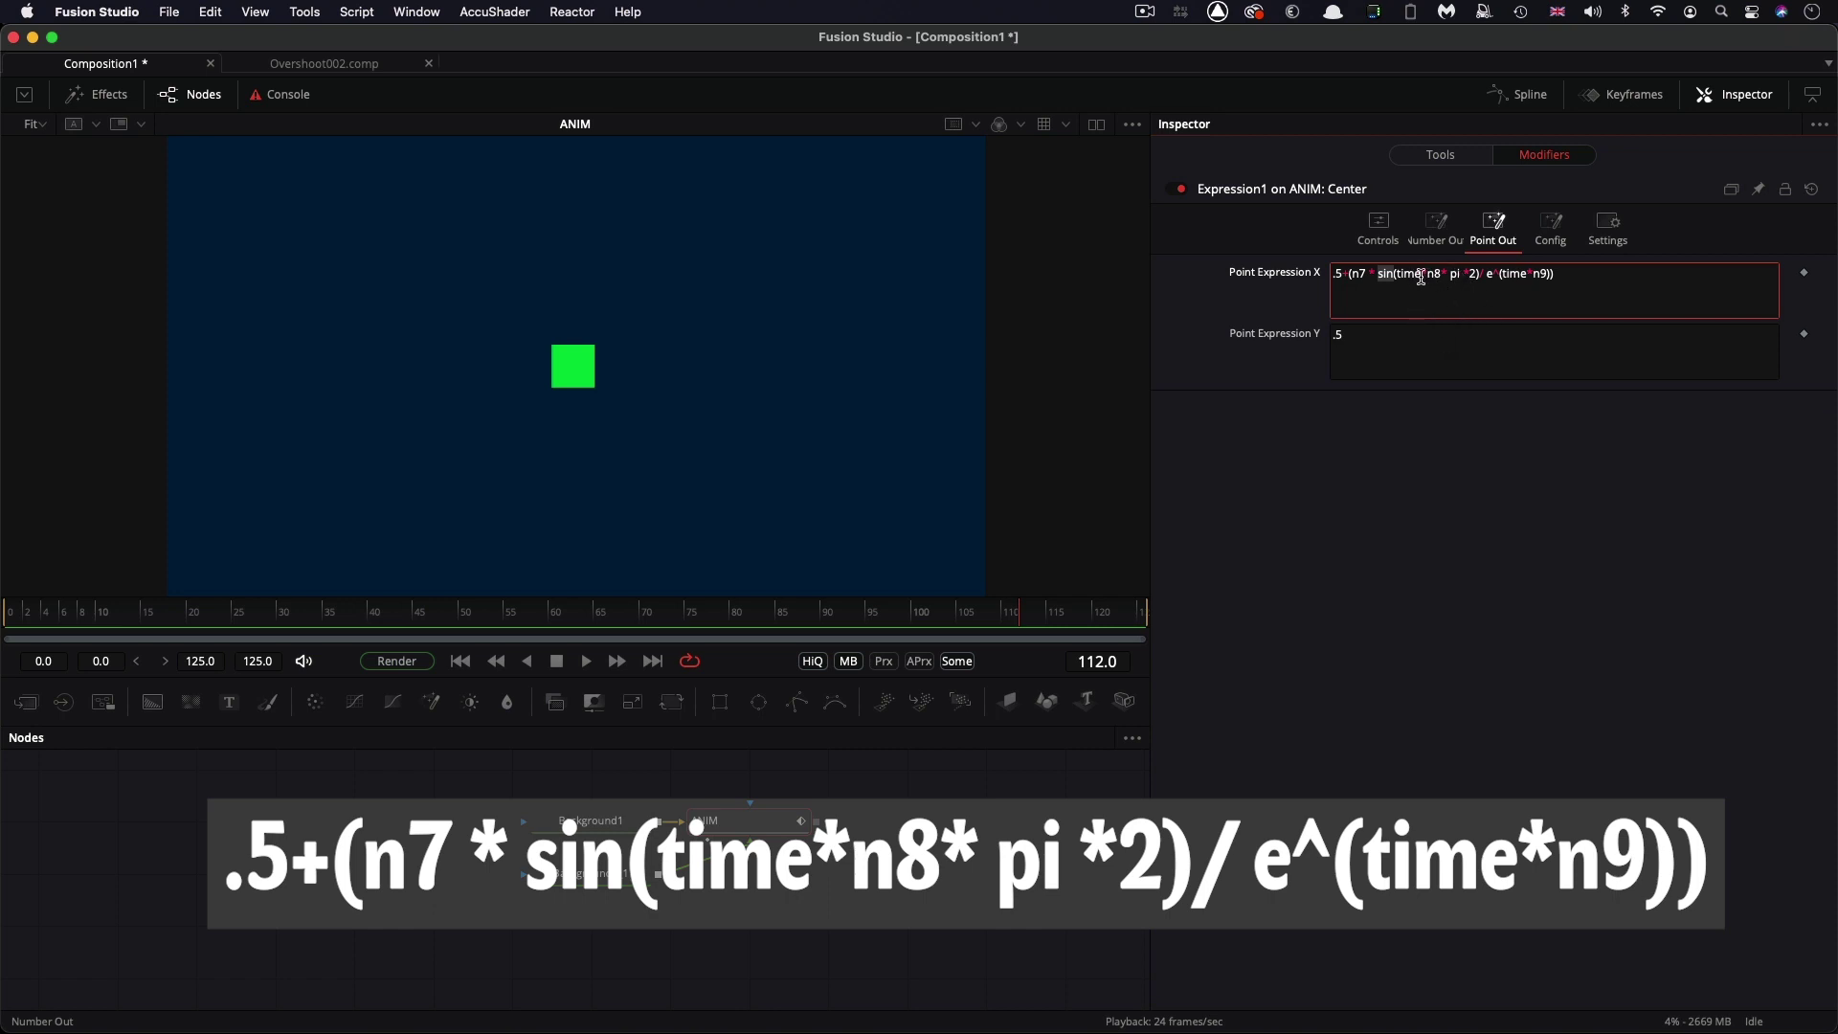
pyautogui.click(1357, 273)
pyautogui.click(1505, 274)
pyautogui.moveTo(1489, 275); pyautogui.dragTo(1577, 277)
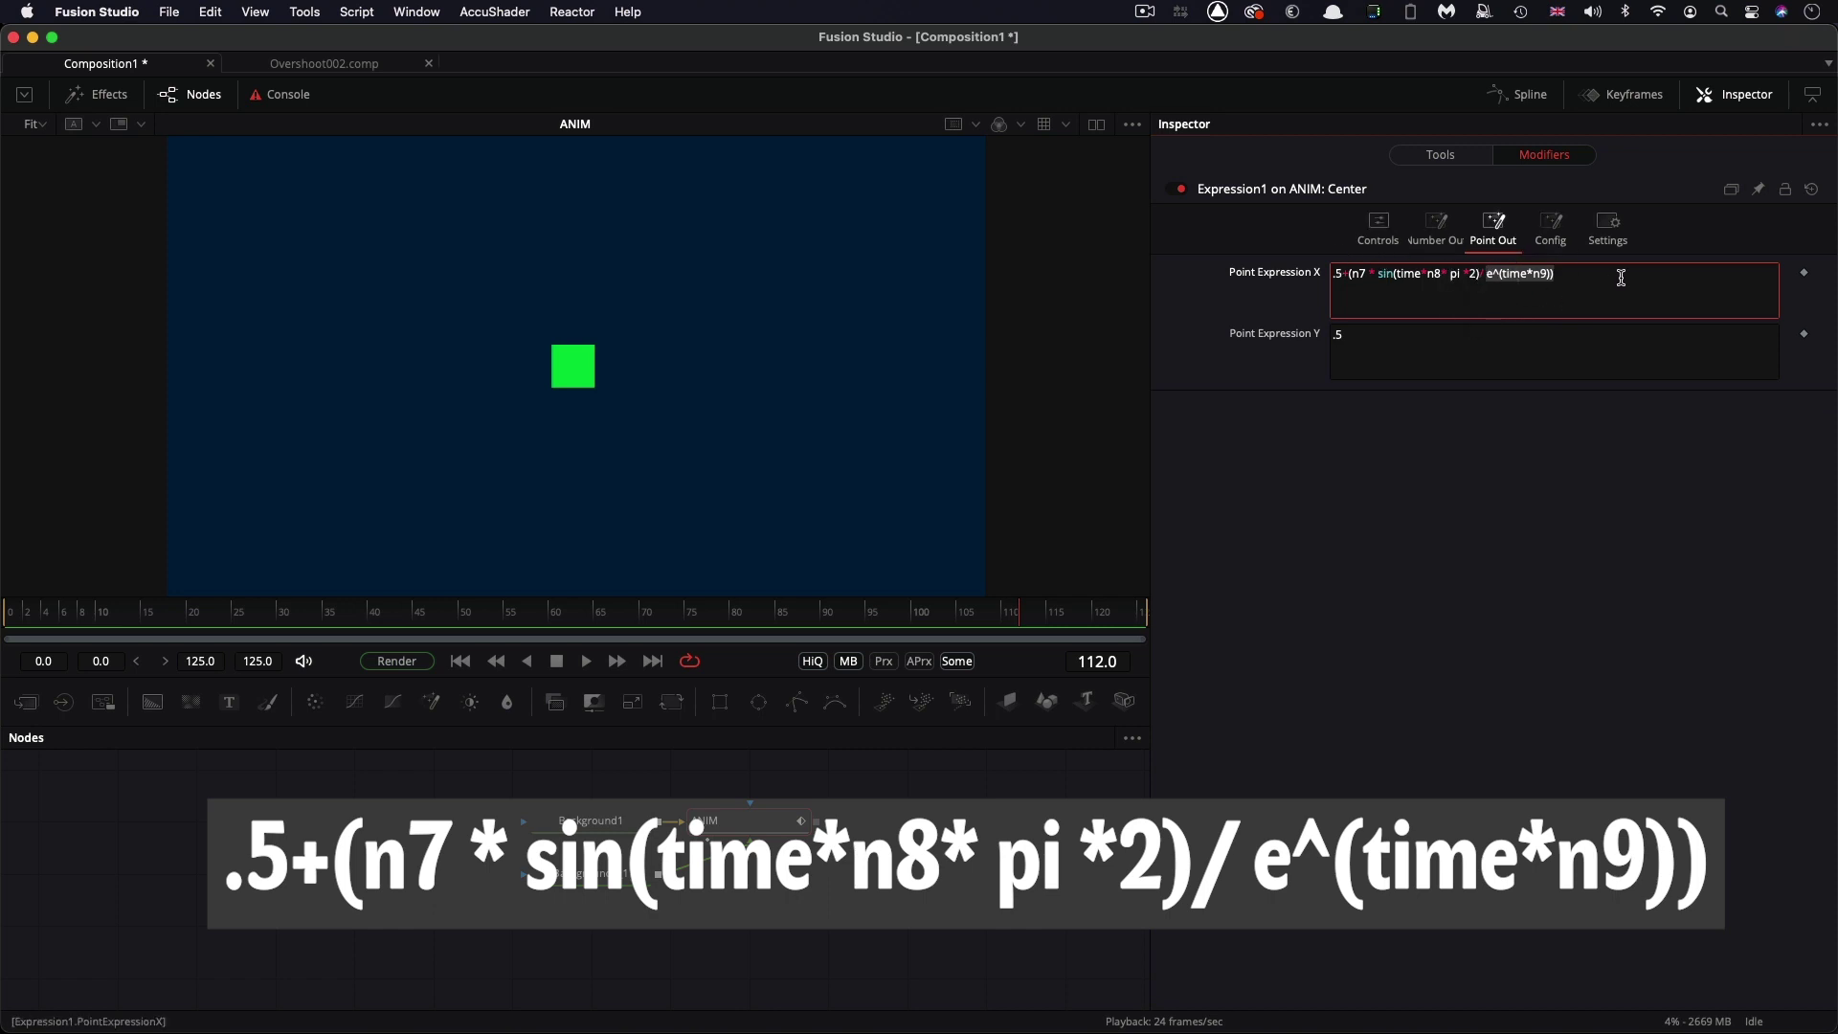
# Play from the first frame with Amplitude 0.5 and Frequency 10
pyautogui.click(460, 661)
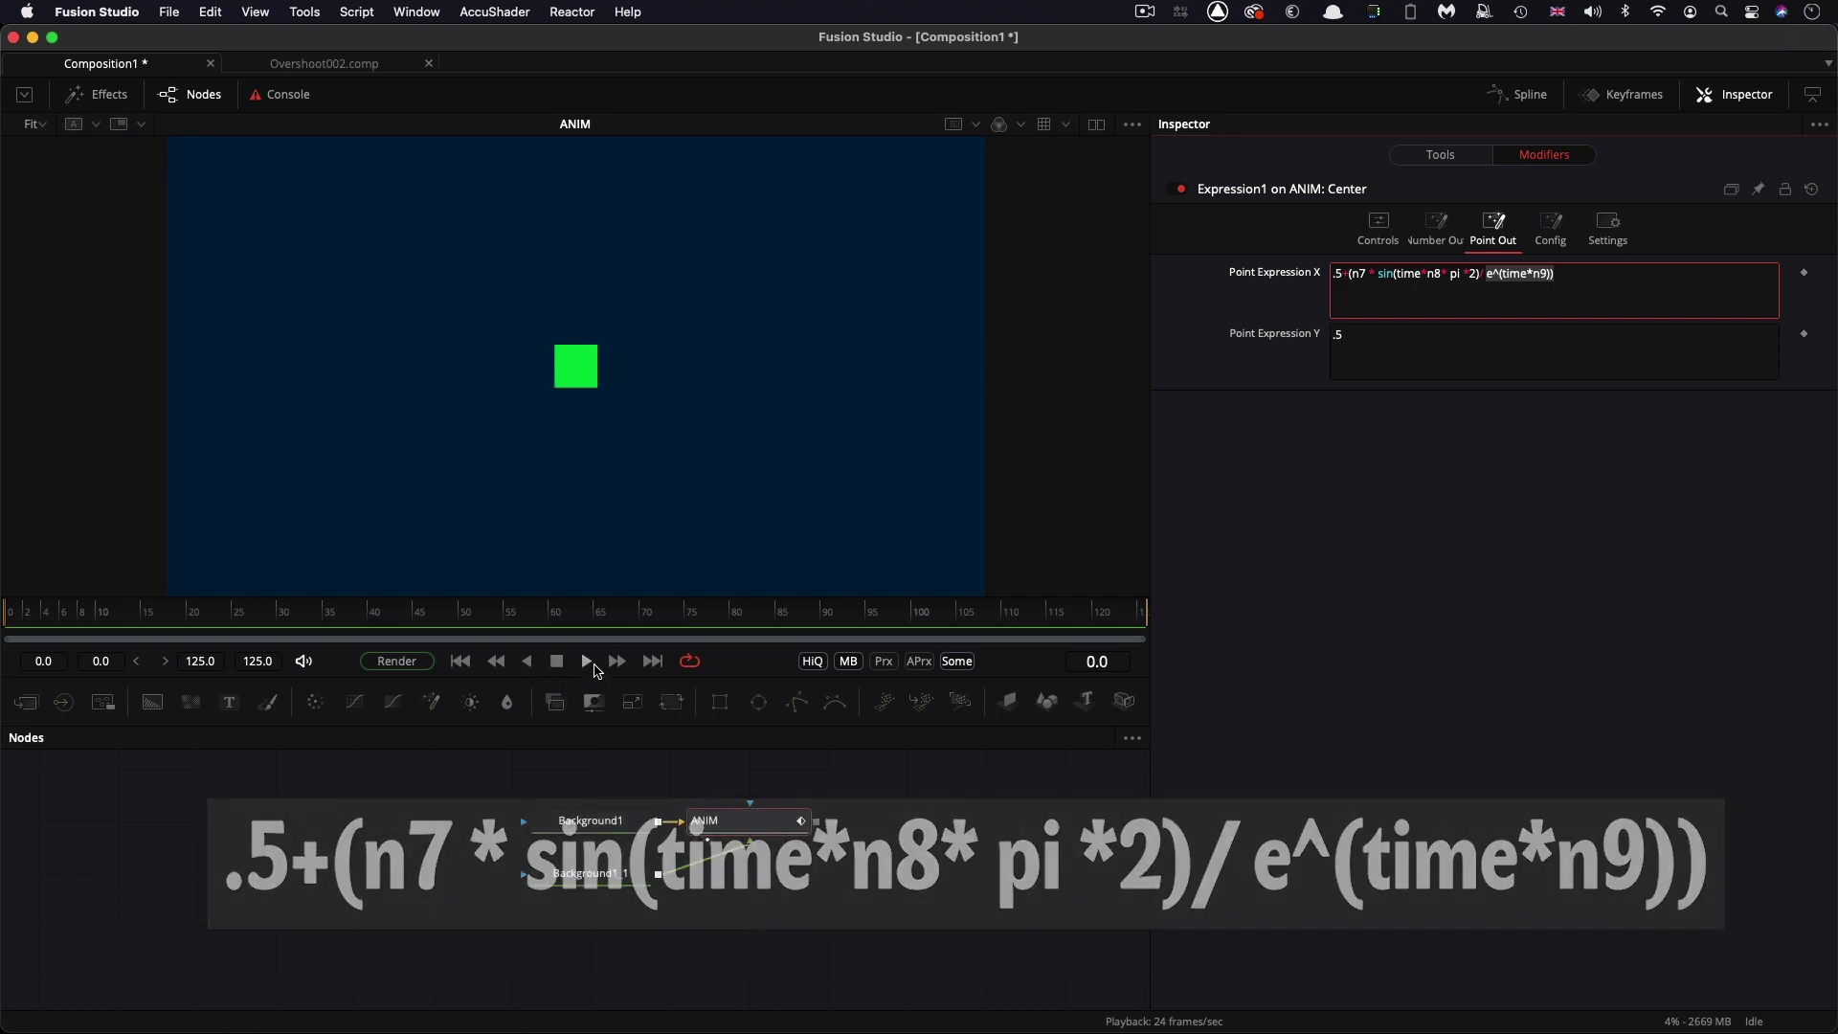
pyautogui.click(588, 661)
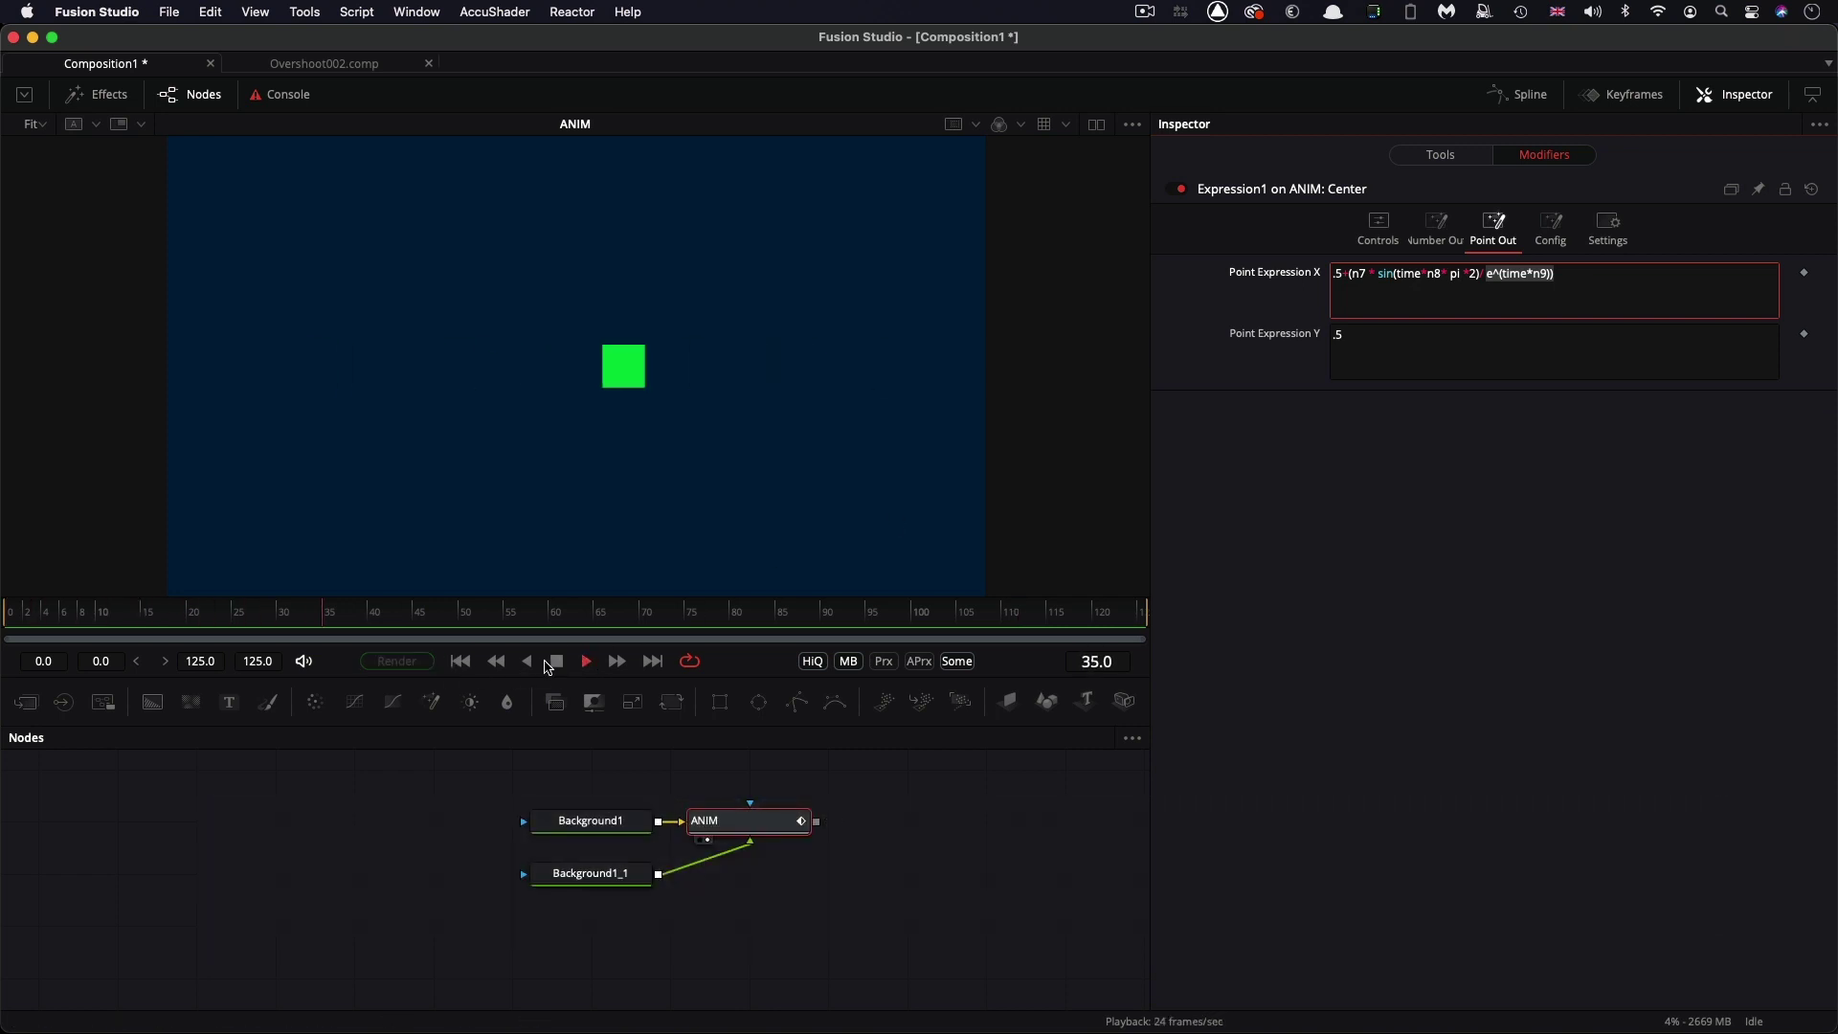
pyautogui.click(1377, 230)
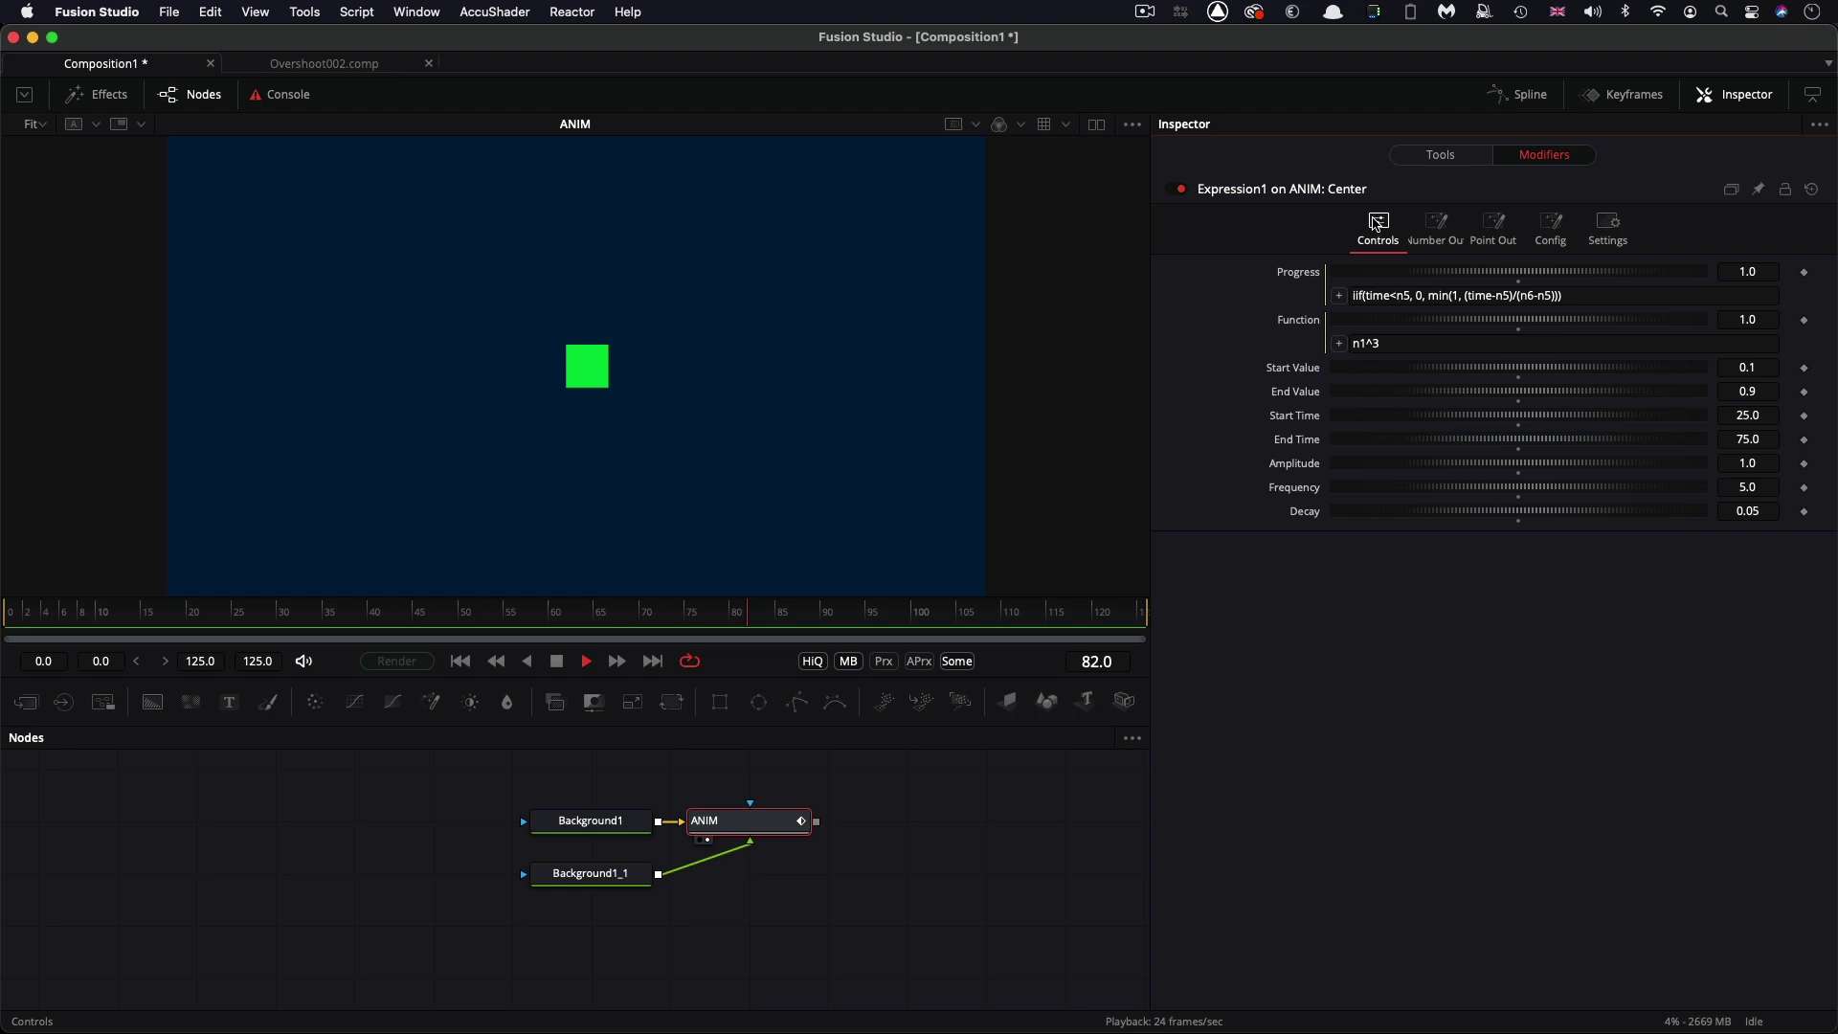
pyautogui.click(1768, 463)
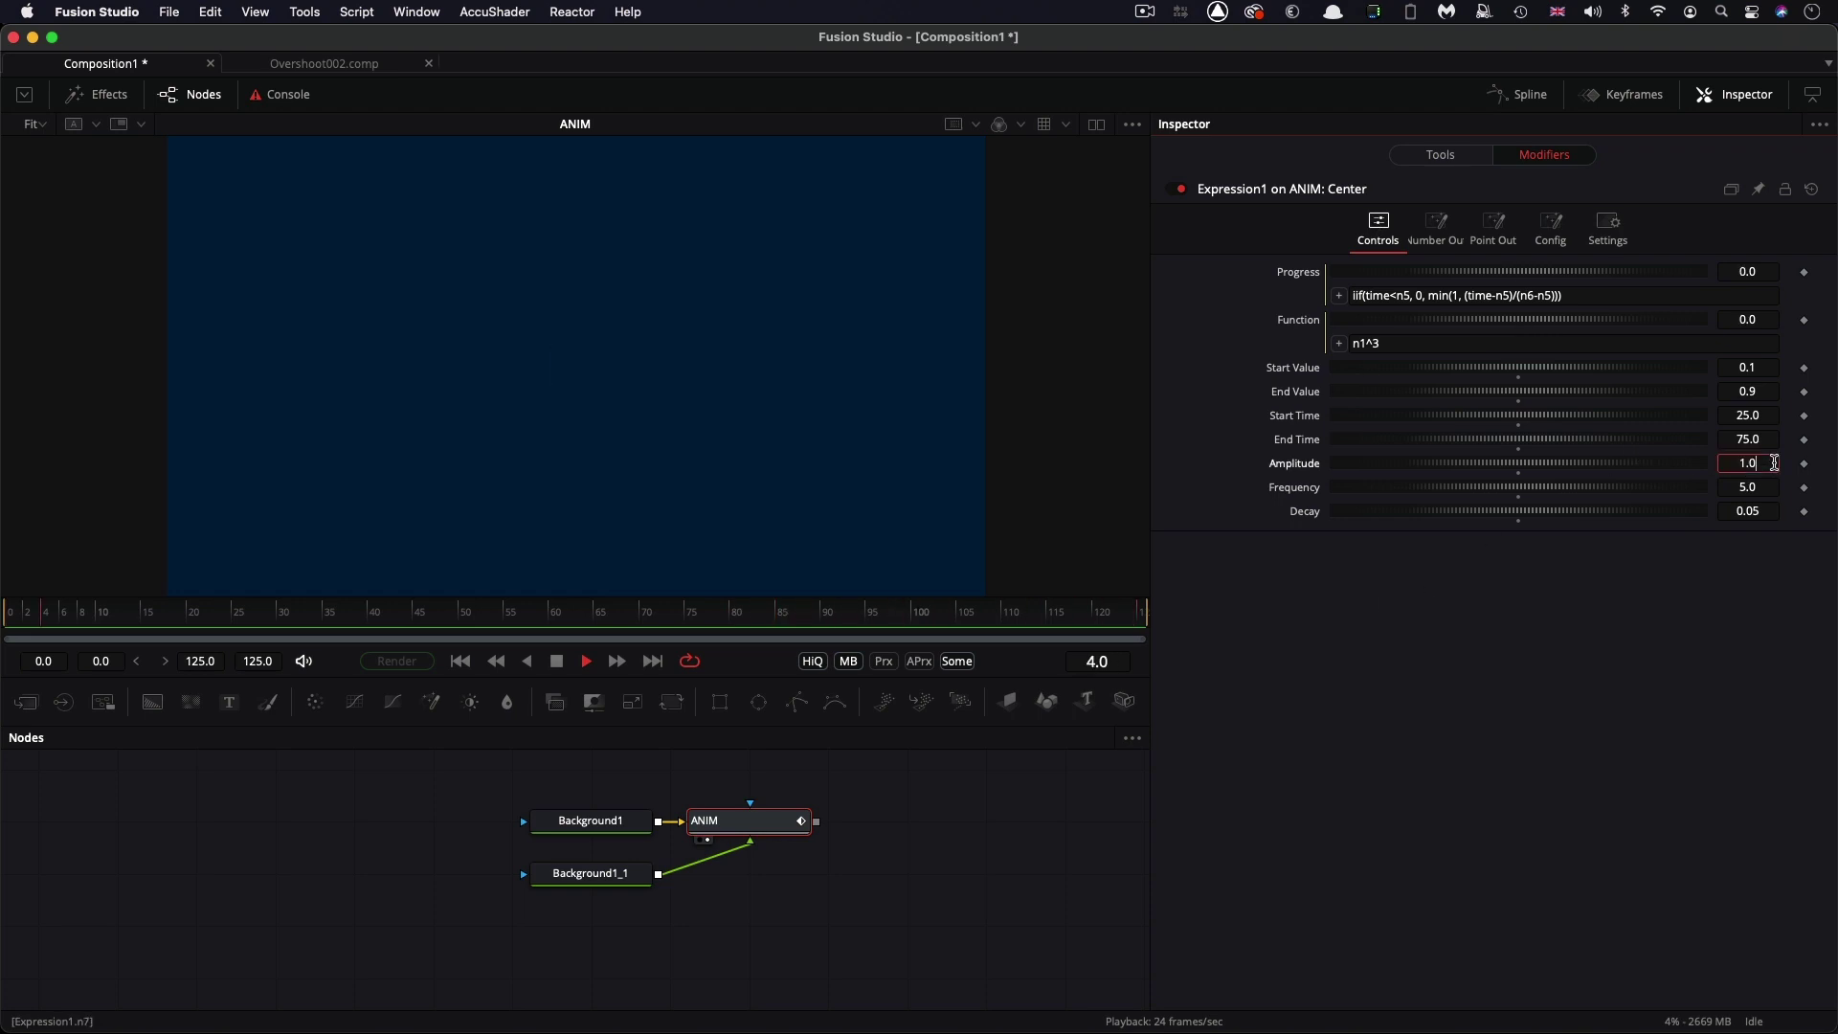
pyautogui.write('0.5')
pyautogui.press('Tab')
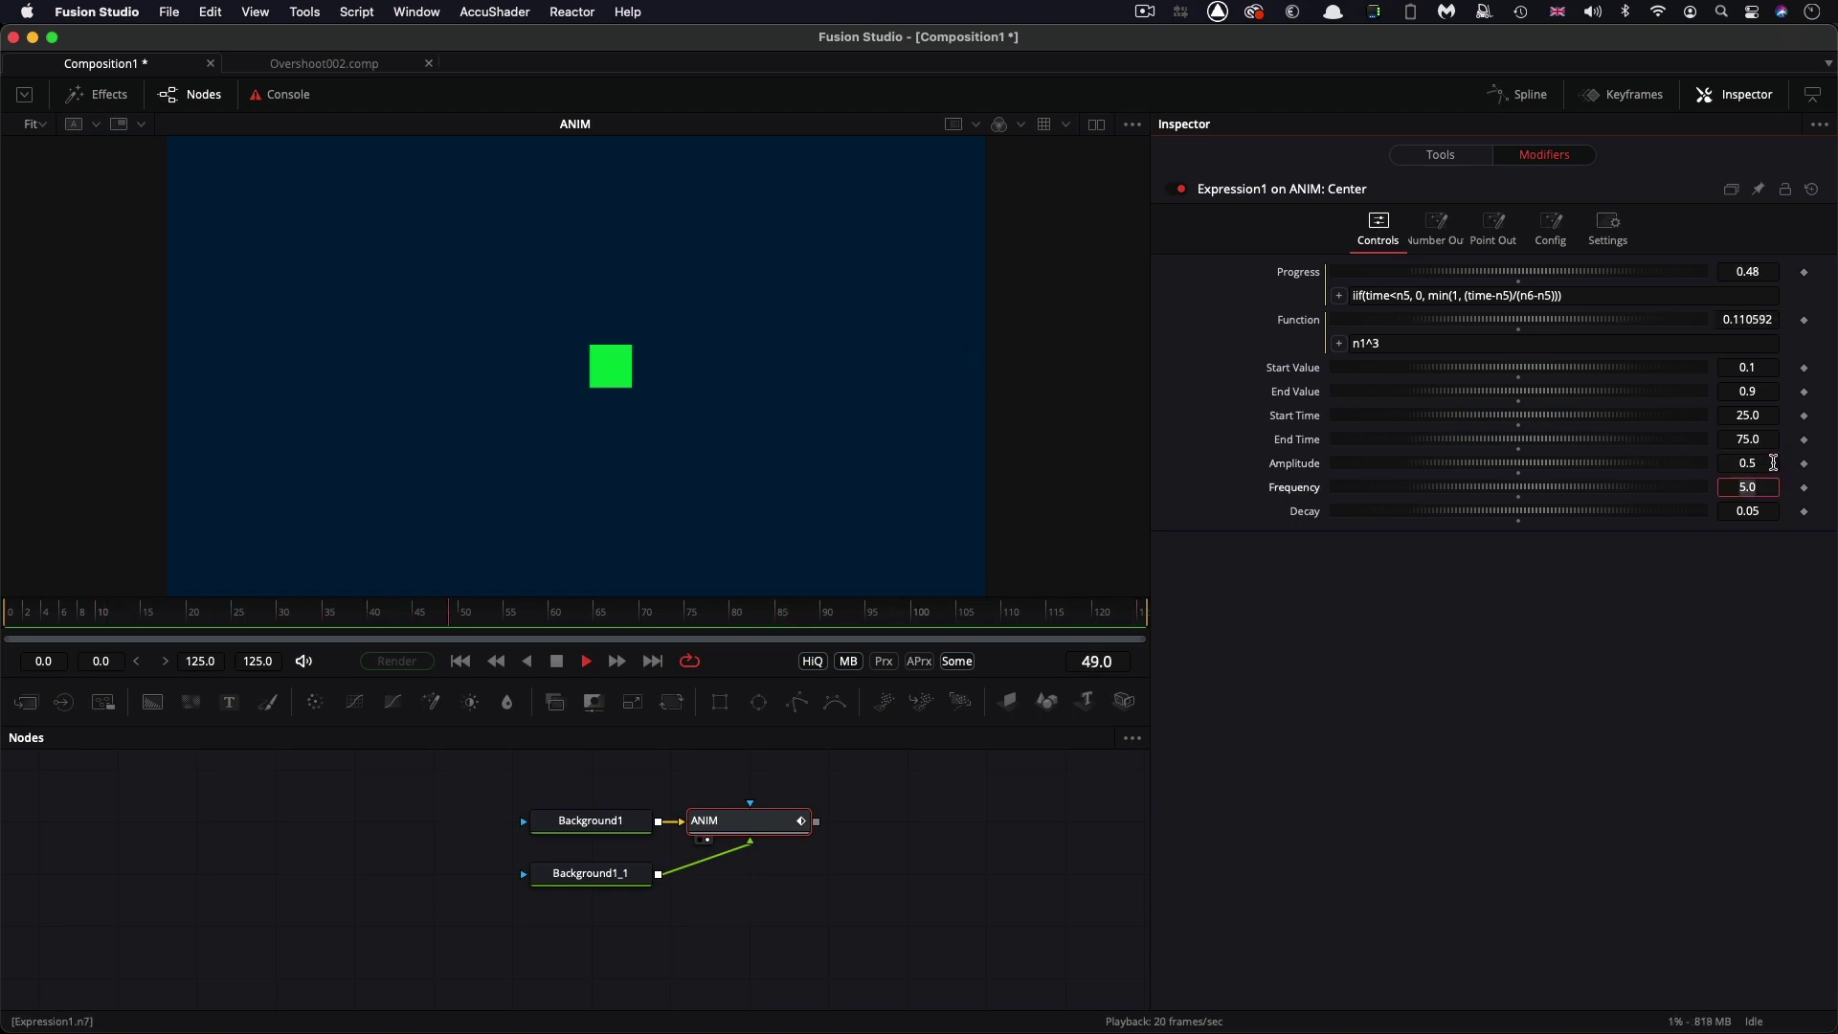
pyautogui.click(460, 661)
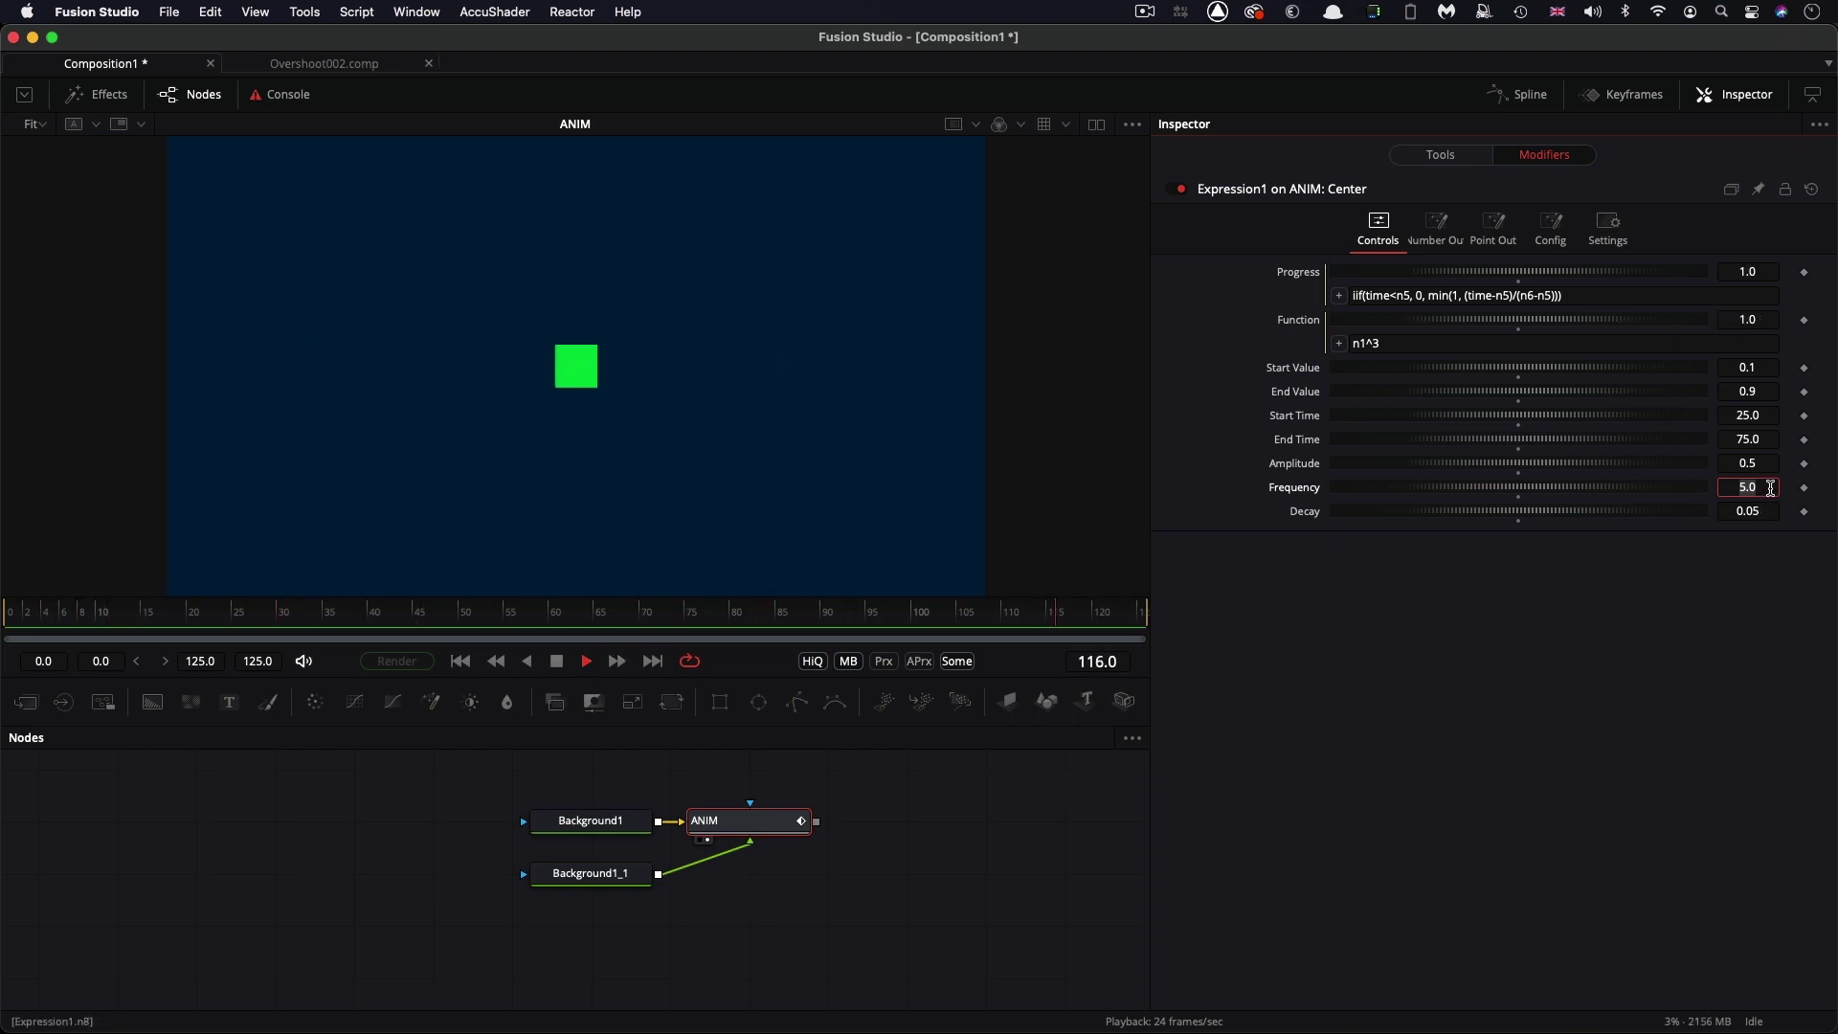
pyautogui.write('10')
pyautogui.press('Tab')
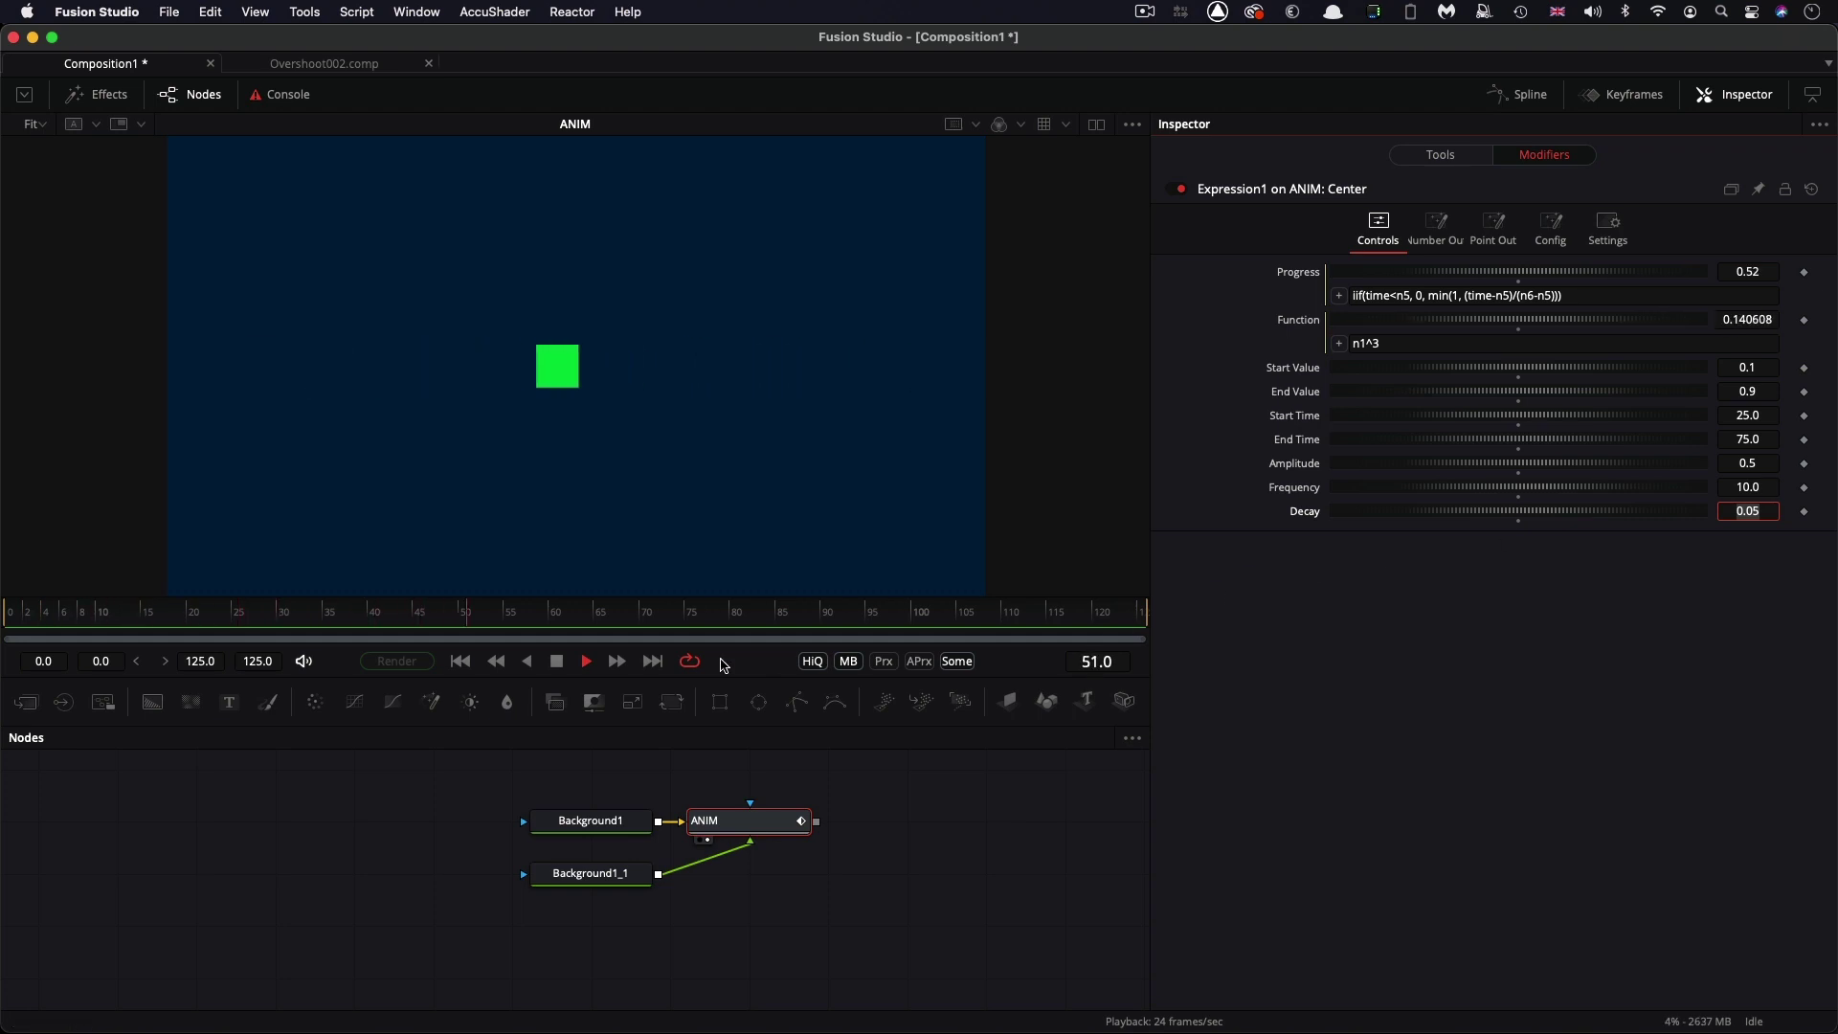
# Stop playback and restore Amplitude 1.0 and Frequency 5.0
pyautogui.click(557, 661)
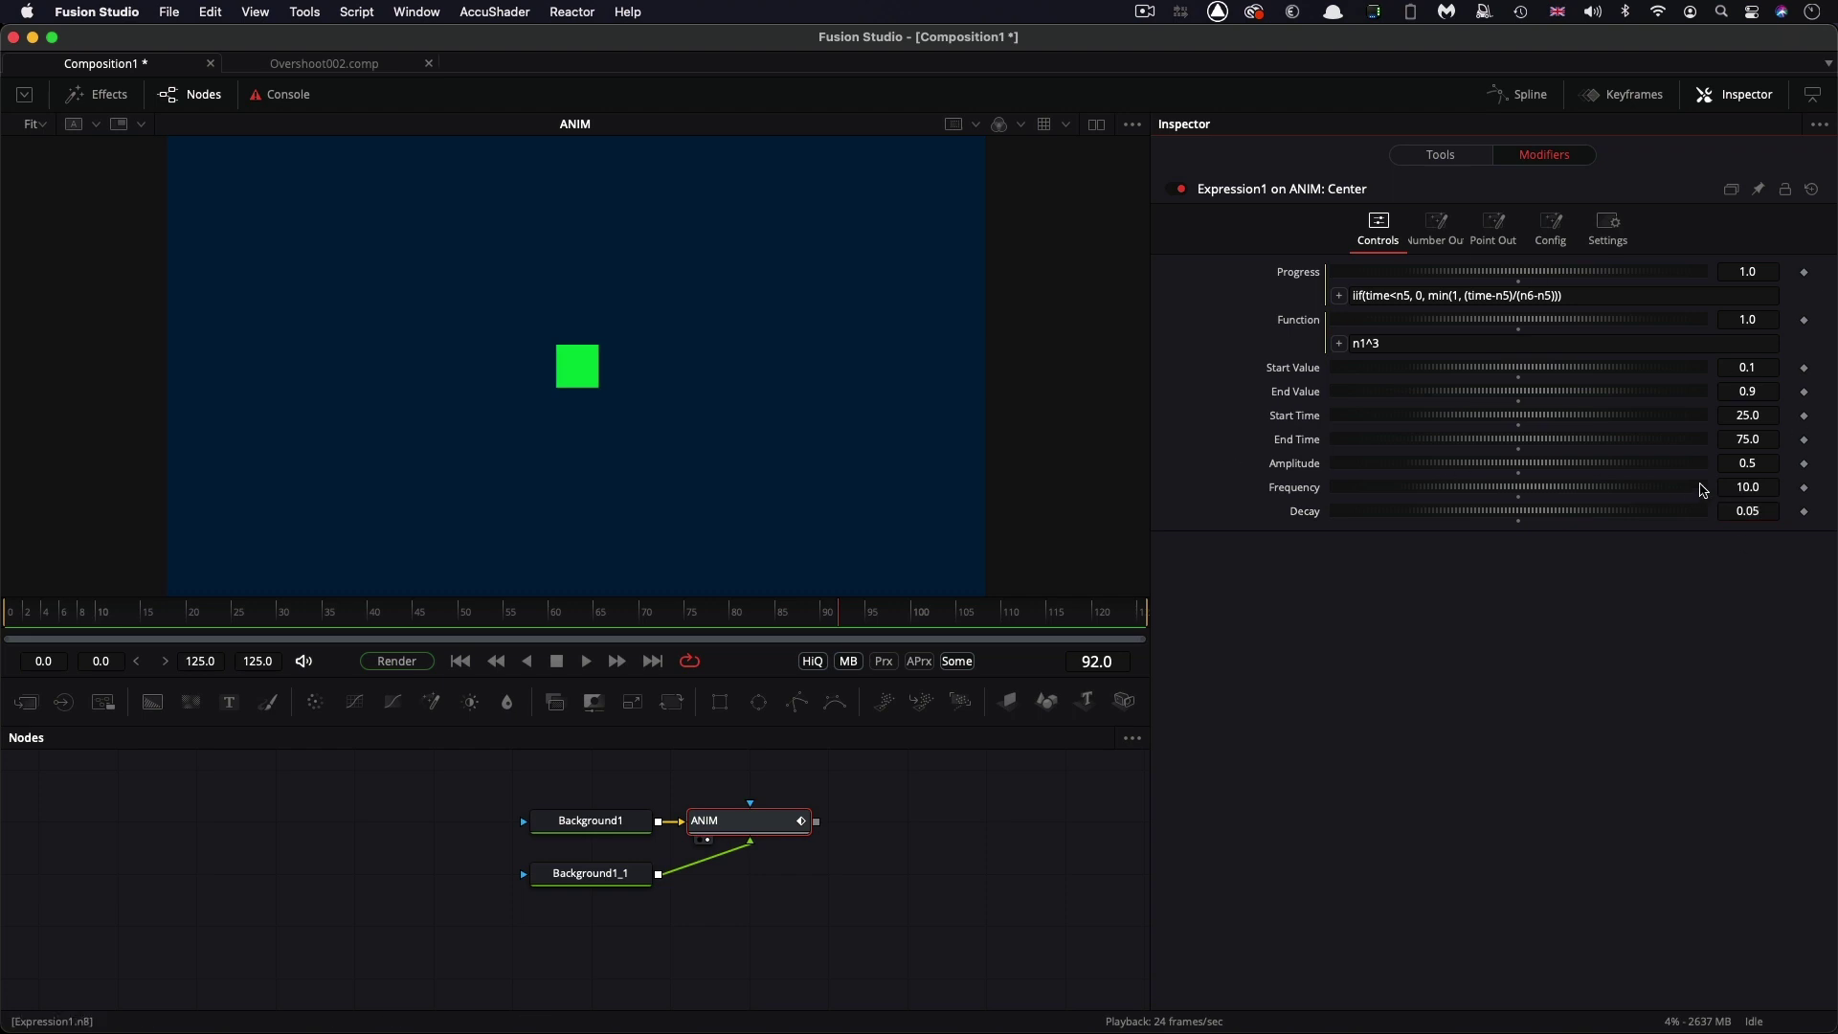
pyautogui.click(1767, 462)
pyautogui.write('1')
pyautogui.press('Tab')
pyautogui.write('5')
pyautogui.press('Tab')
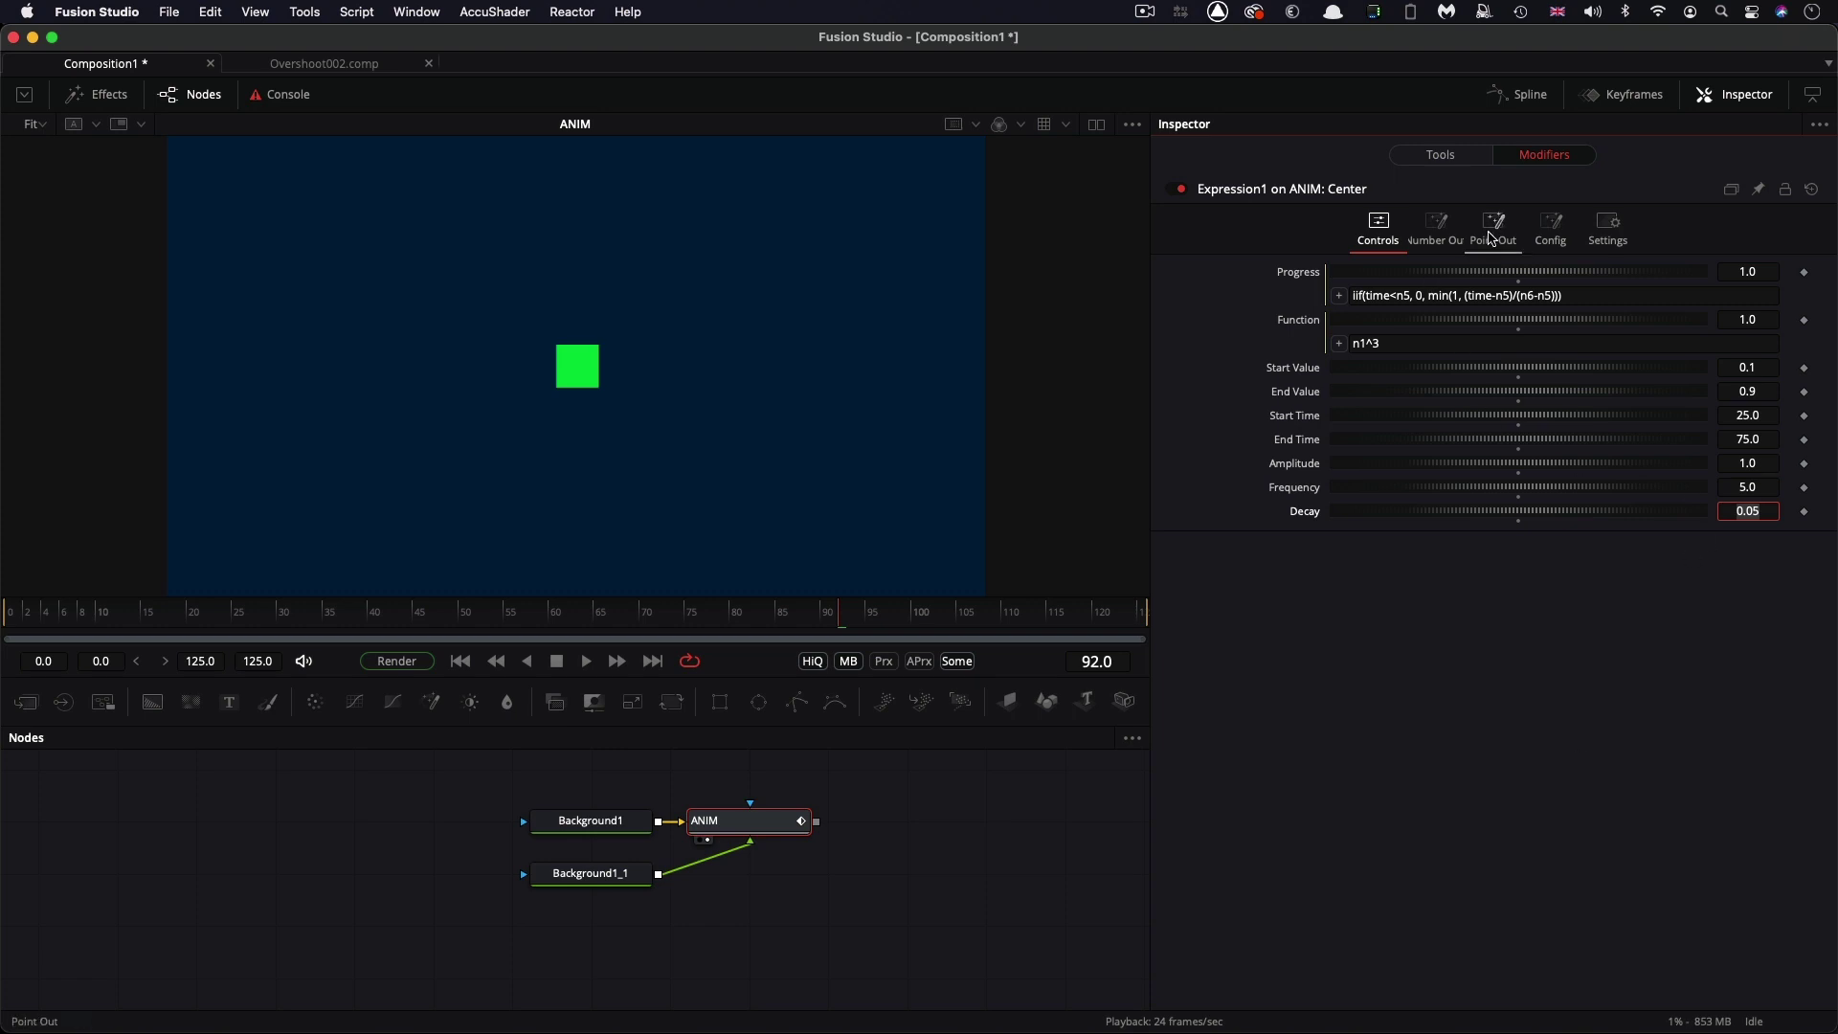
# Replace Point Expression X with the three-line if(time < n6, …) overshoot formula
pyautogui.click(1494, 229)
pyautogui.click(1665, 283)
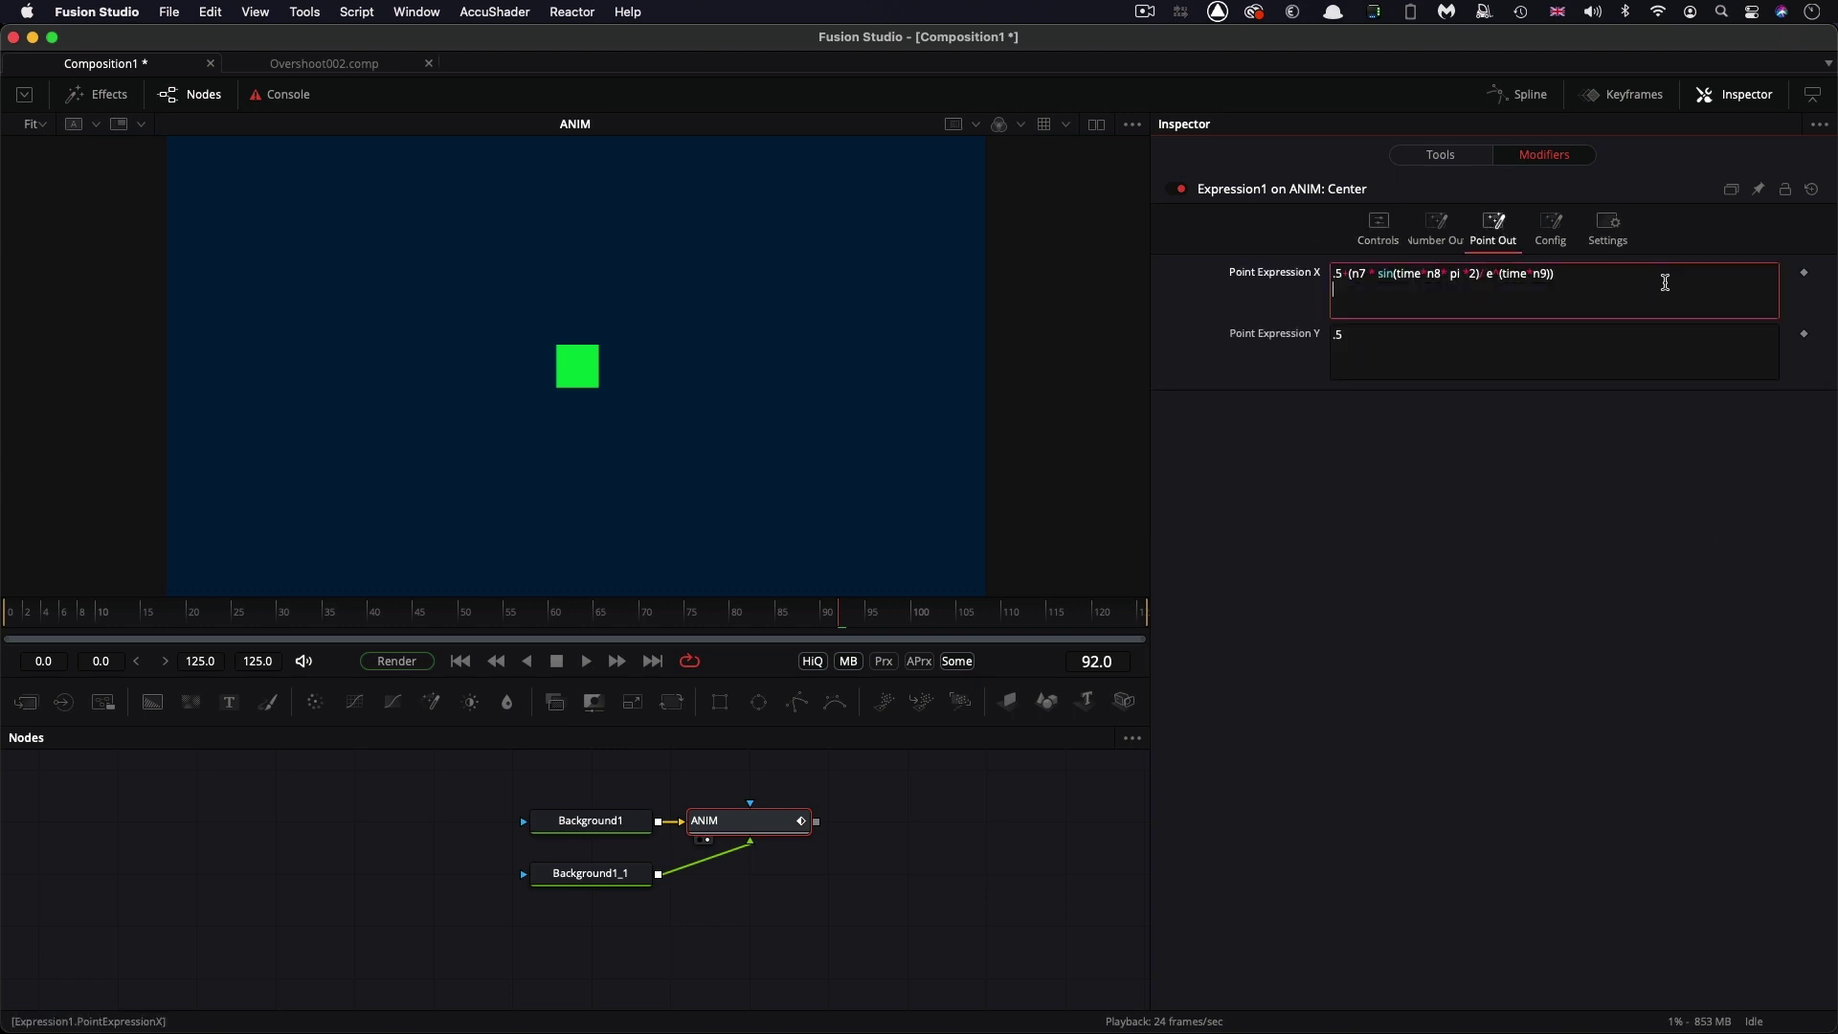
pyautogui.press('super+a')
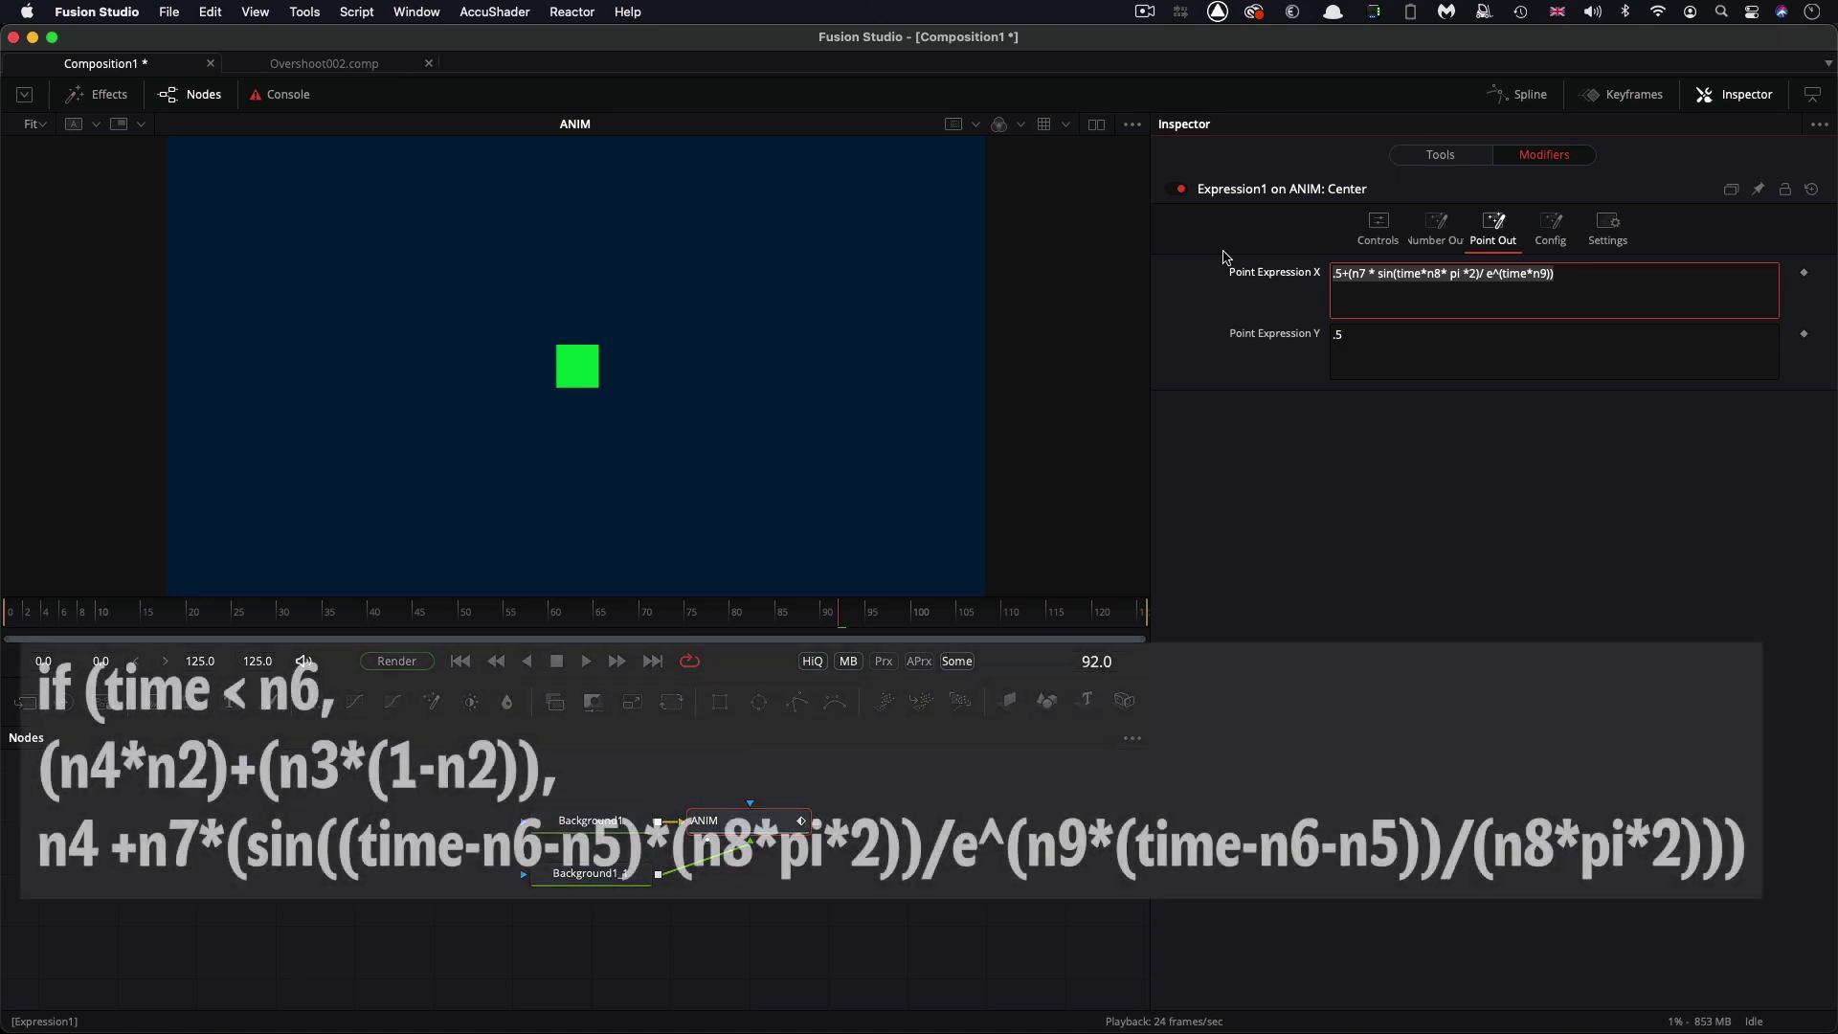
pyautogui.write('if (time < n6, (n4*n2)+(n3*(1-n2)), n4 +n7*(sin((time-n6-n5)*(n8*pi*2))/e^(n9*(time-n6-n5))/(n8*pi*2)))')
pyautogui.moveTo(1154, 338); pyautogui.dragTo(1134, 337)
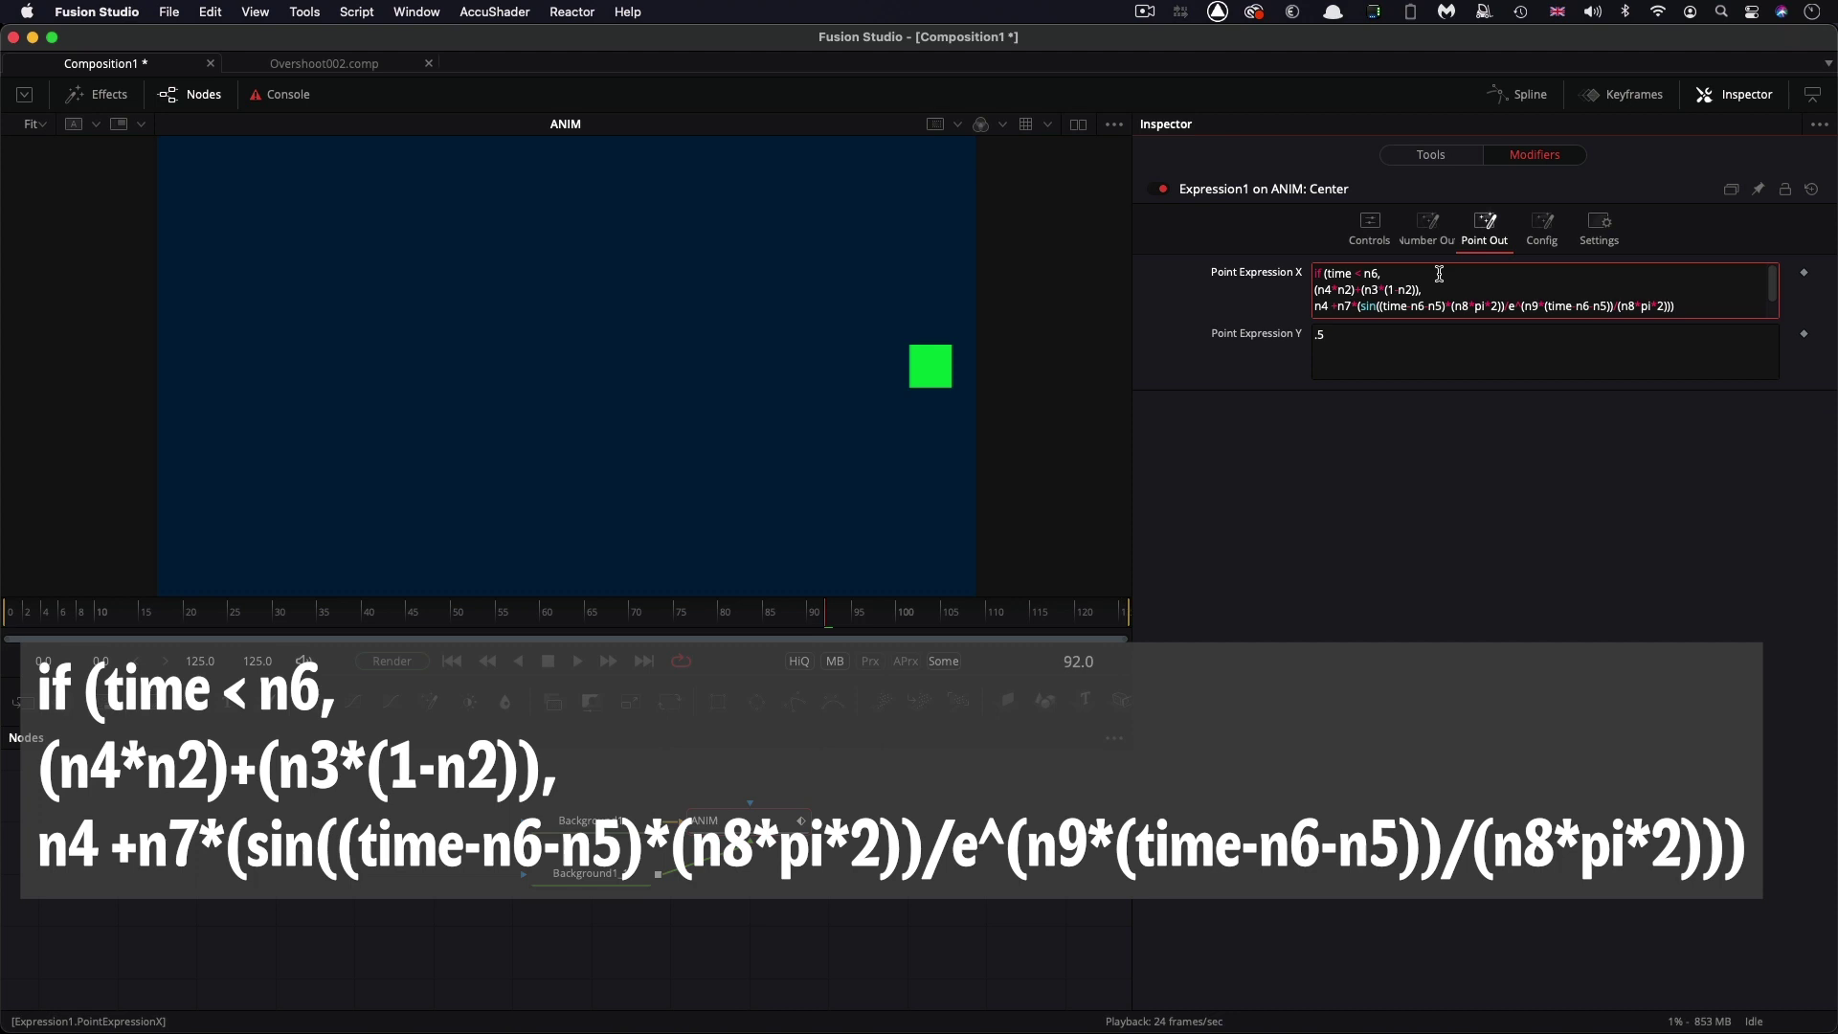
# Review the formula's pre-start blend line and n8*pi term, then rewind to frame 0
pyautogui.click(1368, 227)
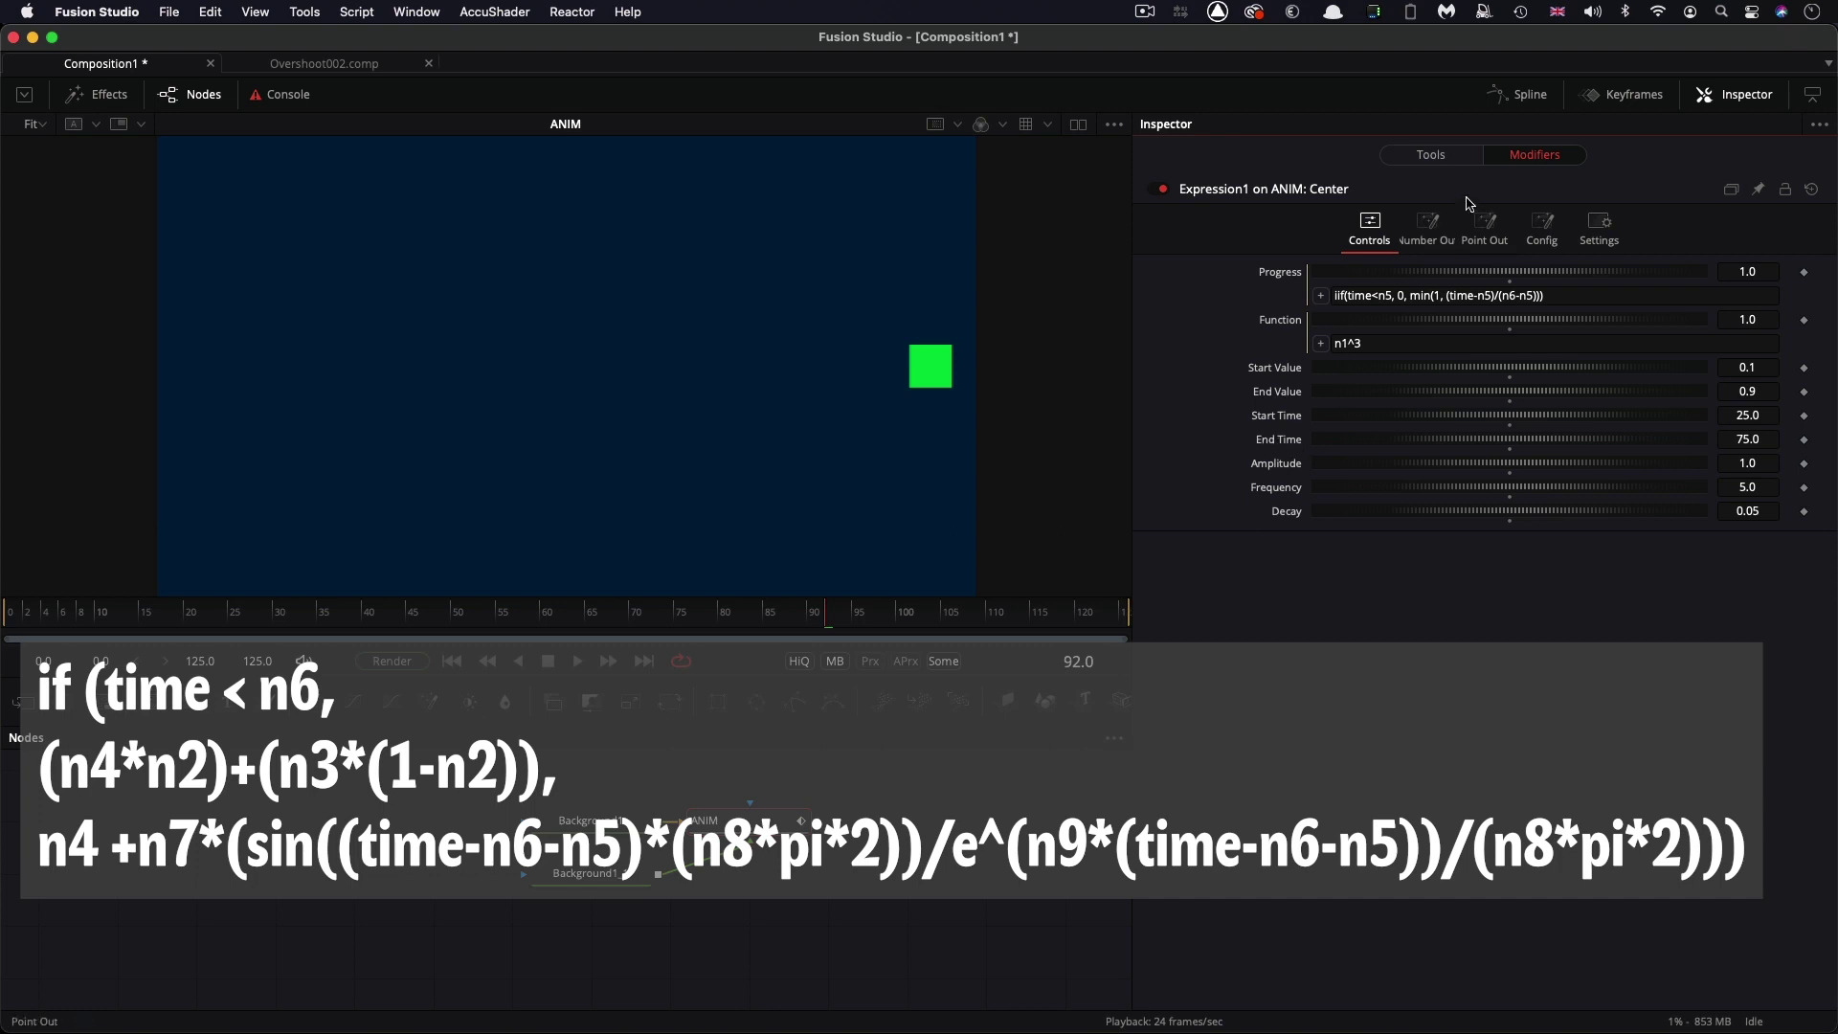
pyautogui.click(1483, 224)
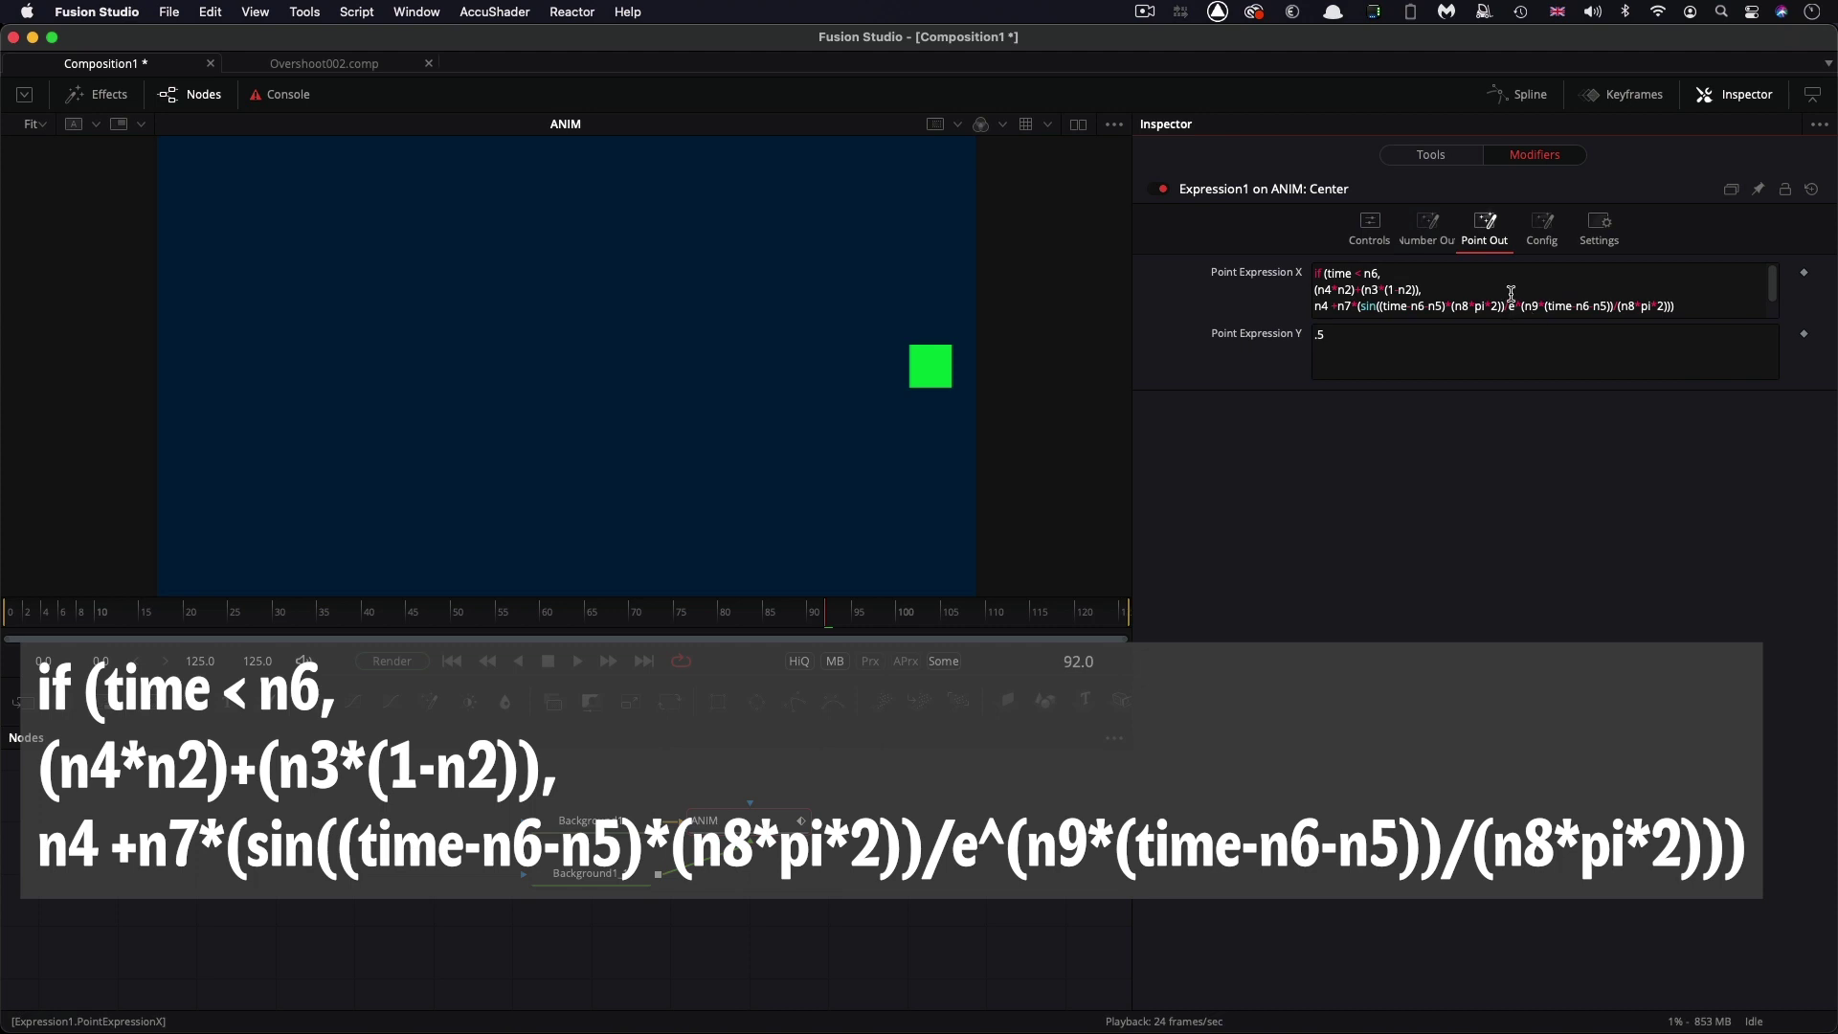
pyautogui.moveTo(1418, 288); pyautogui.dragTo(1298, 288)
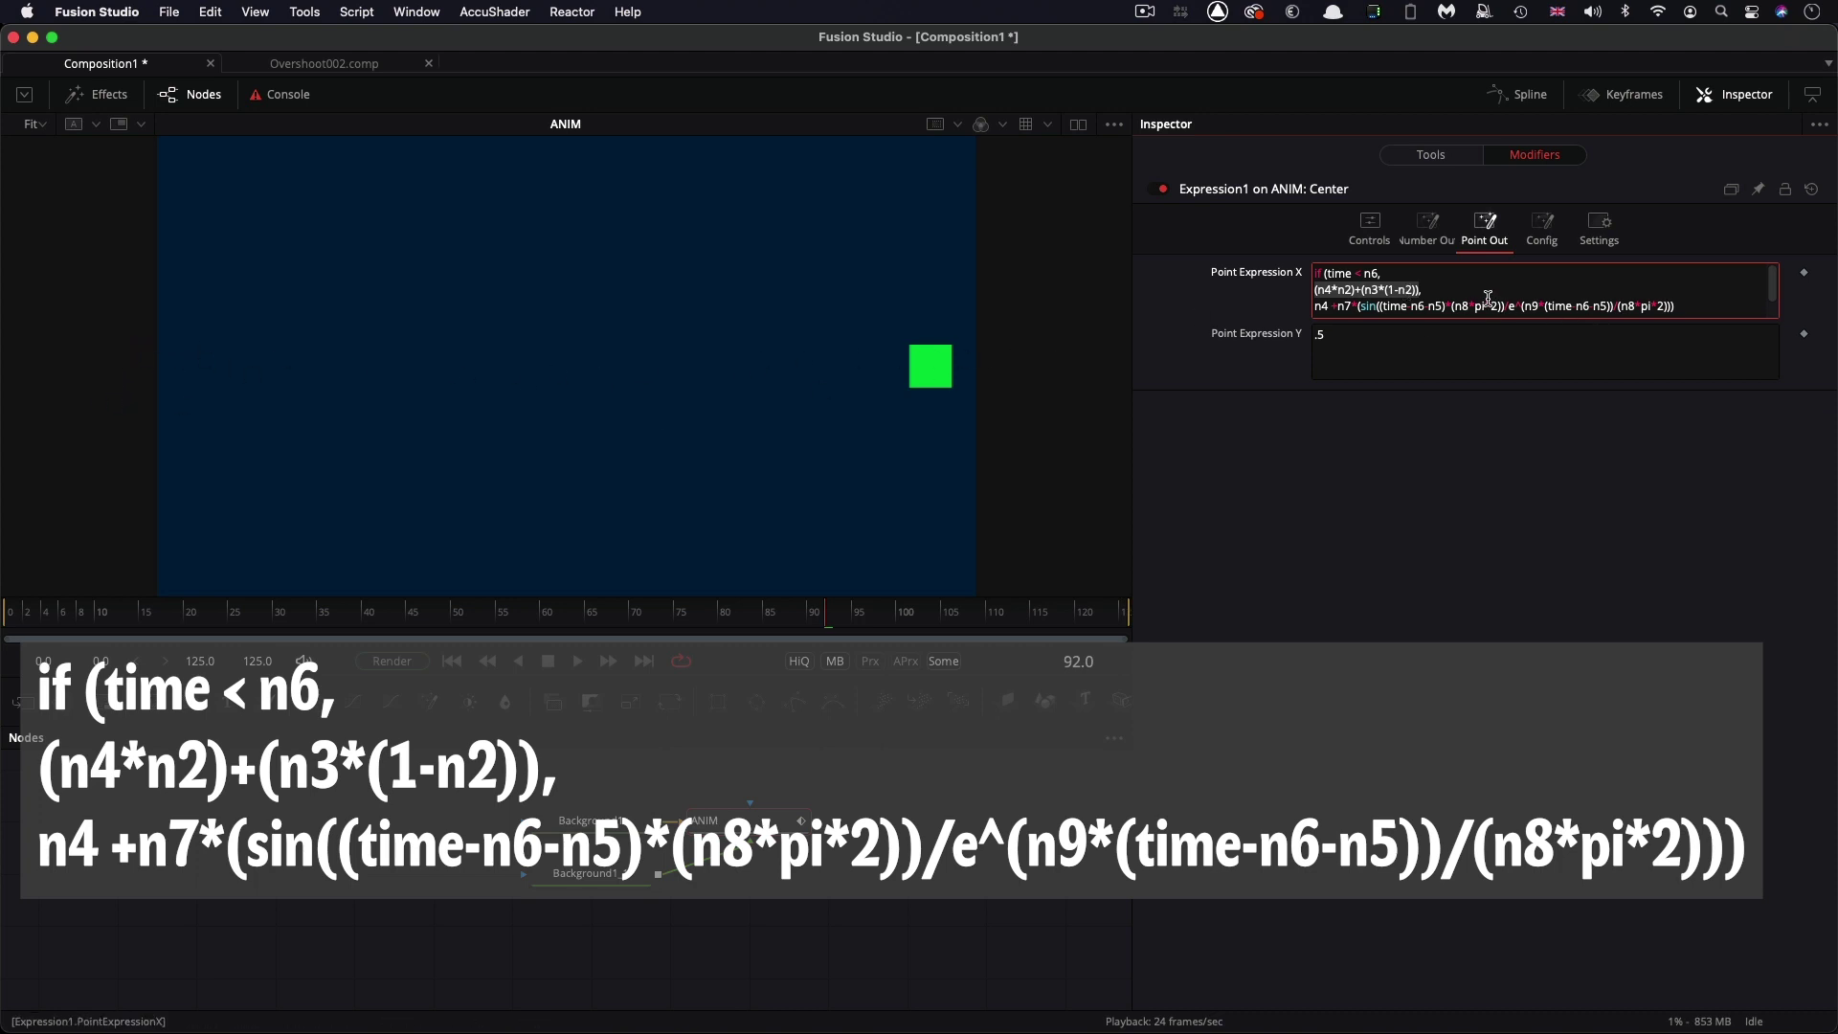
pyautogui.click(1719, 305)
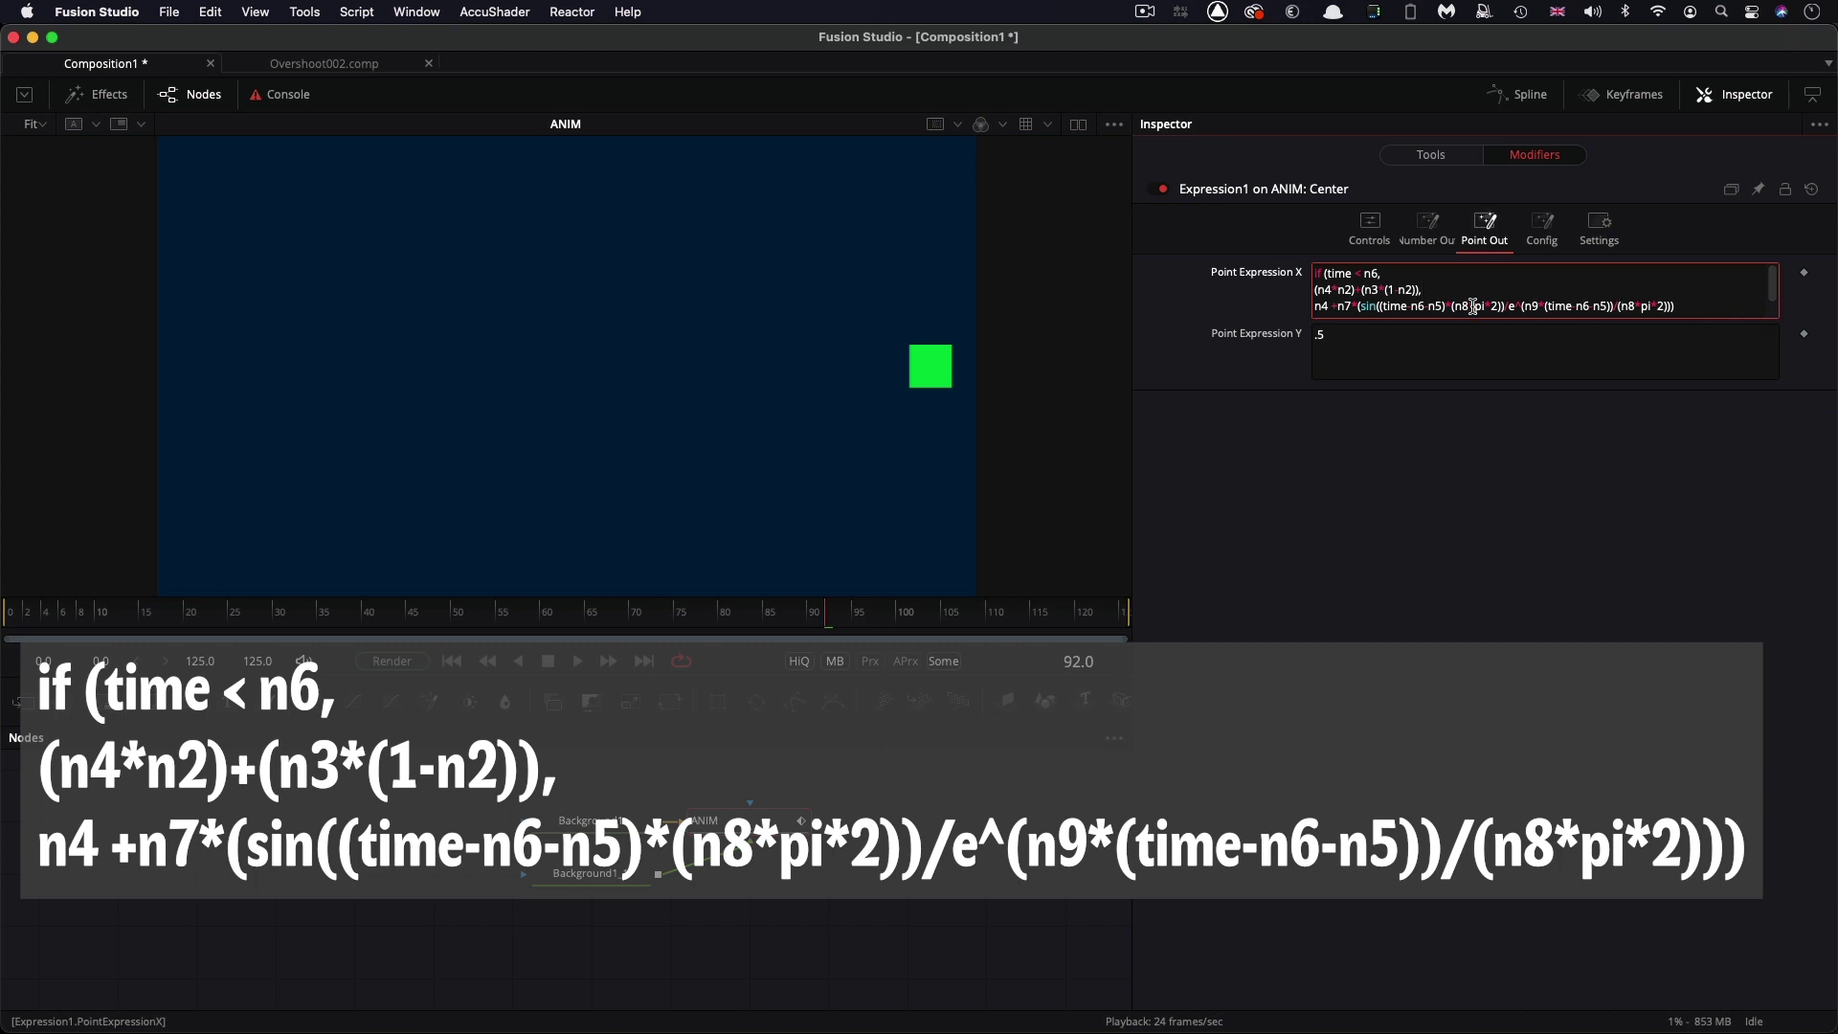
pyautogui.moveTo(1454, 303); pyautogui.dragTo(1486, 301)
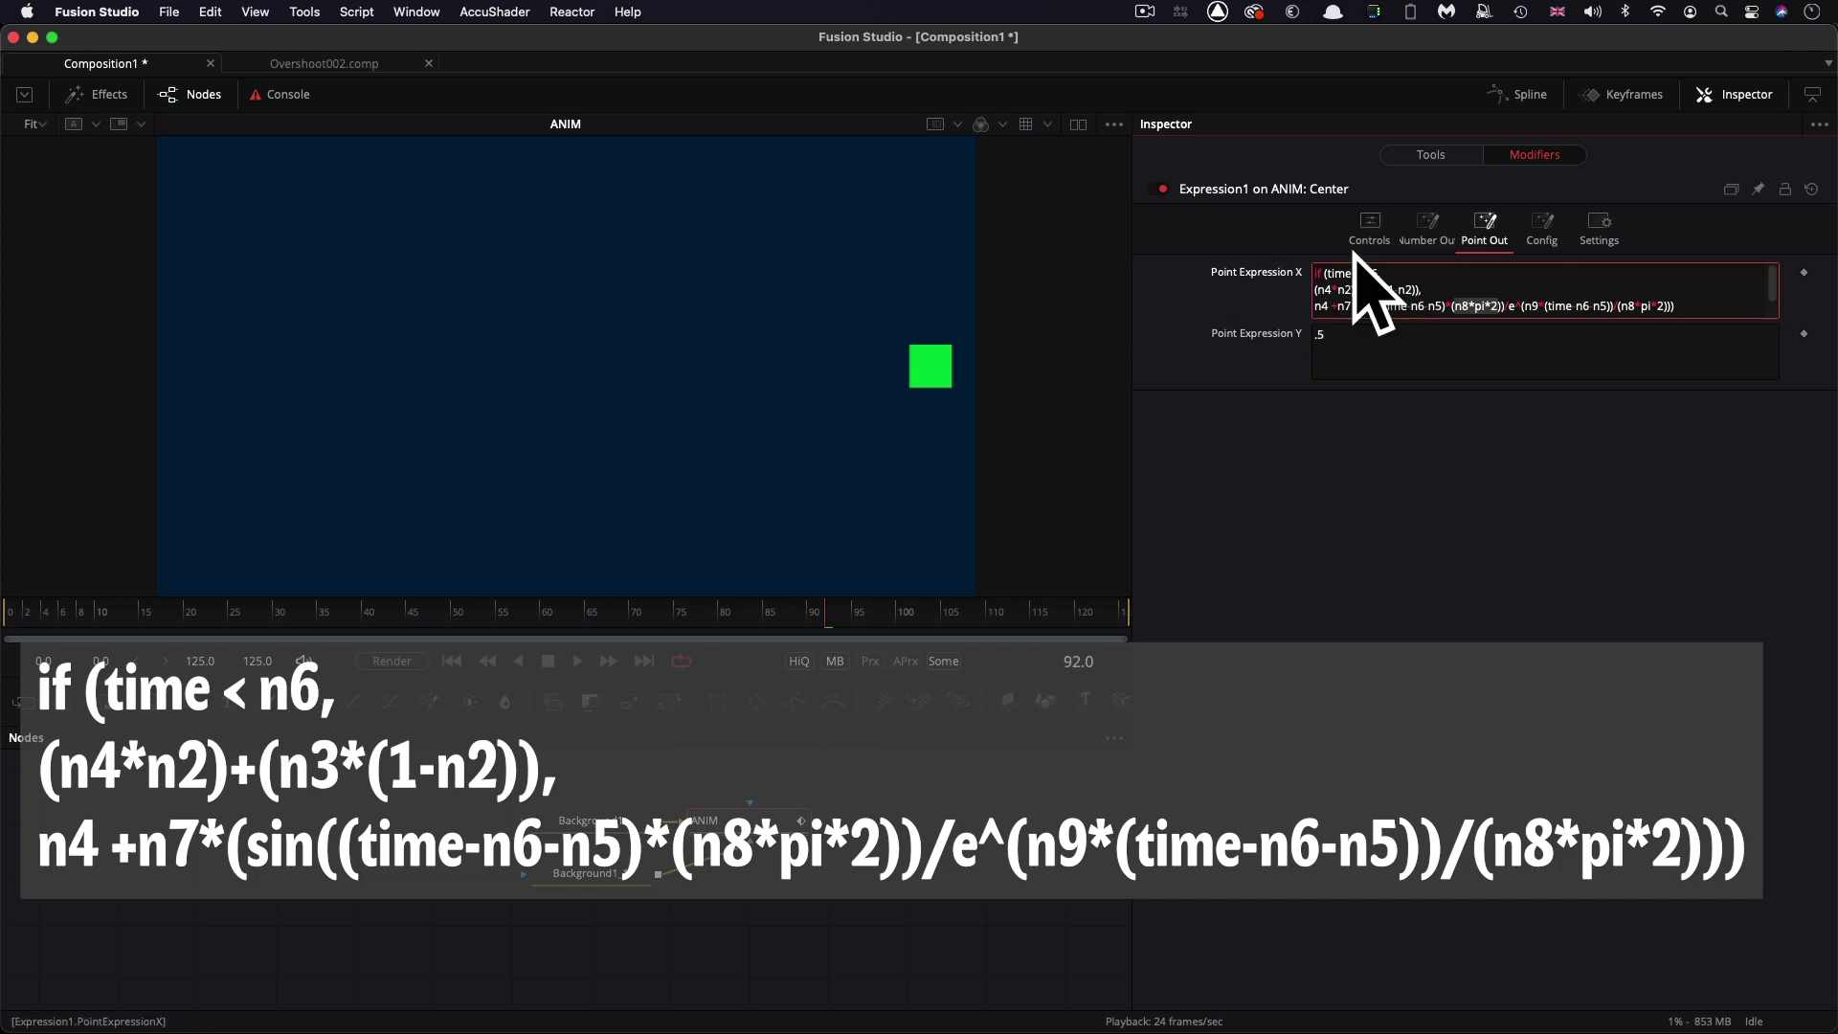
pyautogui.click(452, 661)
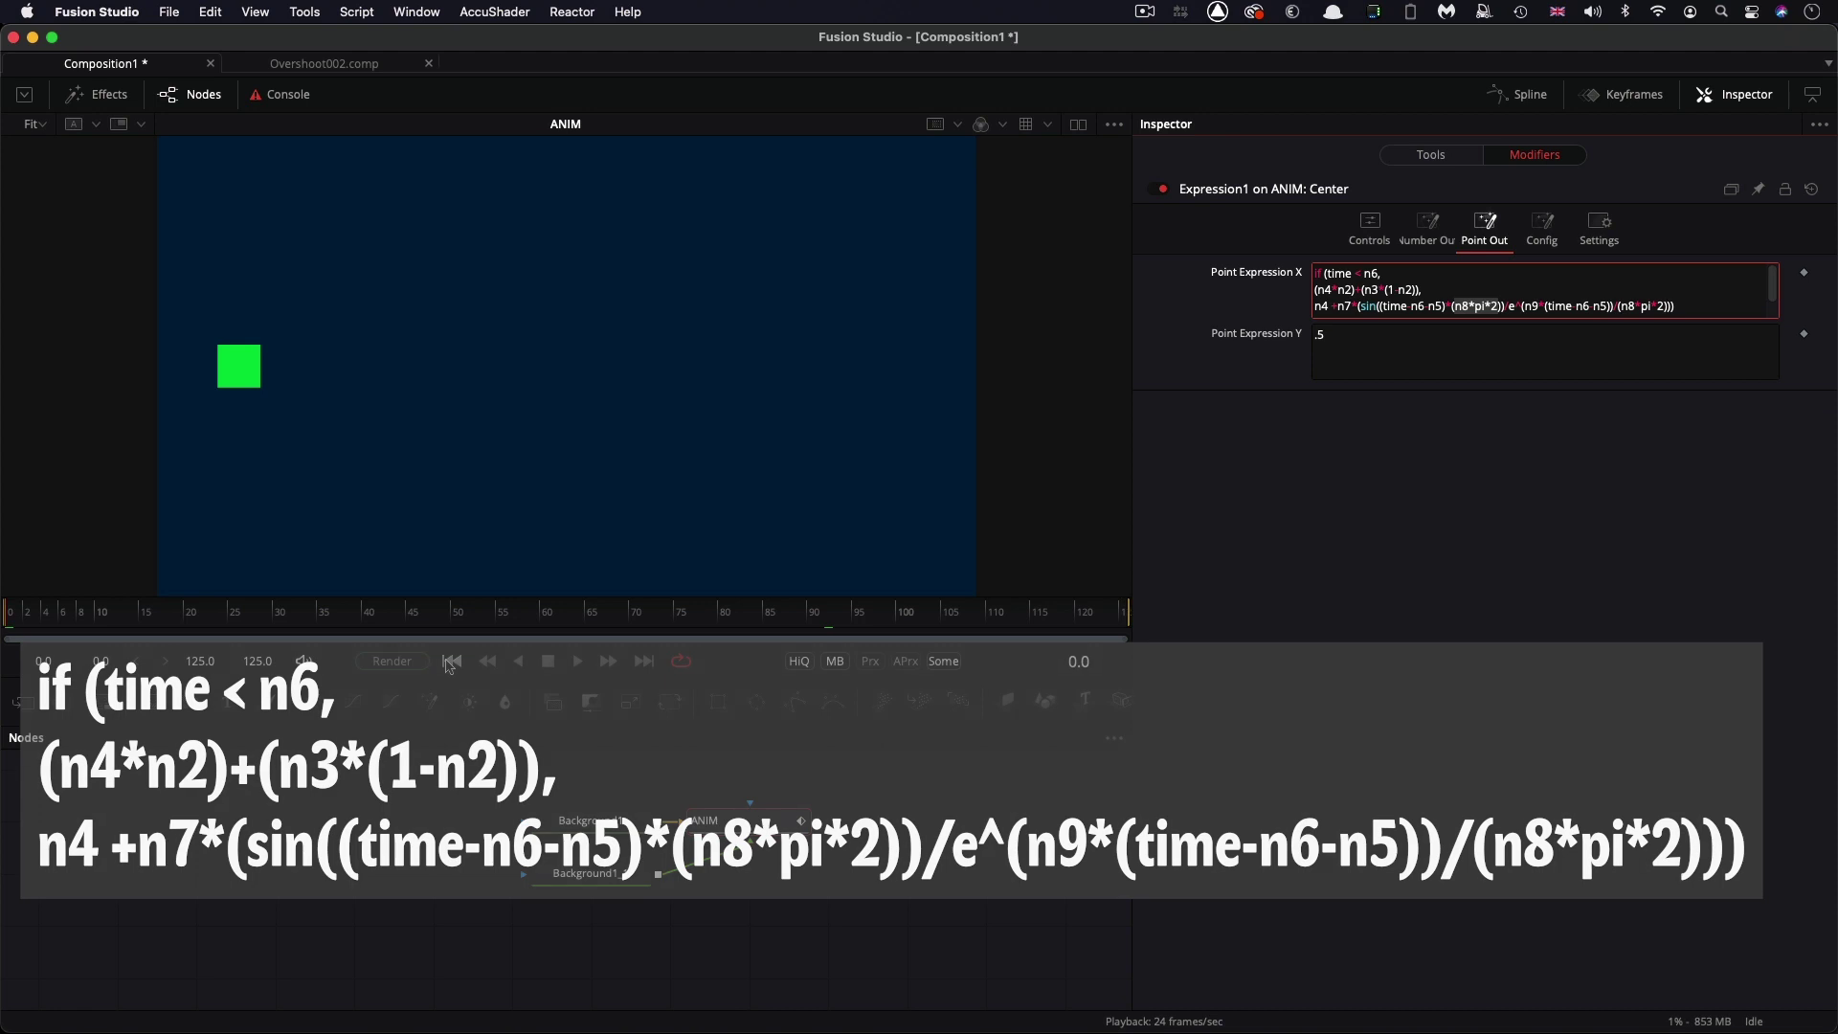
# Set Start Value 0 and Start Time 0, keeping the End Value
pyautogui.click(1369, 228)
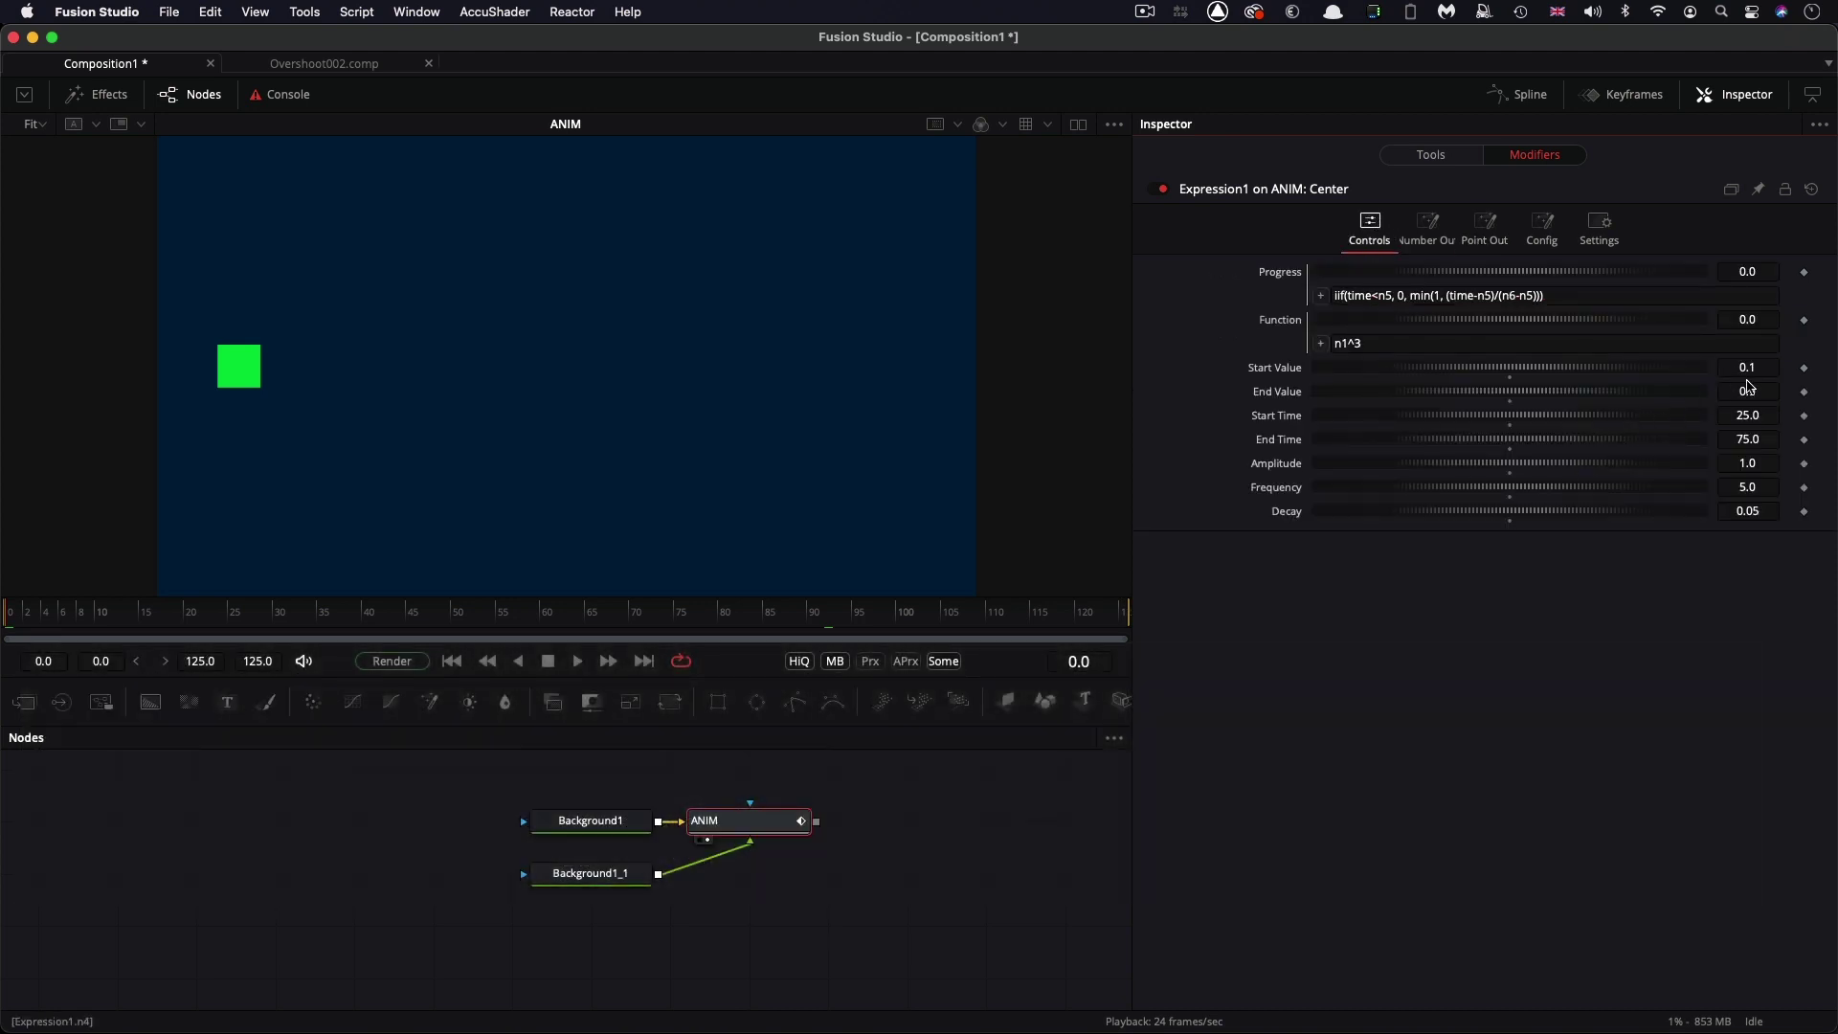
pyautogui.click(1768, 368)
pyautogui.write('0')
pyautogui.press('Tab')
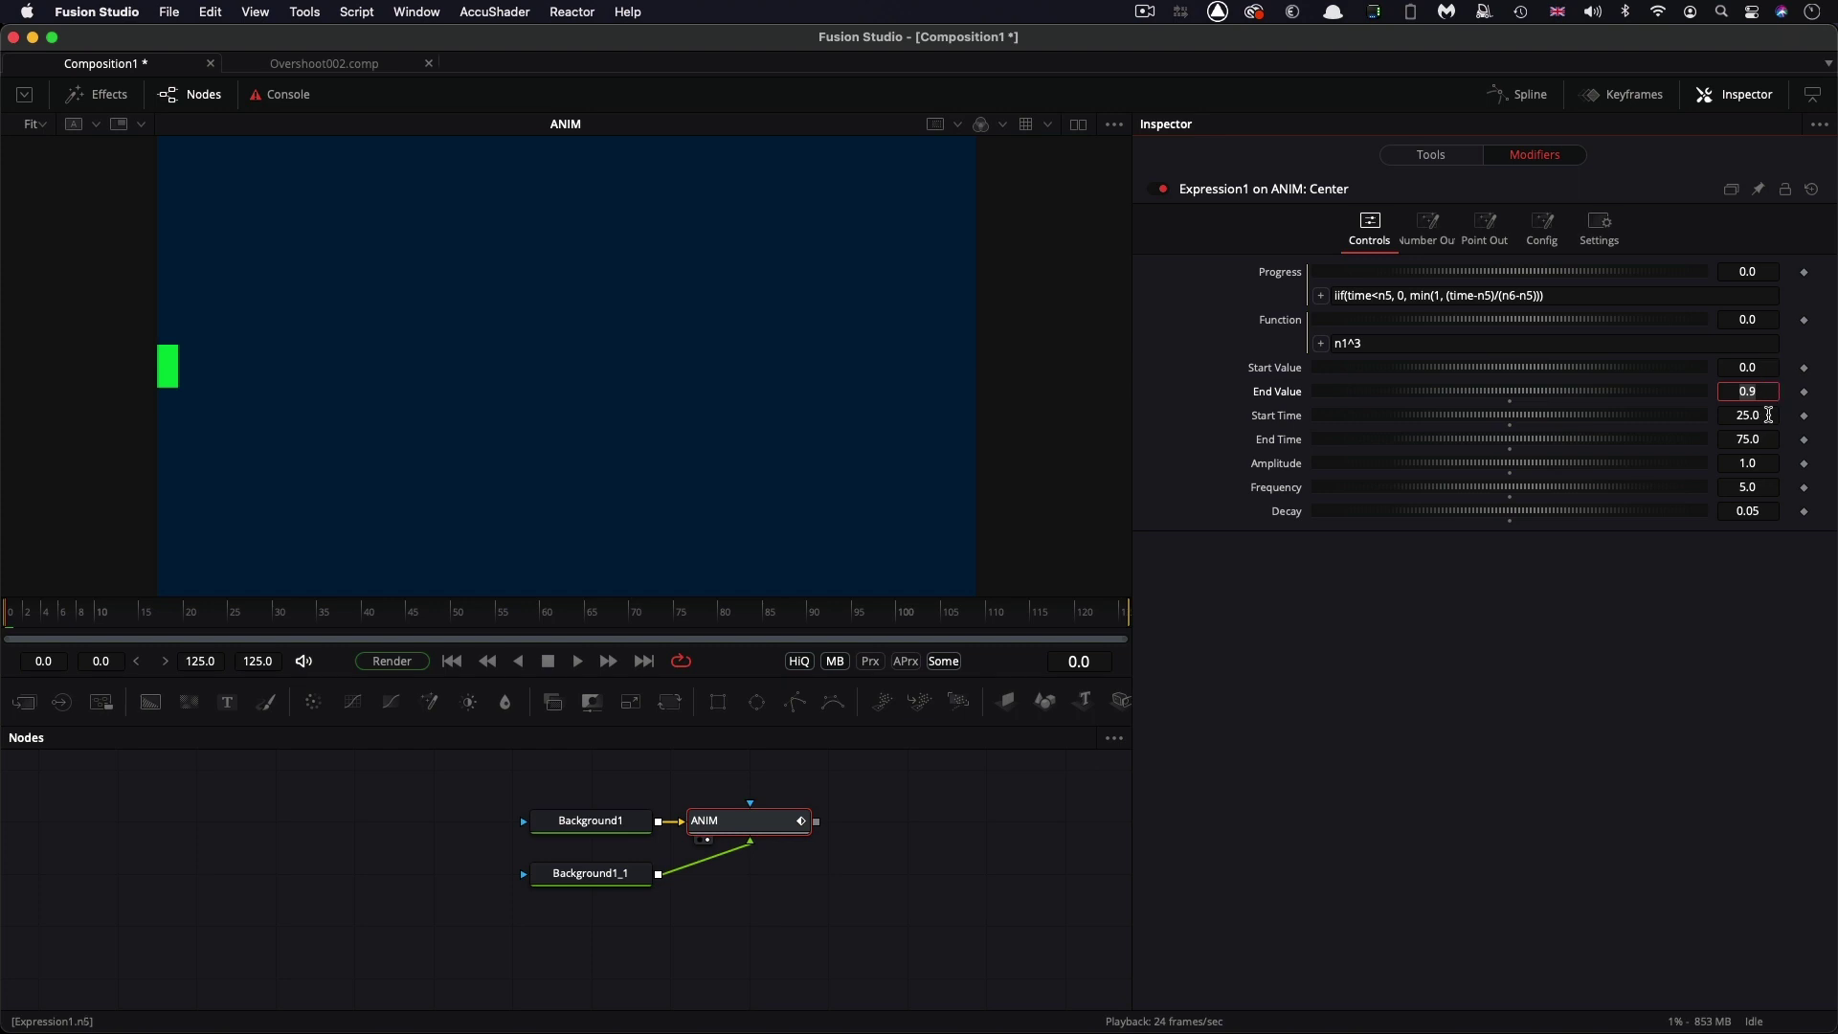
pyautogui.press('Tab')
pyautogui.write('0')
pyautogui.press('Tab')
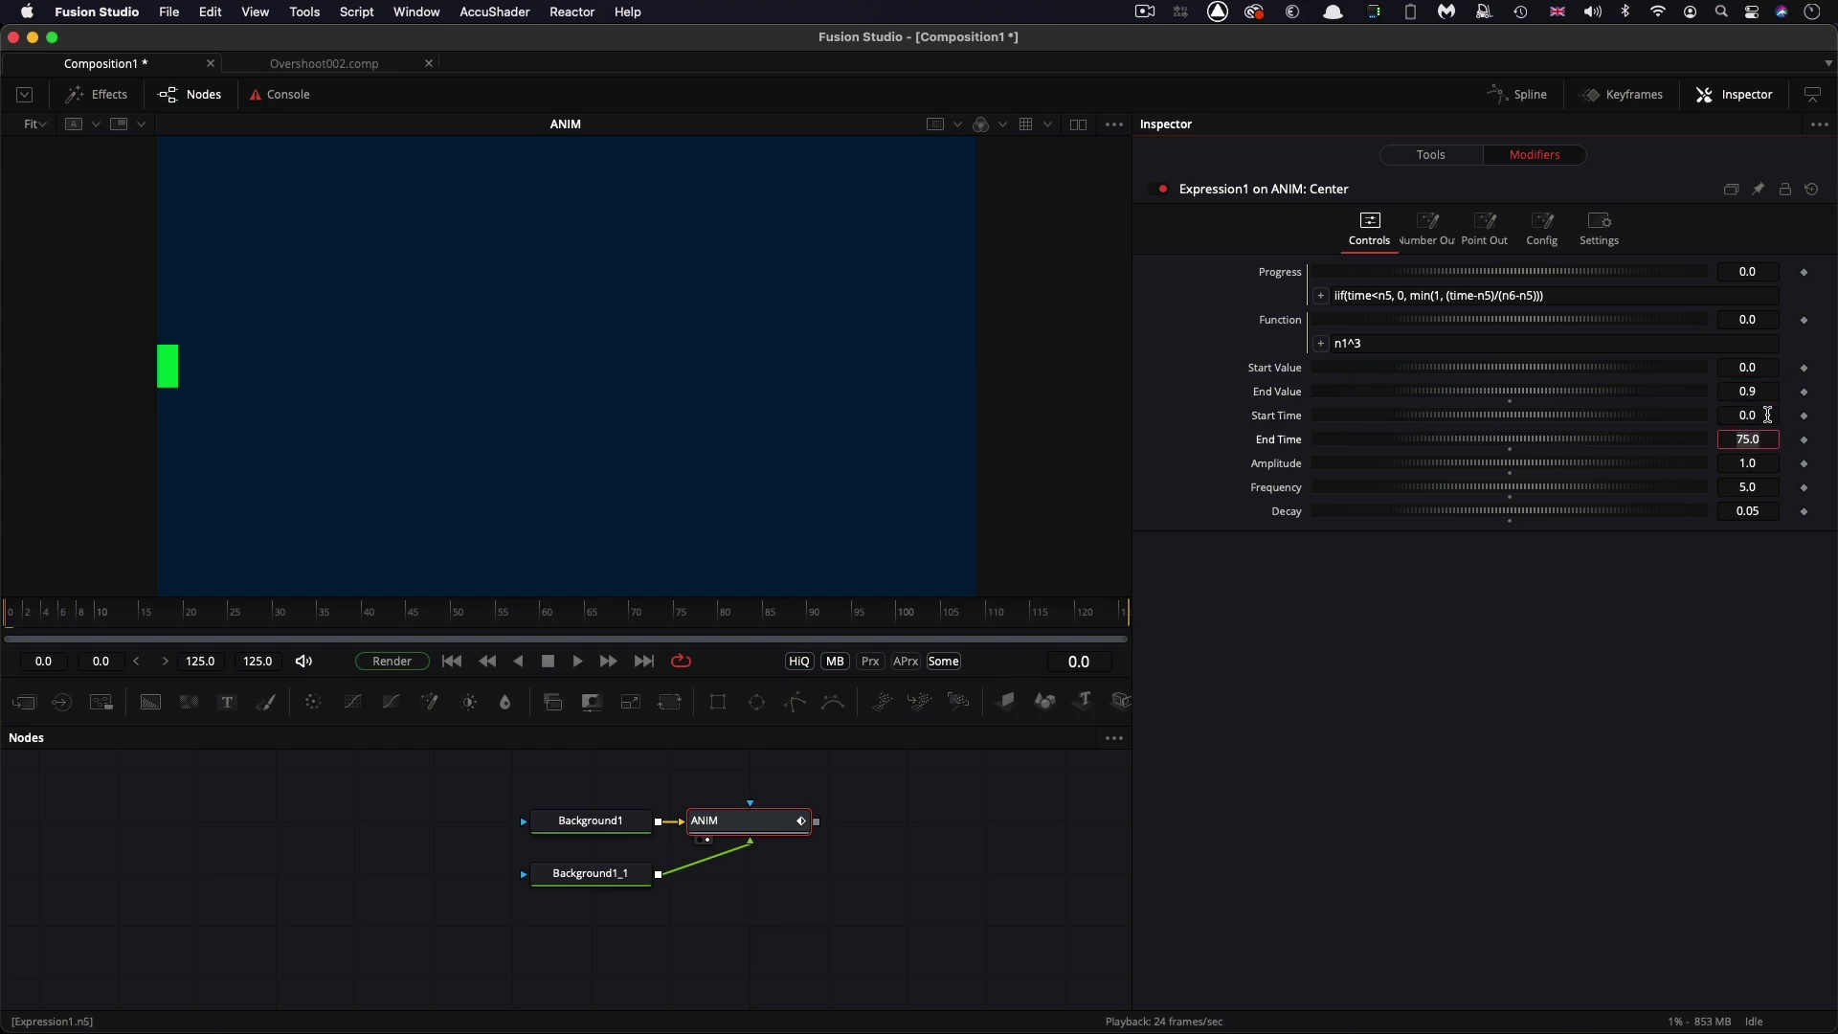
# While playing, set Amplitude 2, Frequency 8 and Decay 0.5
pyautogui.click(578, 660)
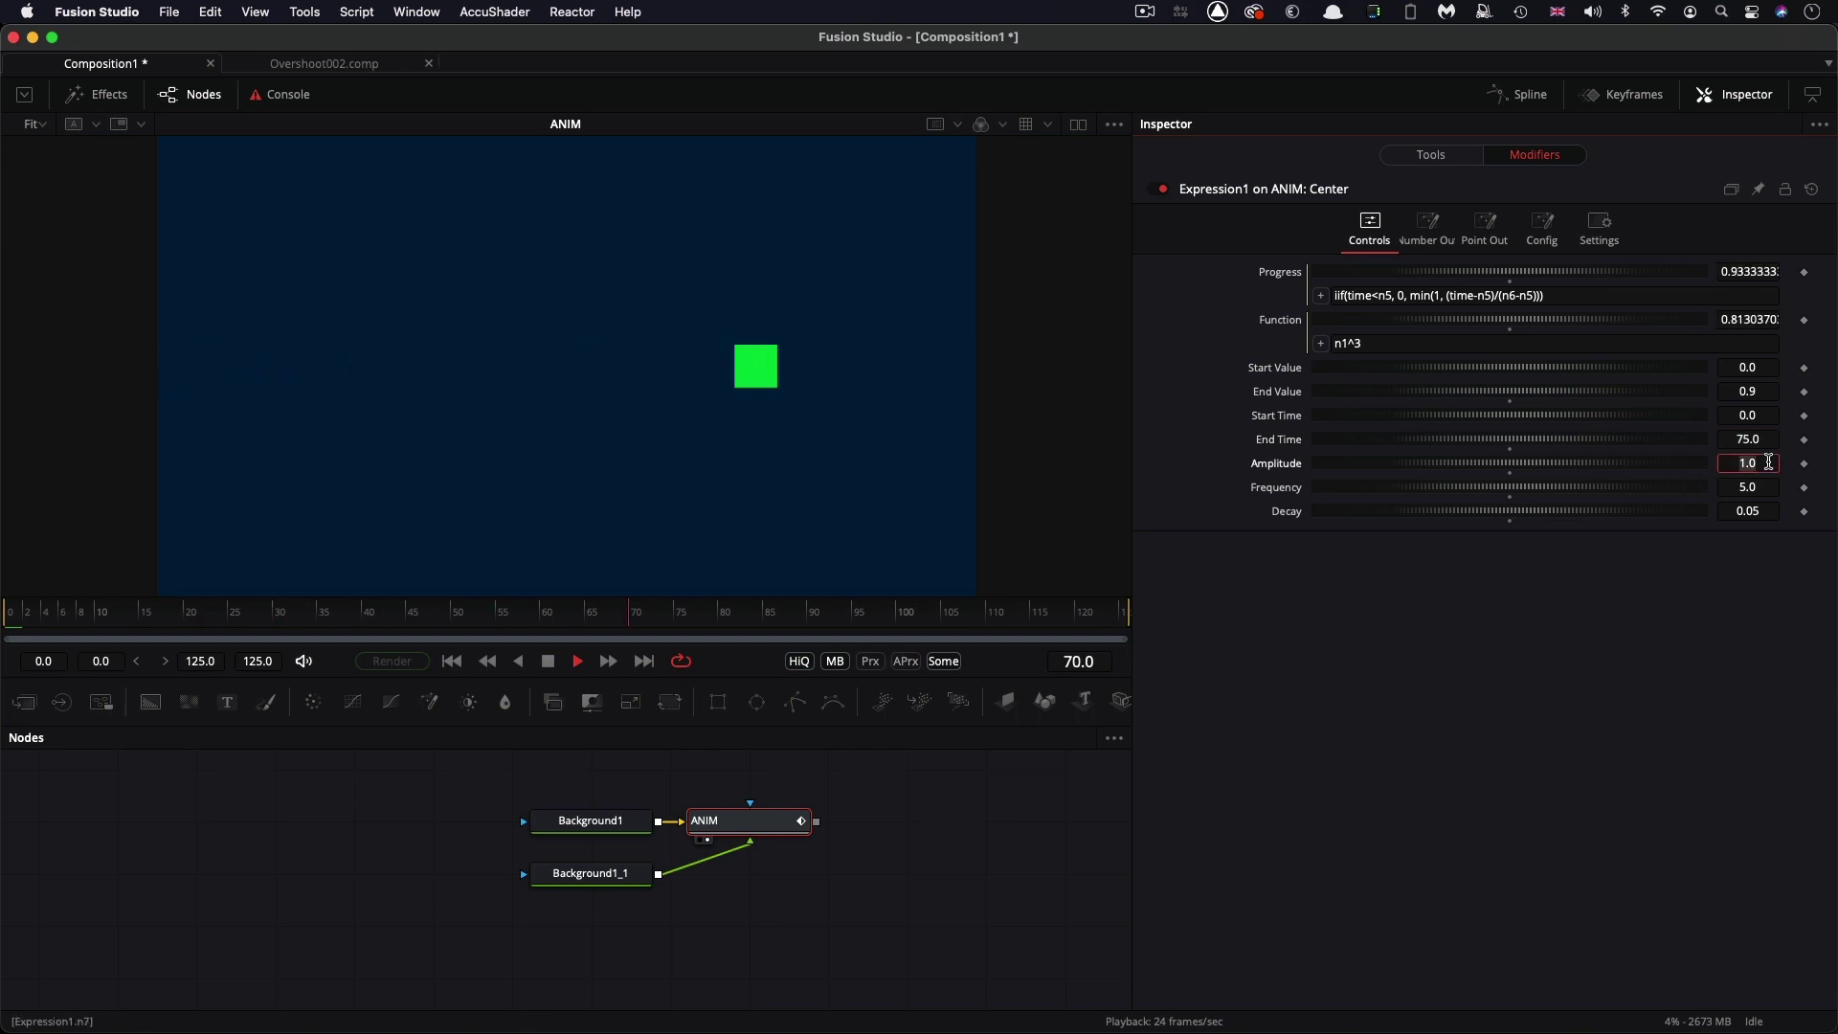
pyautogui.write('2')
pyautogui.press('Tab')
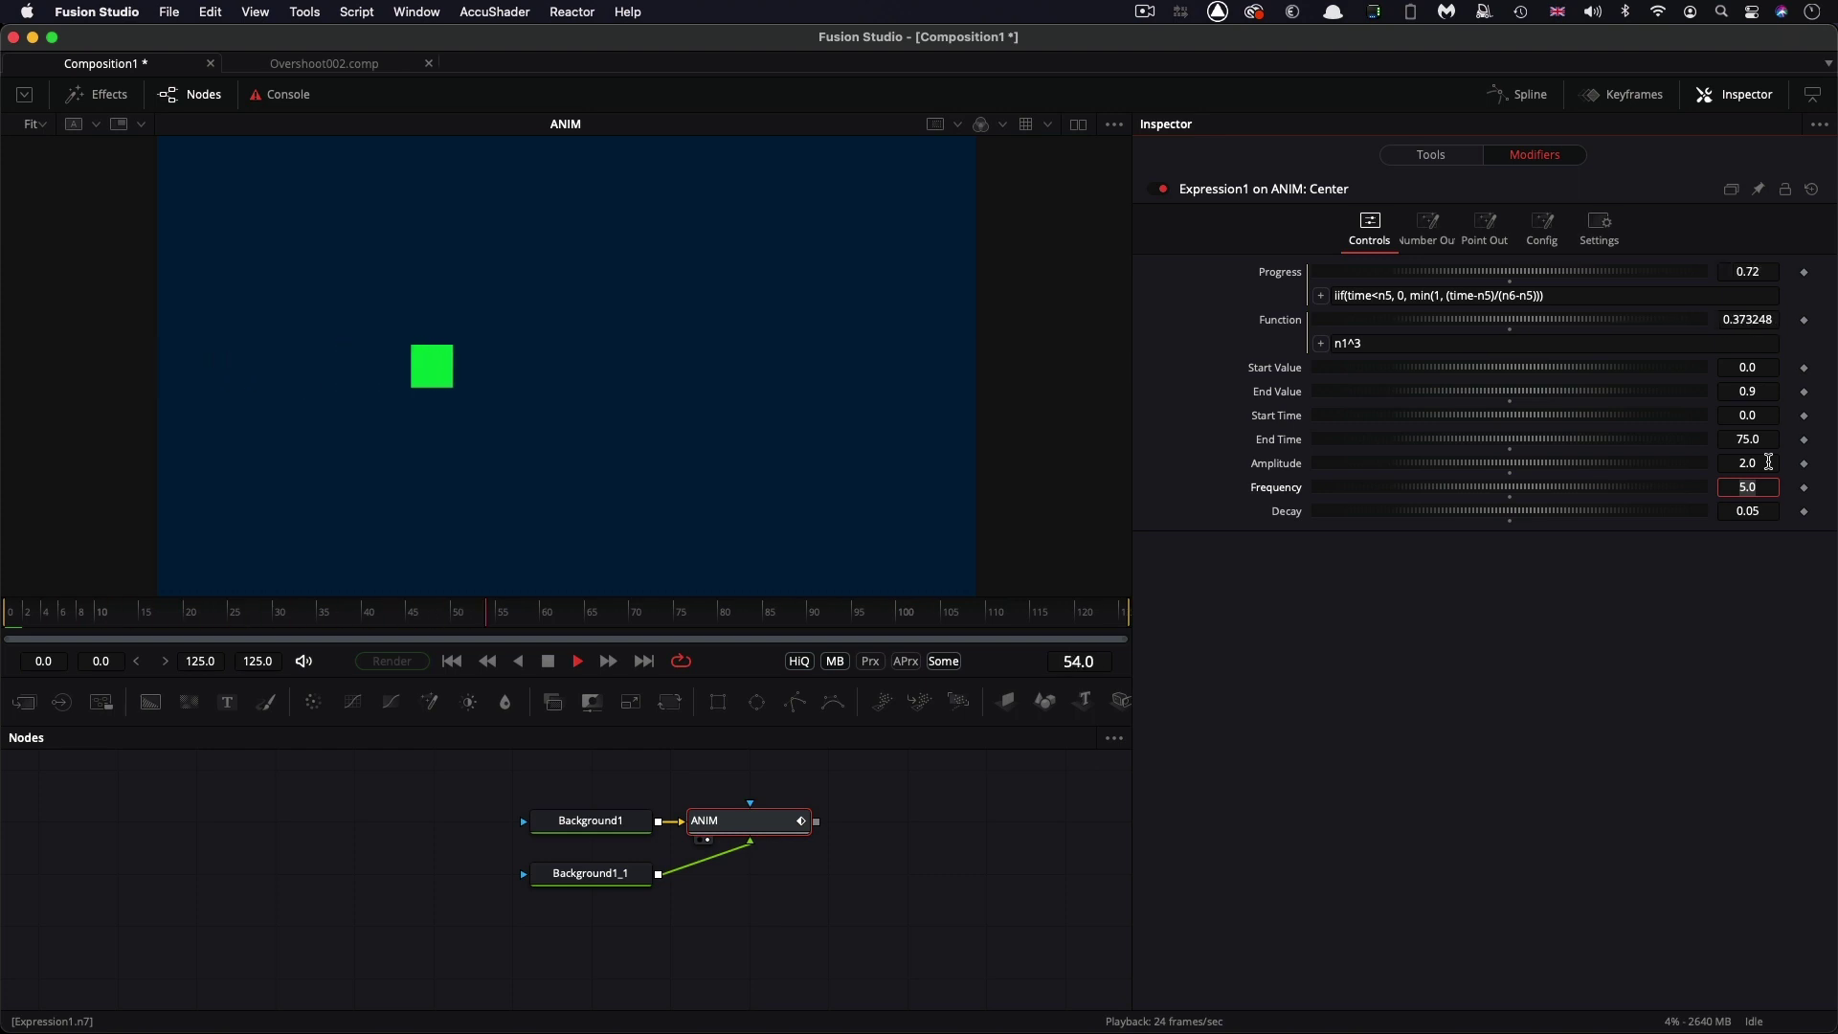
pyautogui.write('8')
pyautogui.press('Tab')
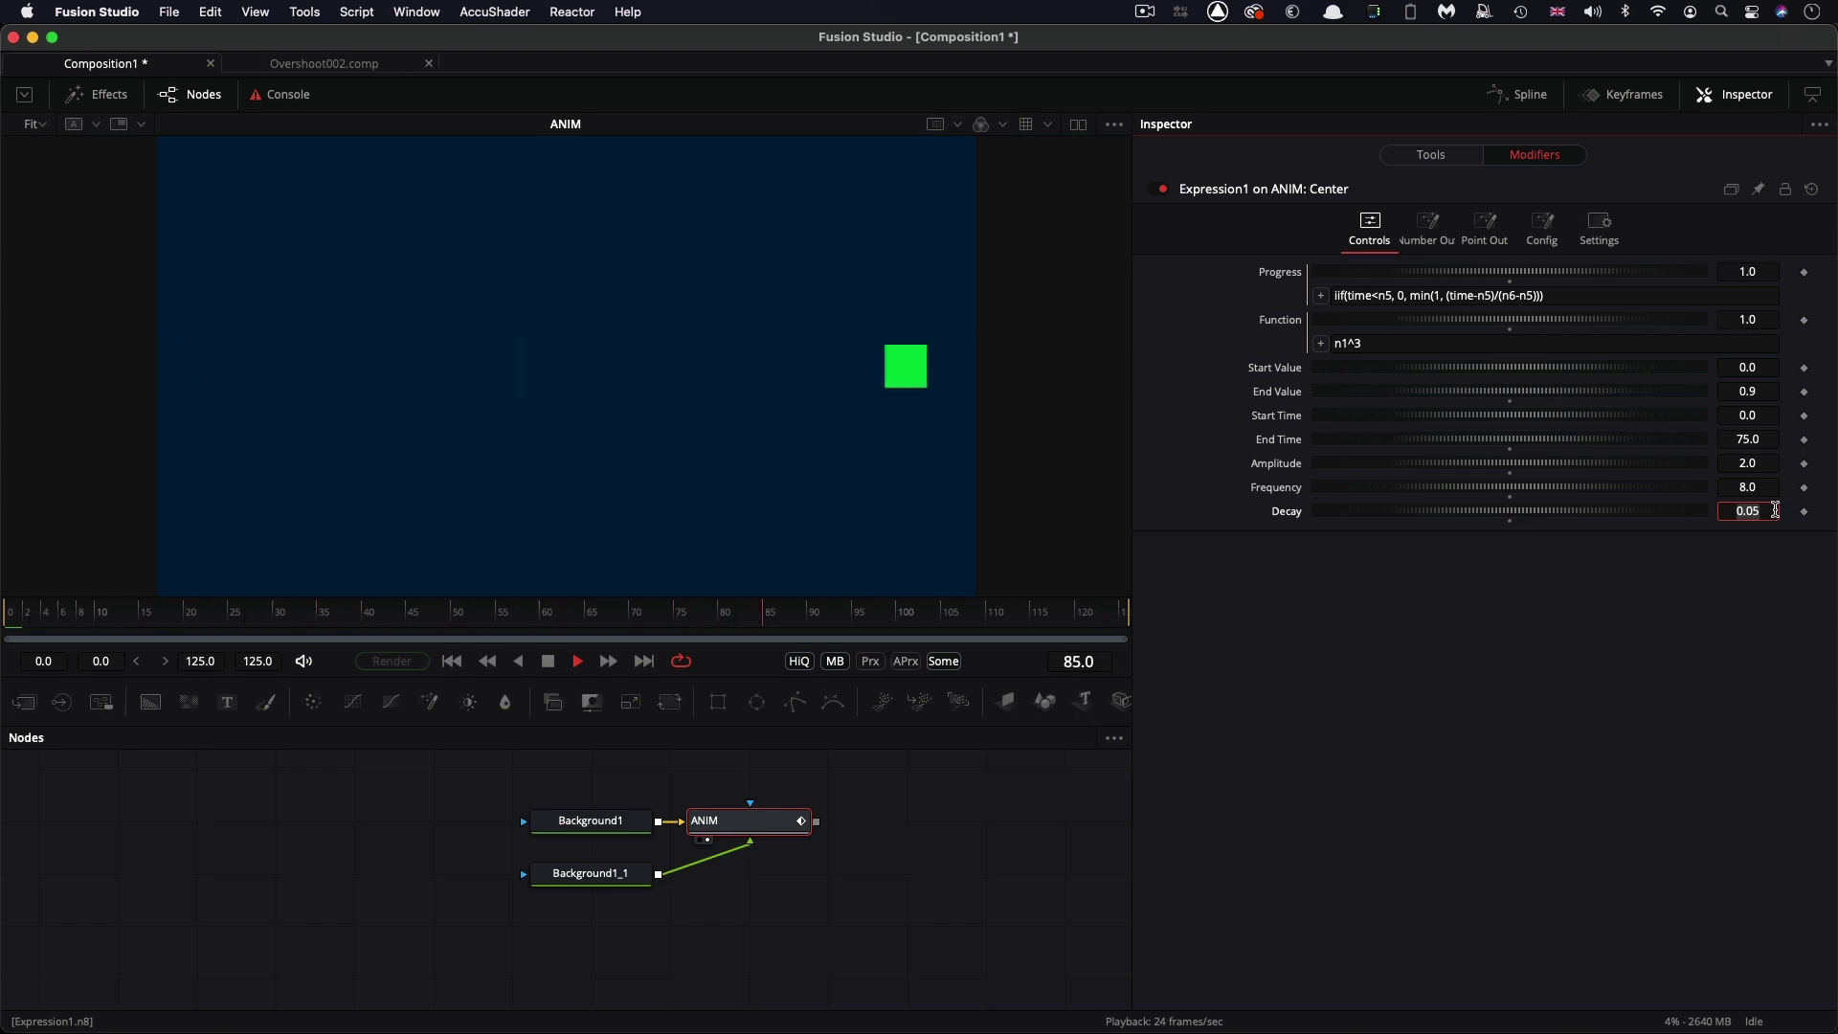
pyautogui.write('0.1')
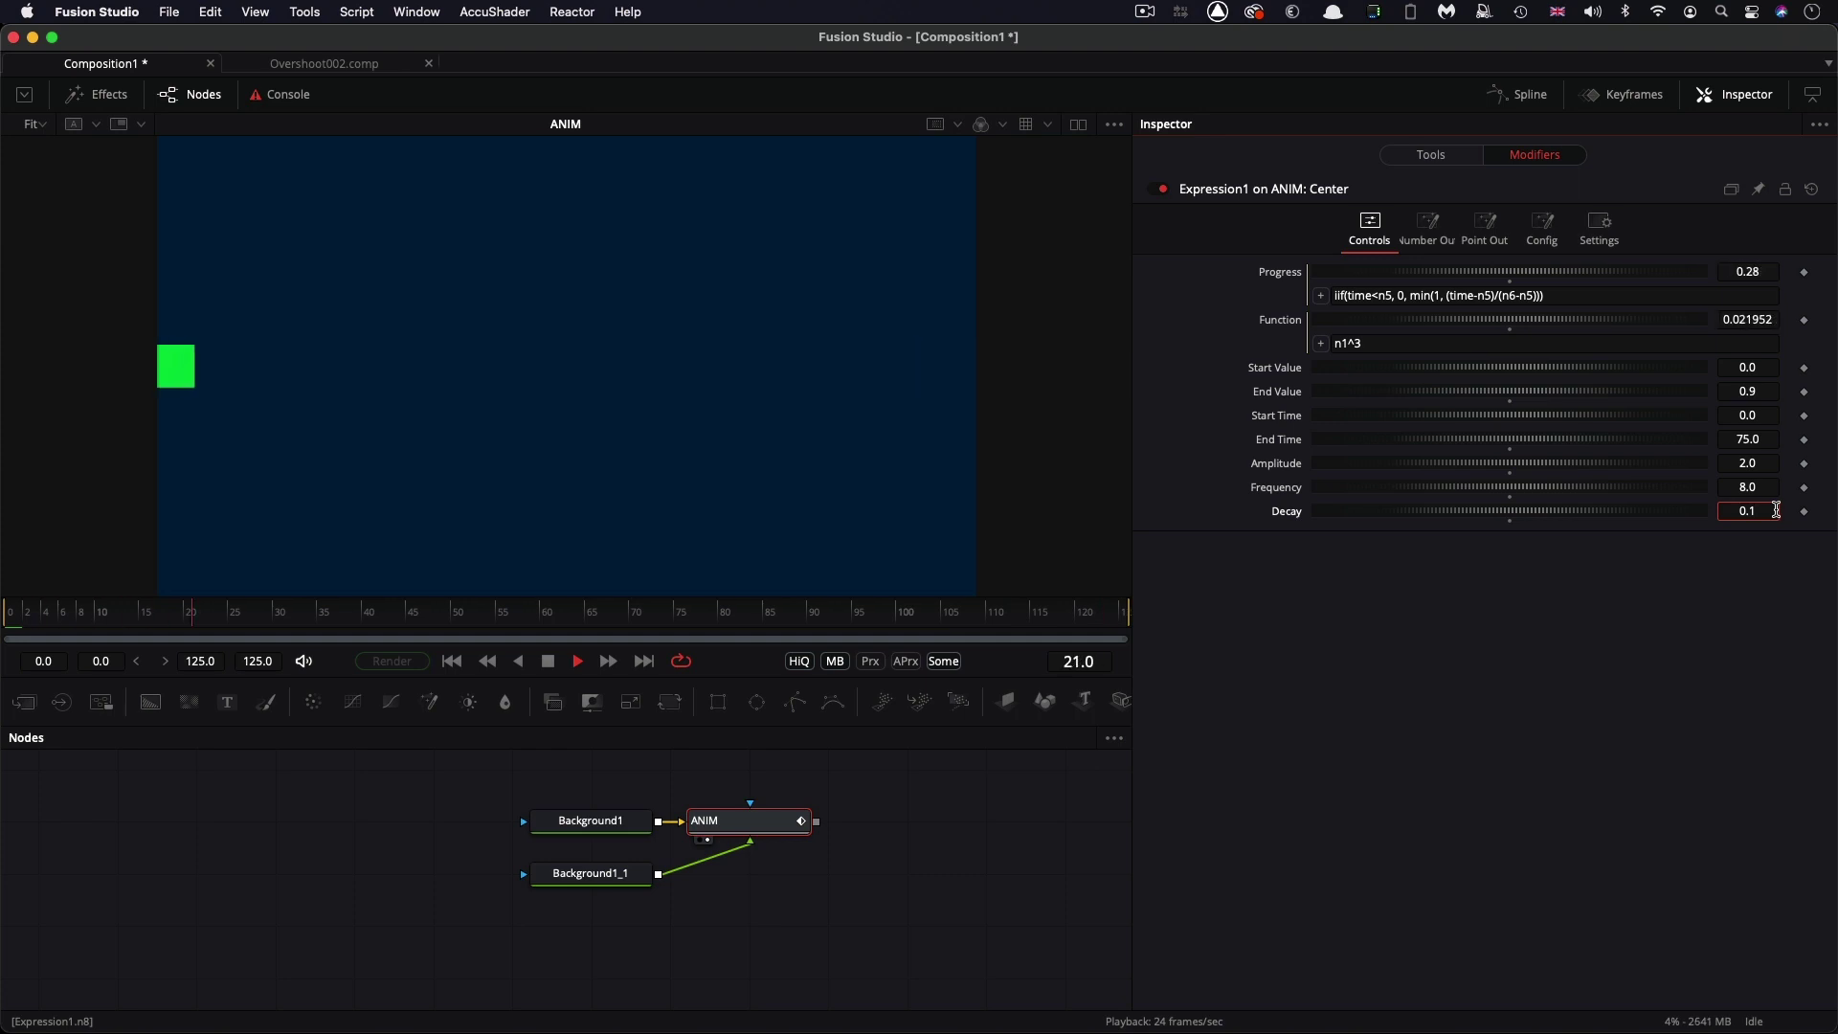
pyautogui.press('BackSpace')
pyautogui.write('5')
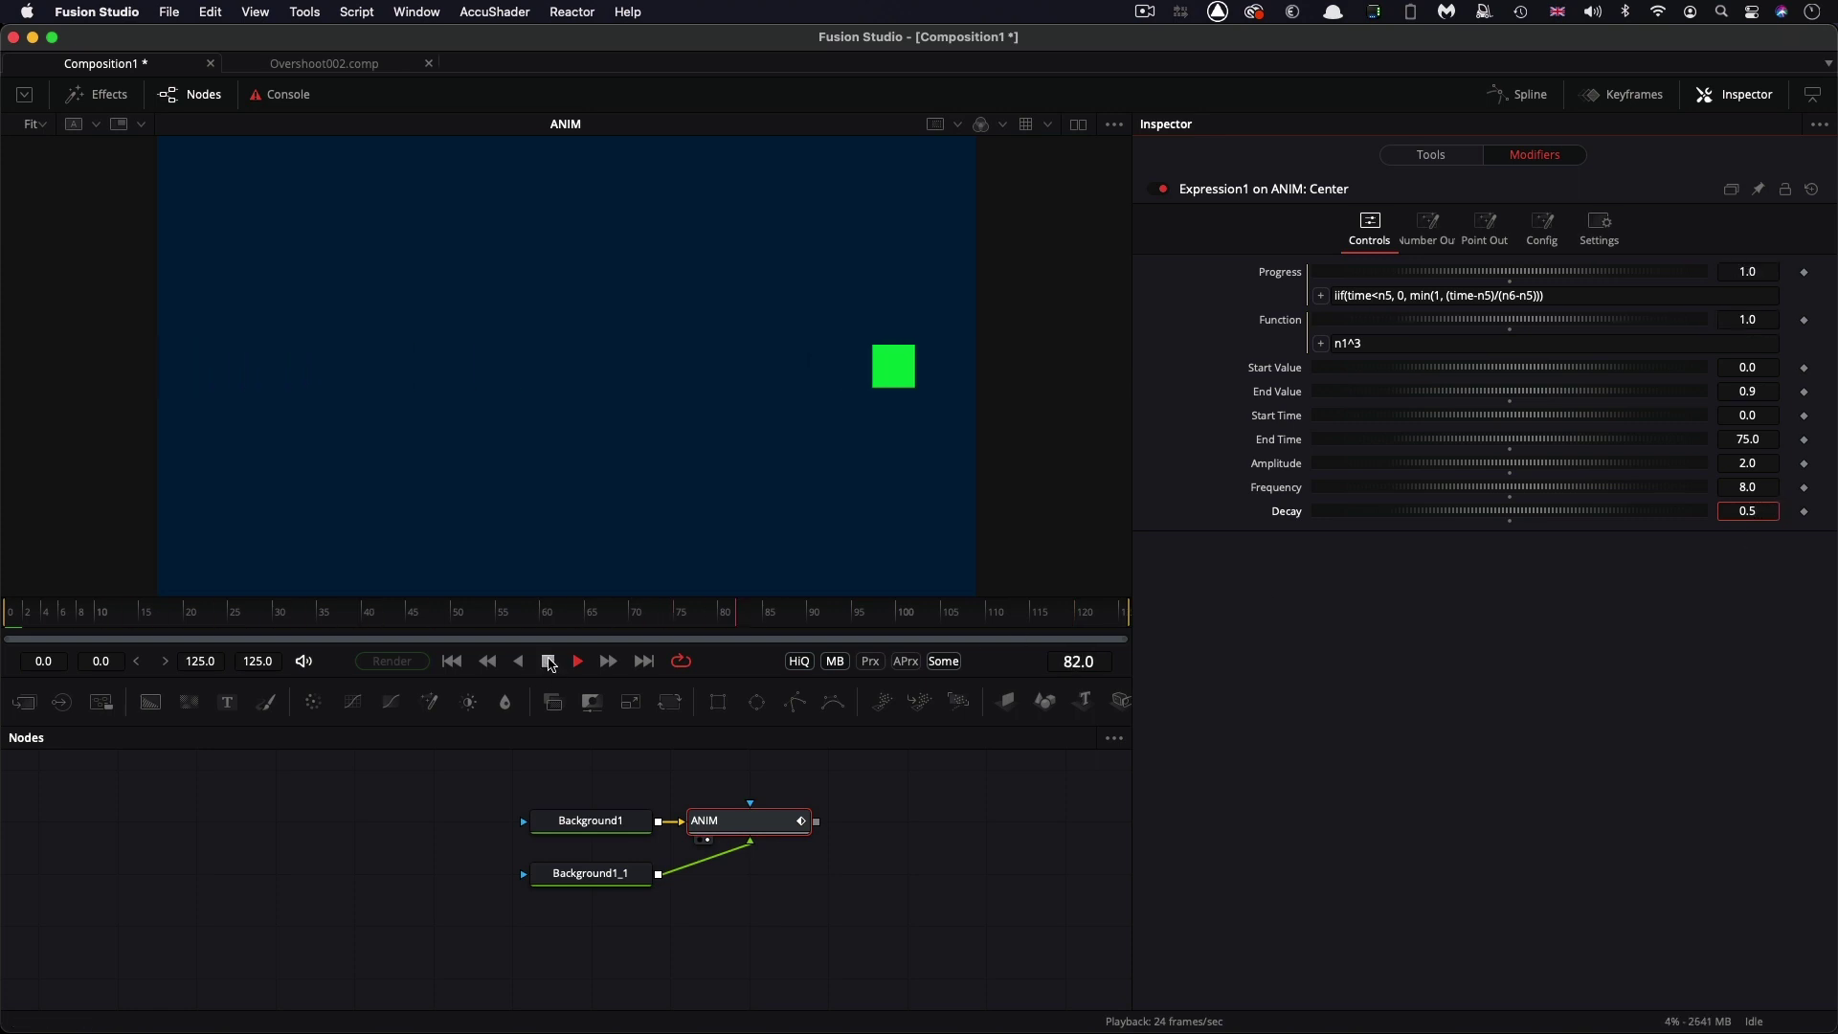
# Play the Overshoot002 comp and inspect Merge2's fade-in
pyautogui.click(493, 711)
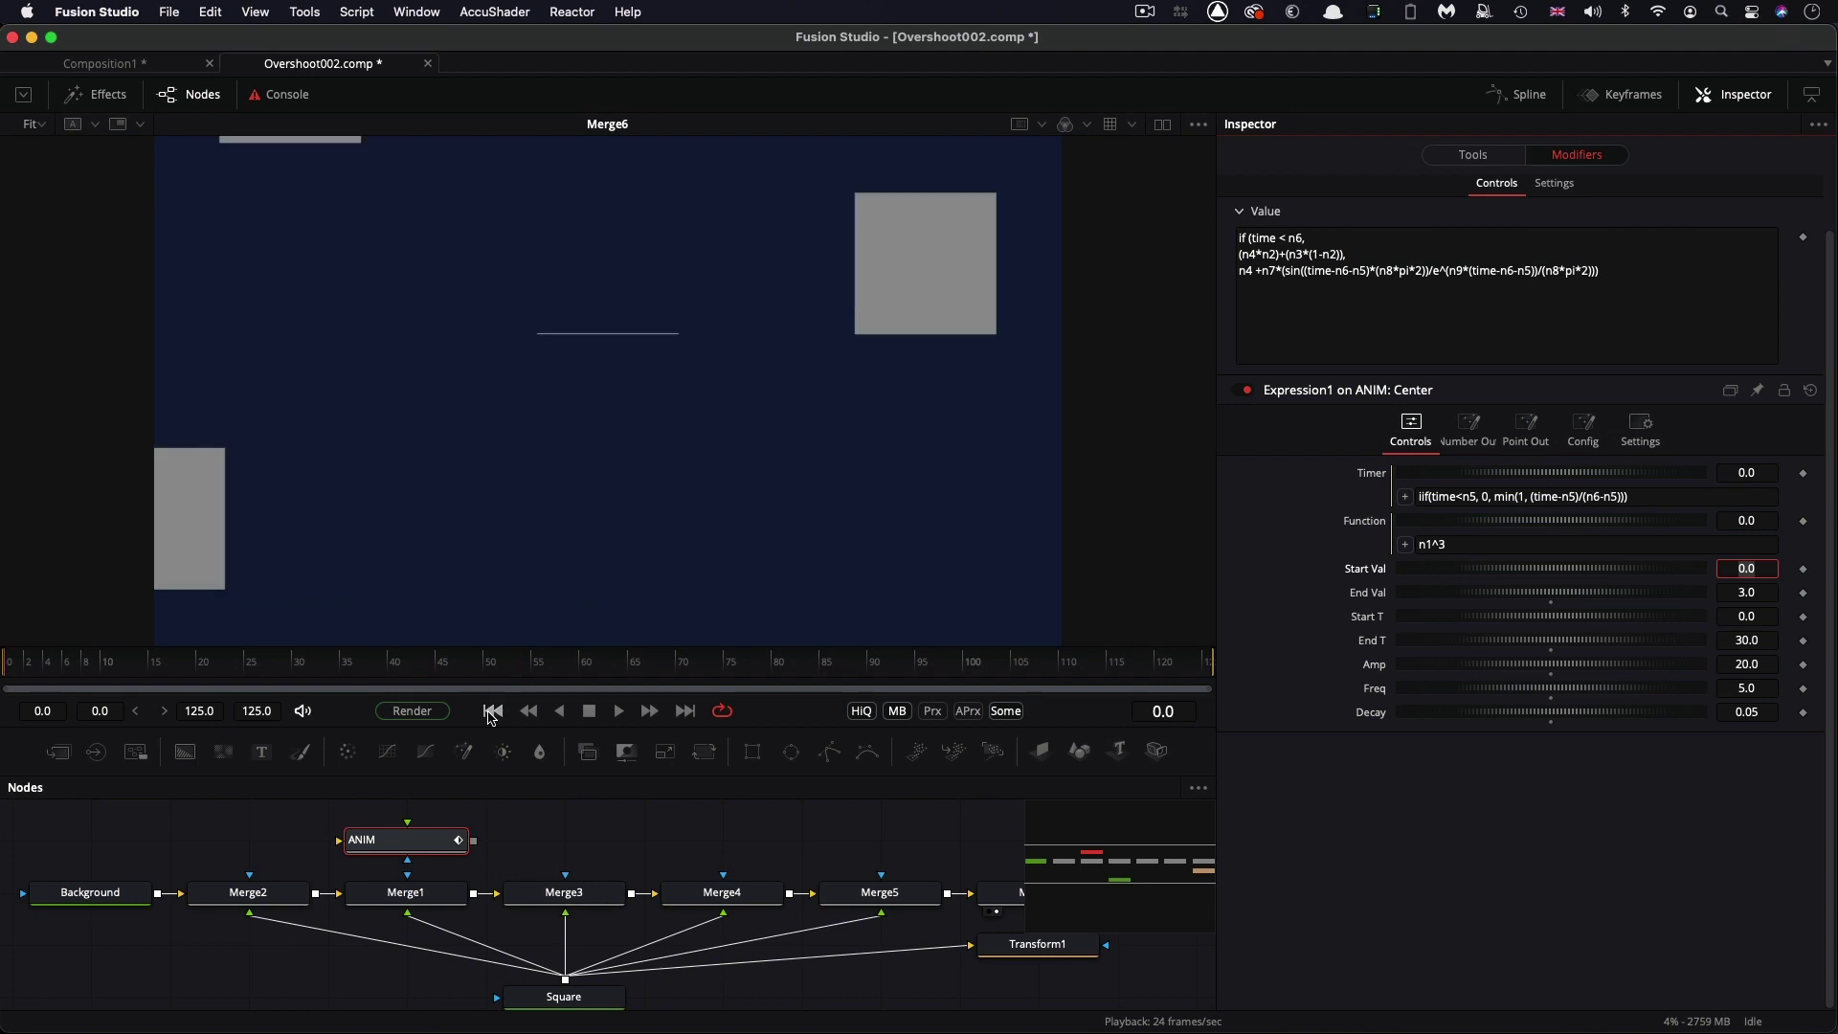
pyautogui.click(620, 711)
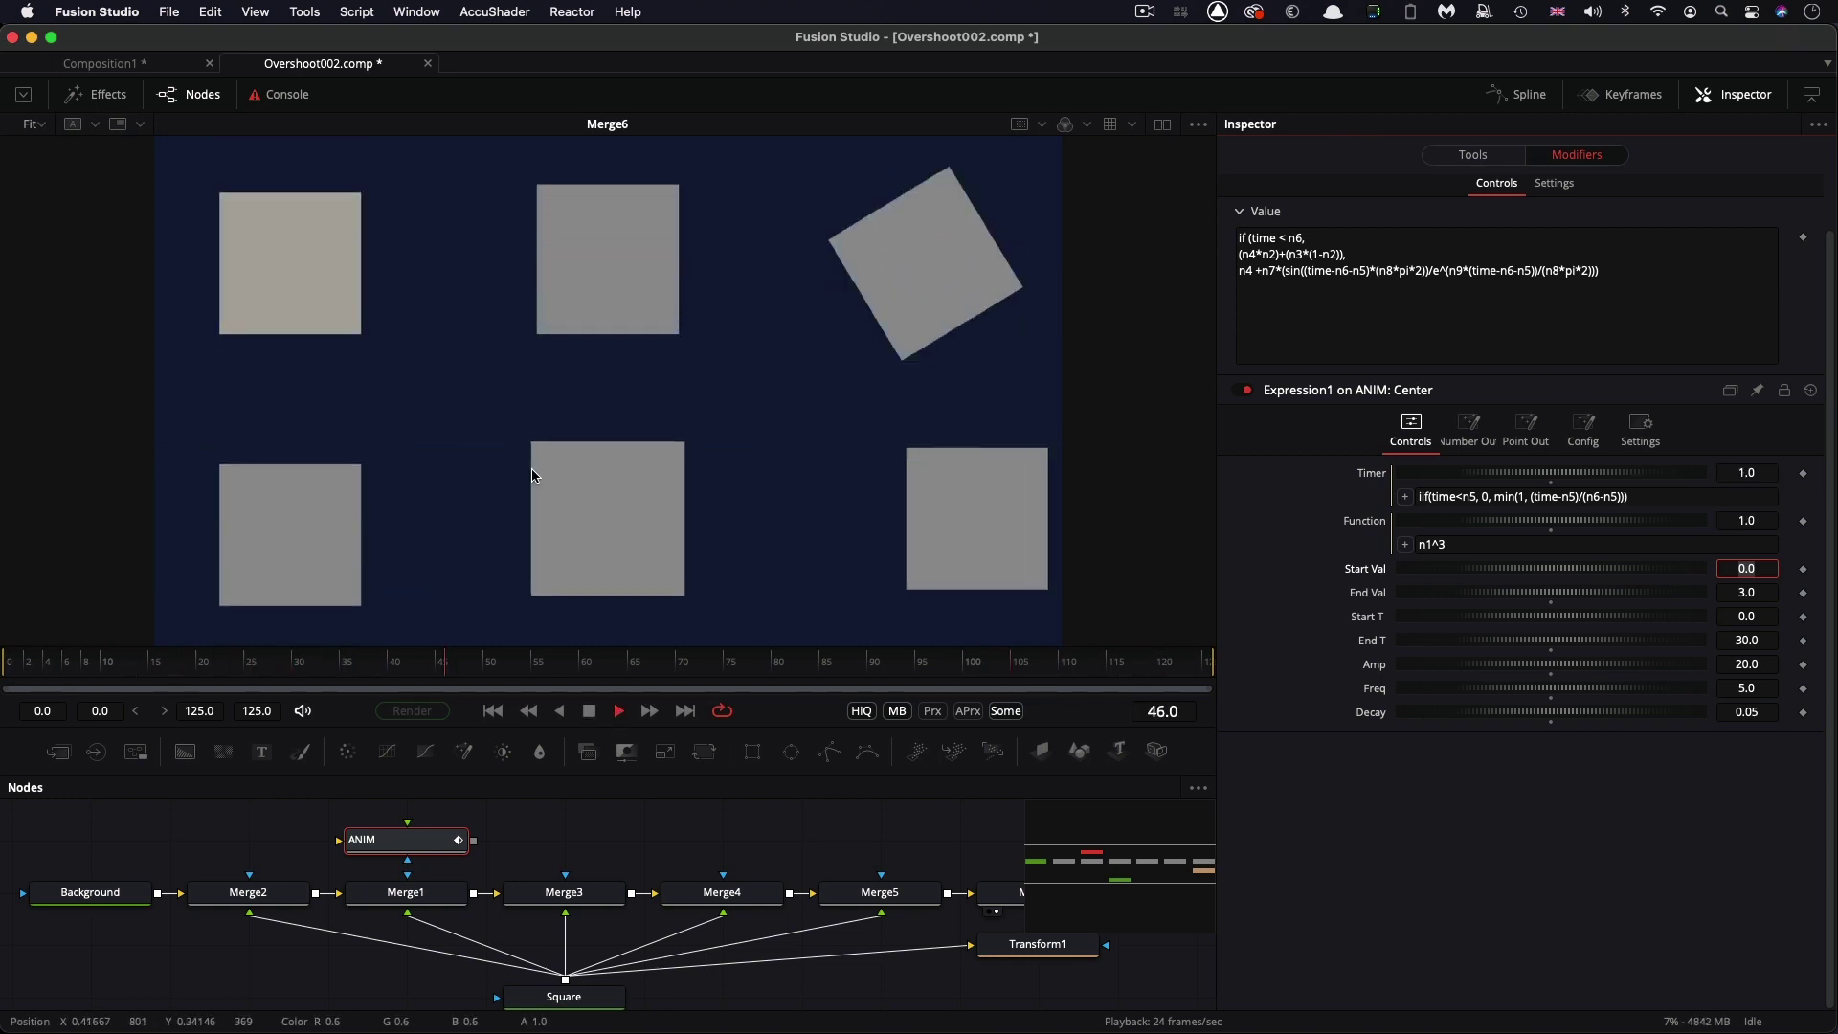
pyautogui.click(588, 710)
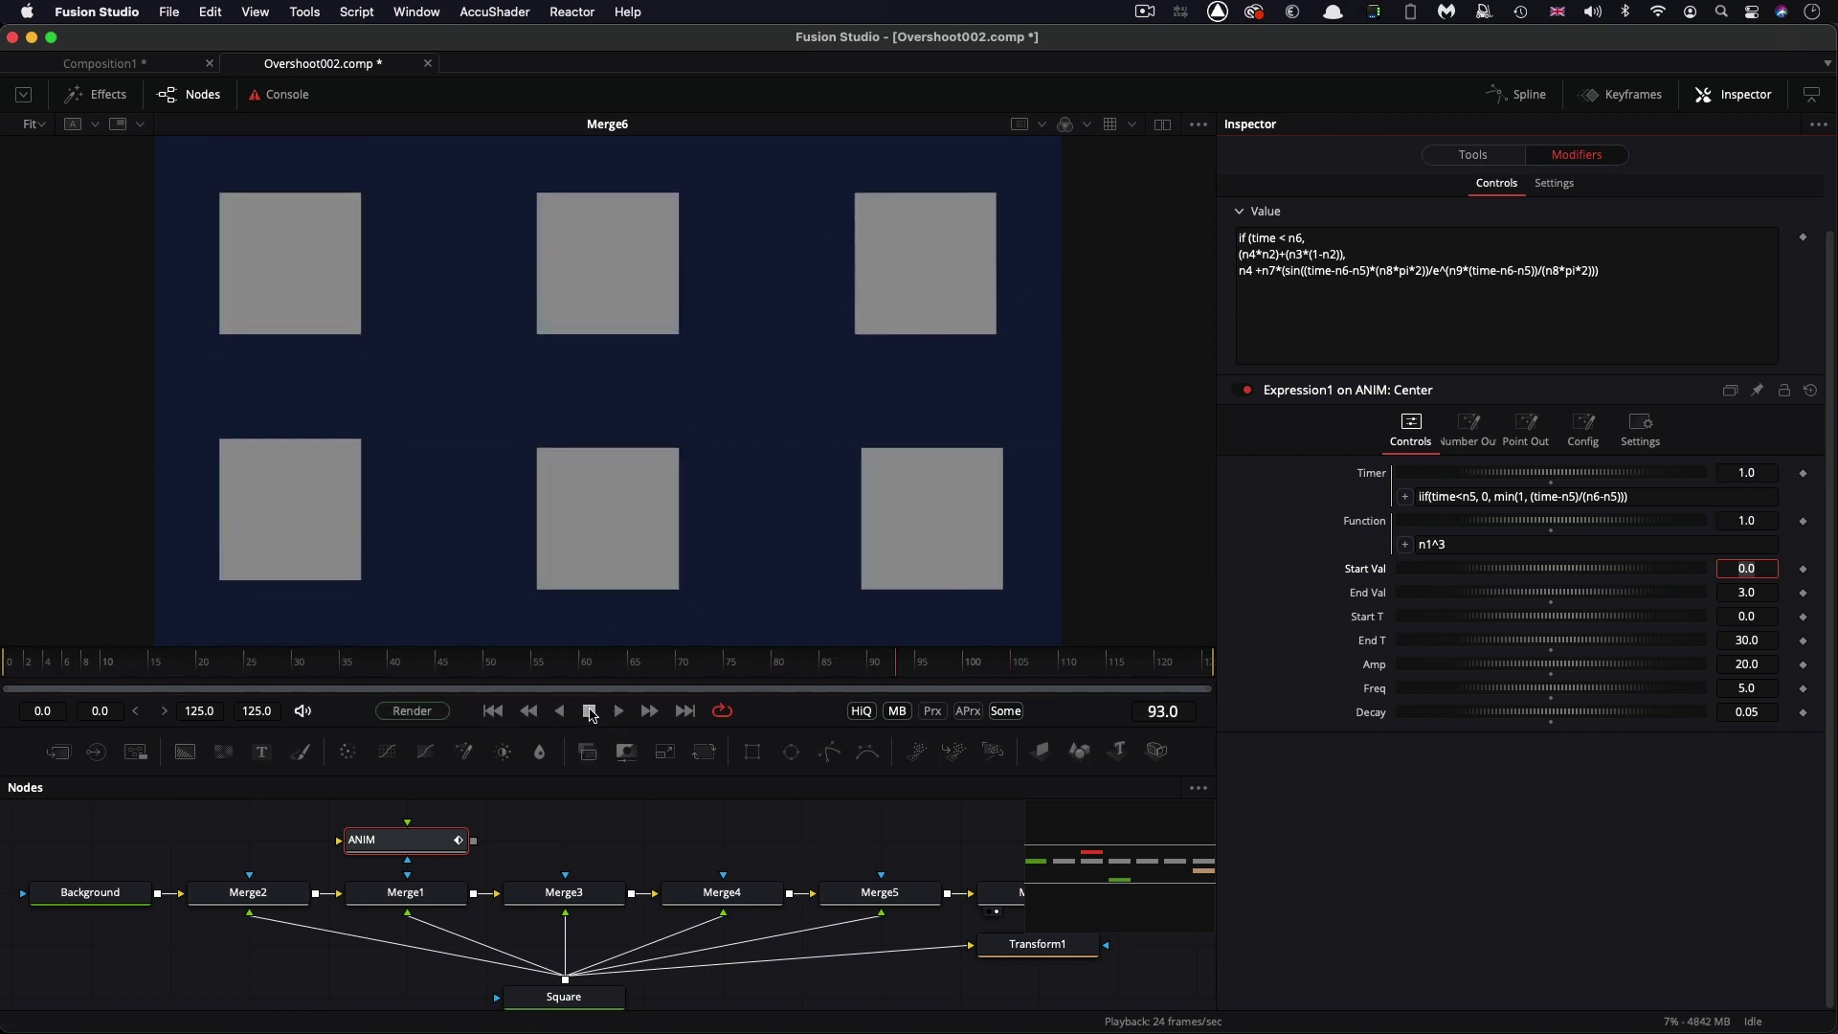
pyautogui.click(397, 845)
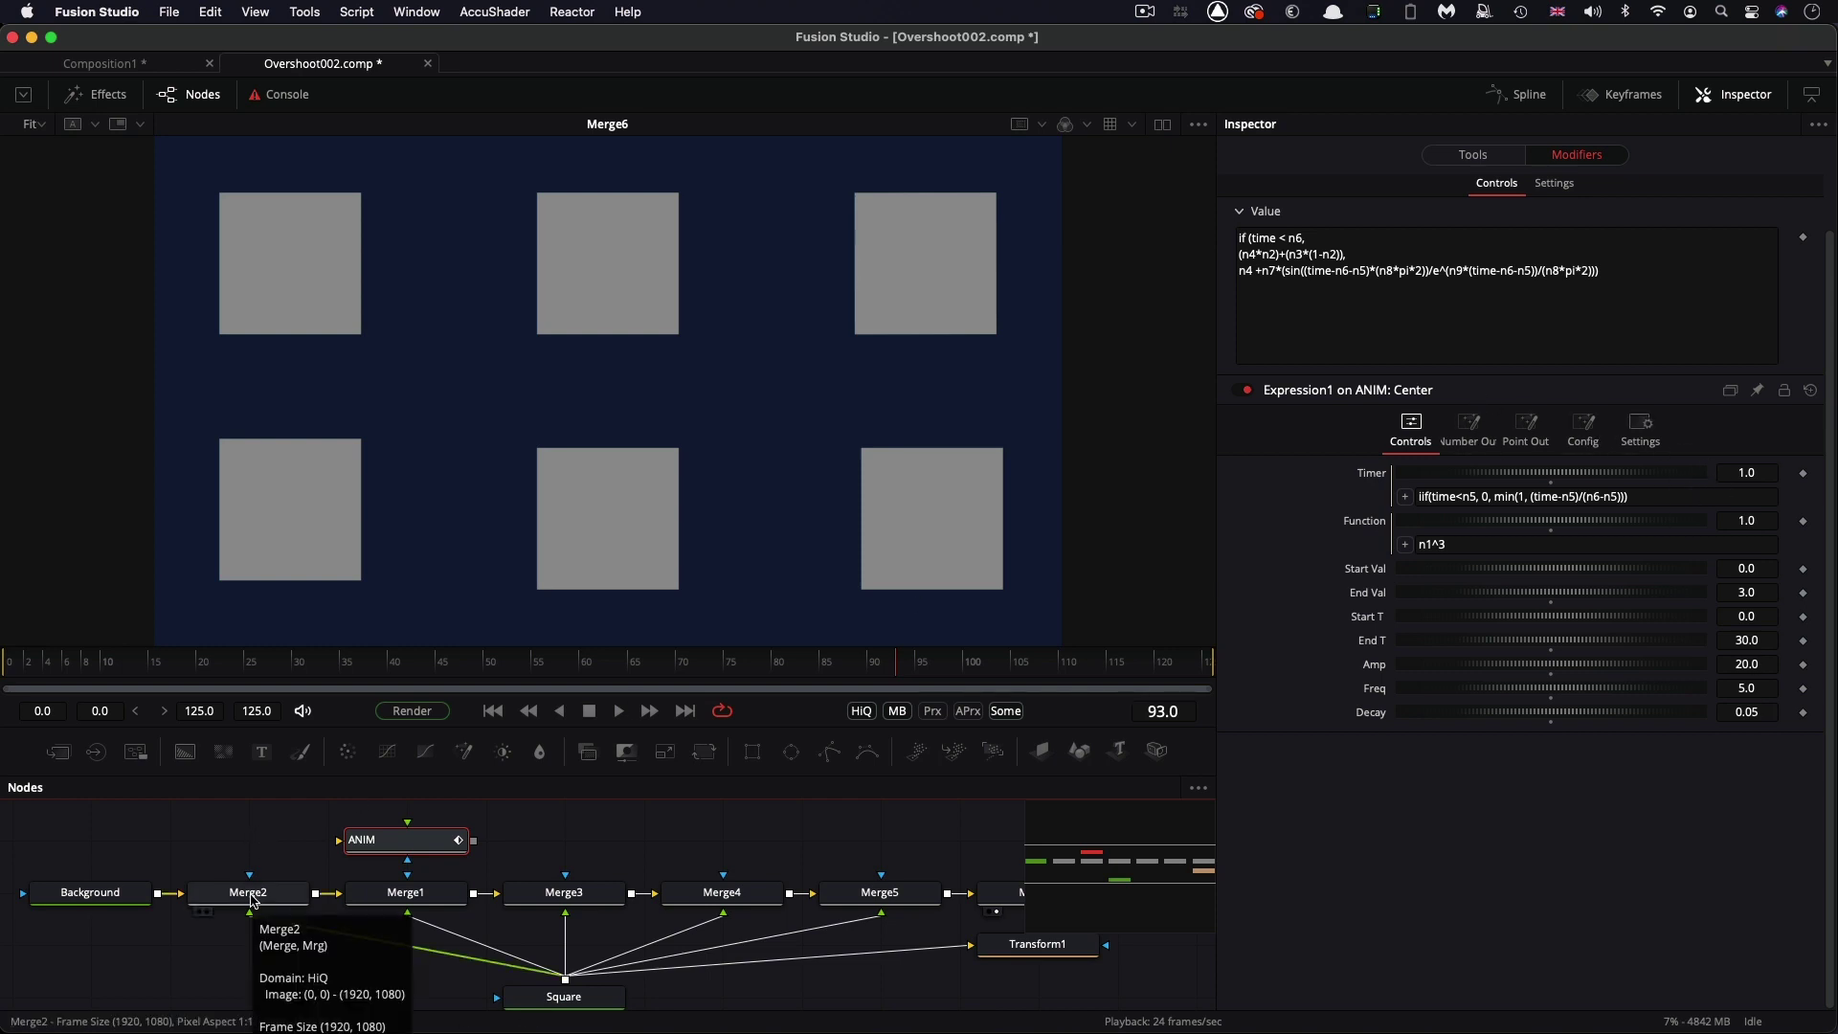
pyautogui.moveTo(250, 901); pyautogui.dragTo(433, 388)
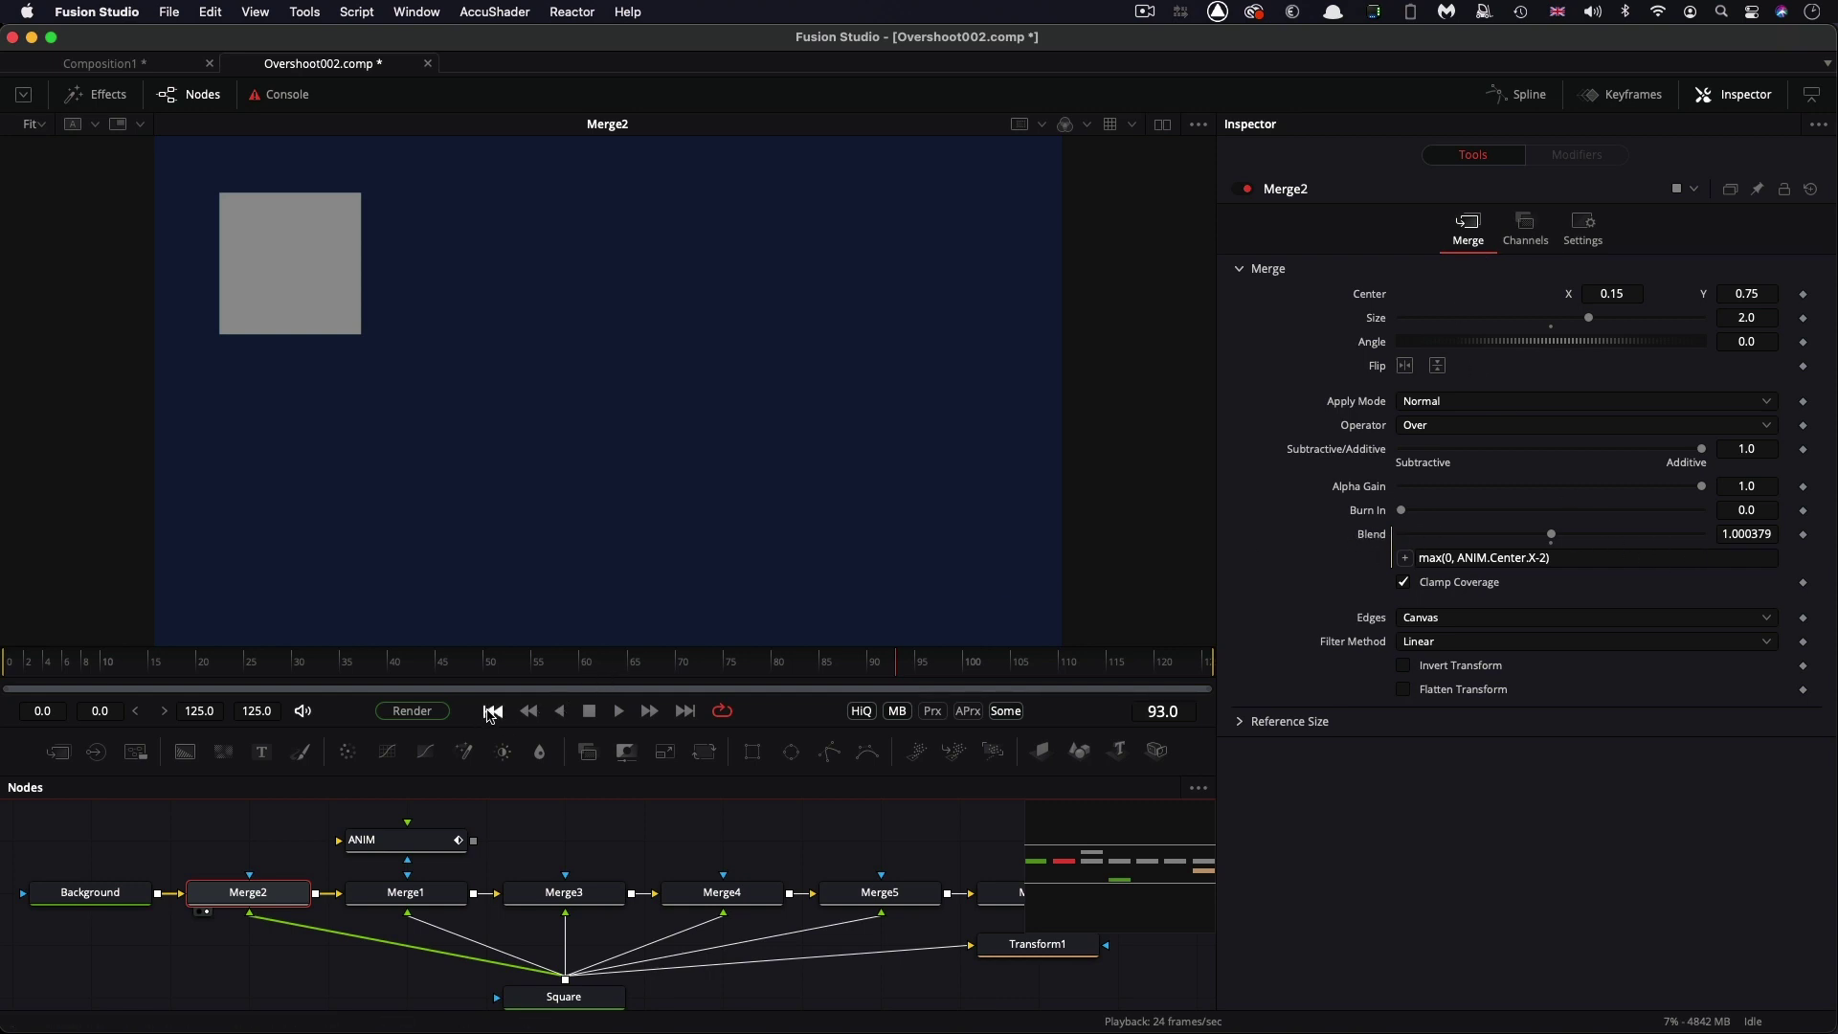
pyautogui.click(492, 711)
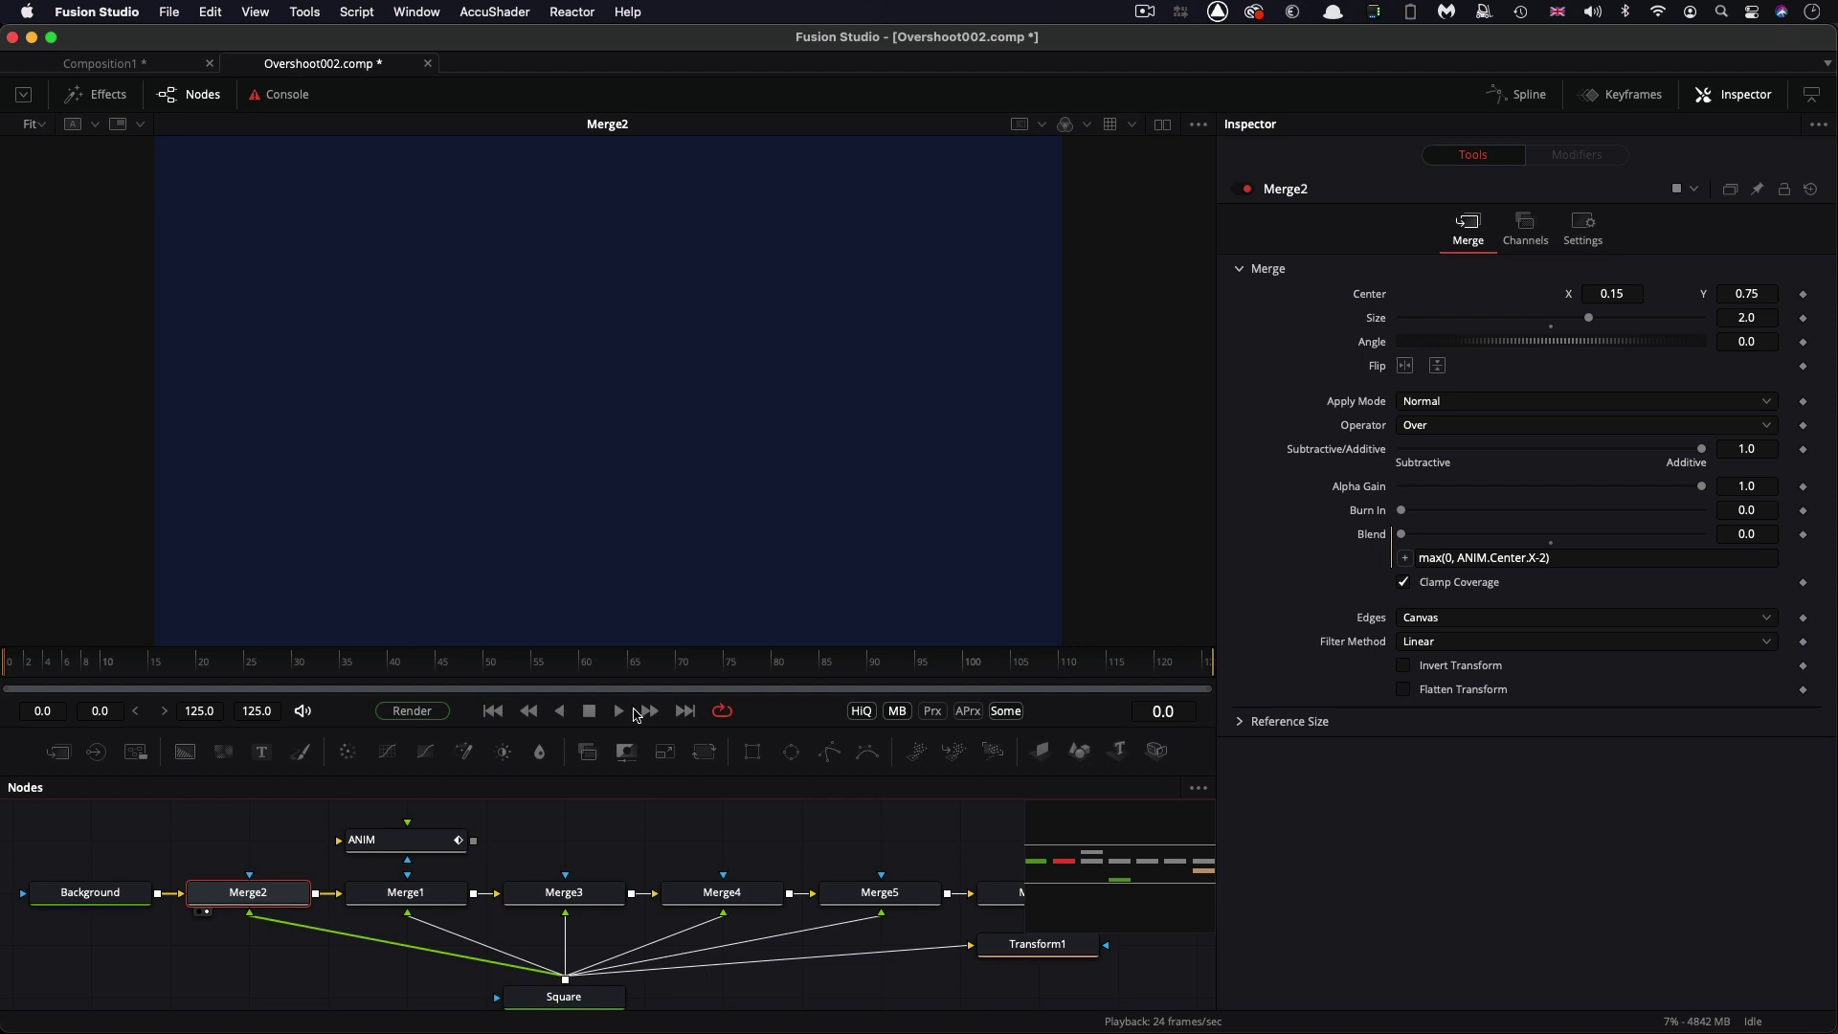
pyautogui.click(621, 713)
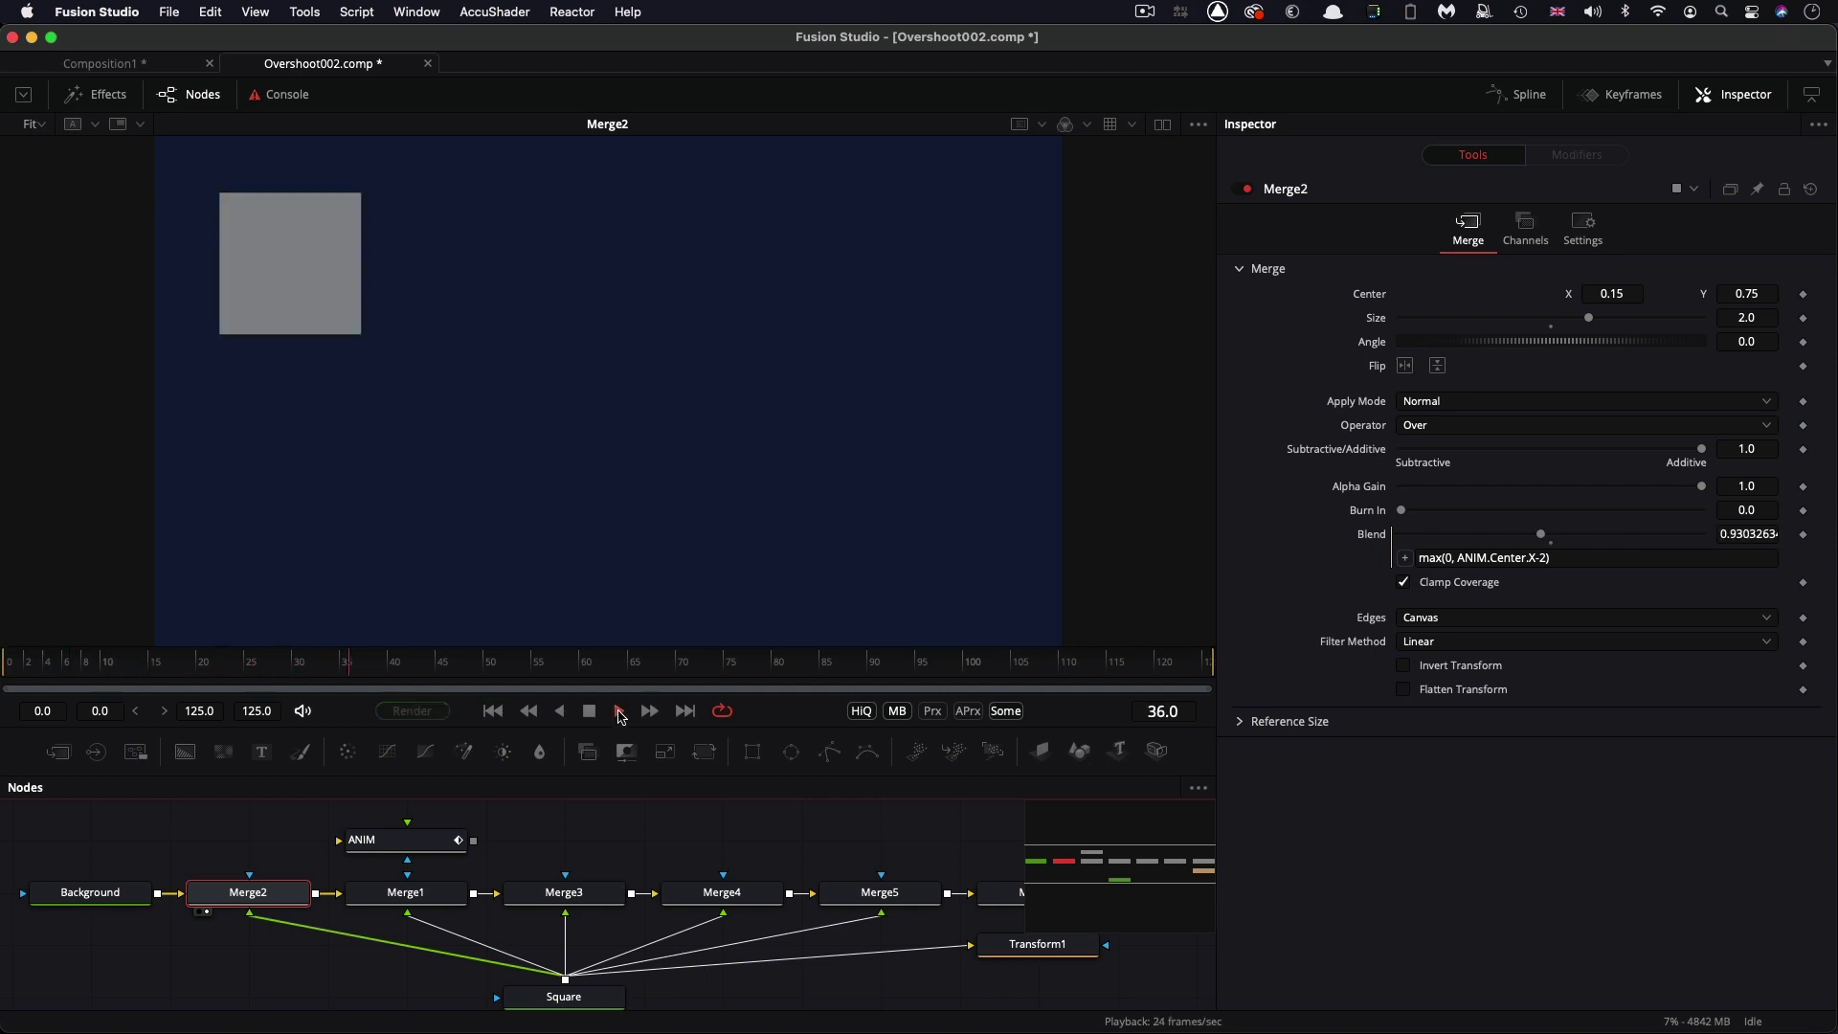
pyautogui.click(589, 712)
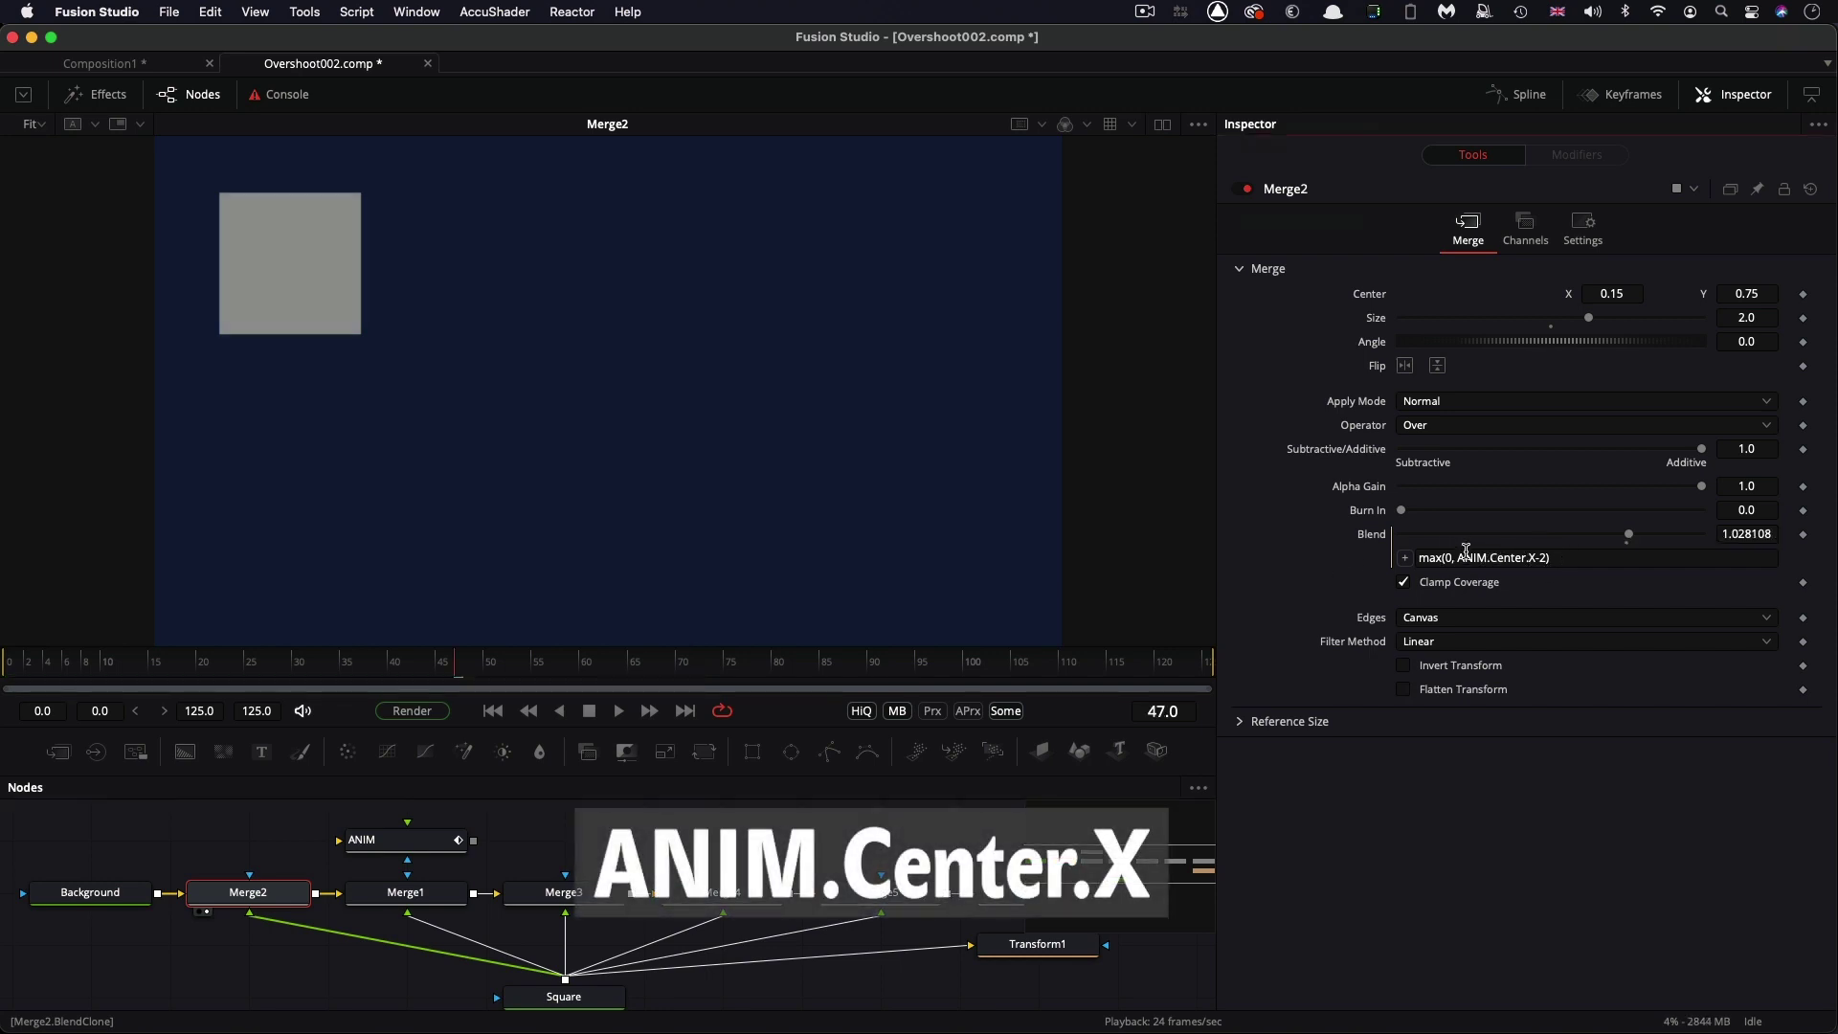
# Test Merge2's Blend without the max(0, wrapper and preview the unclamped fade
pyautogui.moveTo(1456, 559); pyautogui.dragTo(1551, 558)
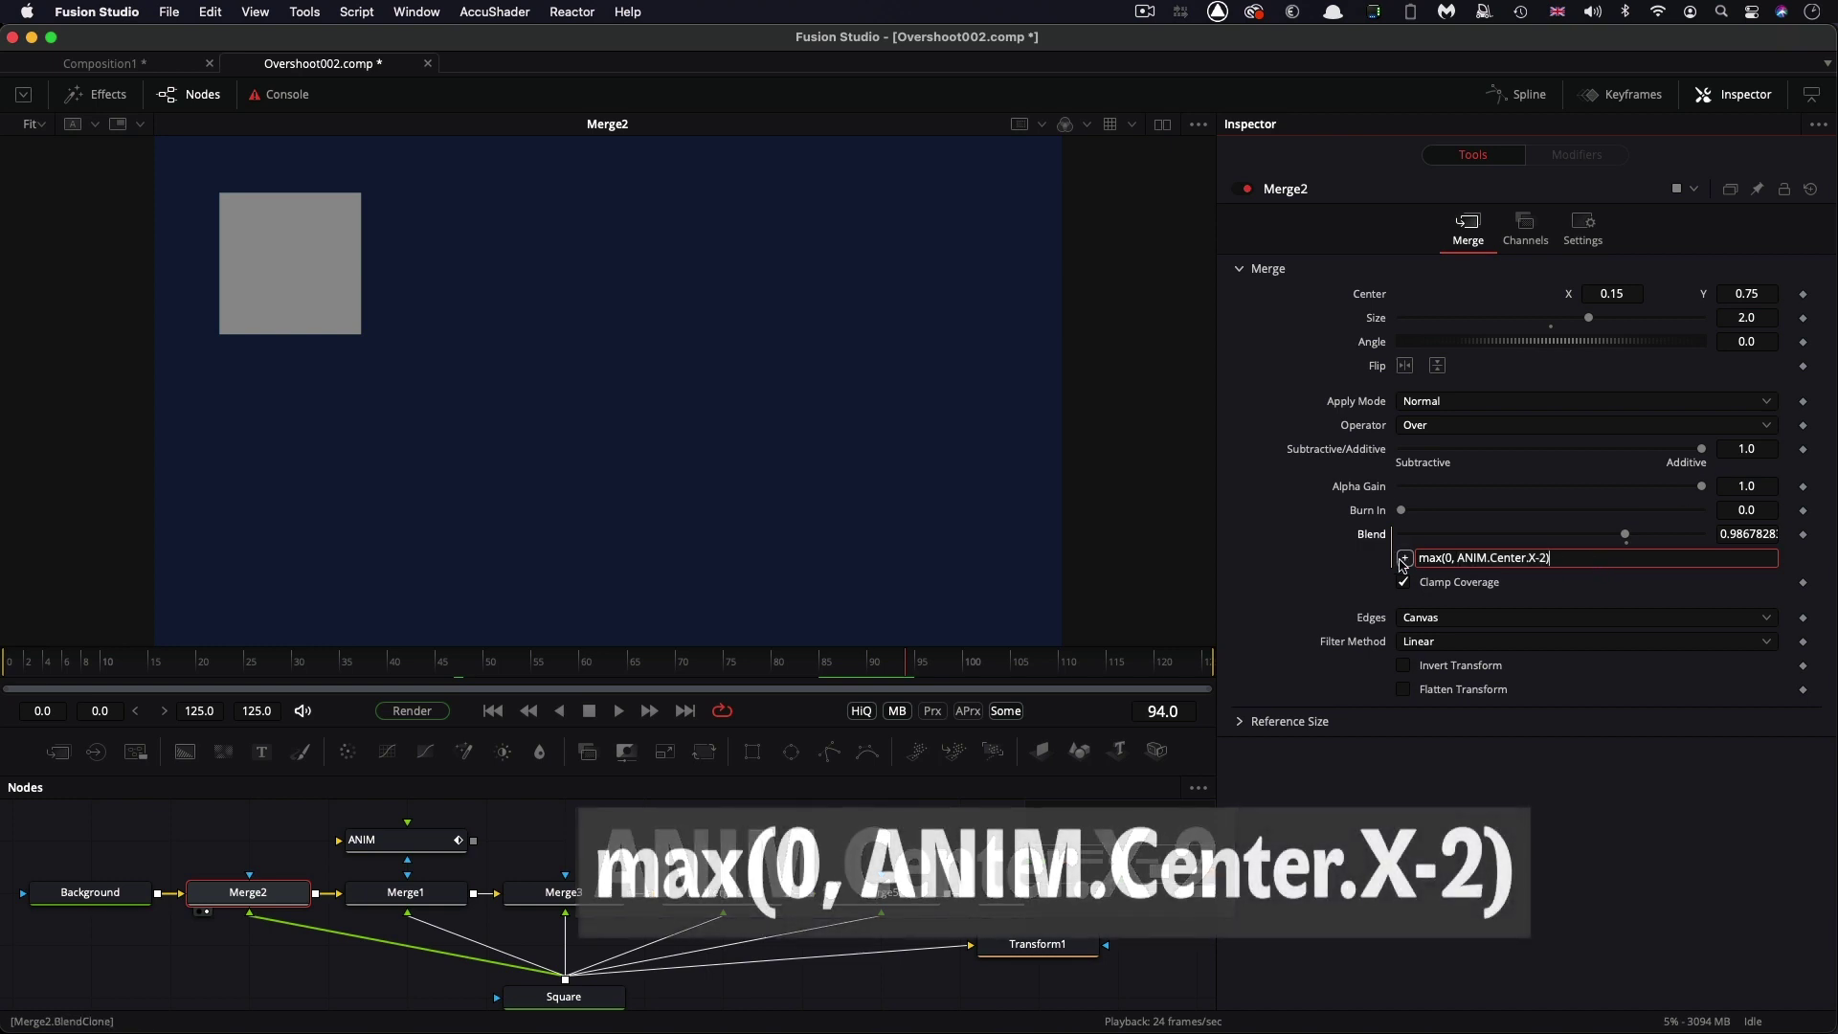
pyautogui.moveTo(1582, 558); pyautogui.dragTo(1698, 557)
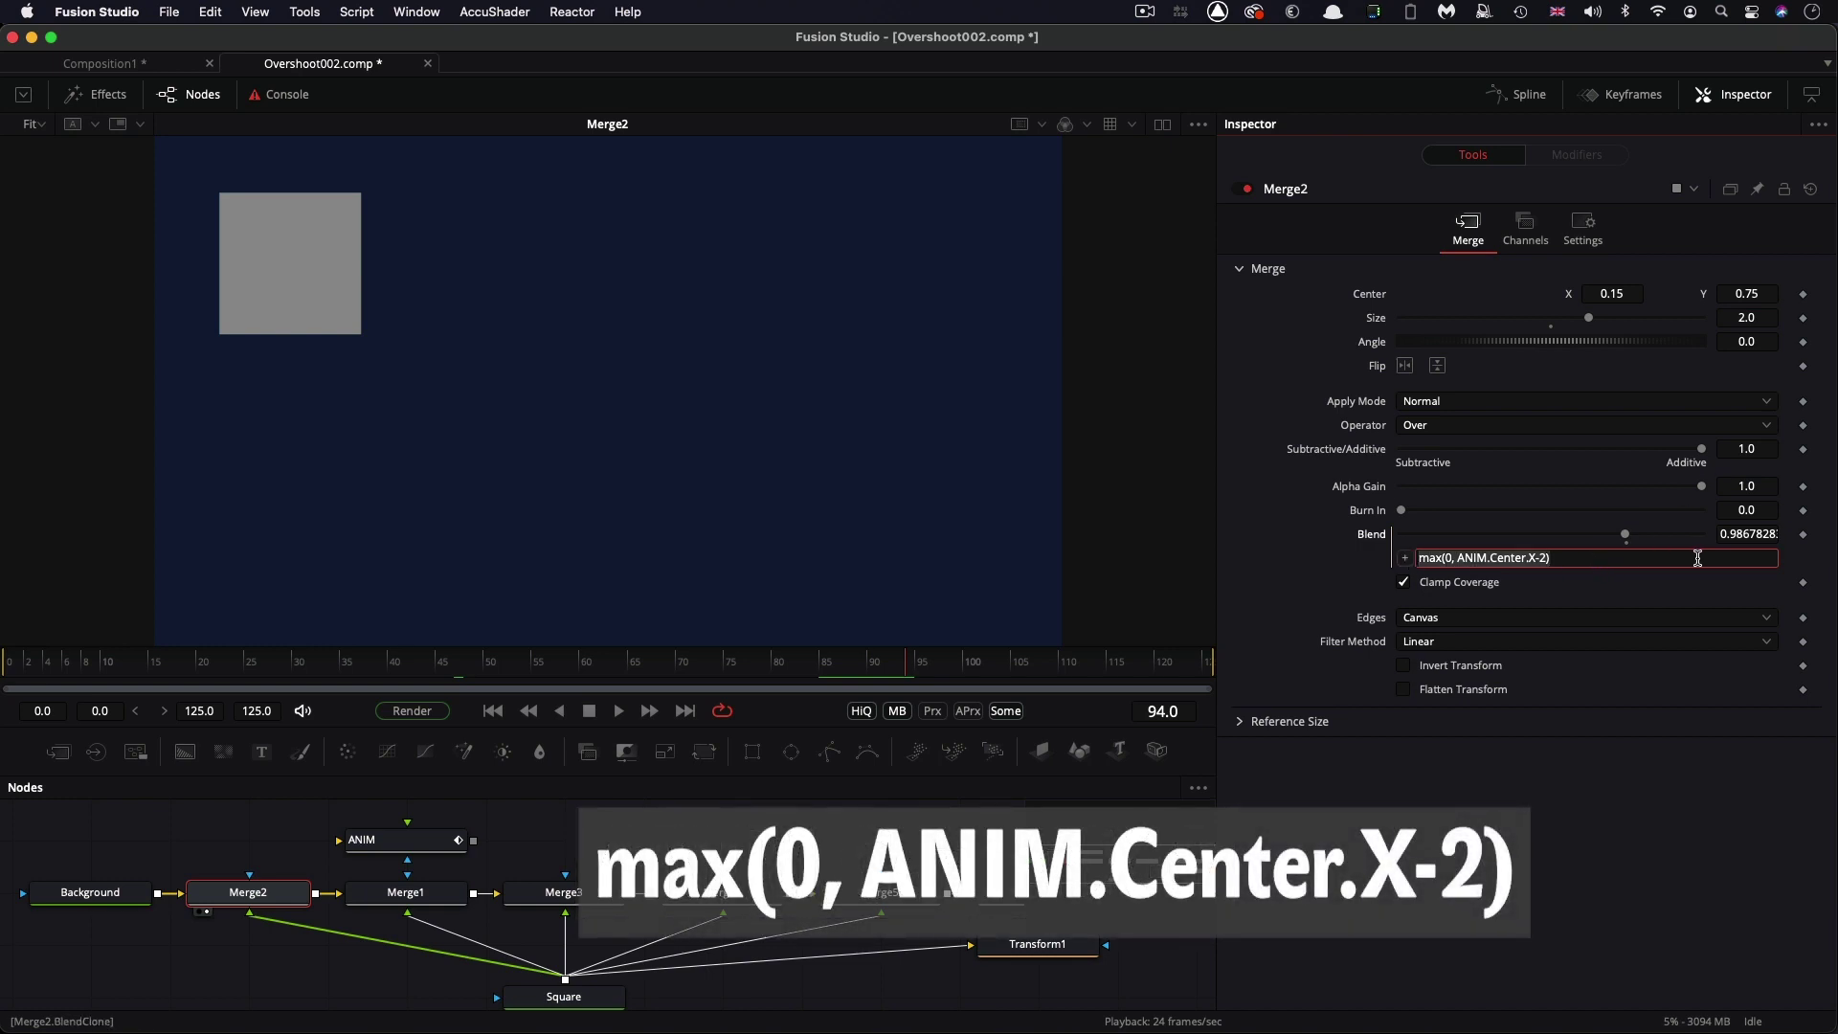
pyautogui.click(1456, 559)
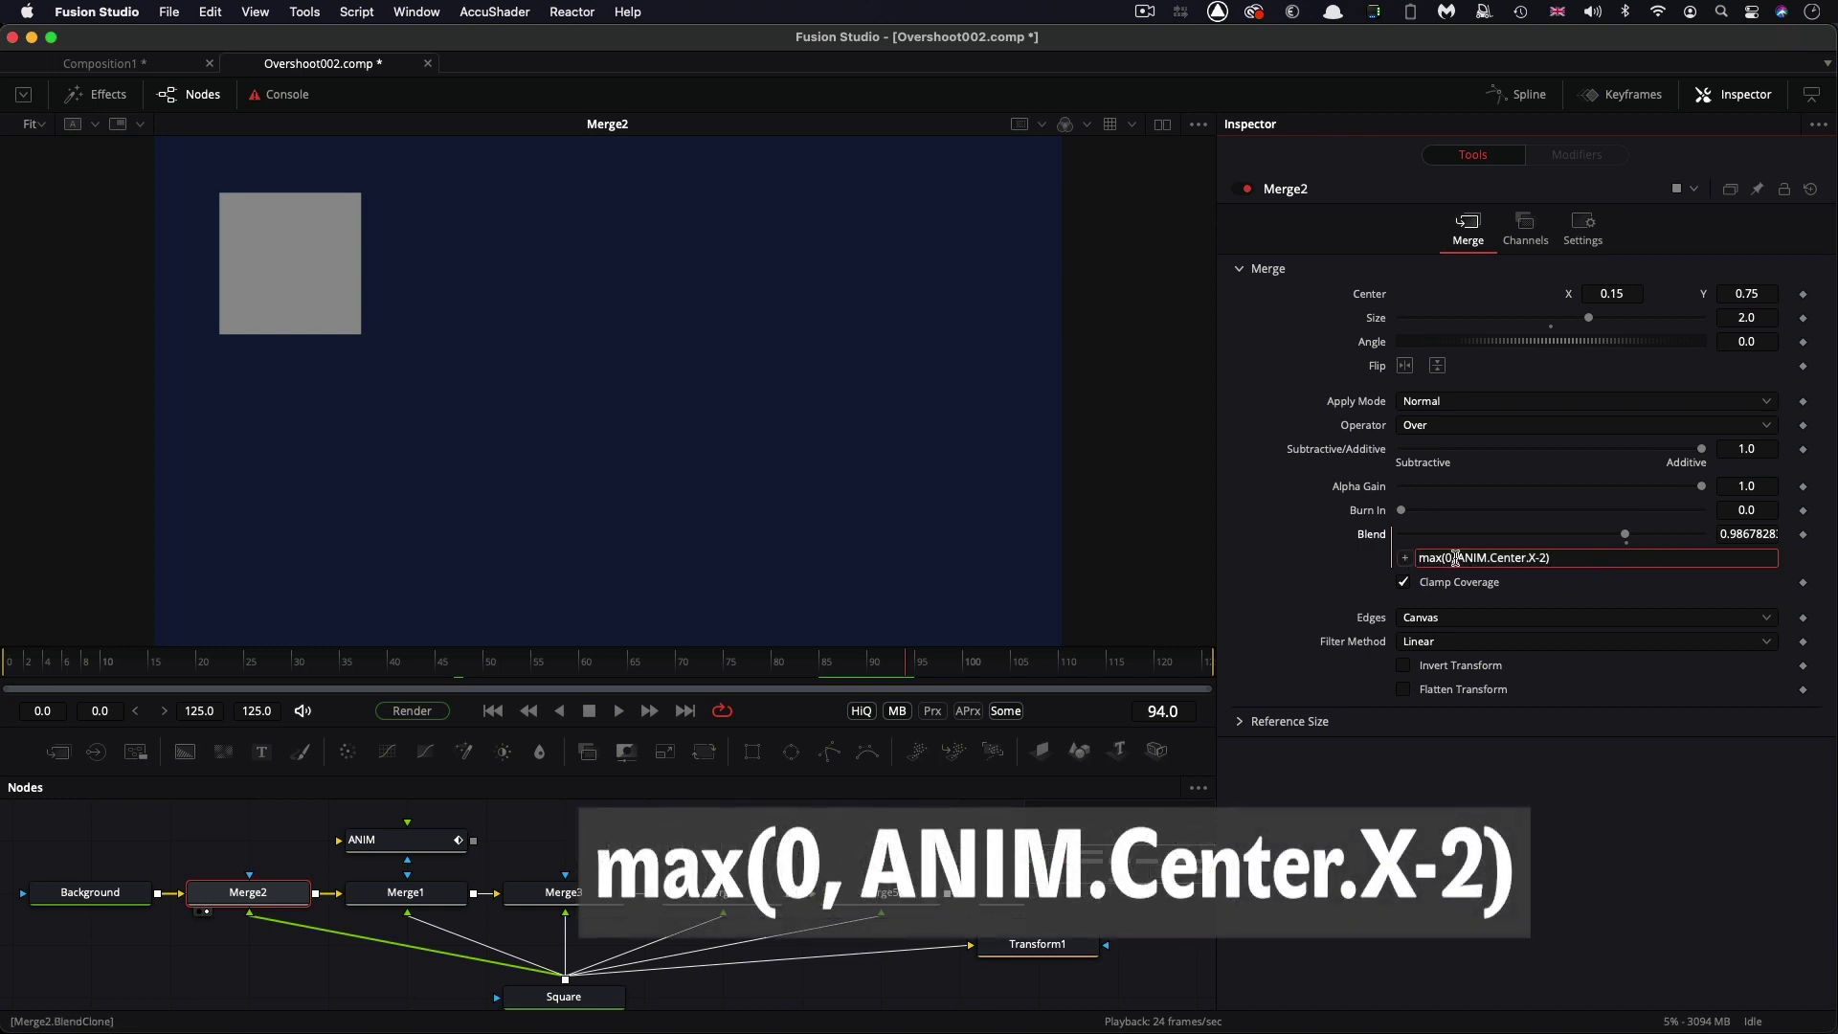
pyautogui.press('BackSpace')
pyautogui.press('Return')
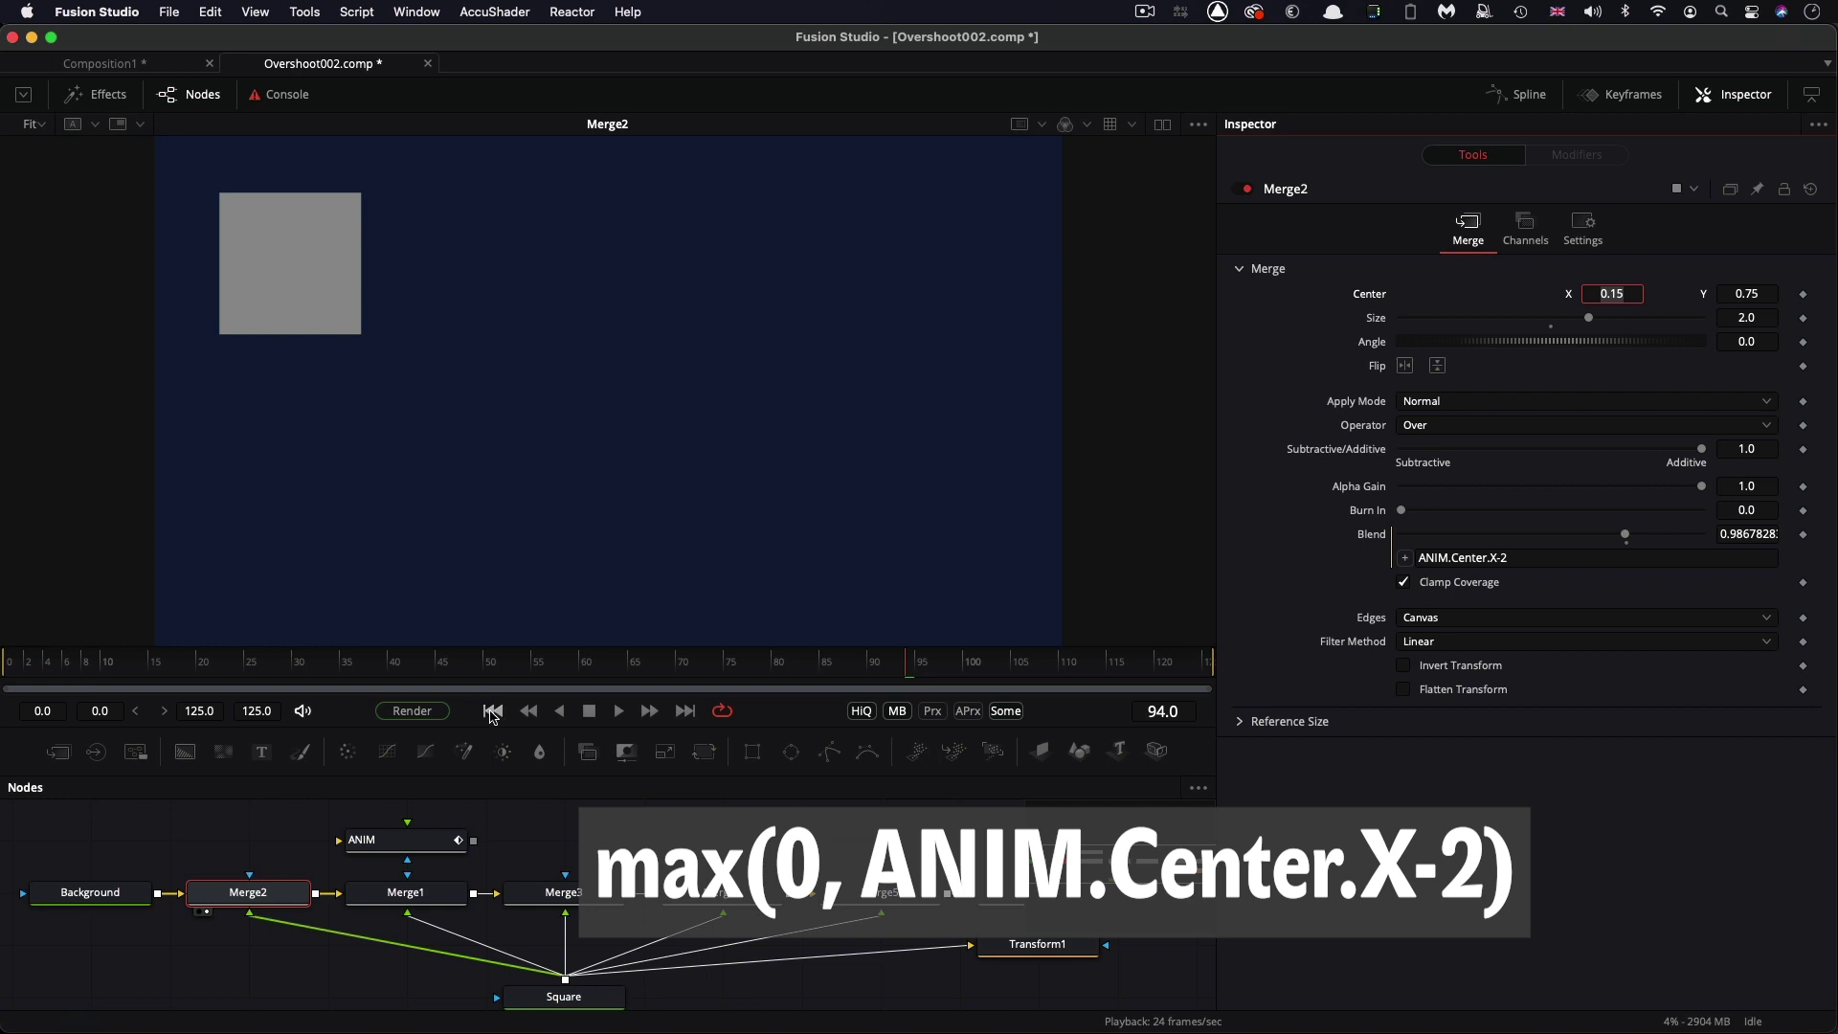
pyautogui.click(491, 710)
pyautogui.click(617, 712)
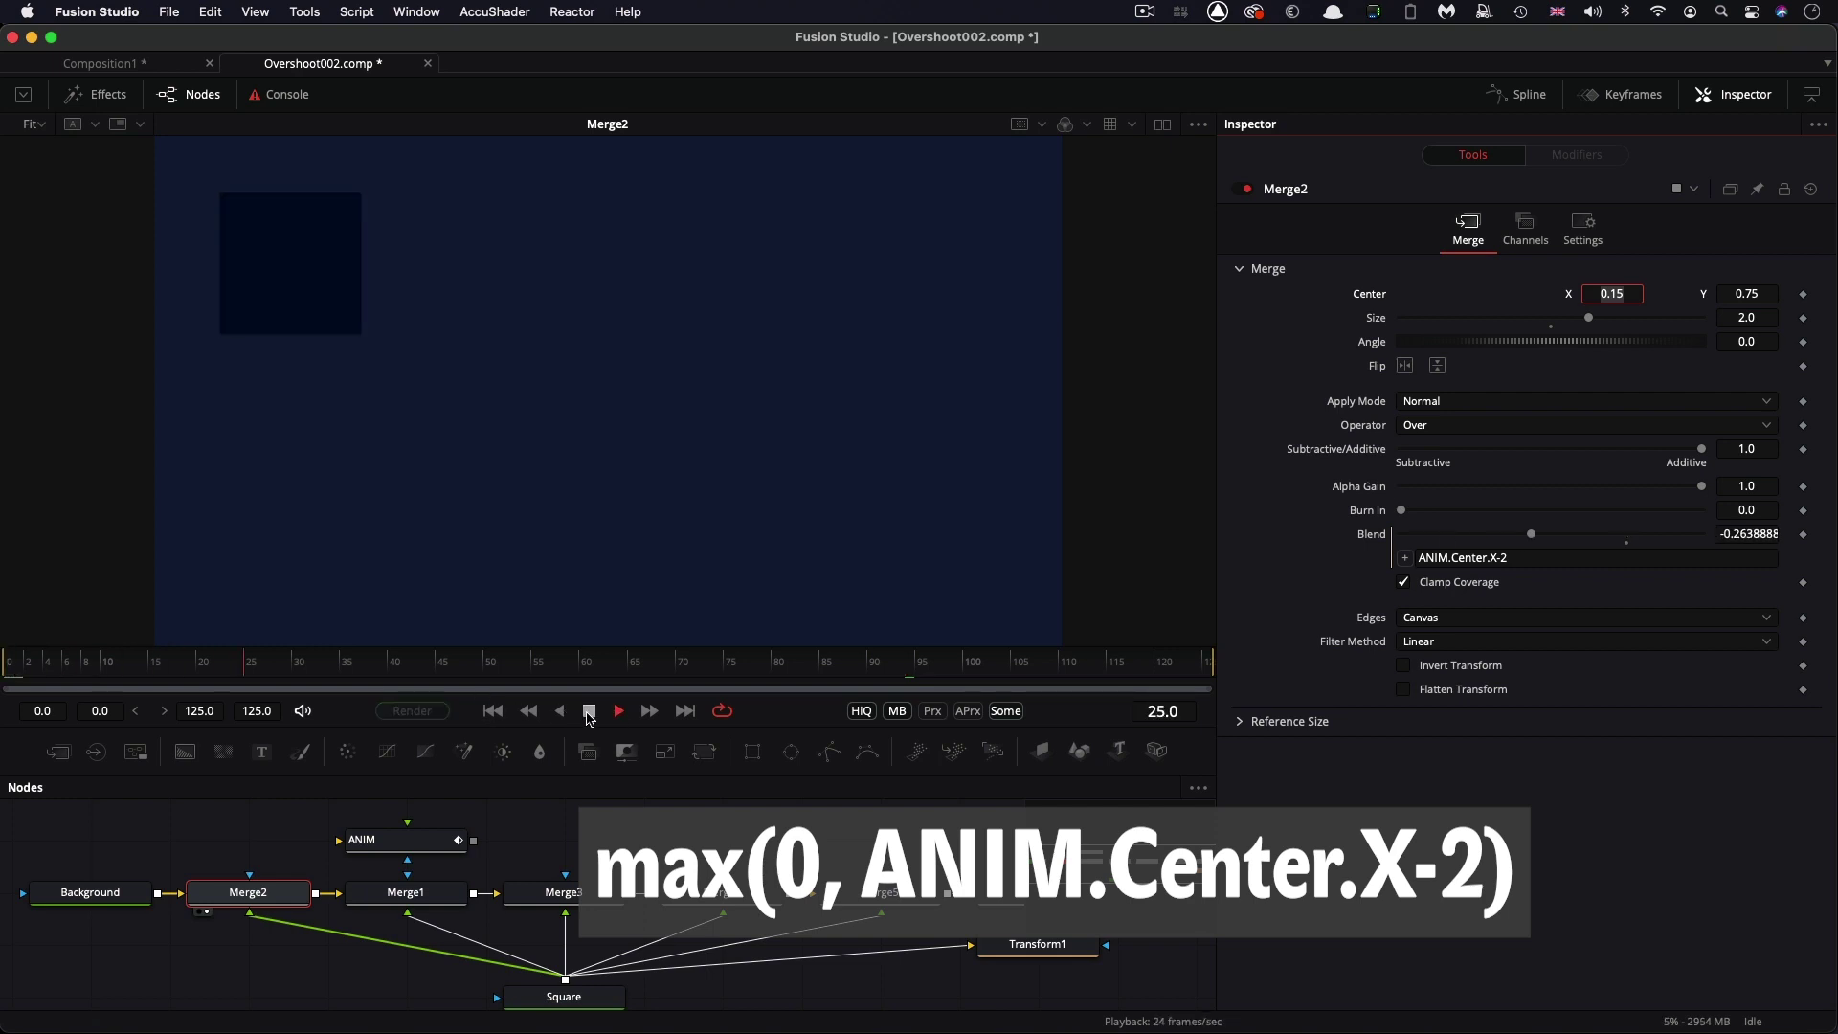
pyautogui.click(589, 710)
pyautogui.click(492, 711)
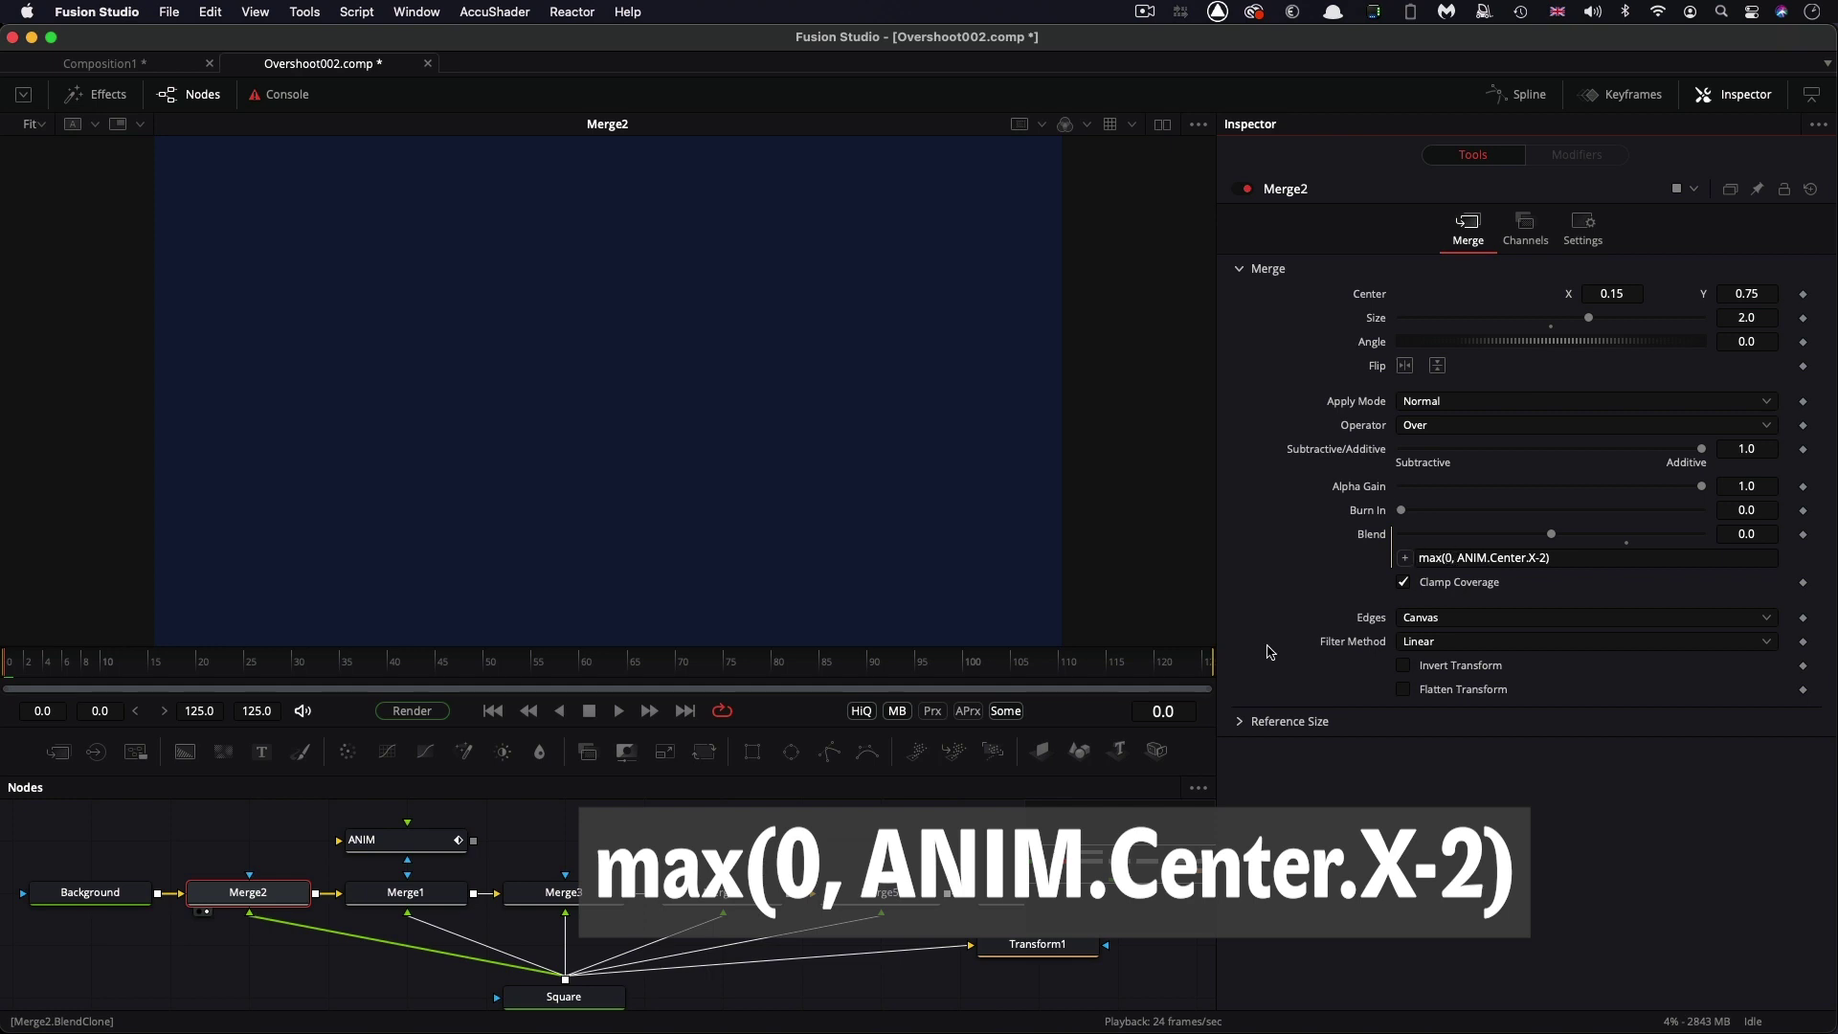
# View Merge1 and scrub to frame 50 to check its ANIM.Center.X-1 size growth
pyautogui.click(362, 910)
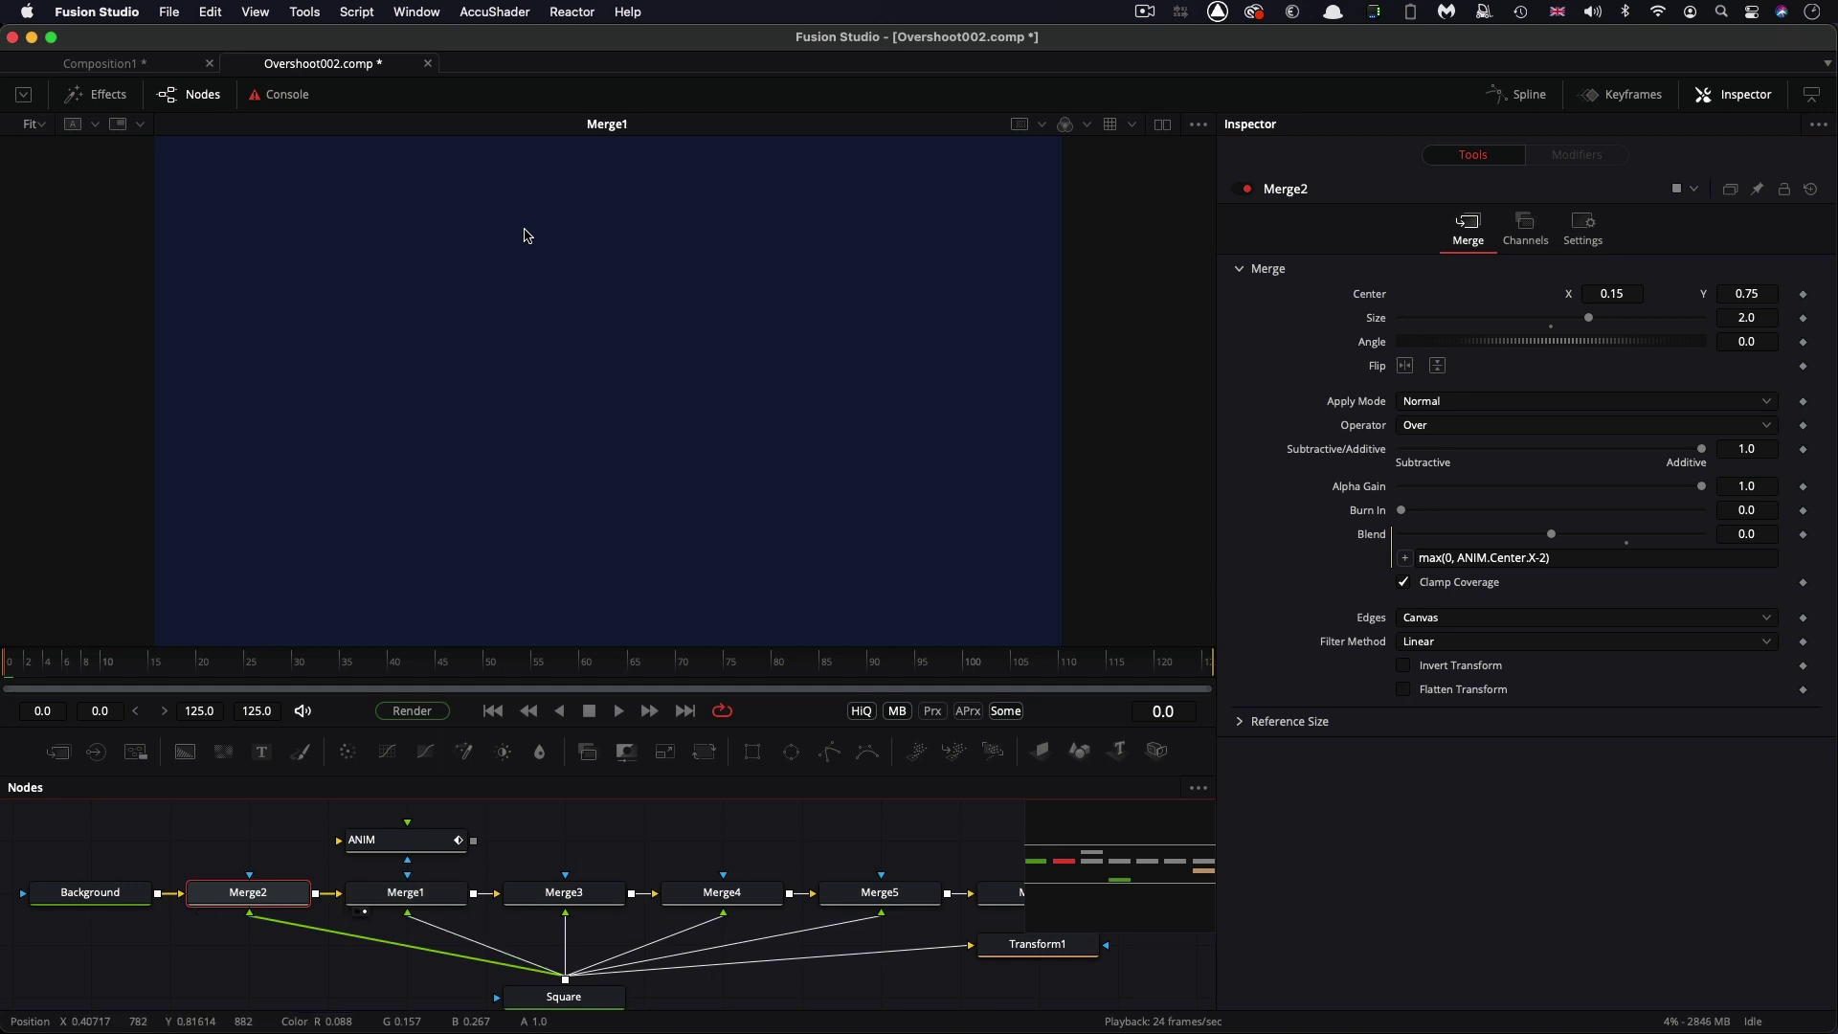
pyautogui.click(390, 903)
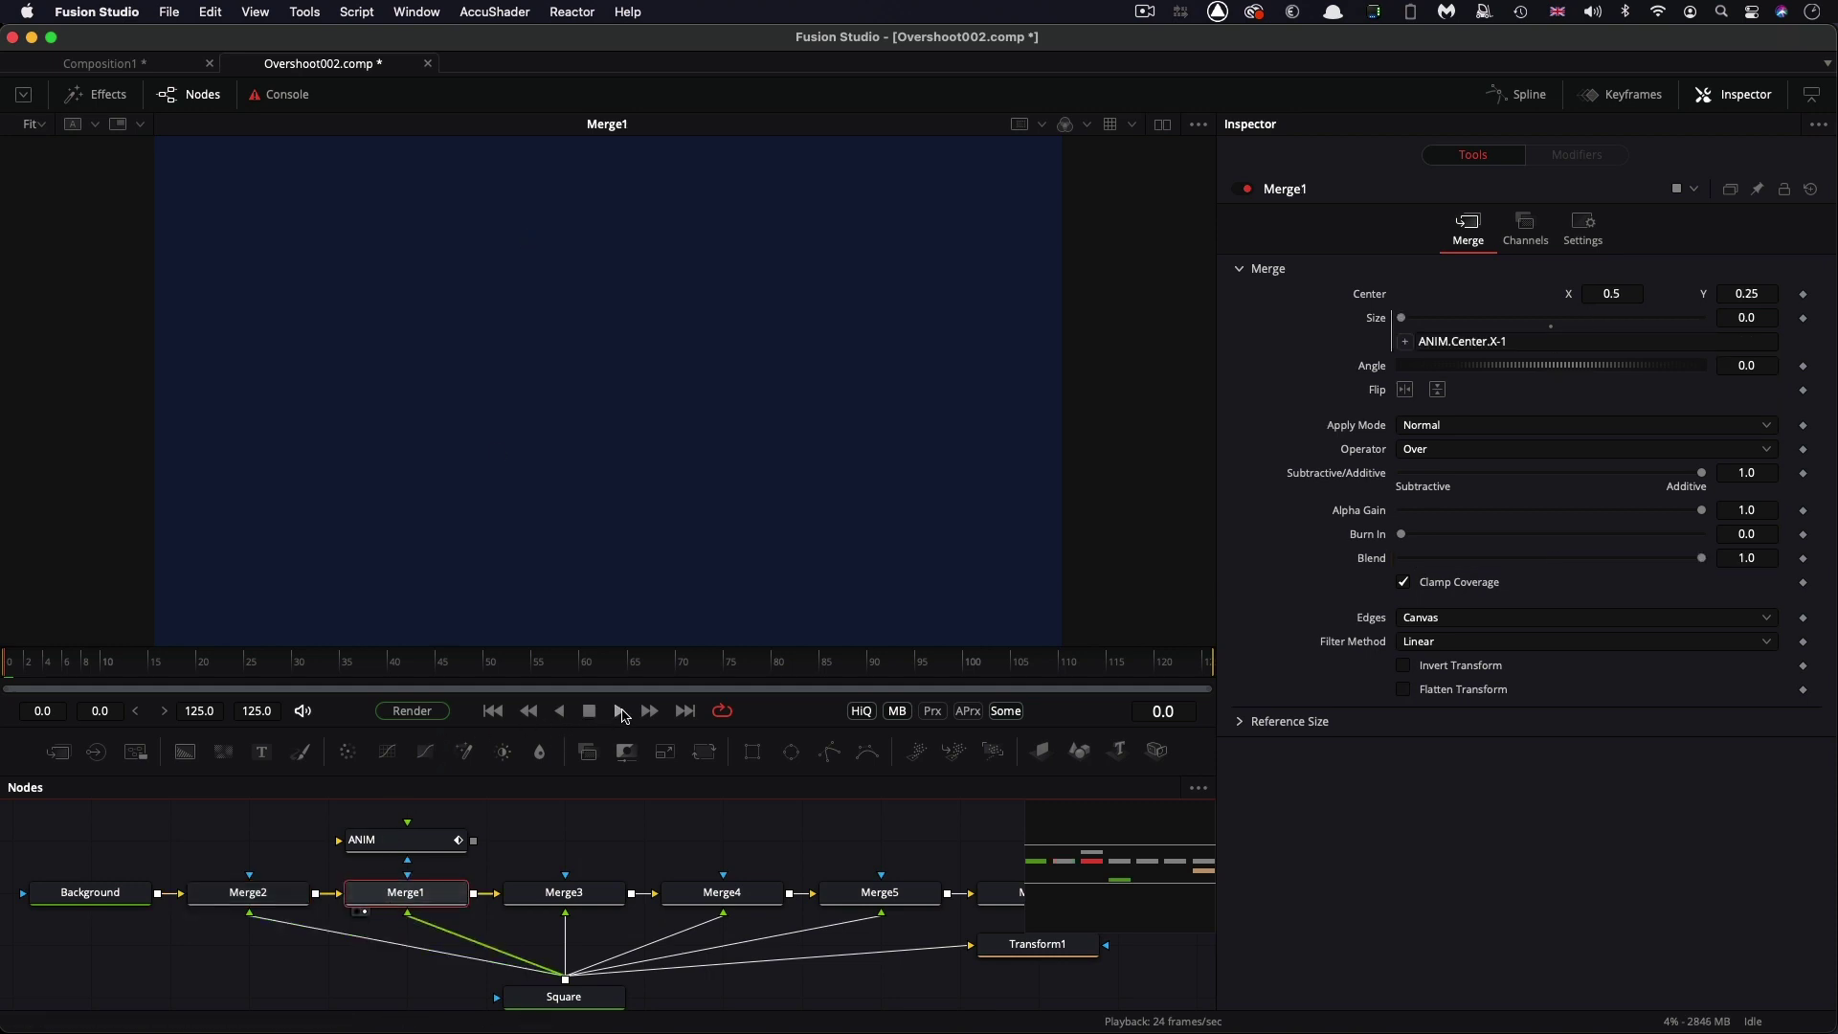
pyautogui.click(622, 715)
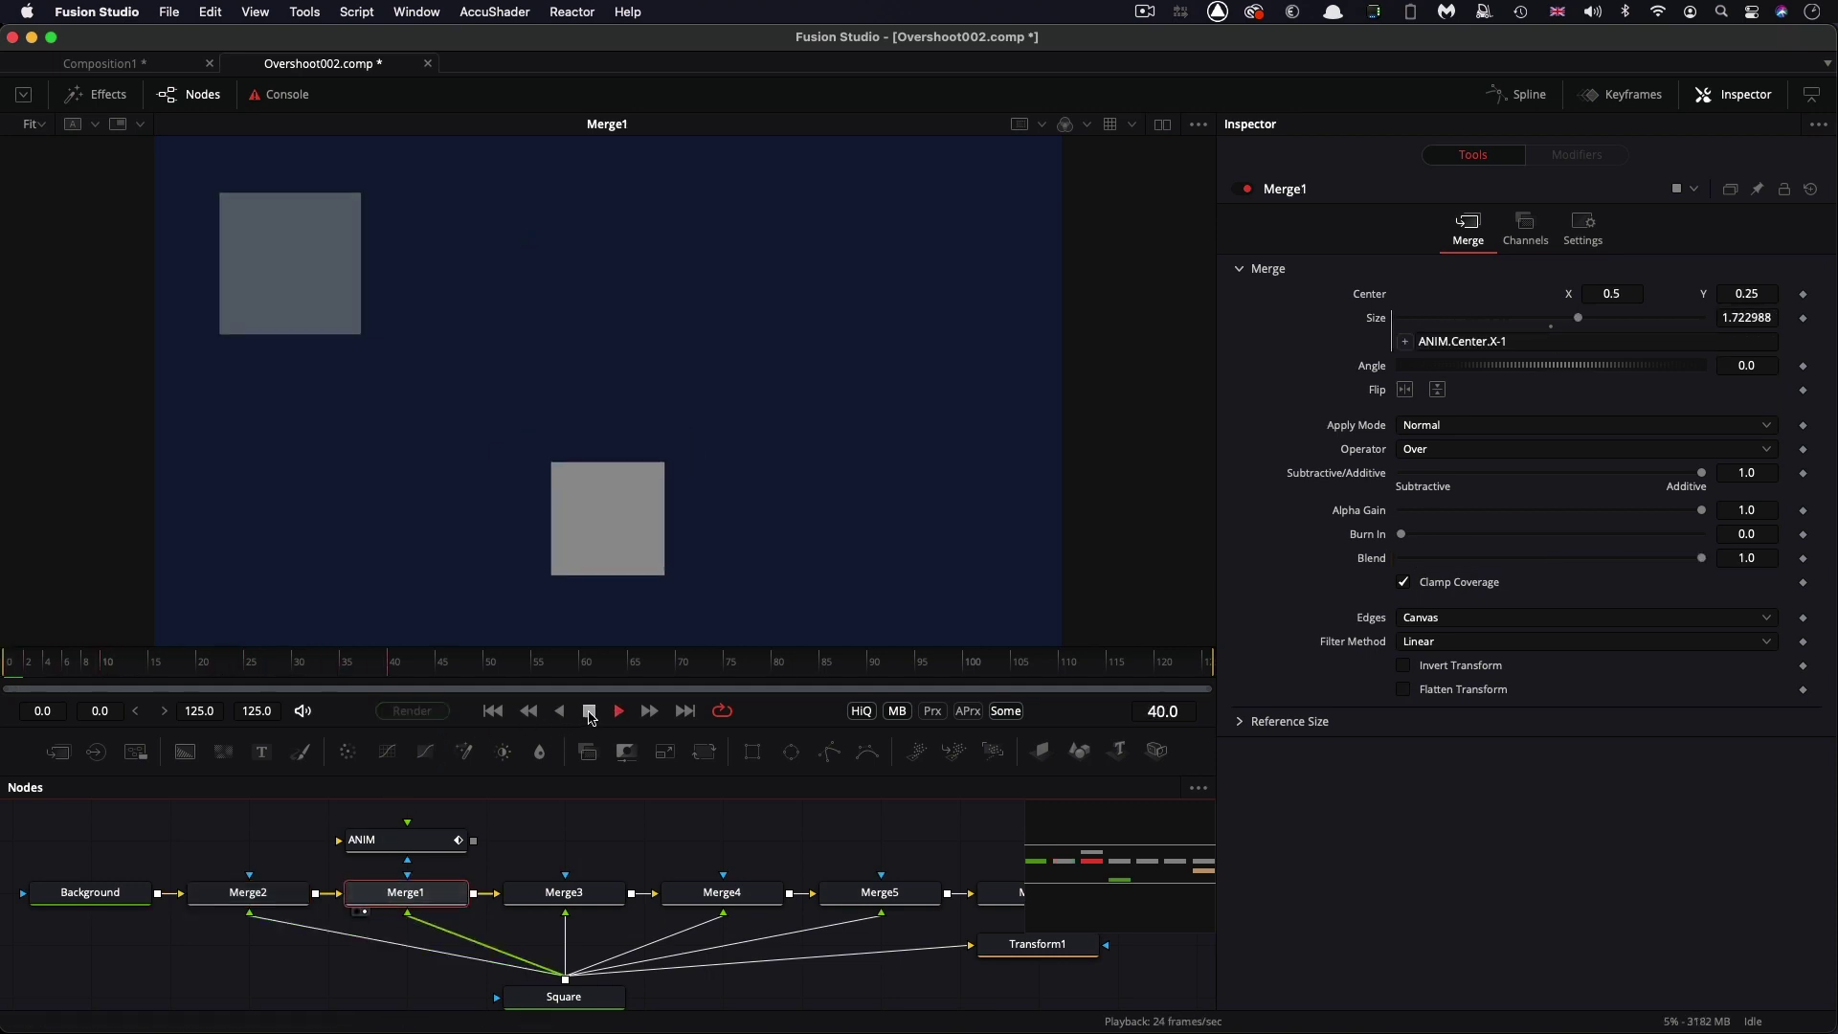
pyautogui.click(590, 712)
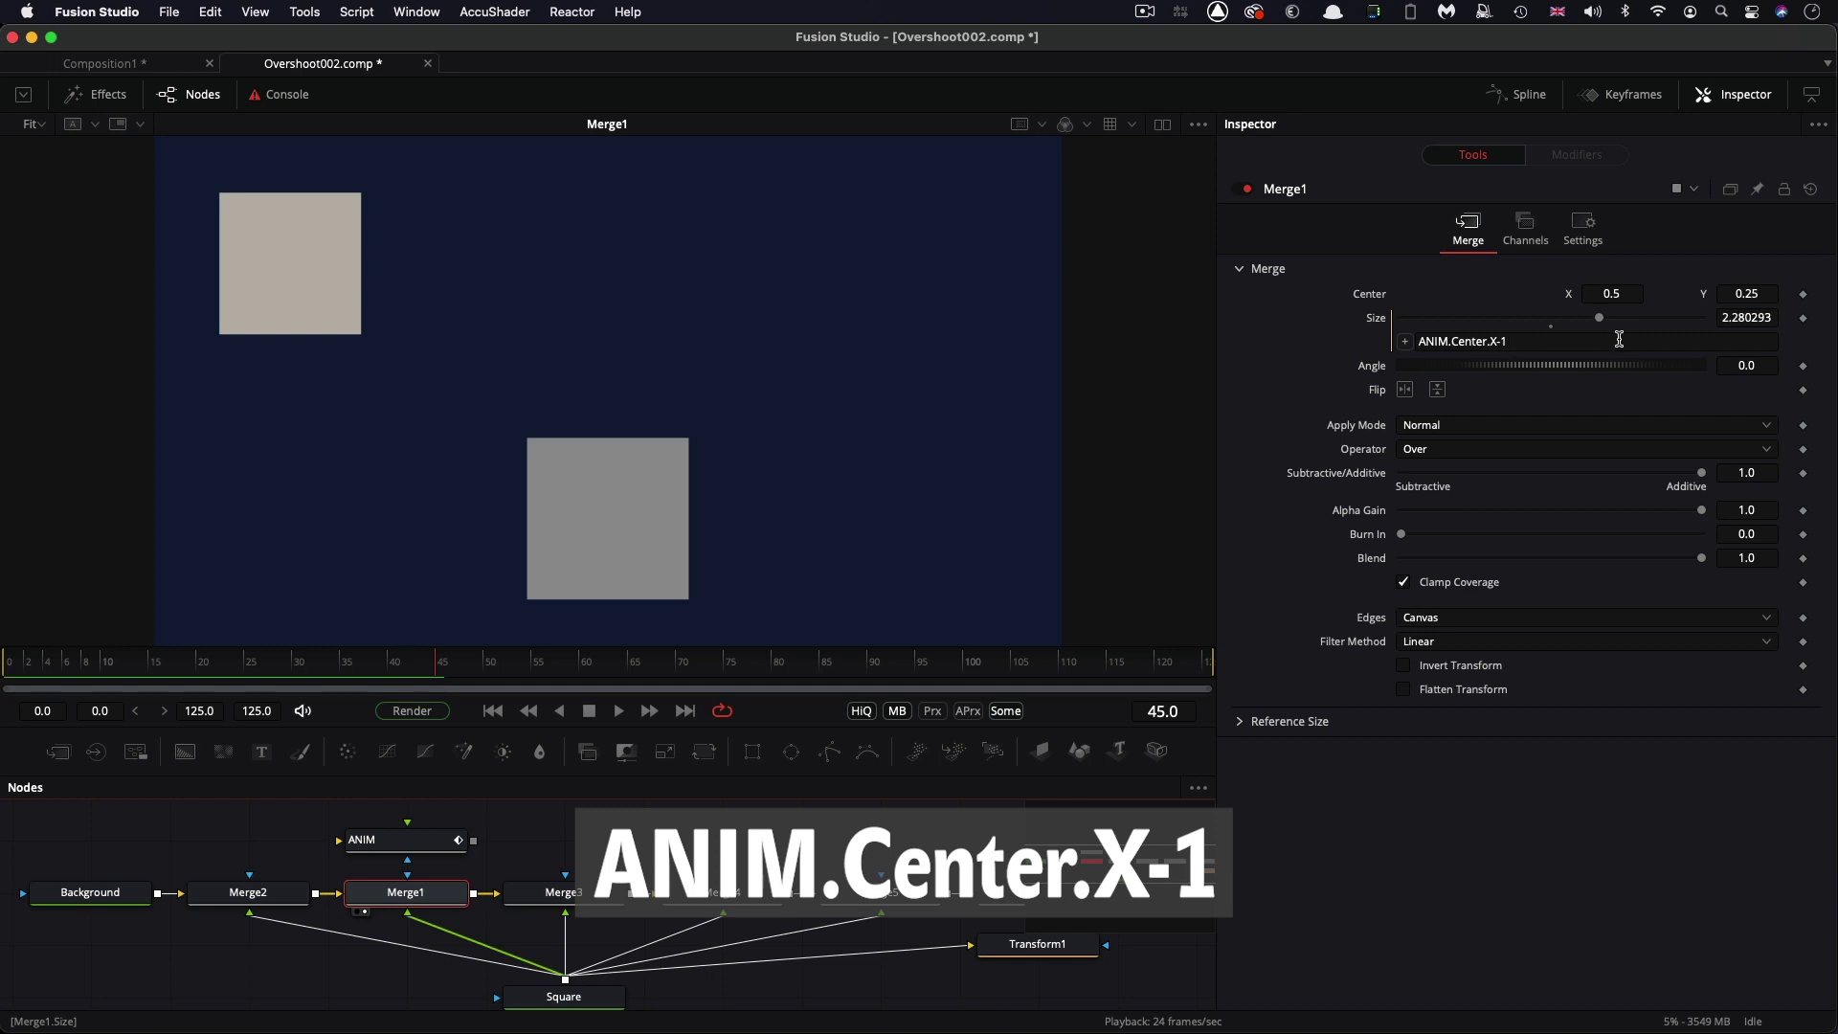
pyautogui.moveTo(432, 672); pyautogui.dragTo(494, 677)
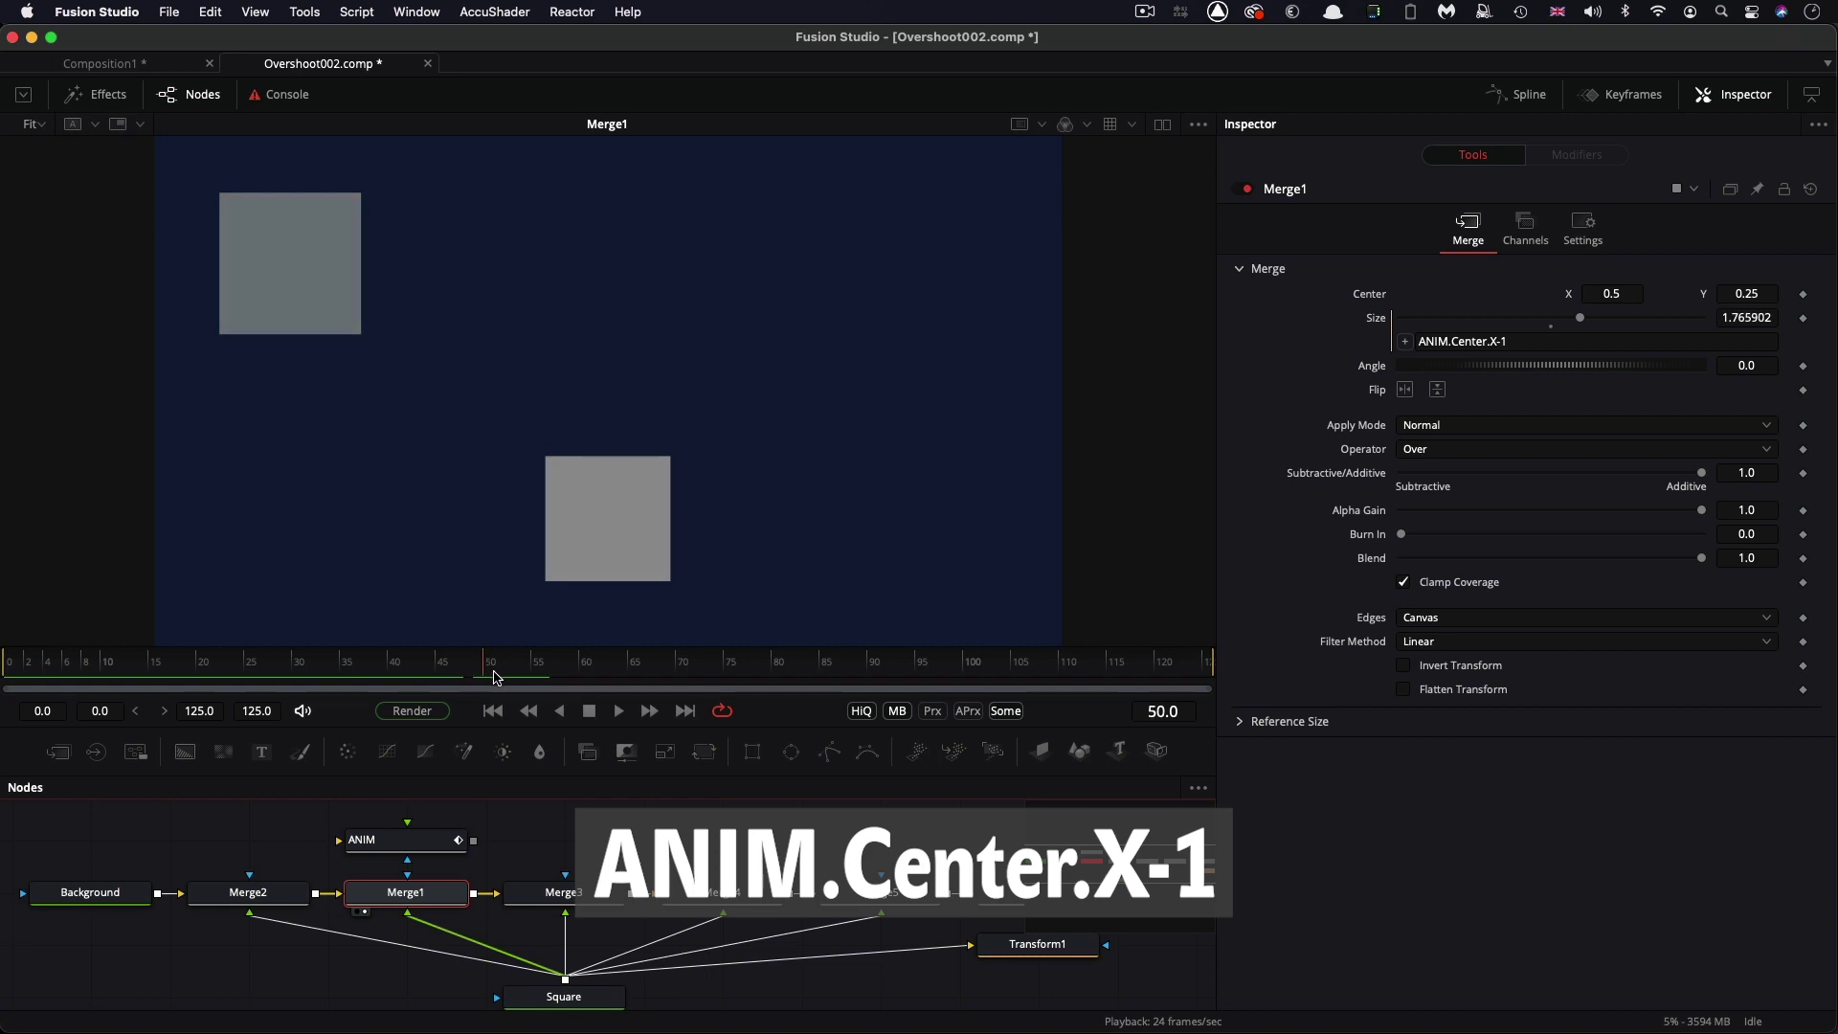
# View Merge3 and play from the start to watch its square spin and settle
pyautogui.click(569, 902)
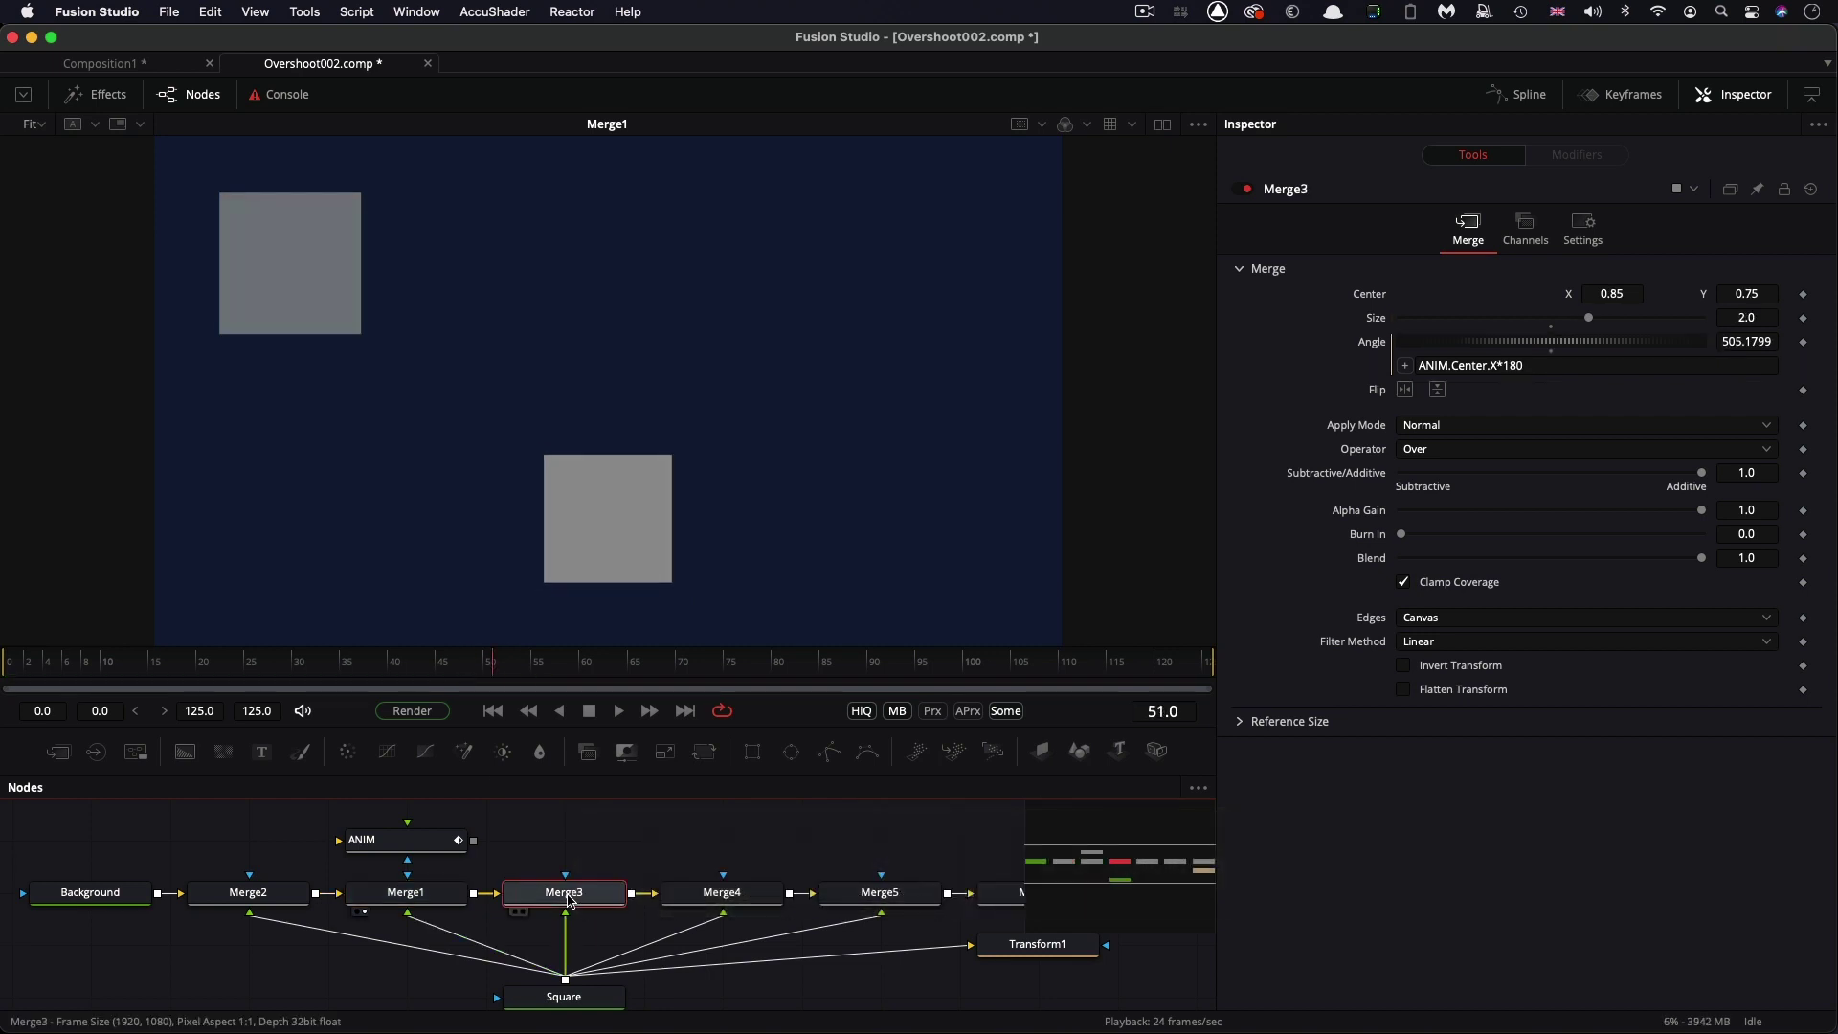
pyautogui.press('1')
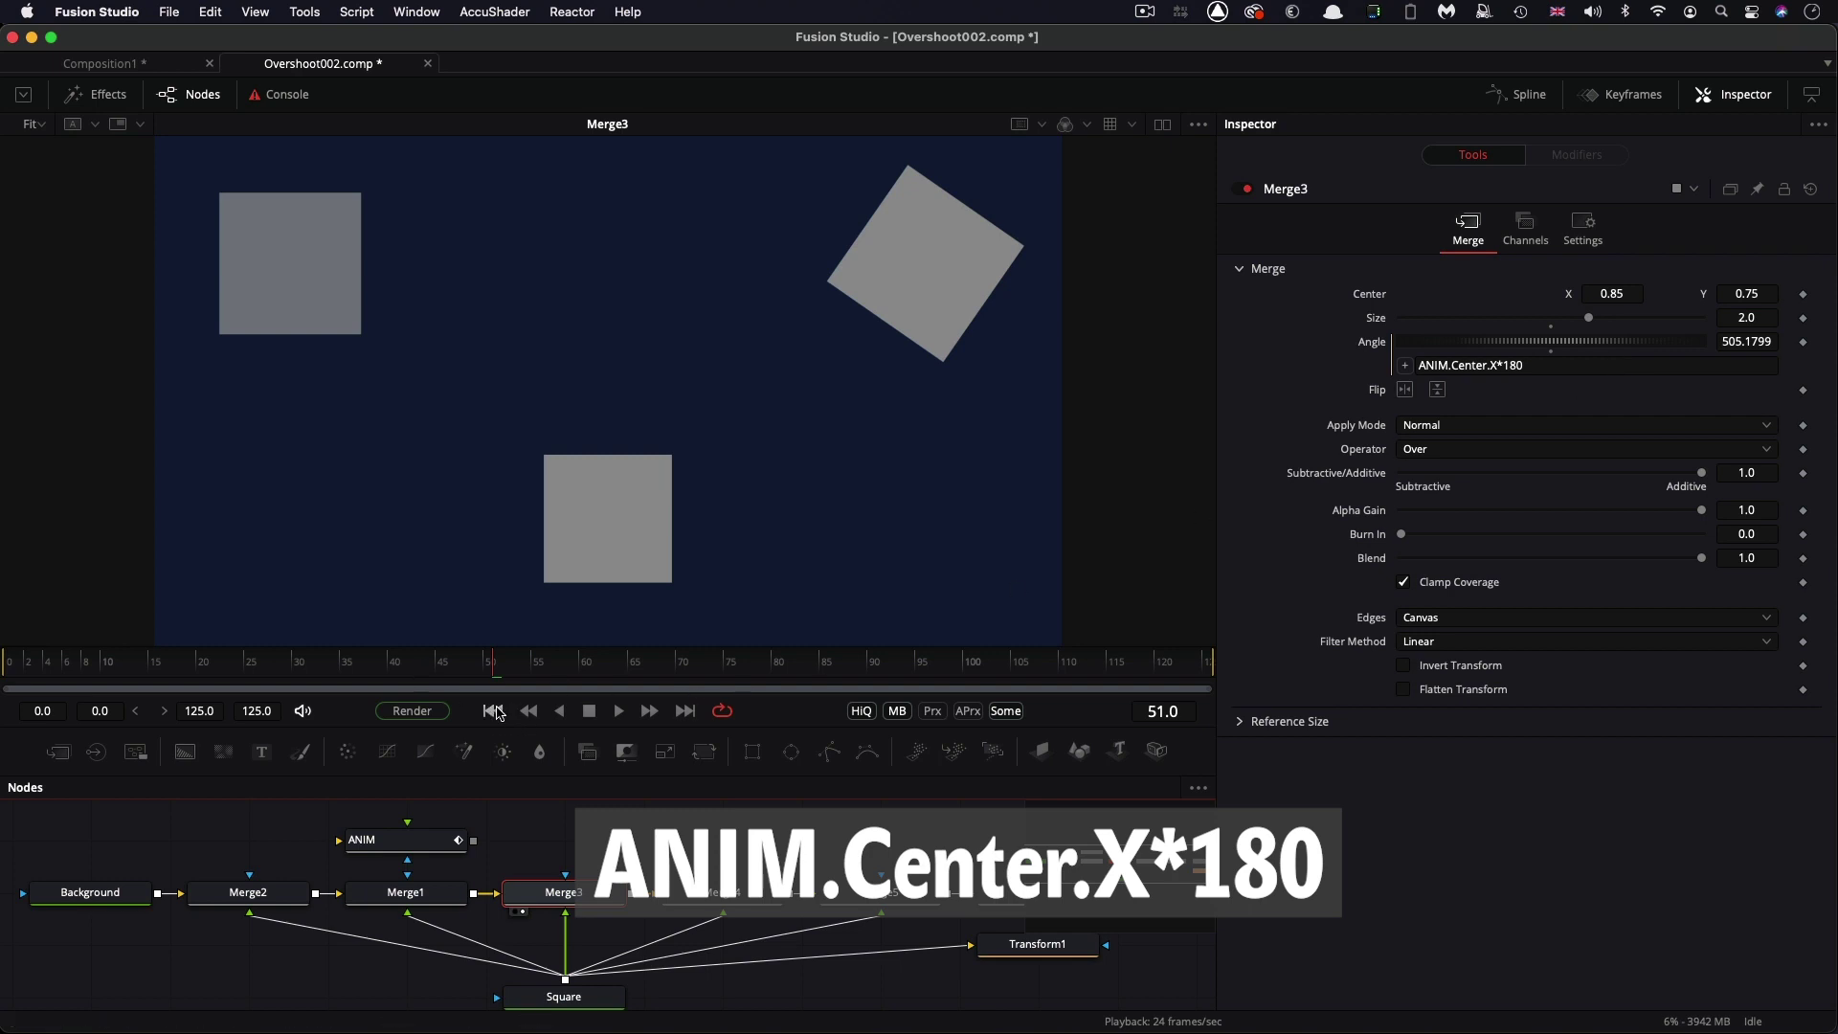
pyautogui.click(493, 709)
pyautogui.click(622, 711)
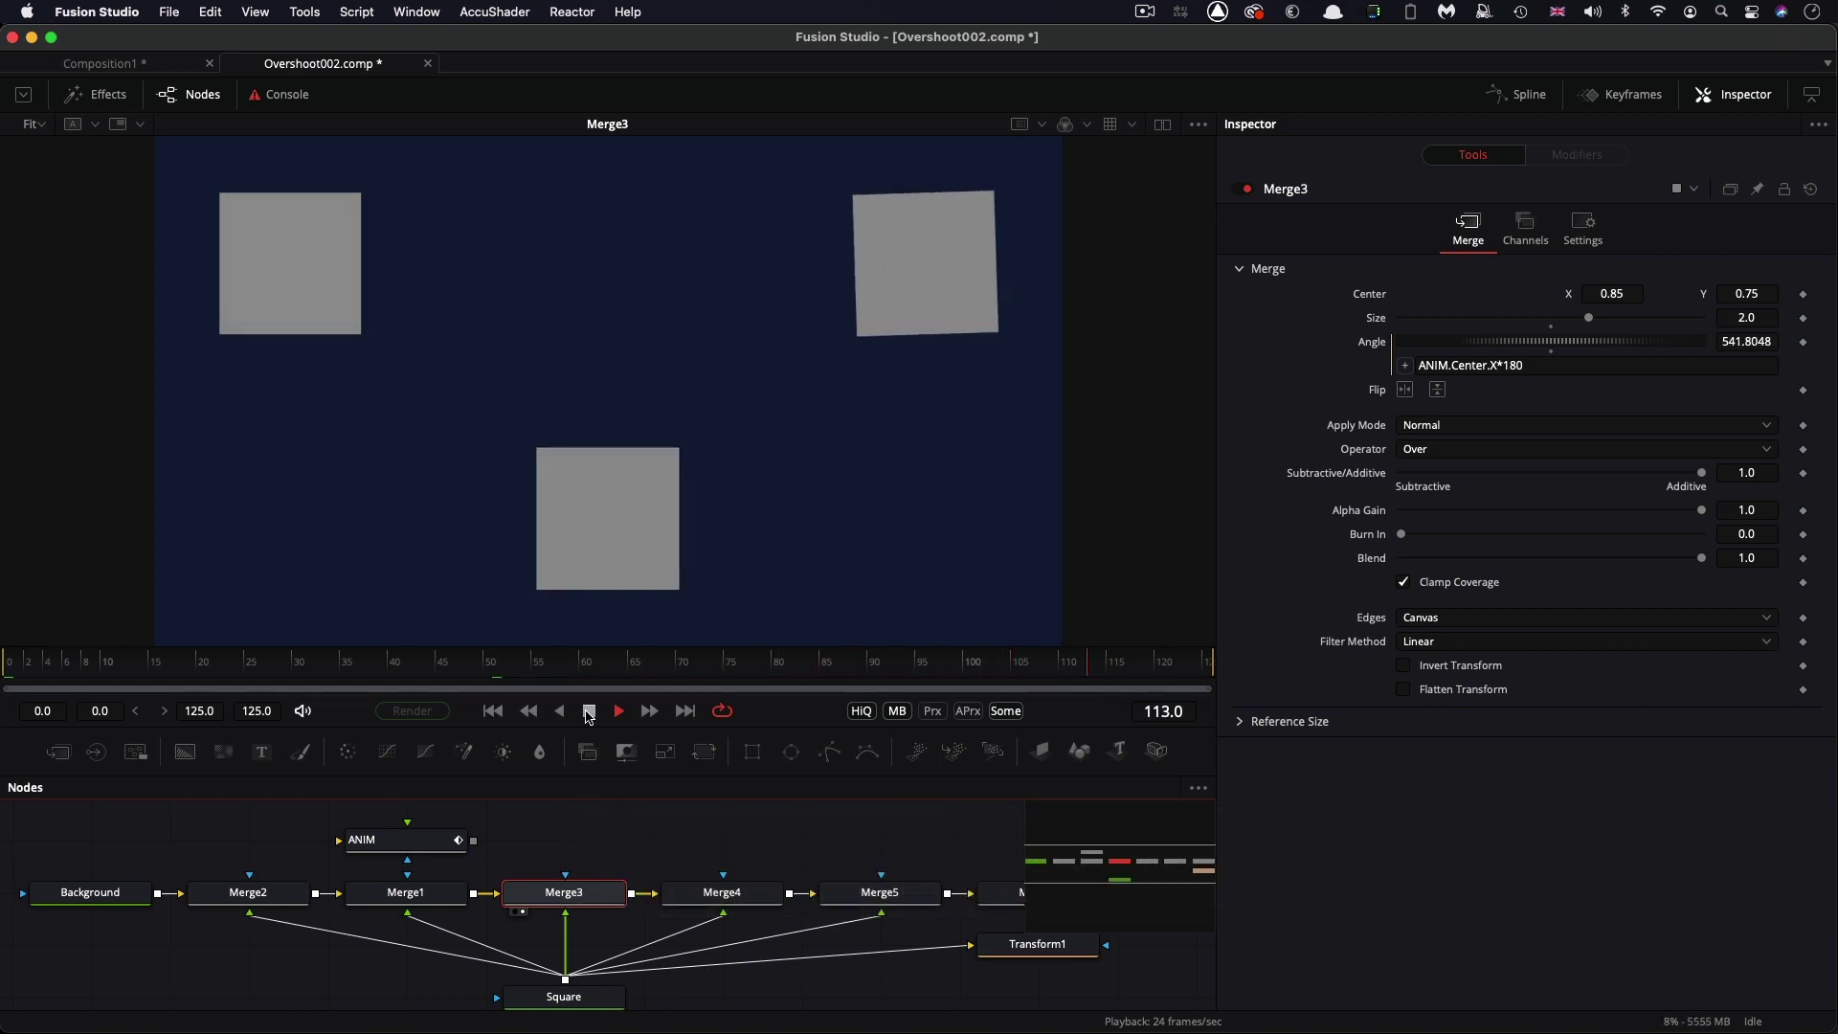
pyautogui.click(588, 715)
# View Merge4, play from frame 0 to see it slide, and inspect its Center expression
pyautogui.click(719, 902)
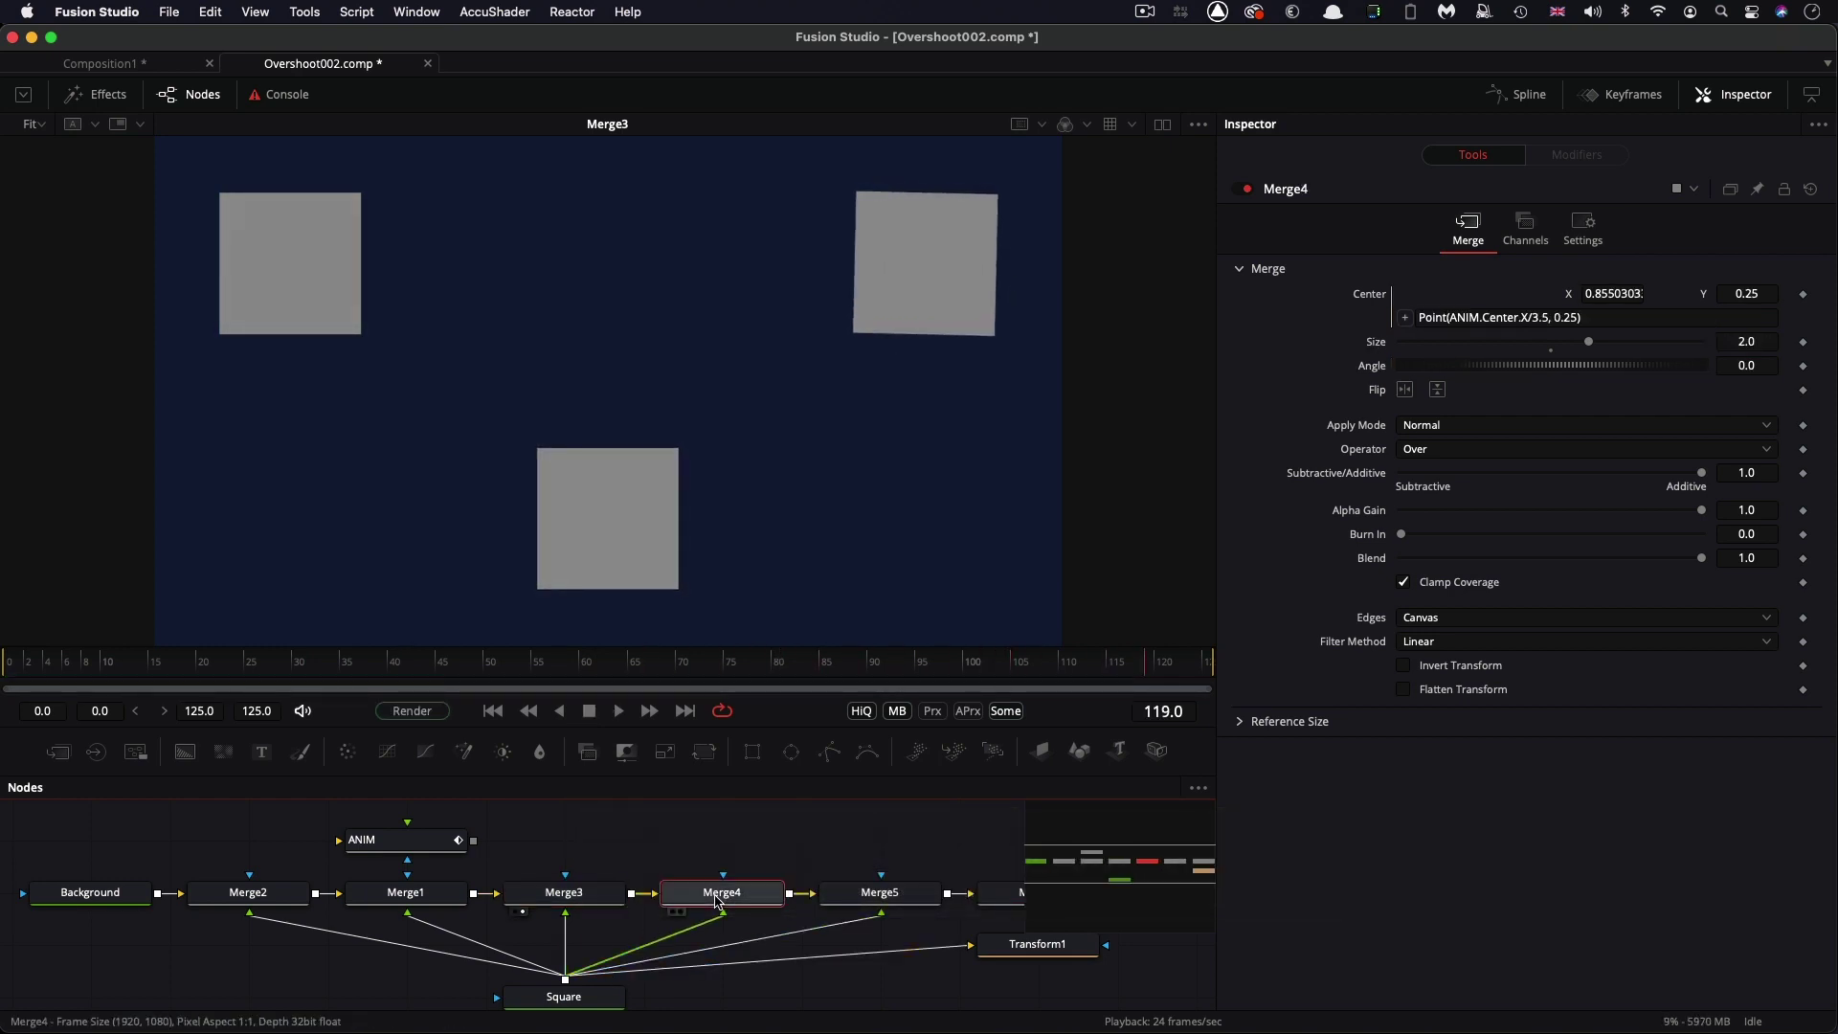
pyautogui.press('1')
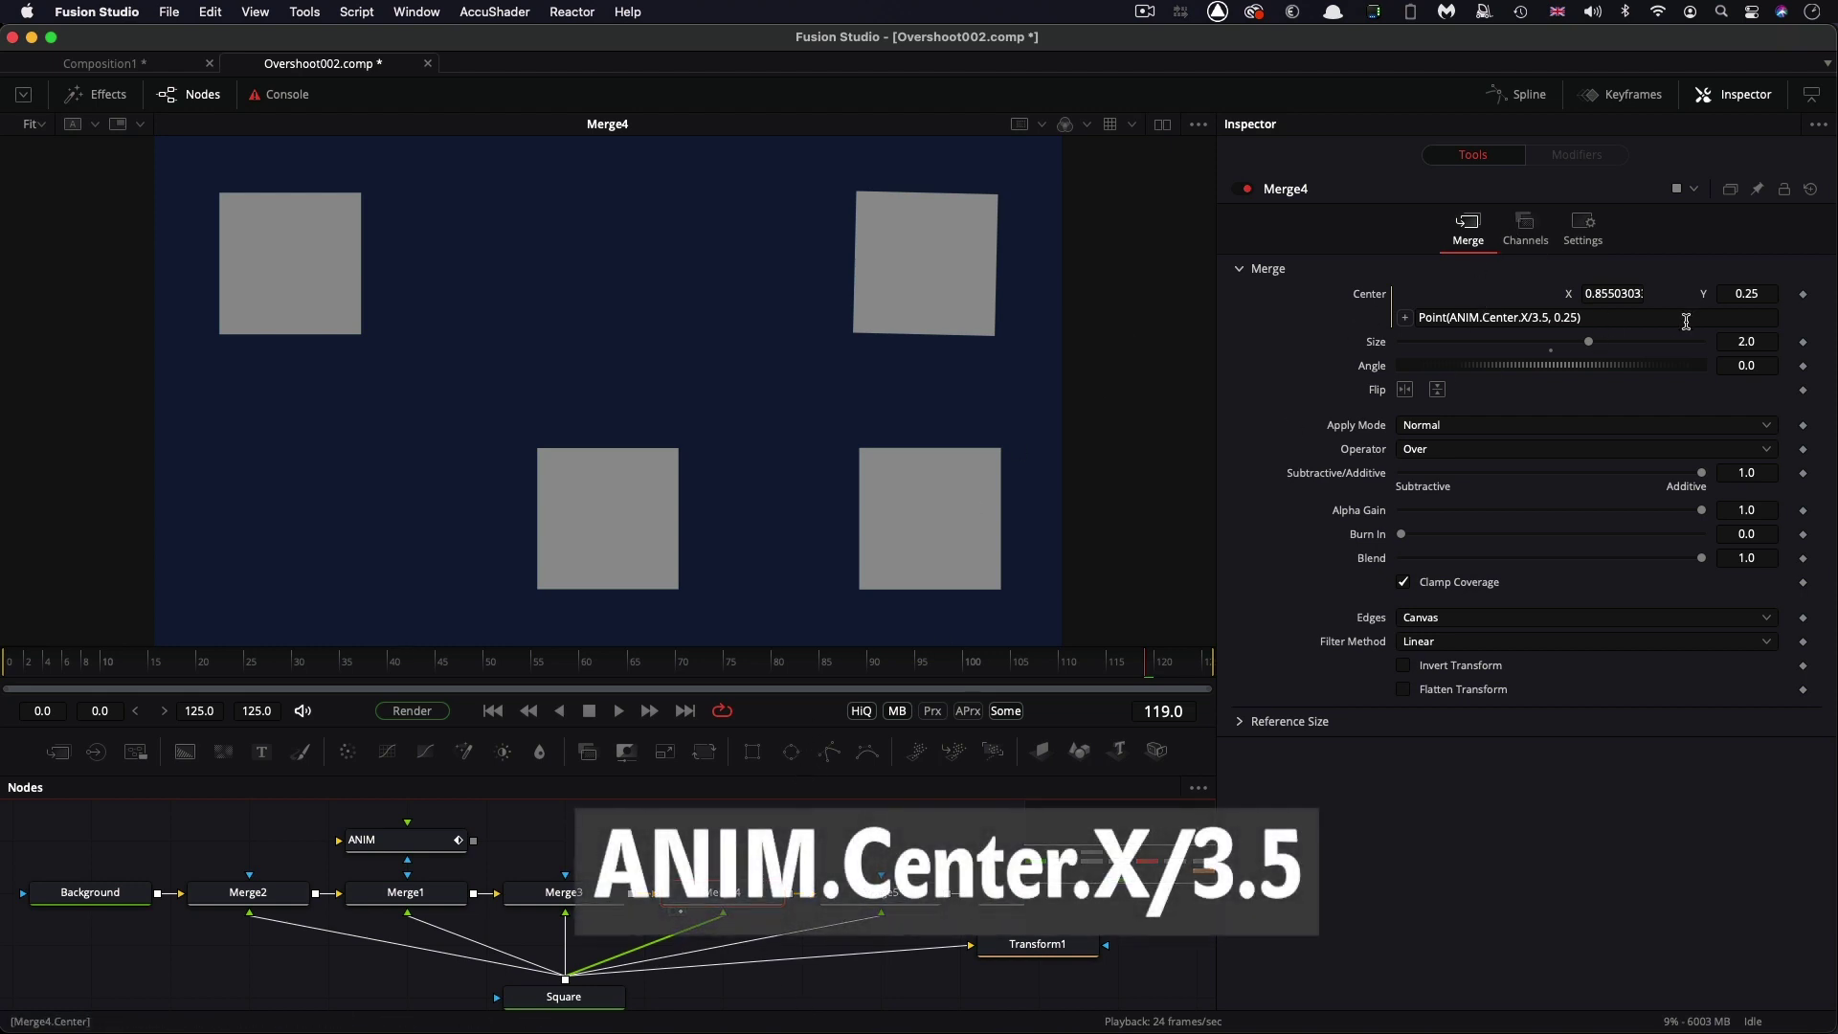
pyautogui.press('Home')
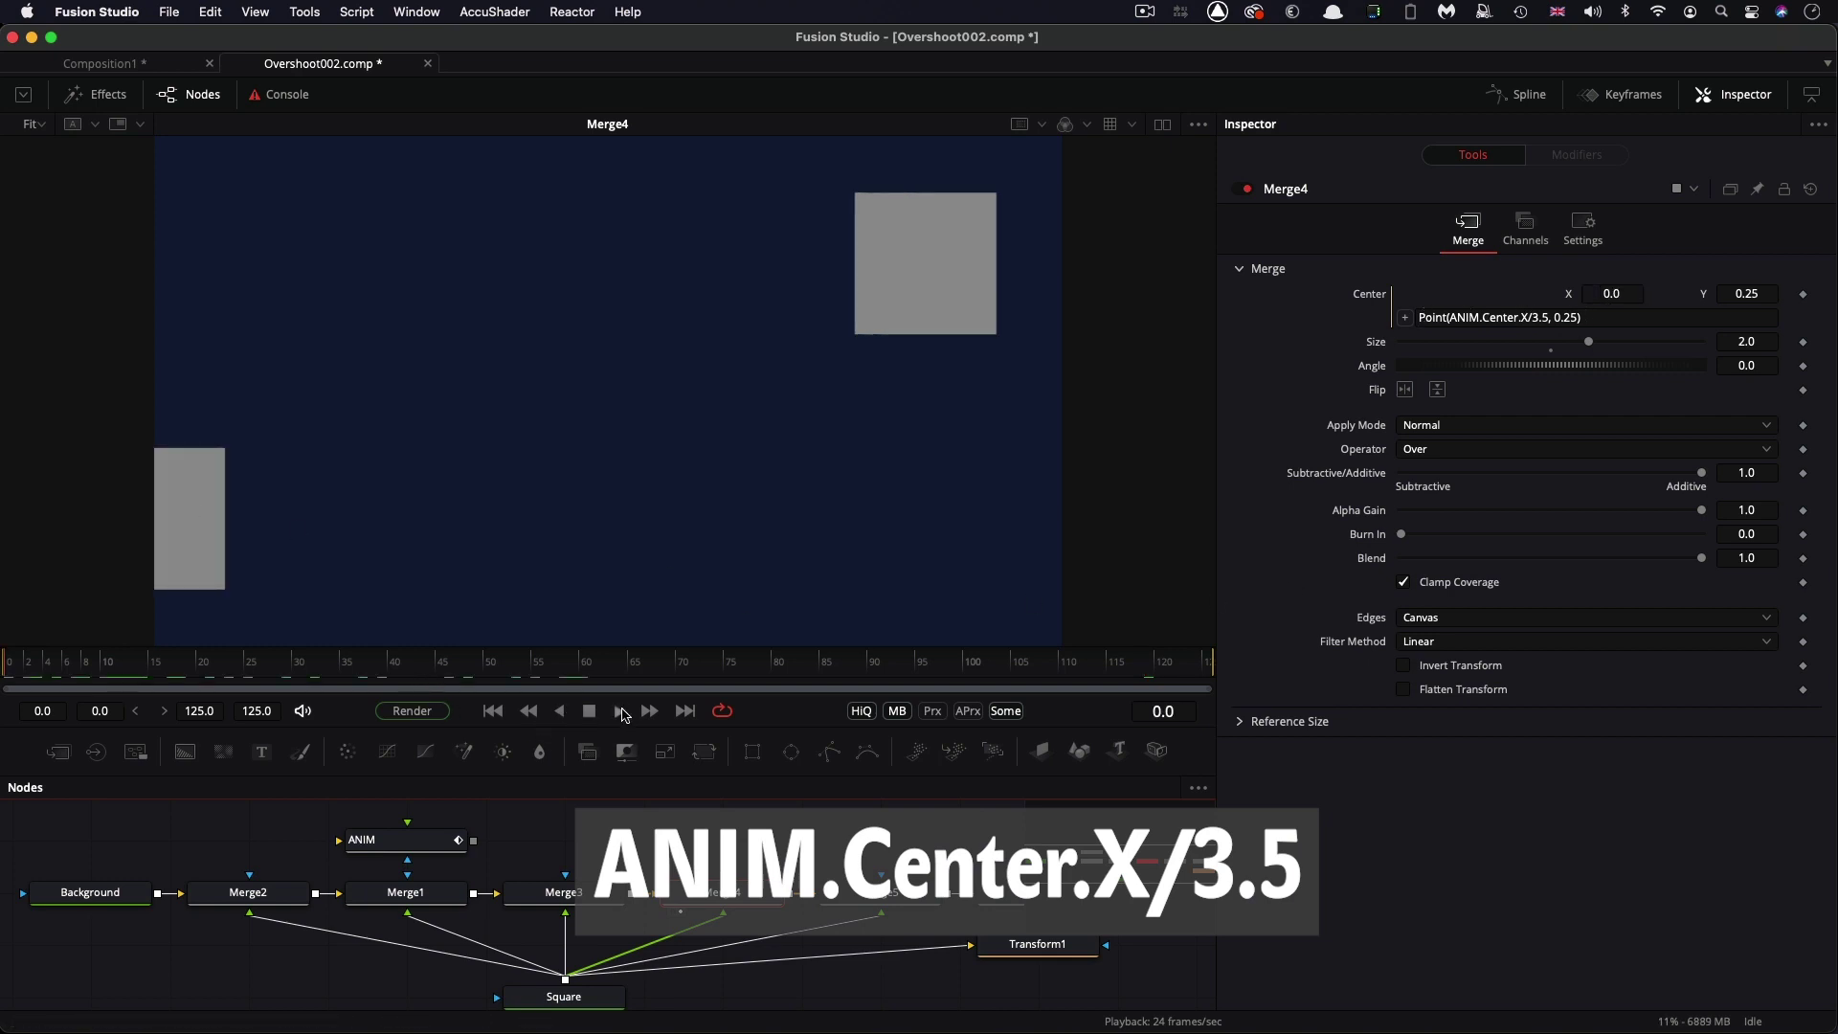
pyautogui.click(622, 713)
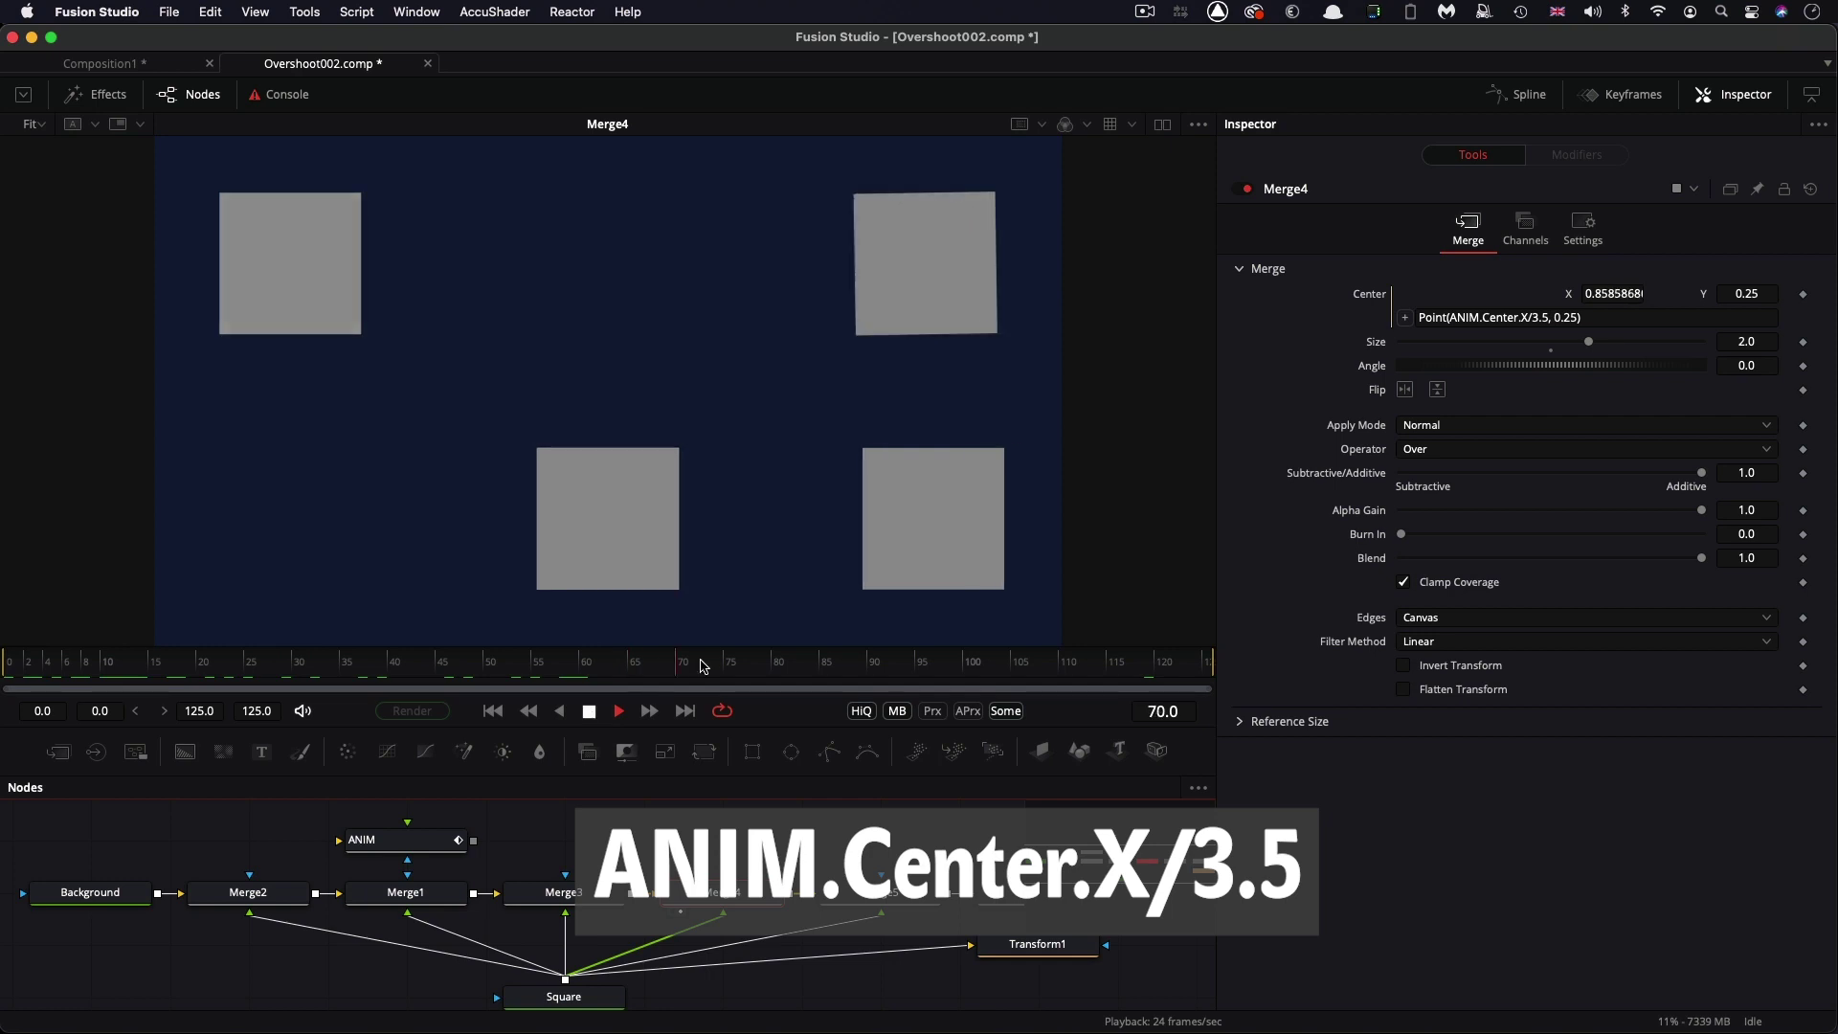
pyautogui.click(588, 711)
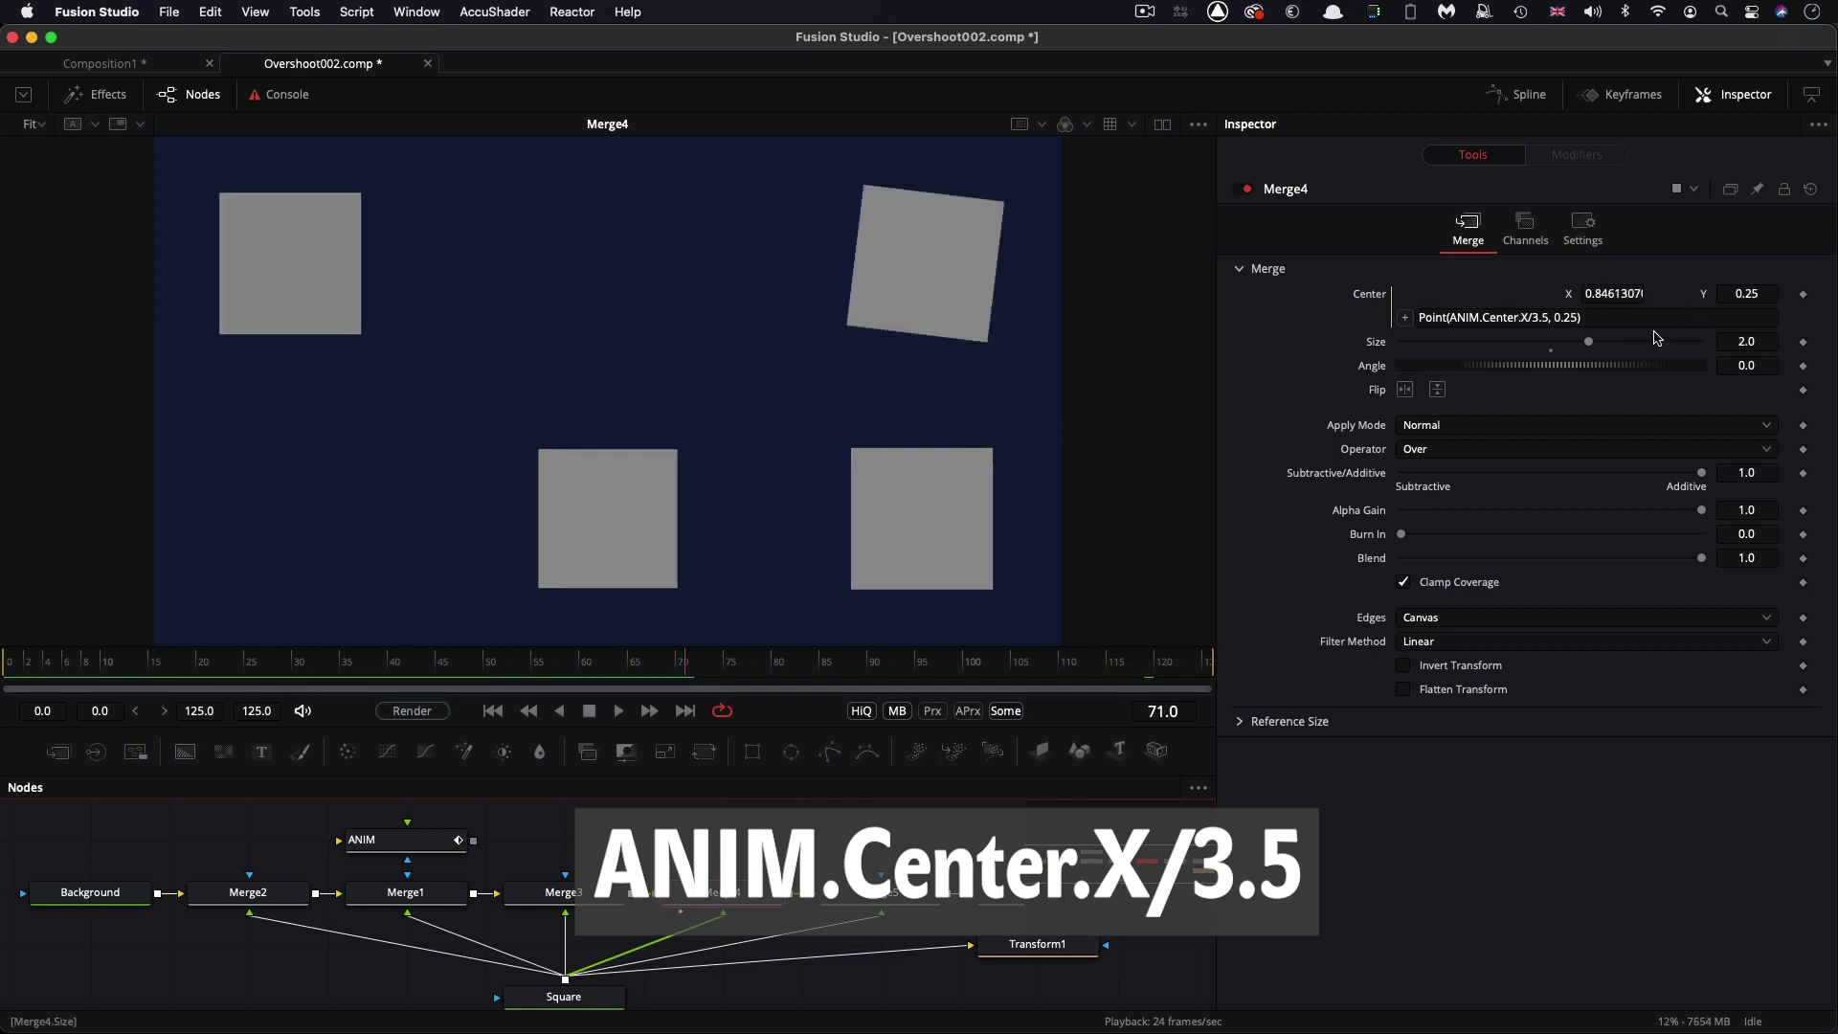
pyautogui.click(1517, 317)
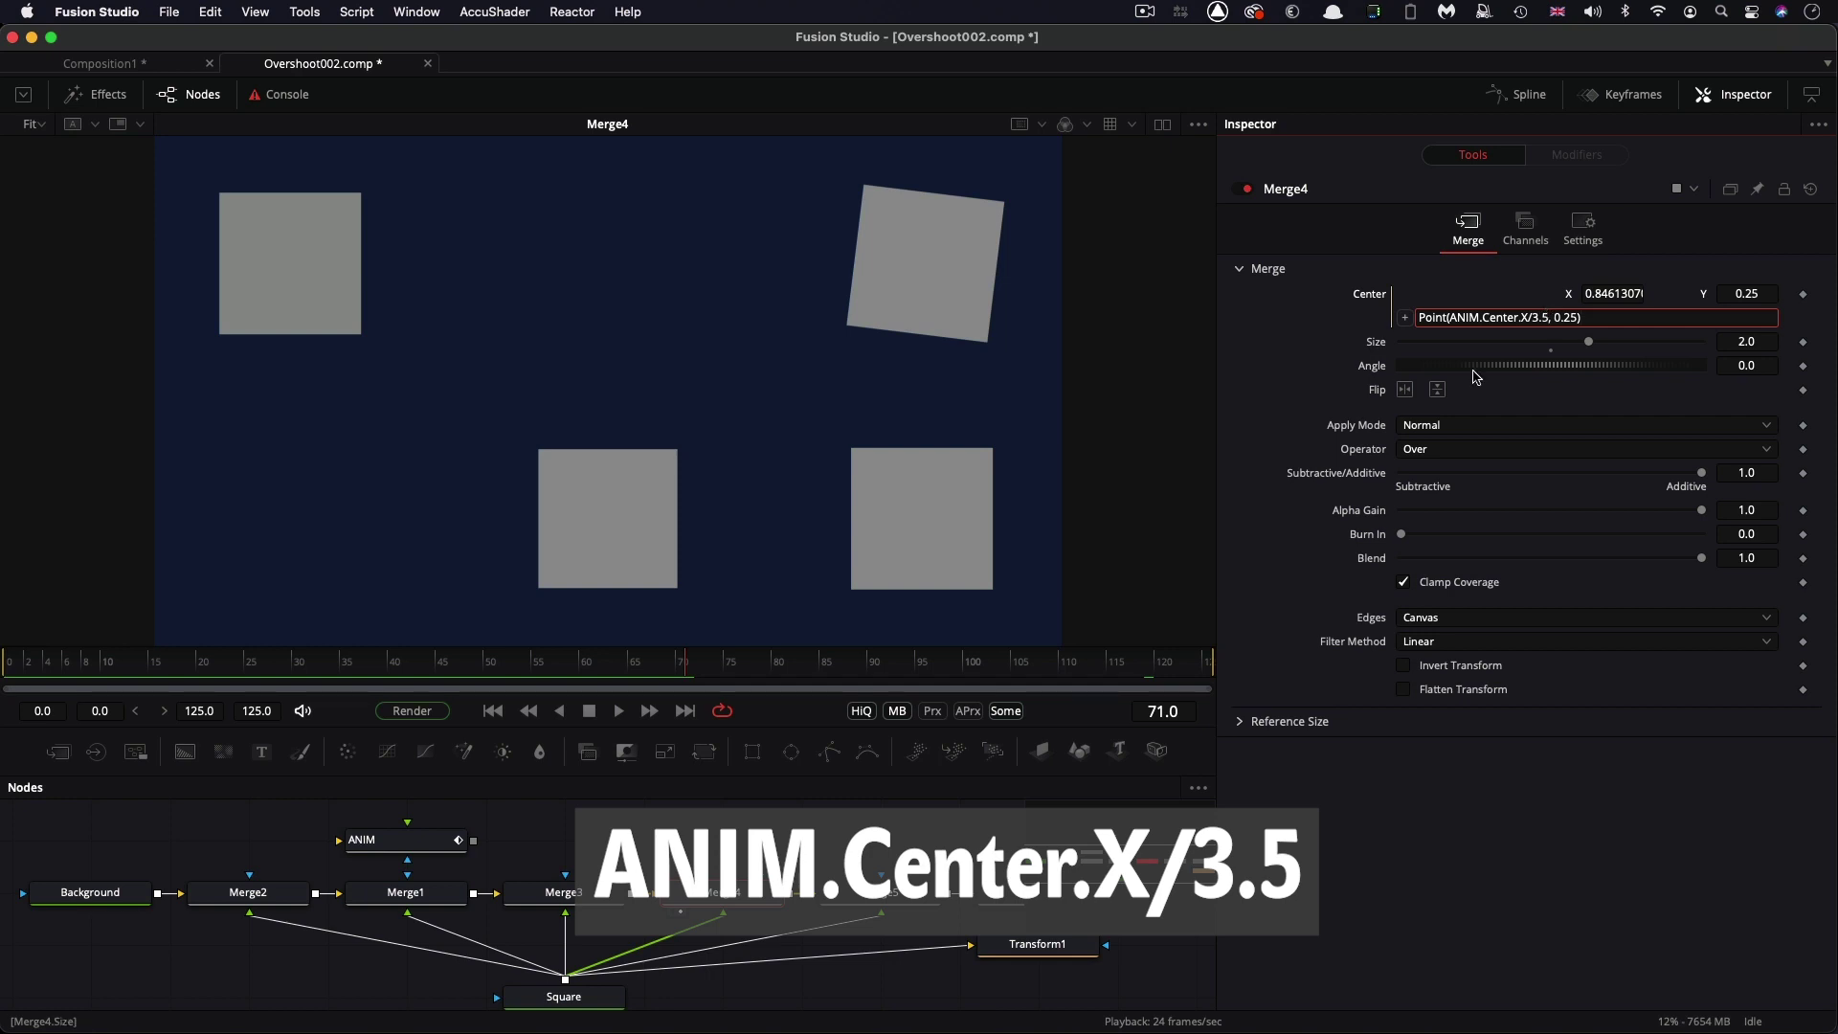
# View Merge5 and play from frame 0 to about 77, watching the fifth square drop in
pyautogui.click(882, 905)
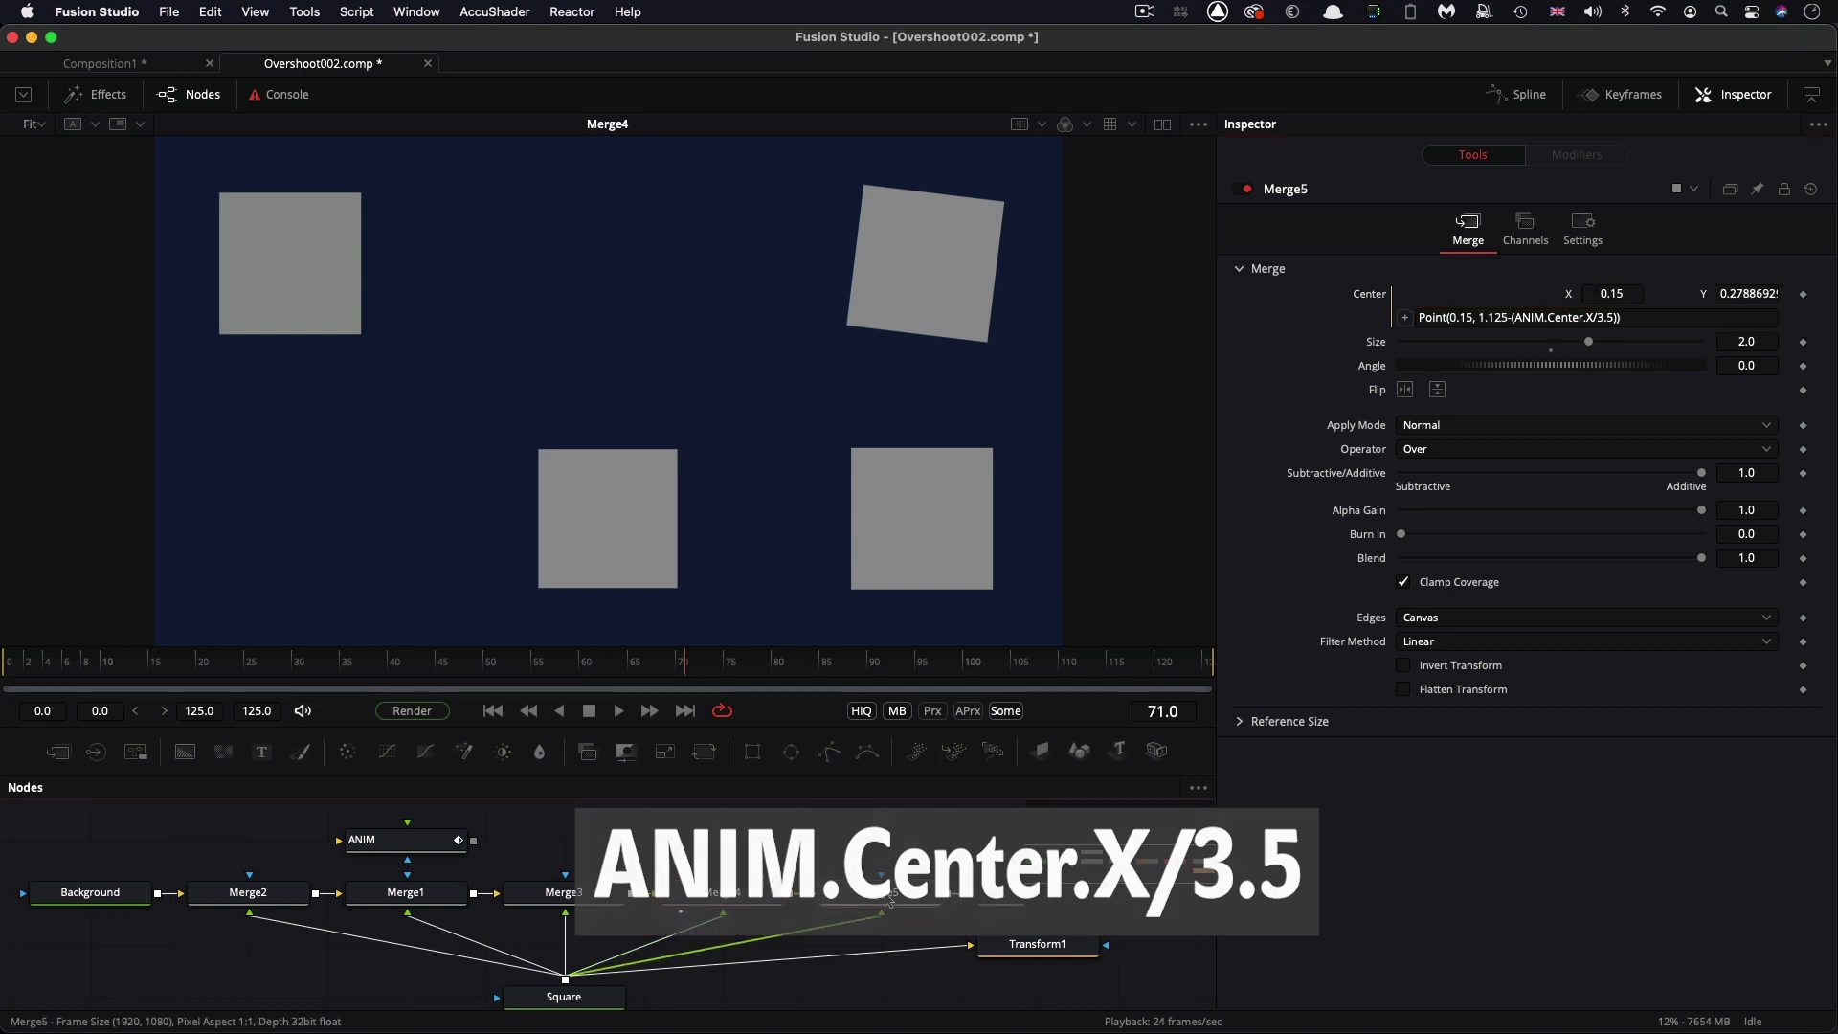
pyautogui.moveTo(883, 904); pyautogui.dragTo(544, 466)
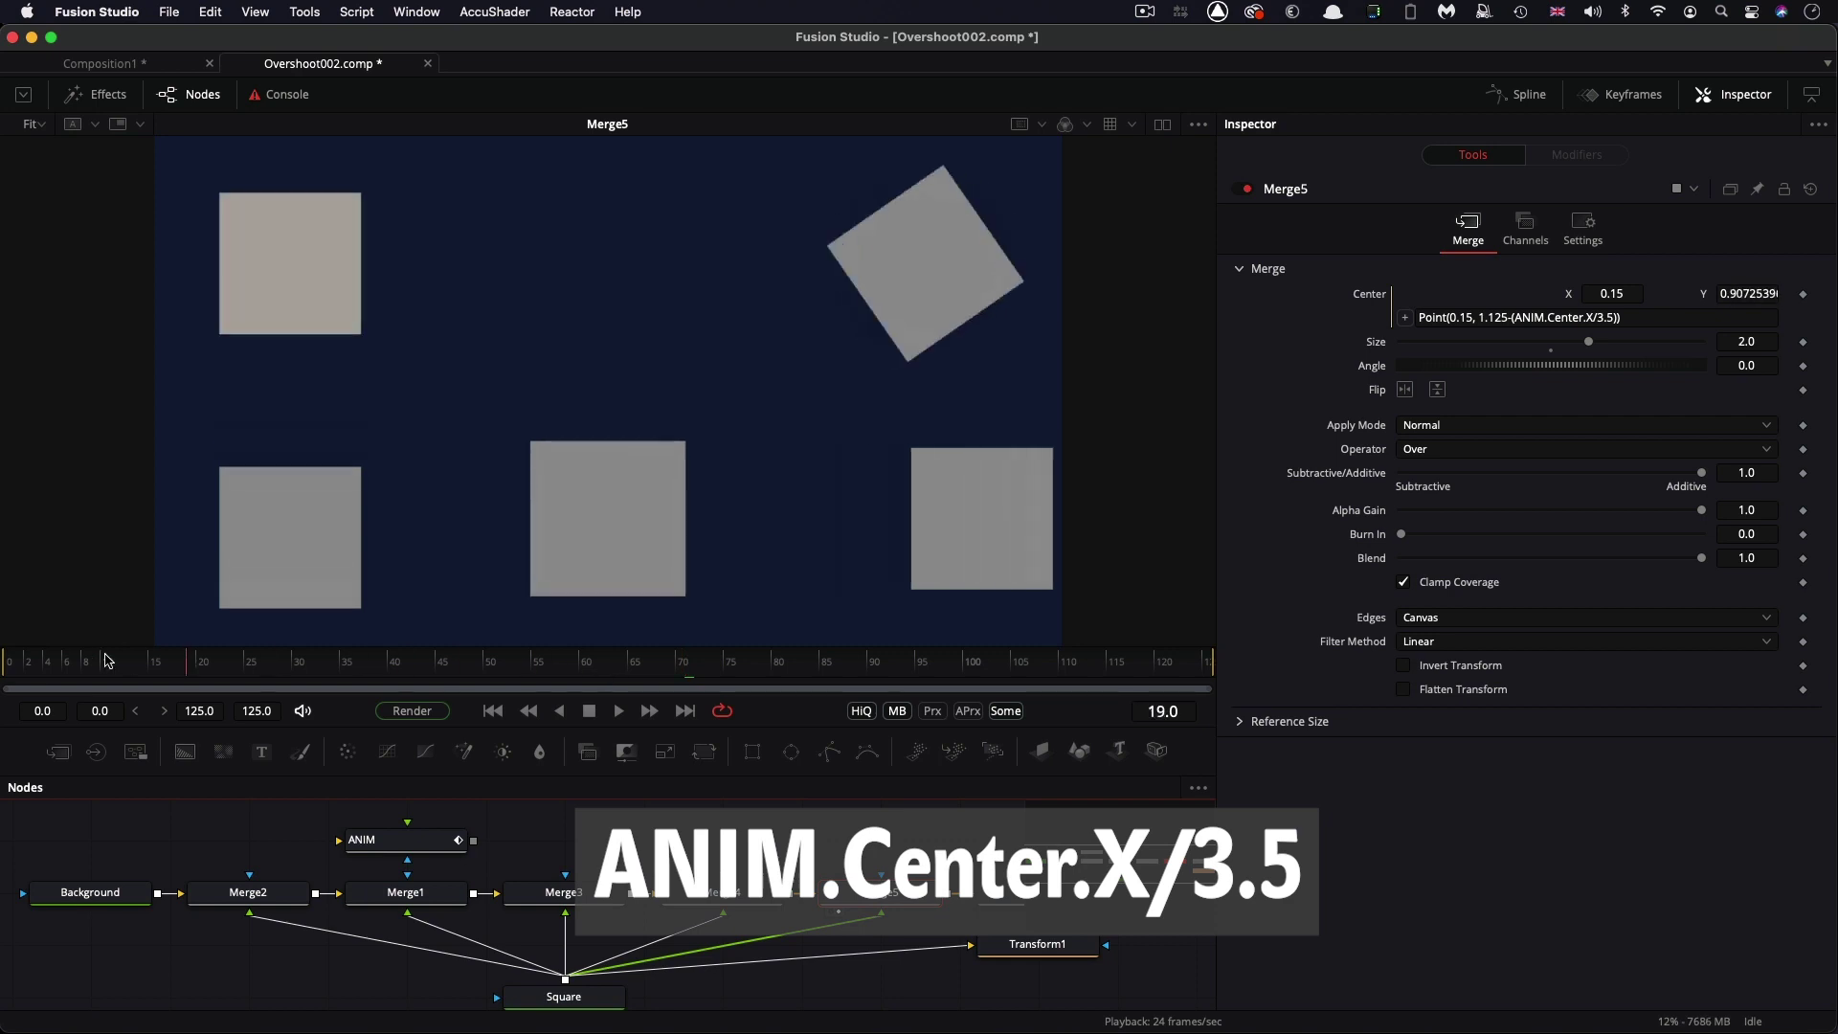
pyautogui.press('Home')
pyautogui.click(618, 710)
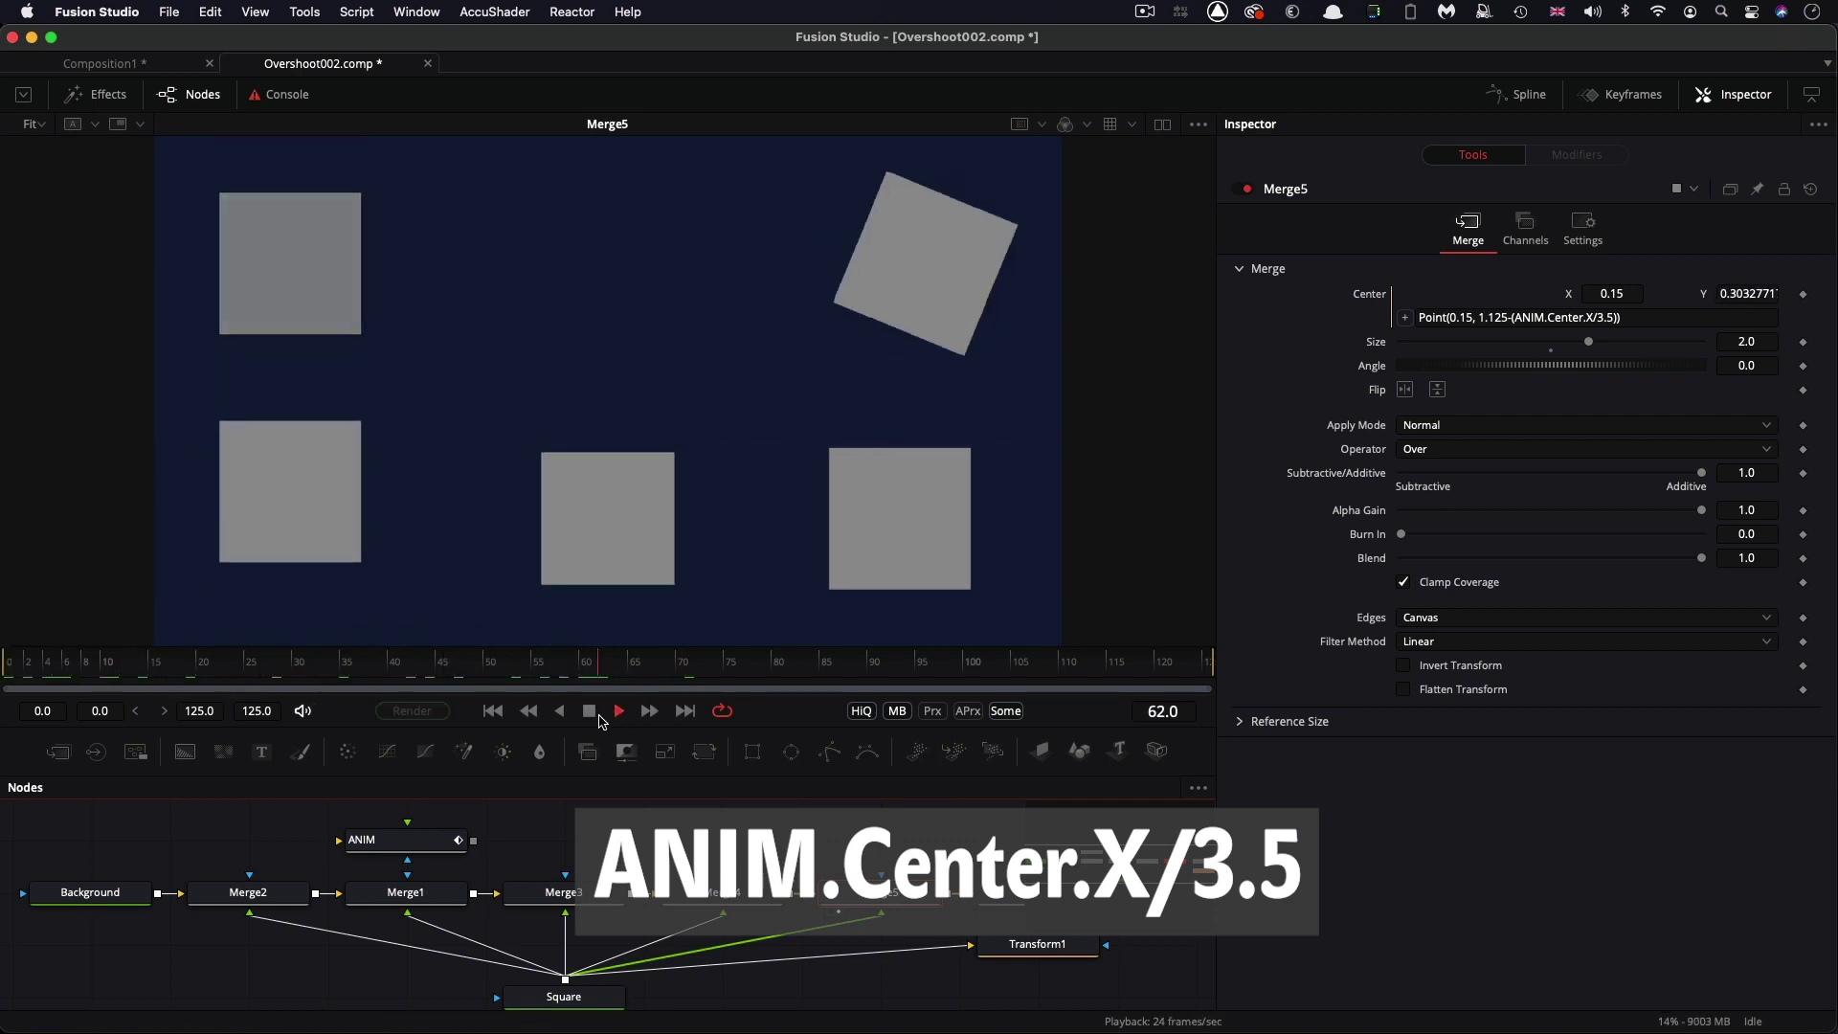
pyautogui.press('space')
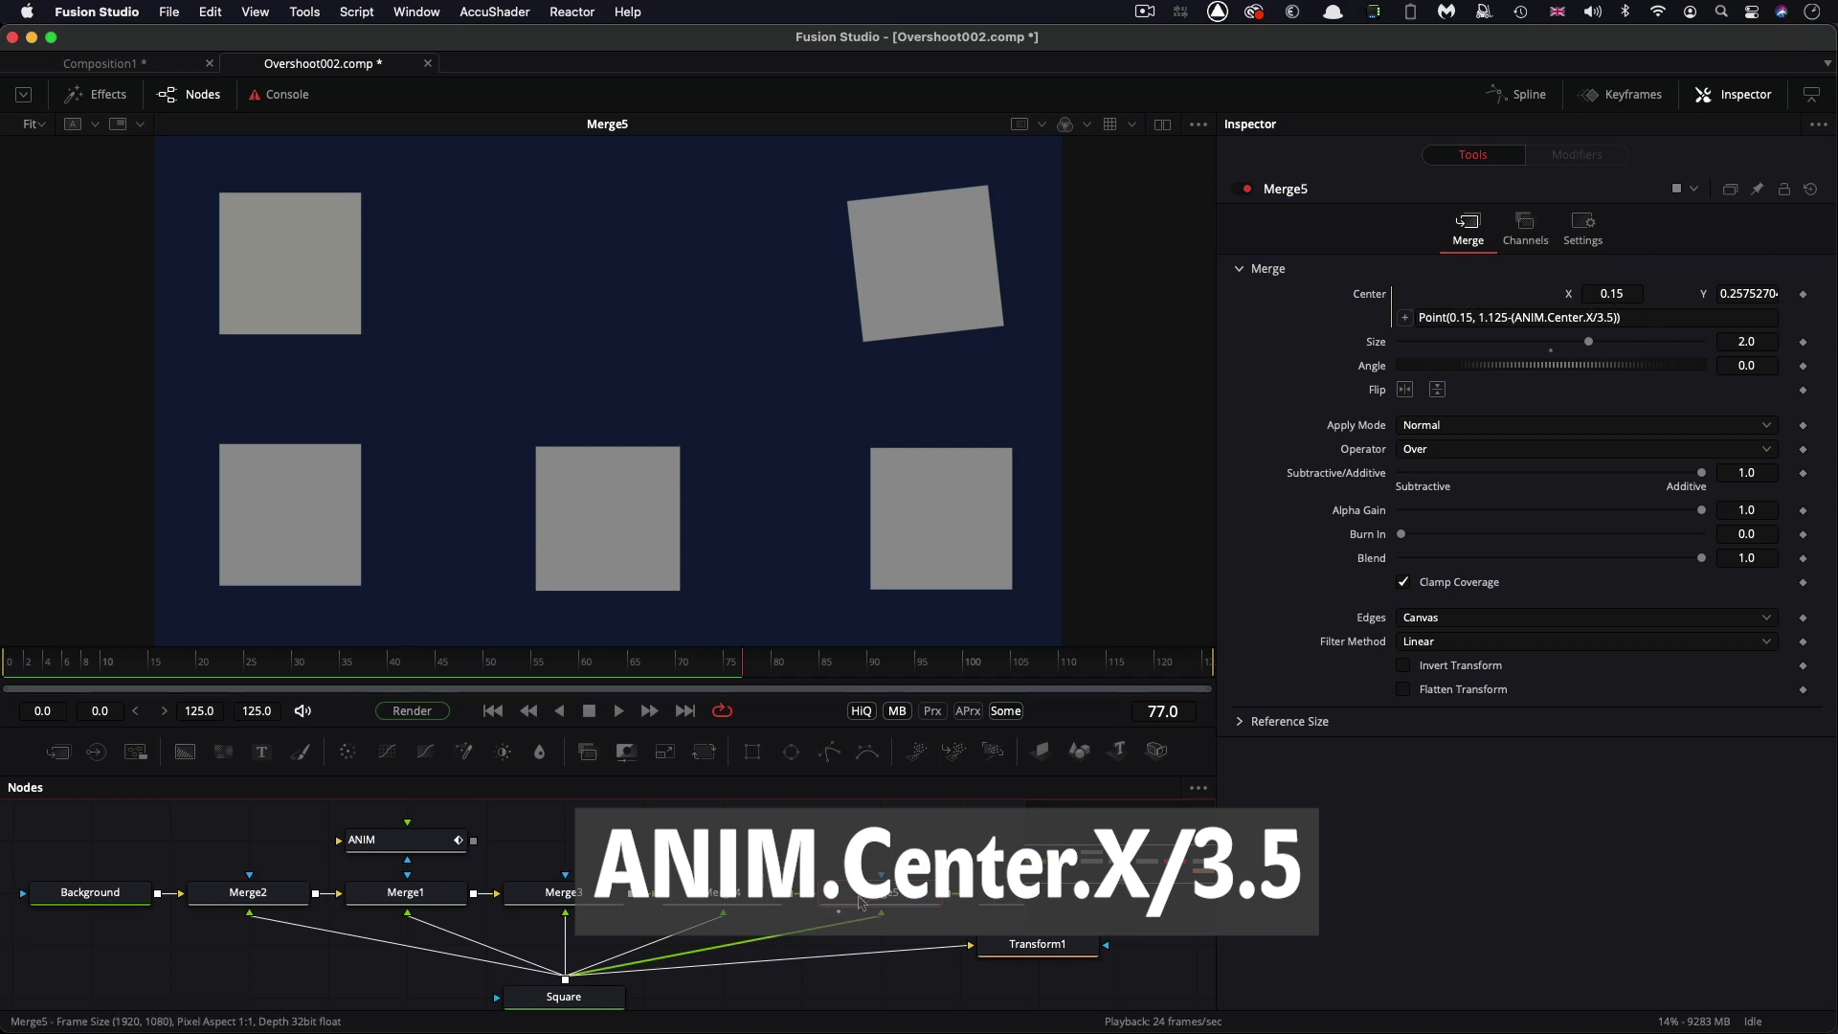
pyautogui.hscroll(5, 950, 907)
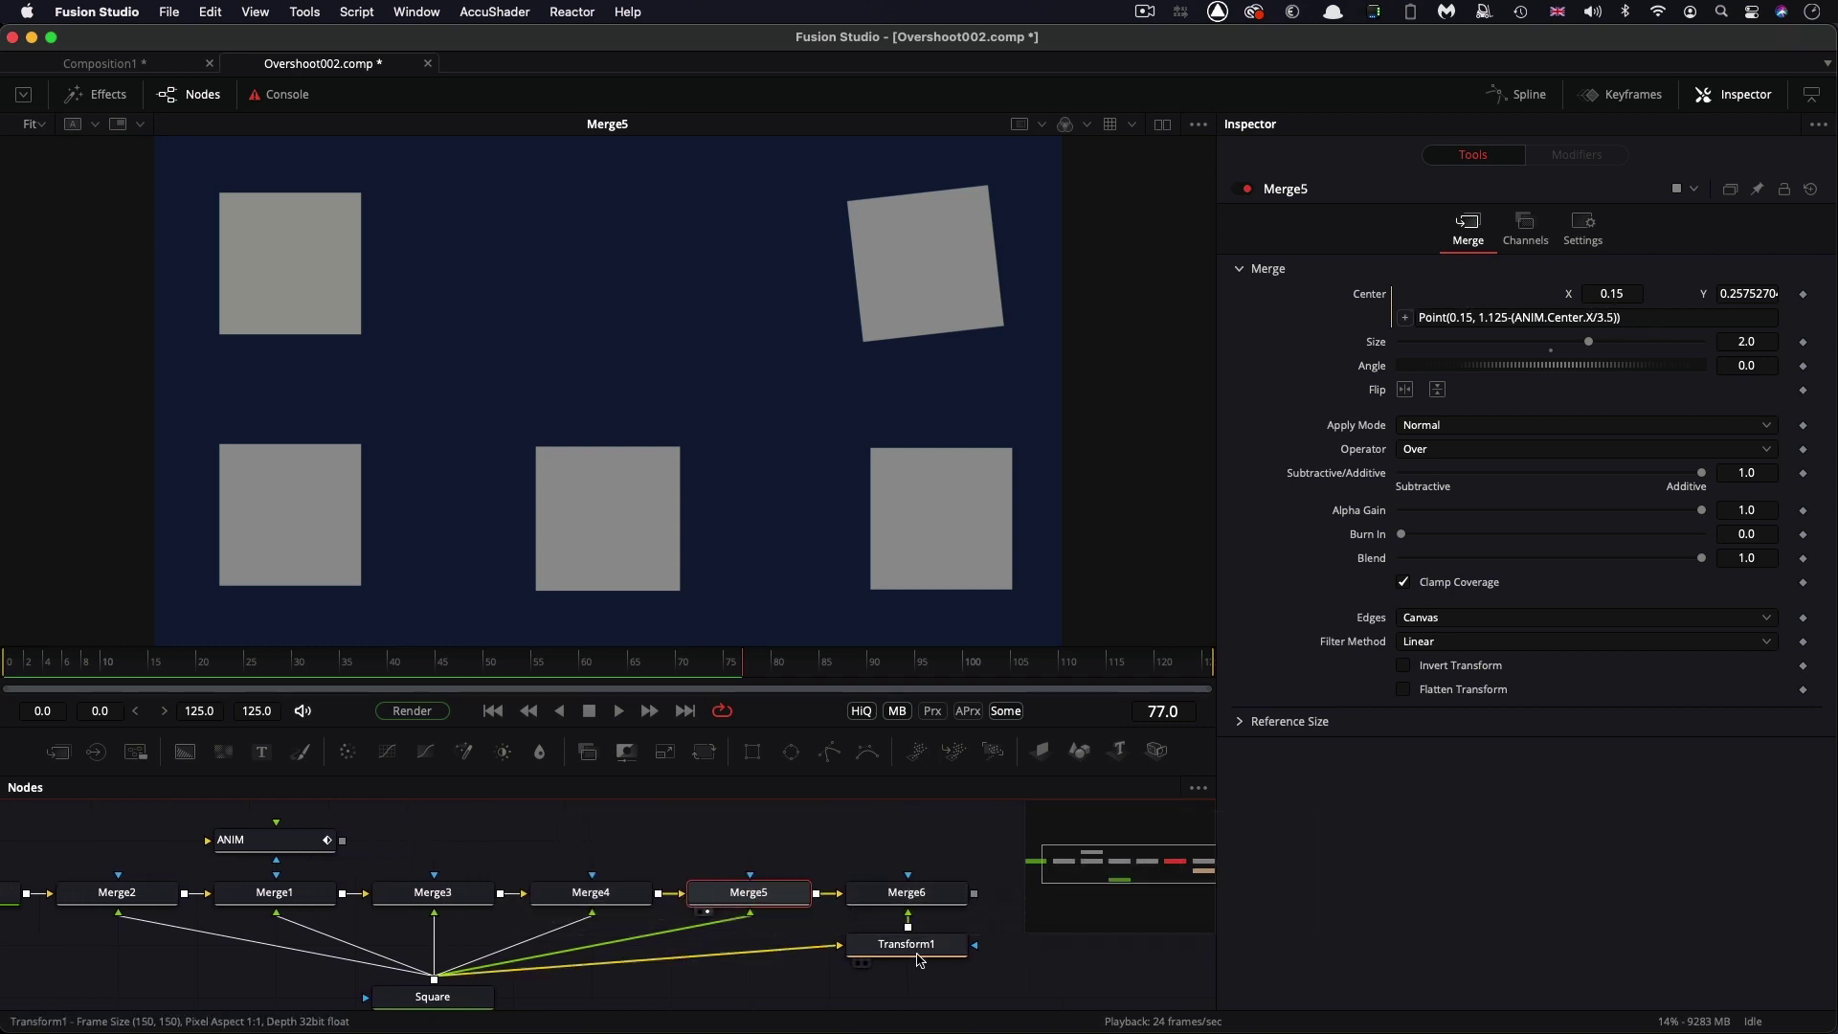
# View Transform1, then the full Merge6 composite, playing to frame 86 to see the sixth square squash
pyautogui.click(918, 954)
pyautogui.press('1')
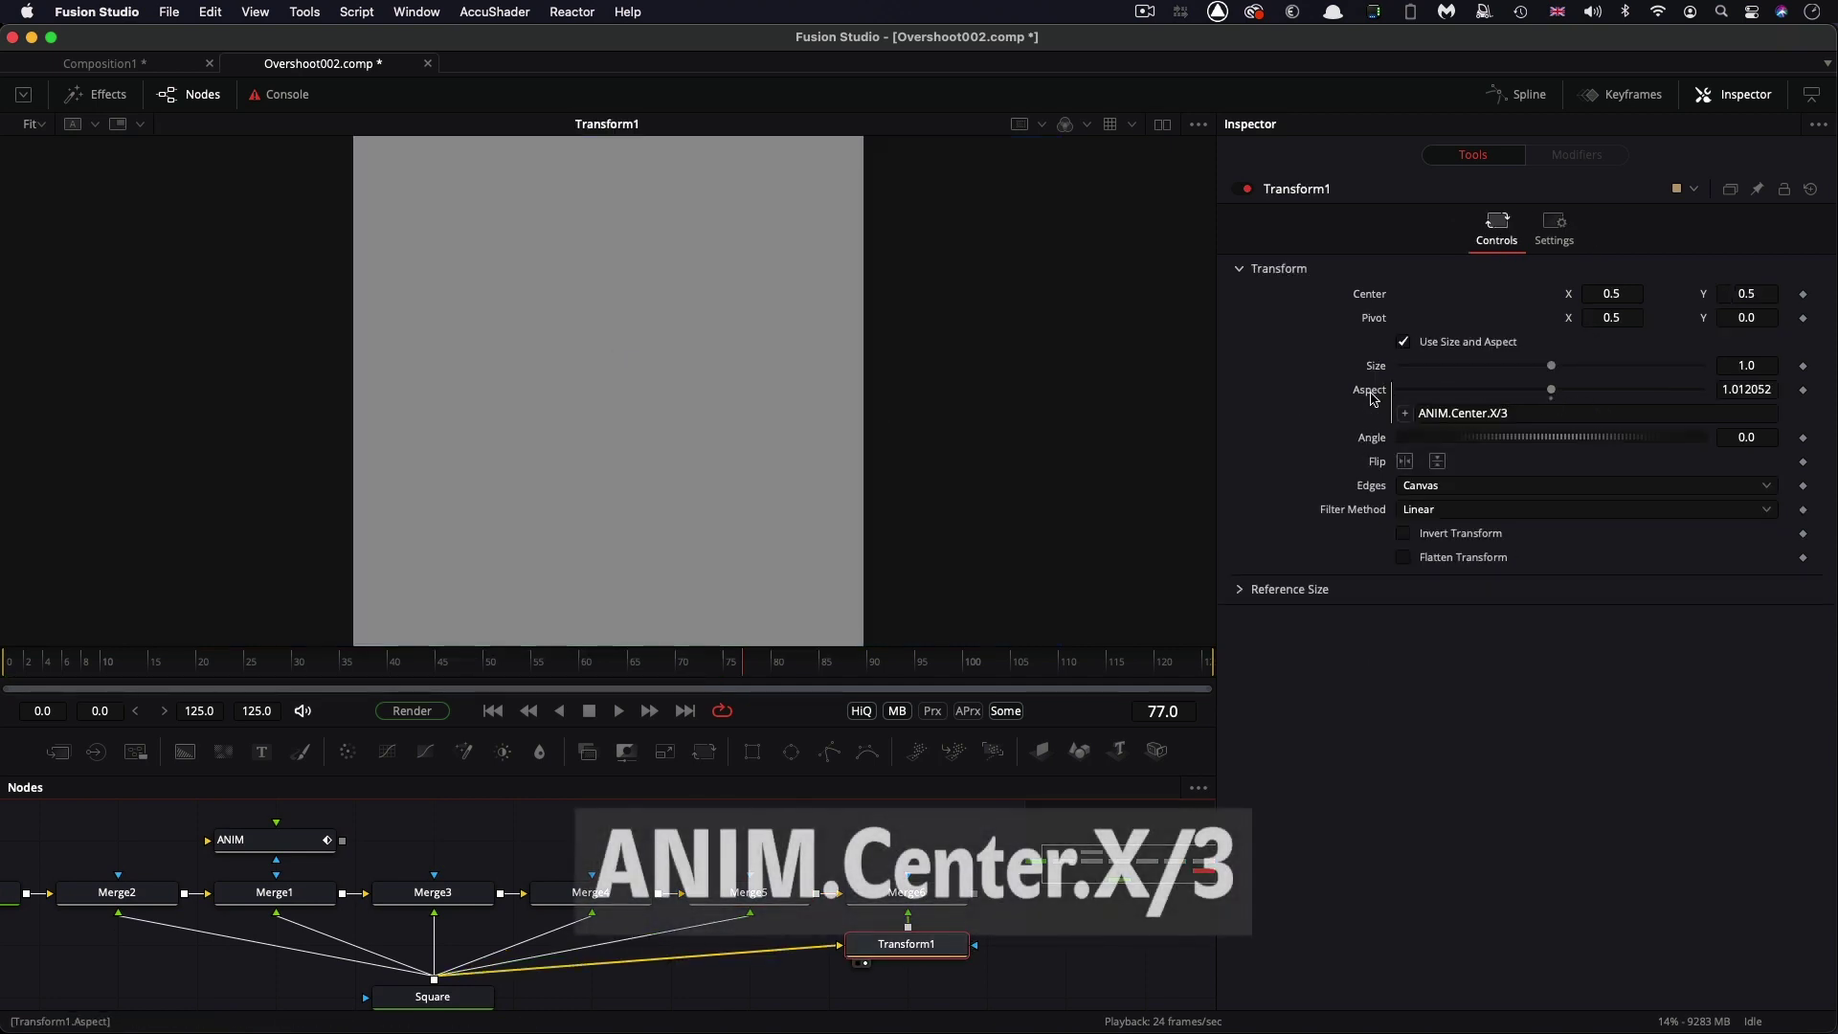
pyautogui.moveTo(906, 891); pyautogui.dragTo(1171, 407)
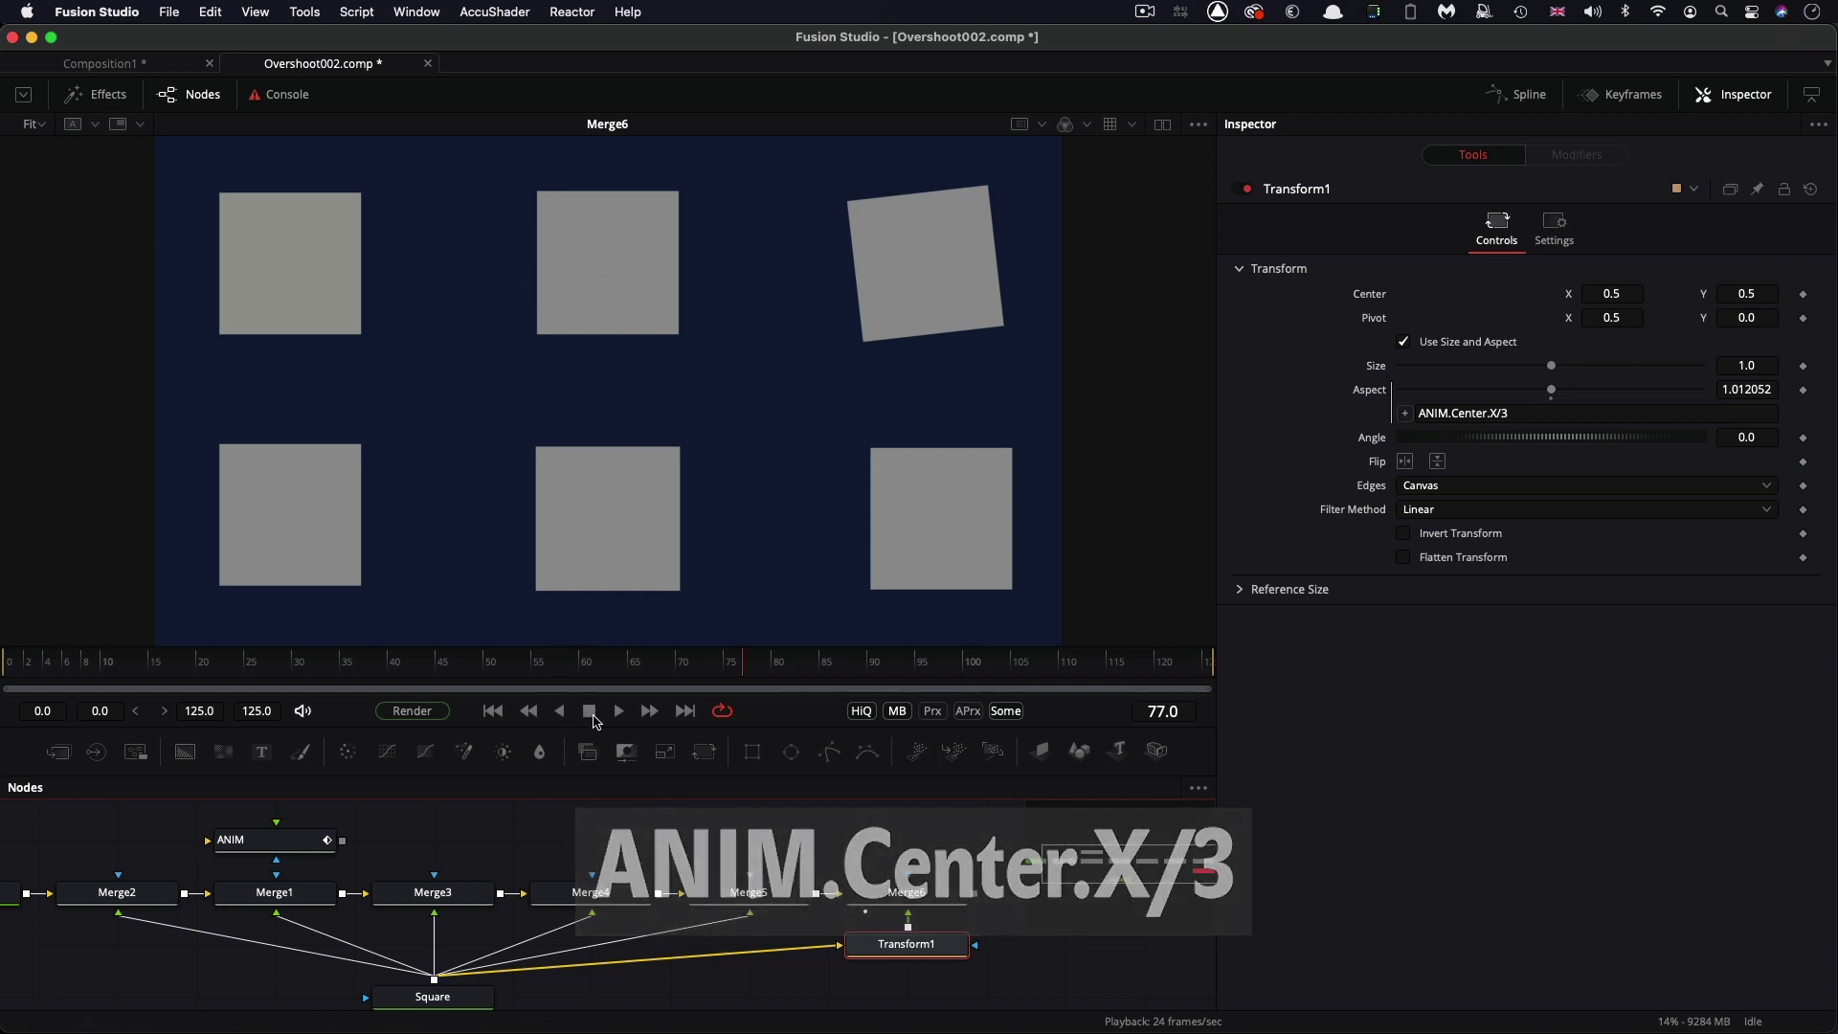
pyautogui.click(615, 713)
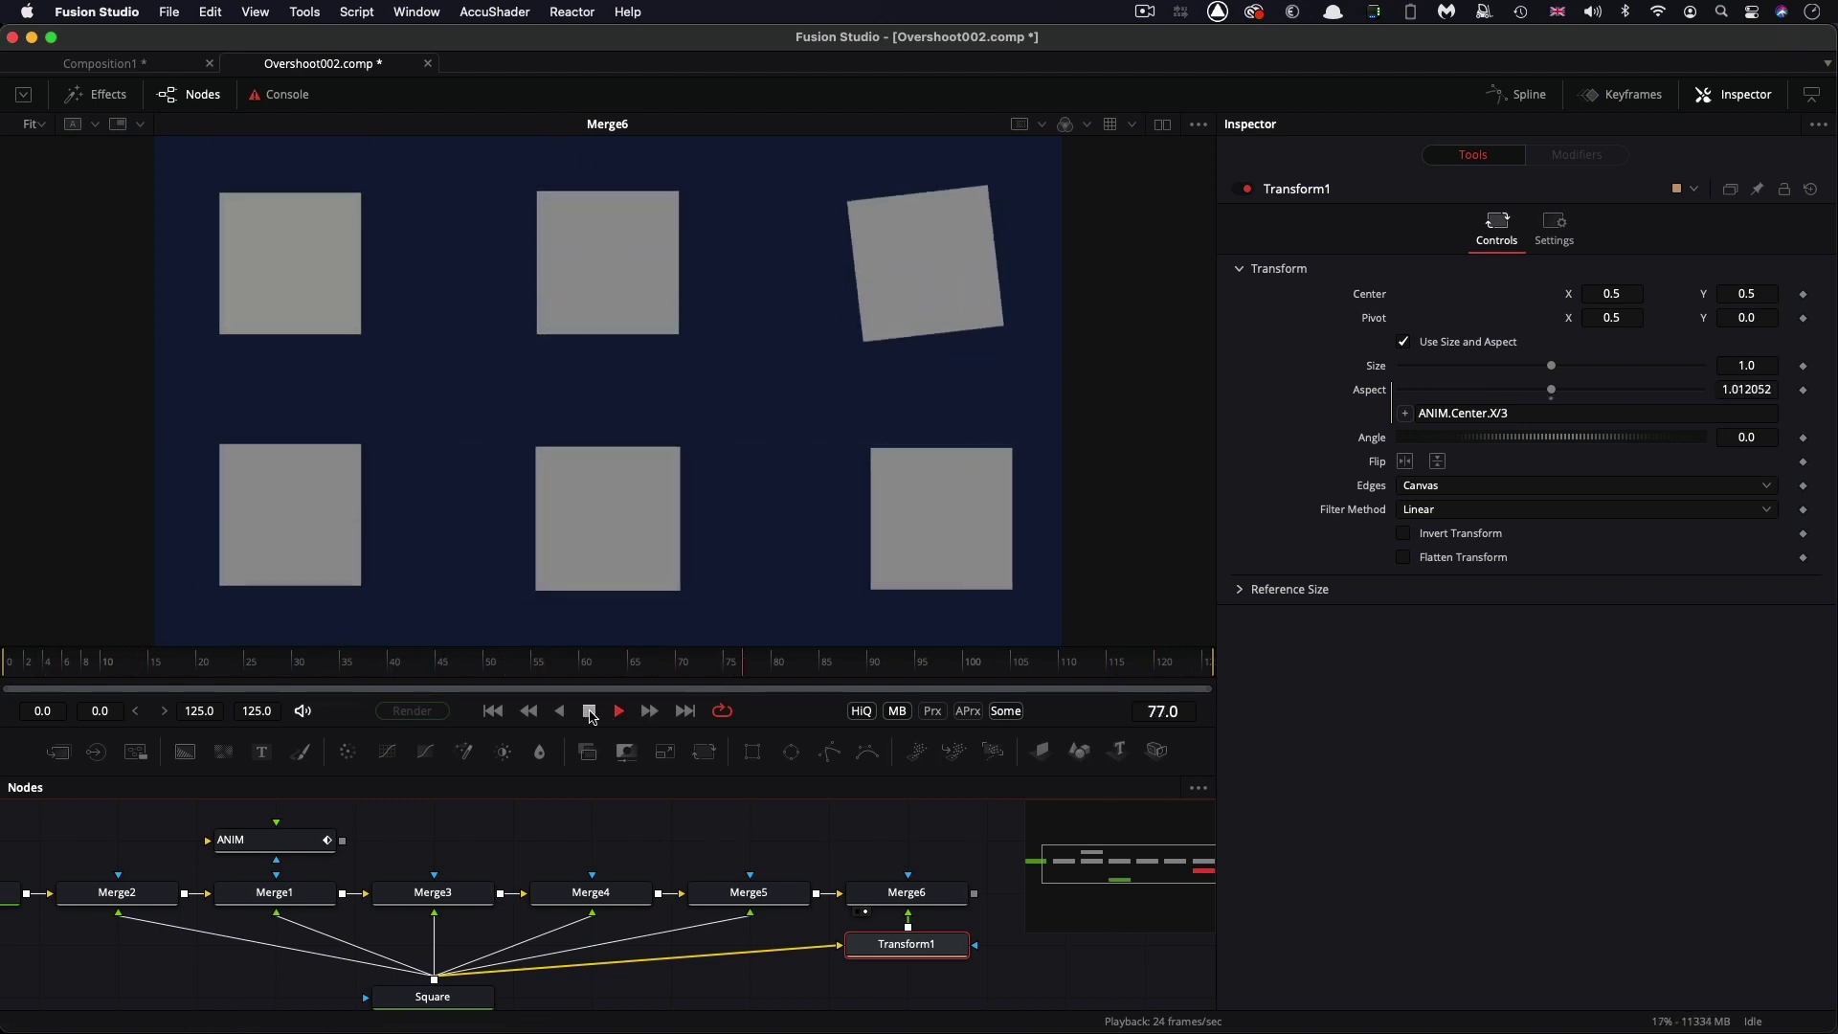
pyautogui.click(589, 712)
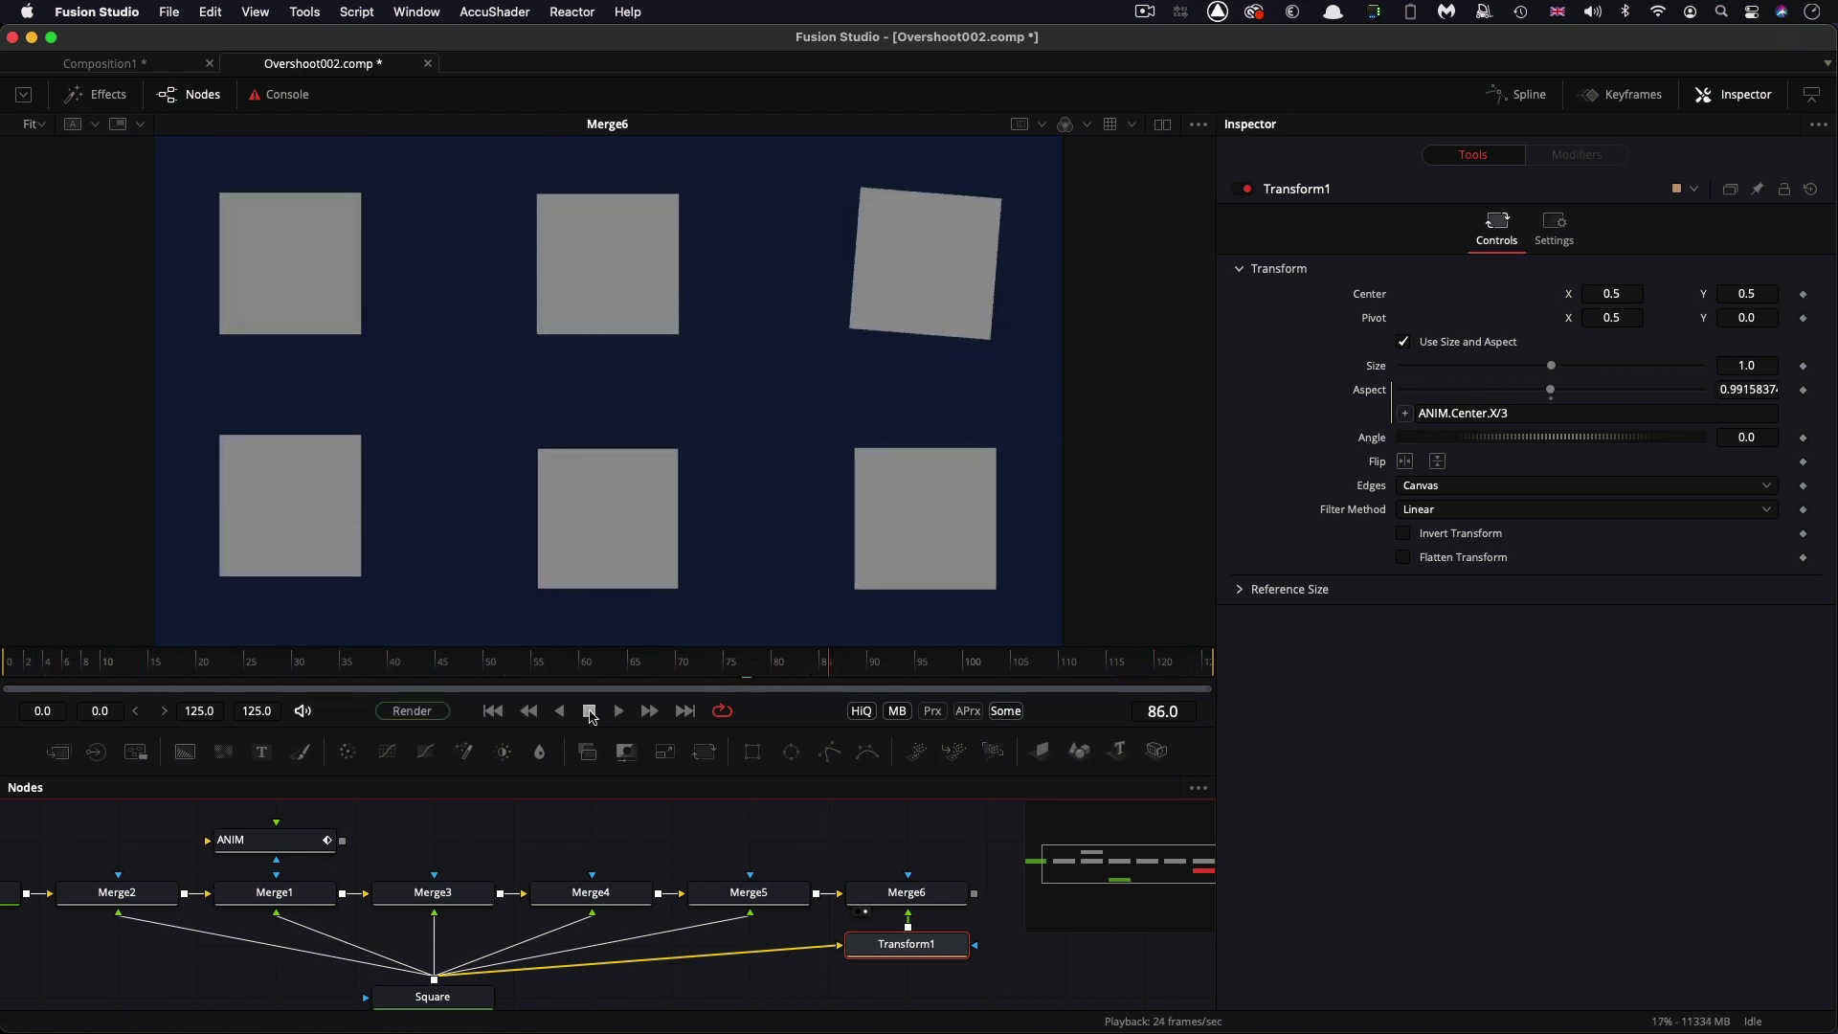
# Set the ANIM Expression1 overshoot Amp to 40 and preview the wobble from the first frame
pyautogui.click(269, 847)
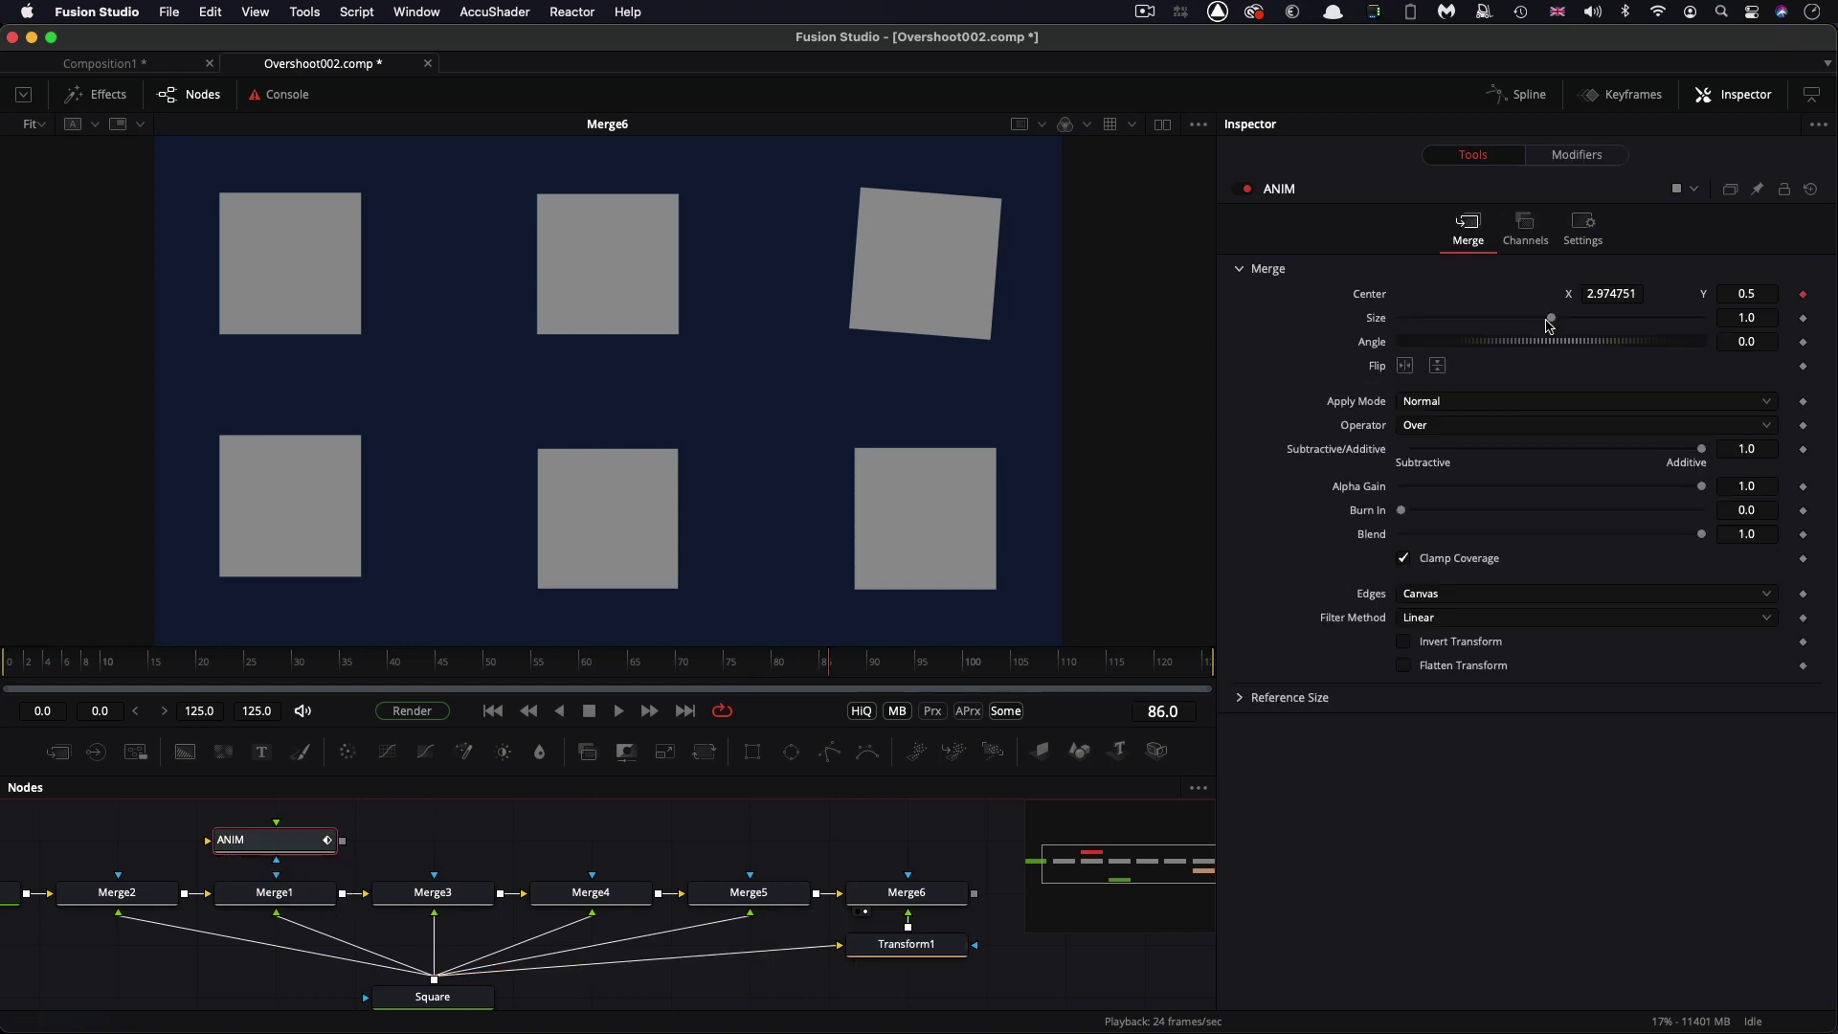
pyautogui.click(1588, 156)
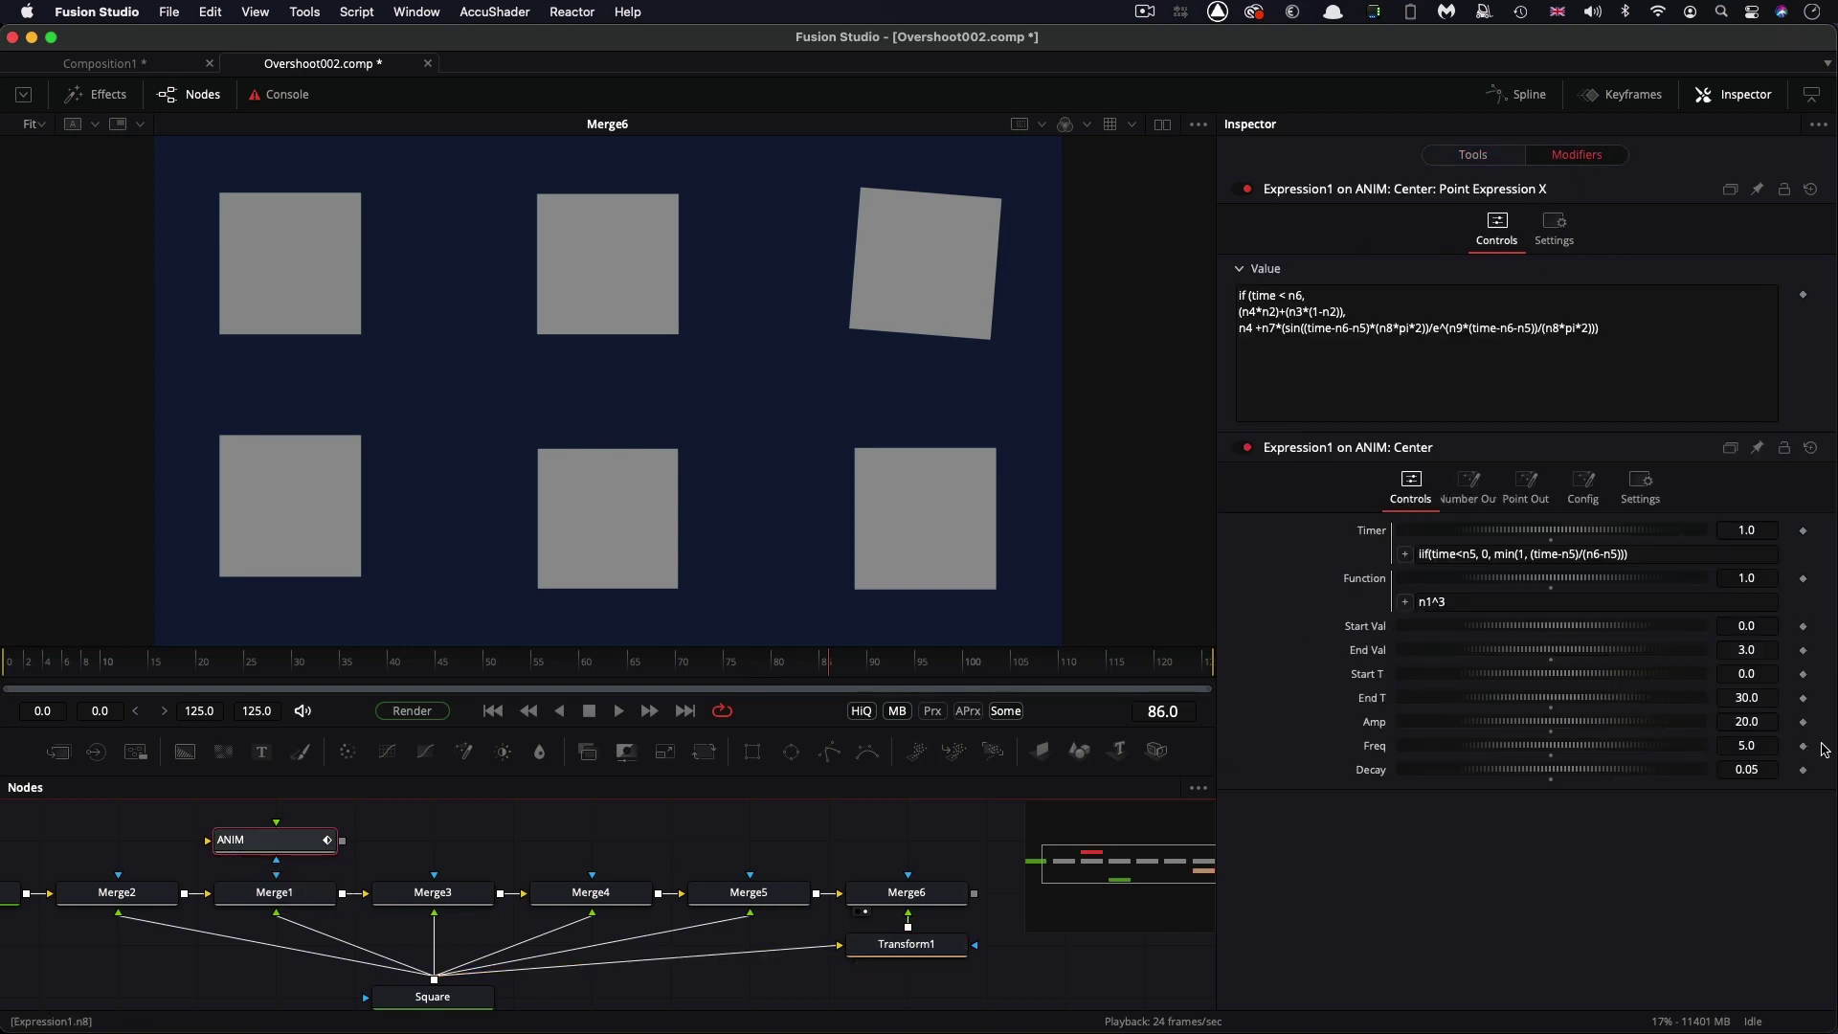
pyautogui.click(1764, 719)
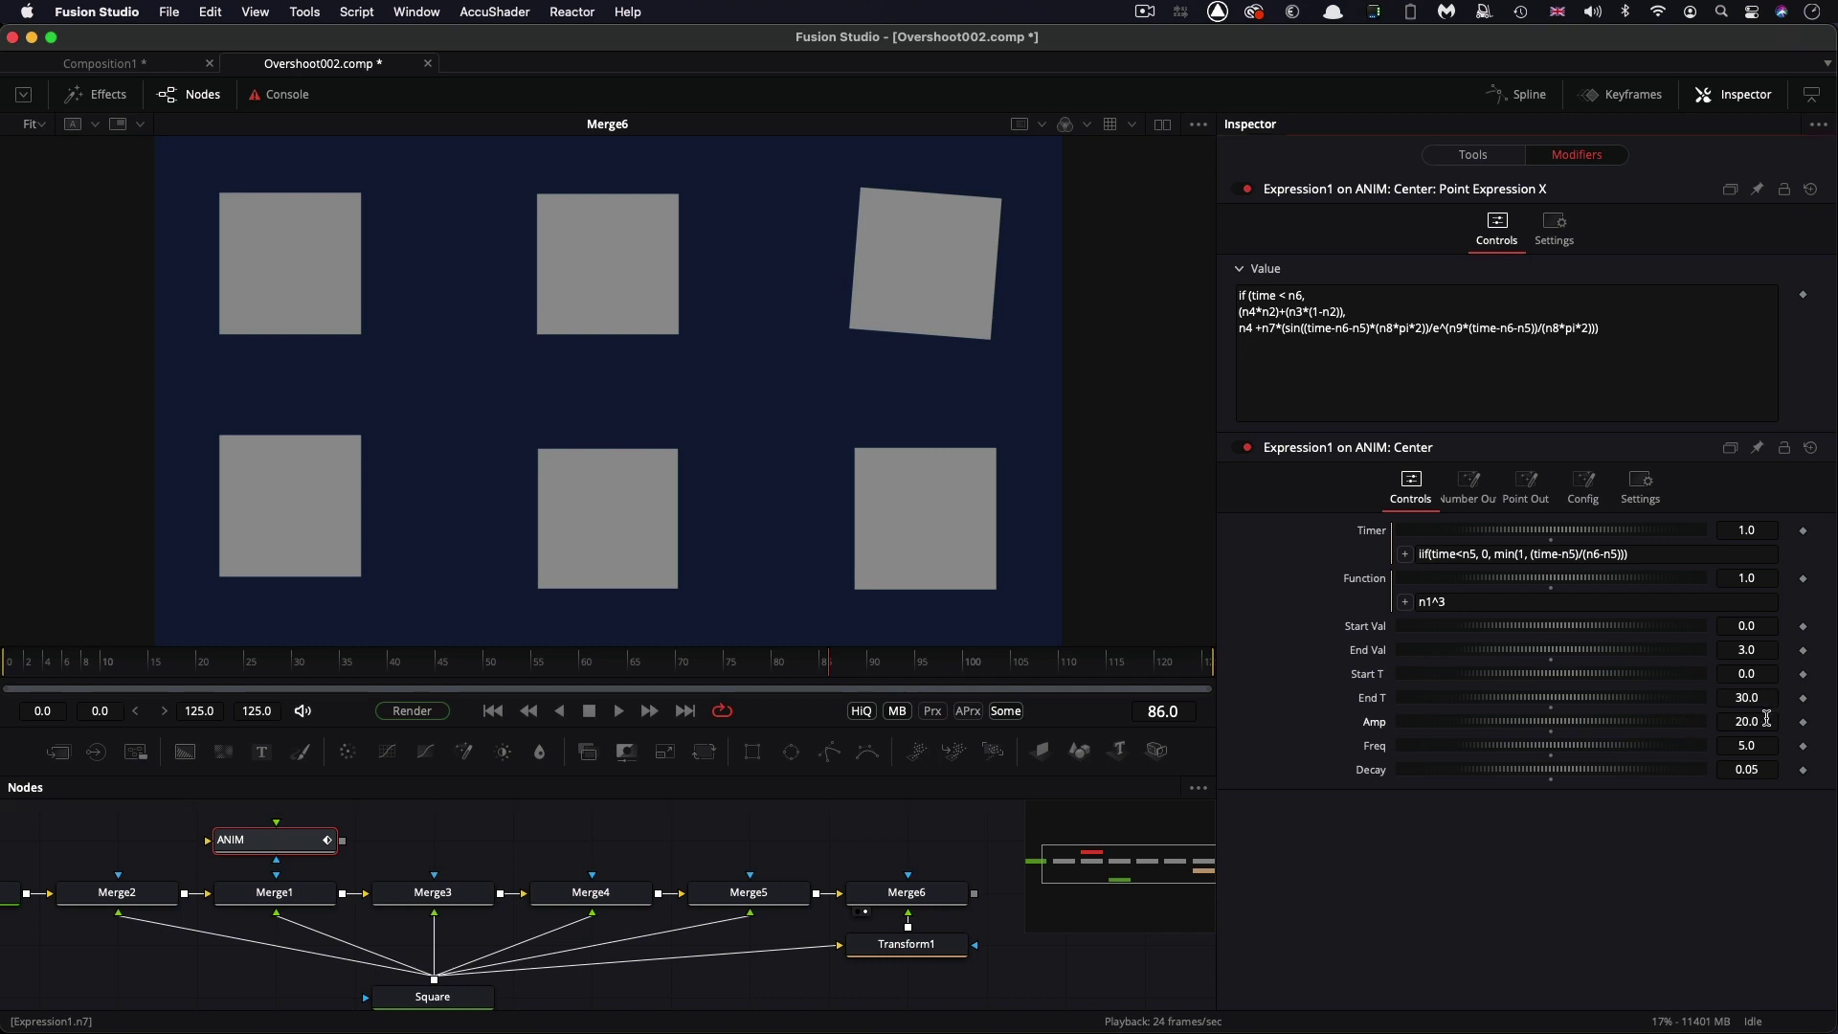
pyautogui.write('40')
pyautogui.press('Tab')
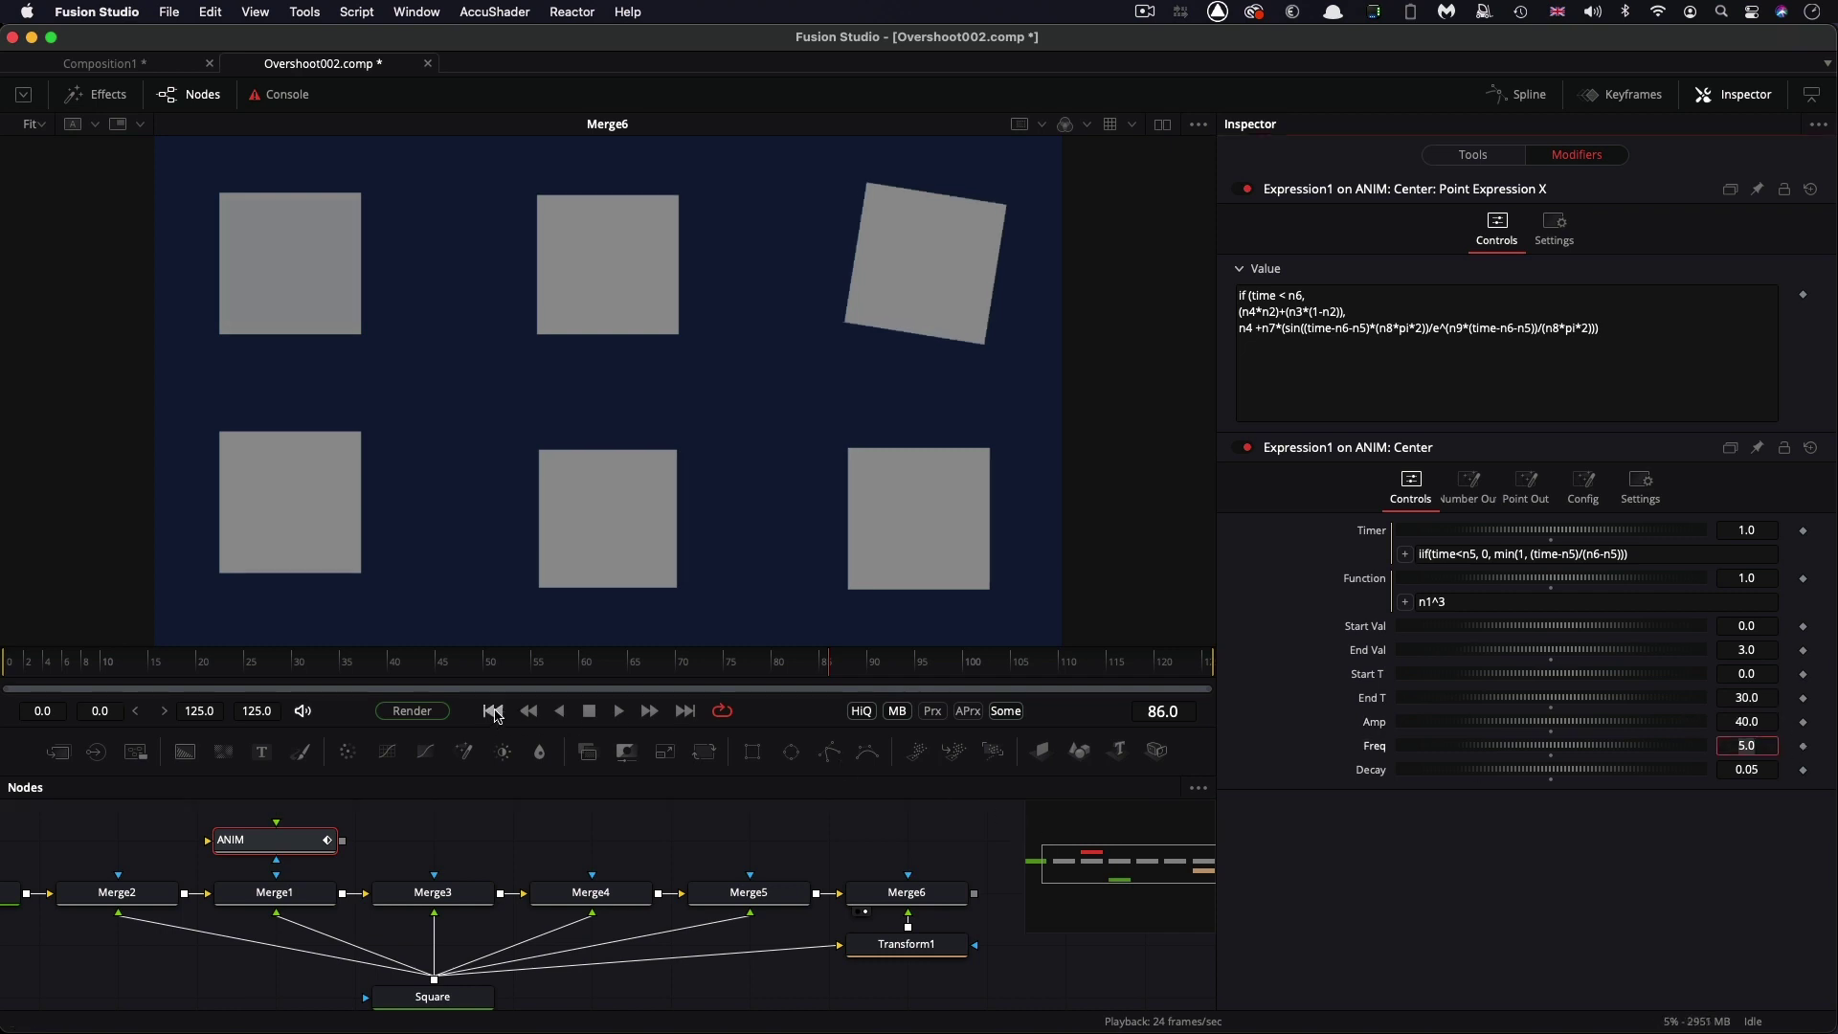
pyautogui.click(493, 711)
pyautogui.click(620, 711)
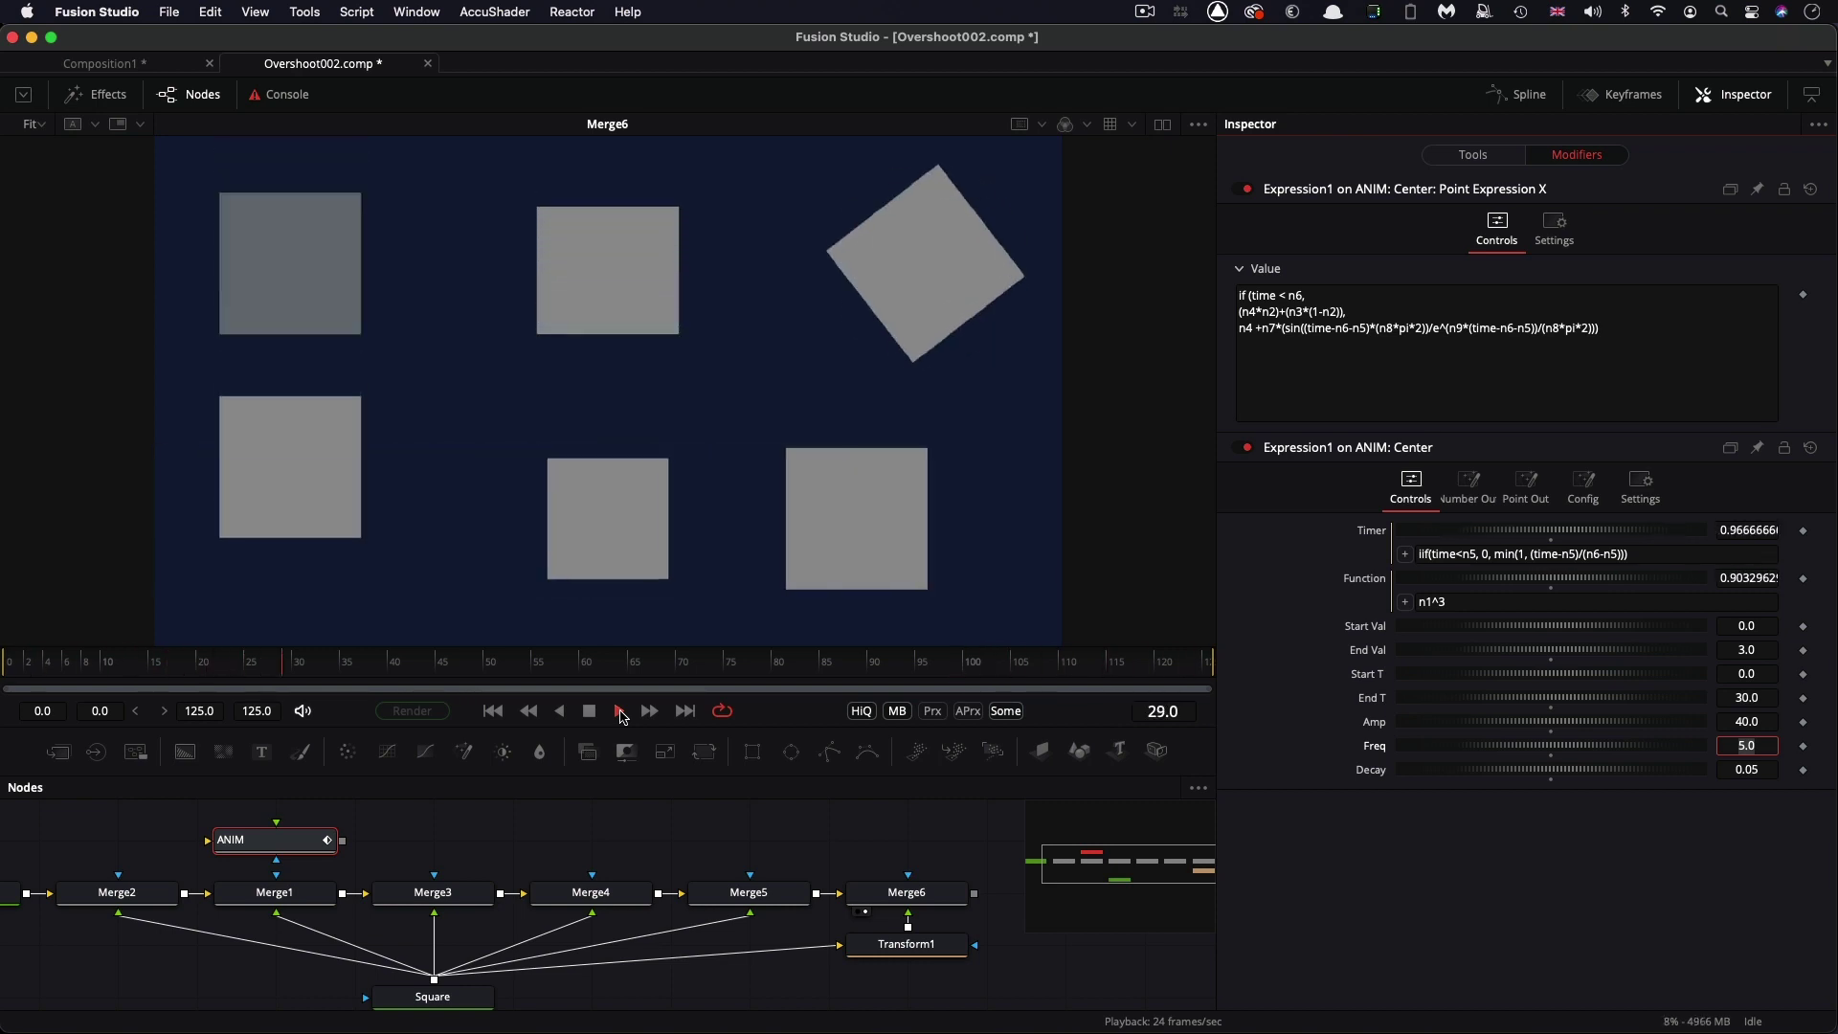
pyautogui.press('space')
pyautogui.write('10')
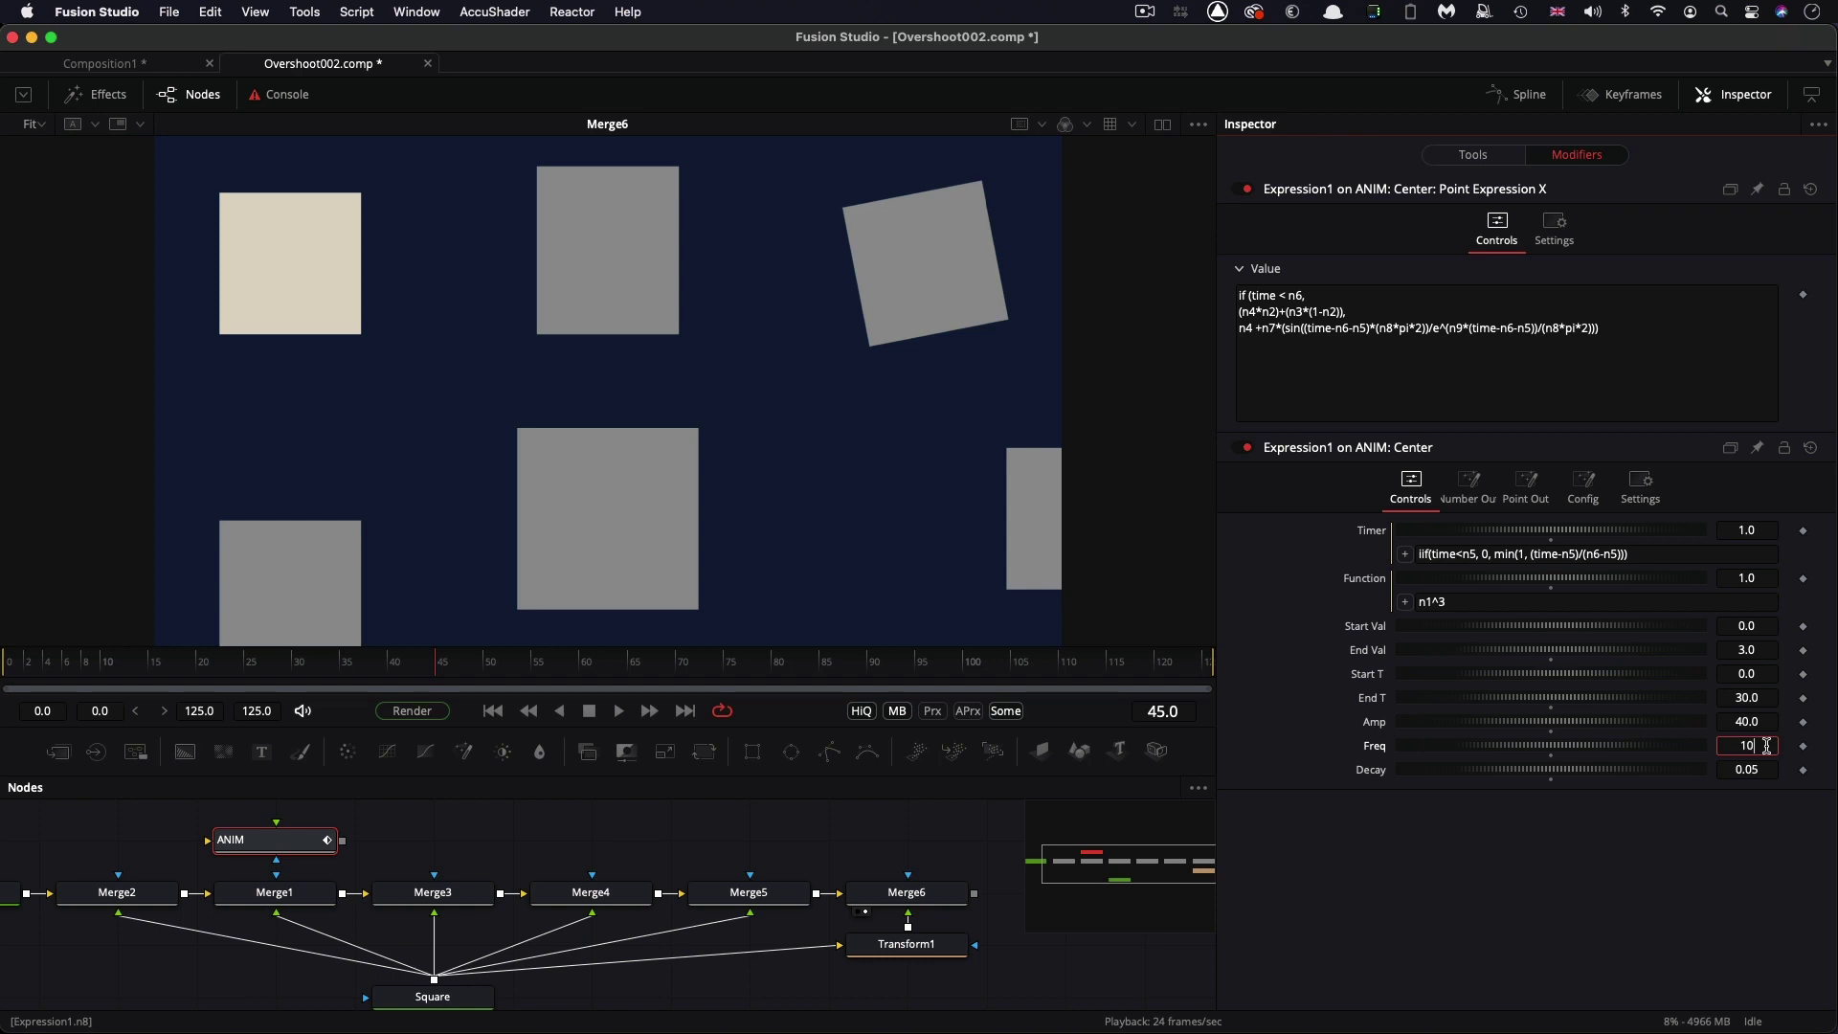
# Set Freq to 10 and replay the composite from the start, stopping near frame 119
pyautogui.press('Tab')
pyautogui.click(491, 711)
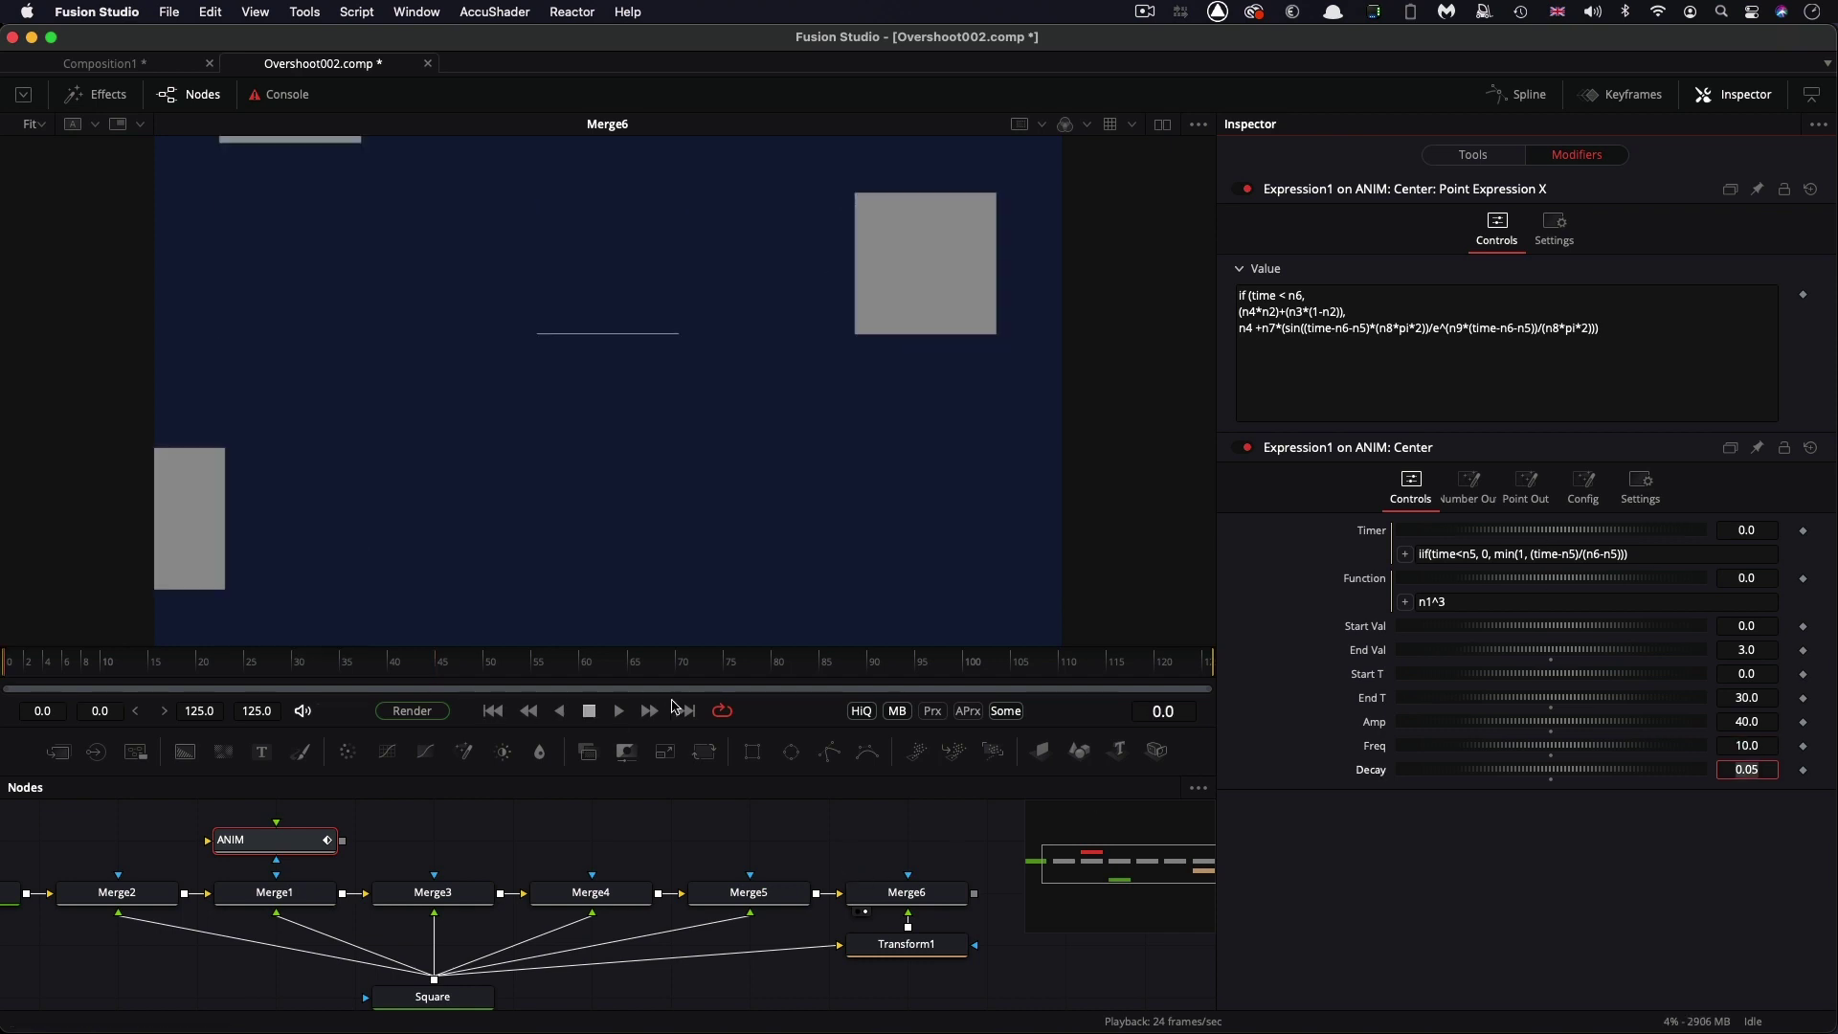
pyautogui.click(619, 710)
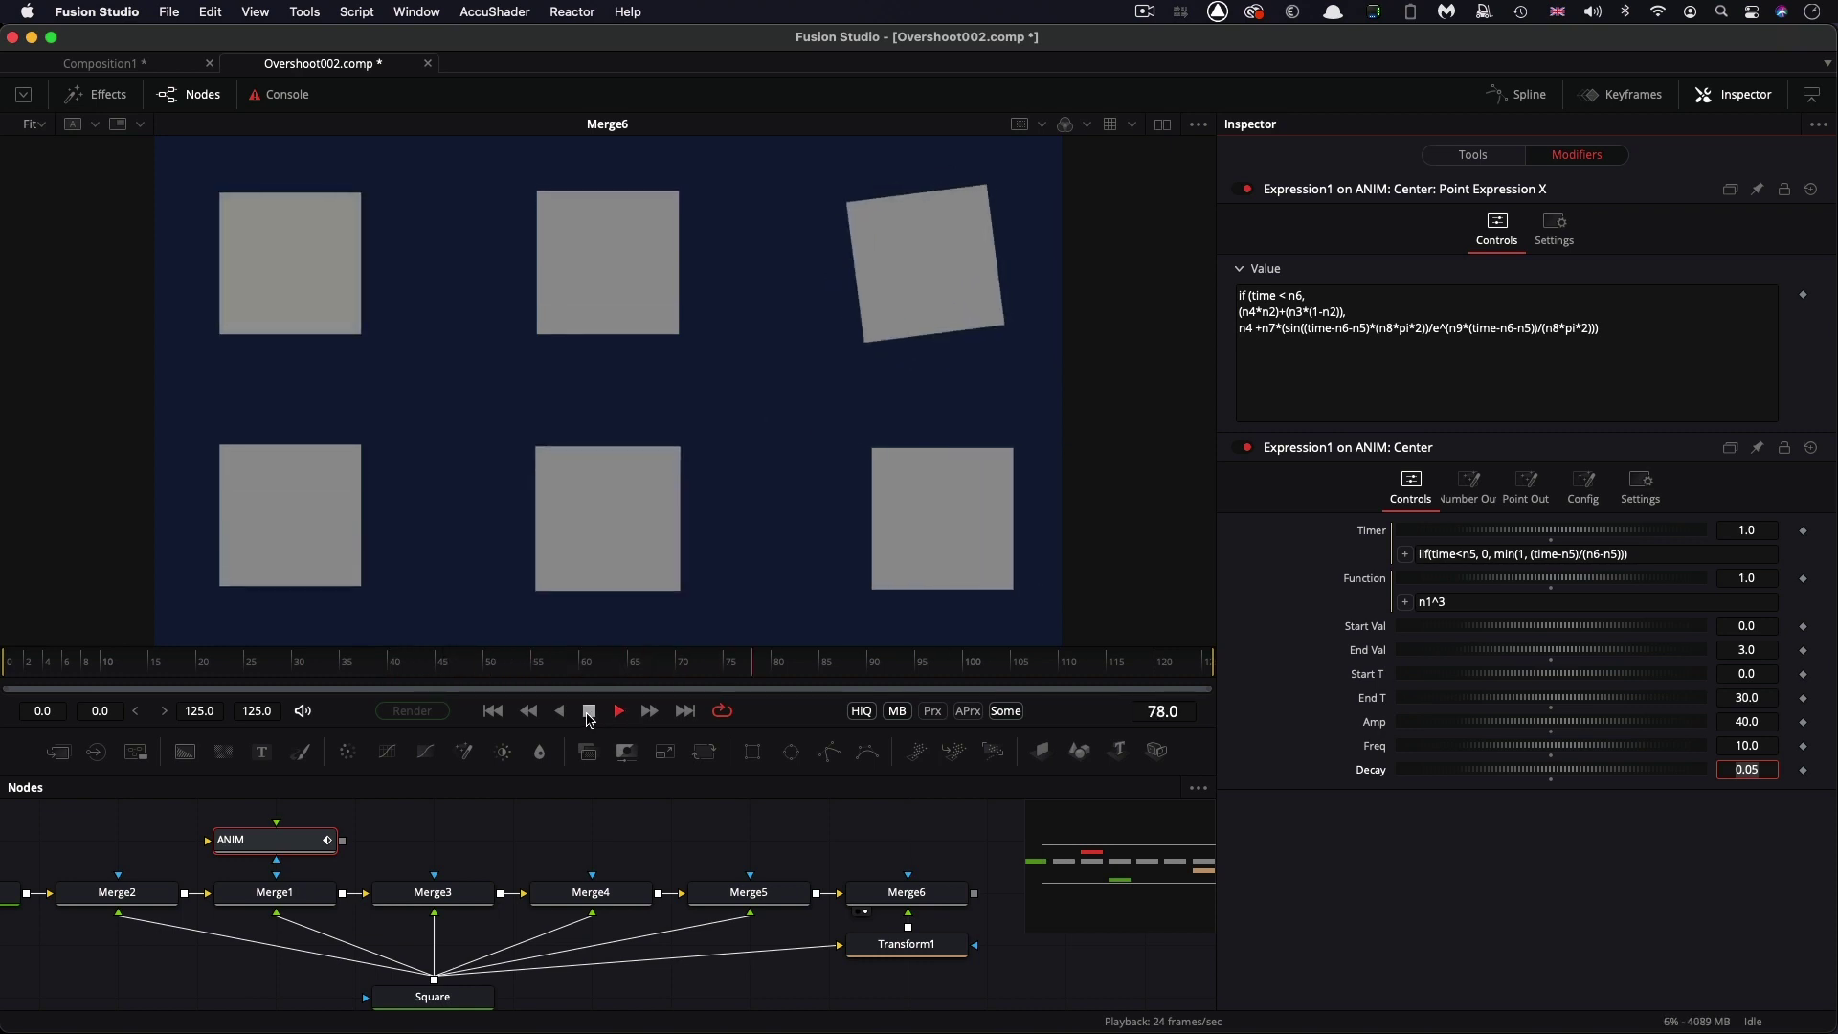
pyautogui.click(590, 713)
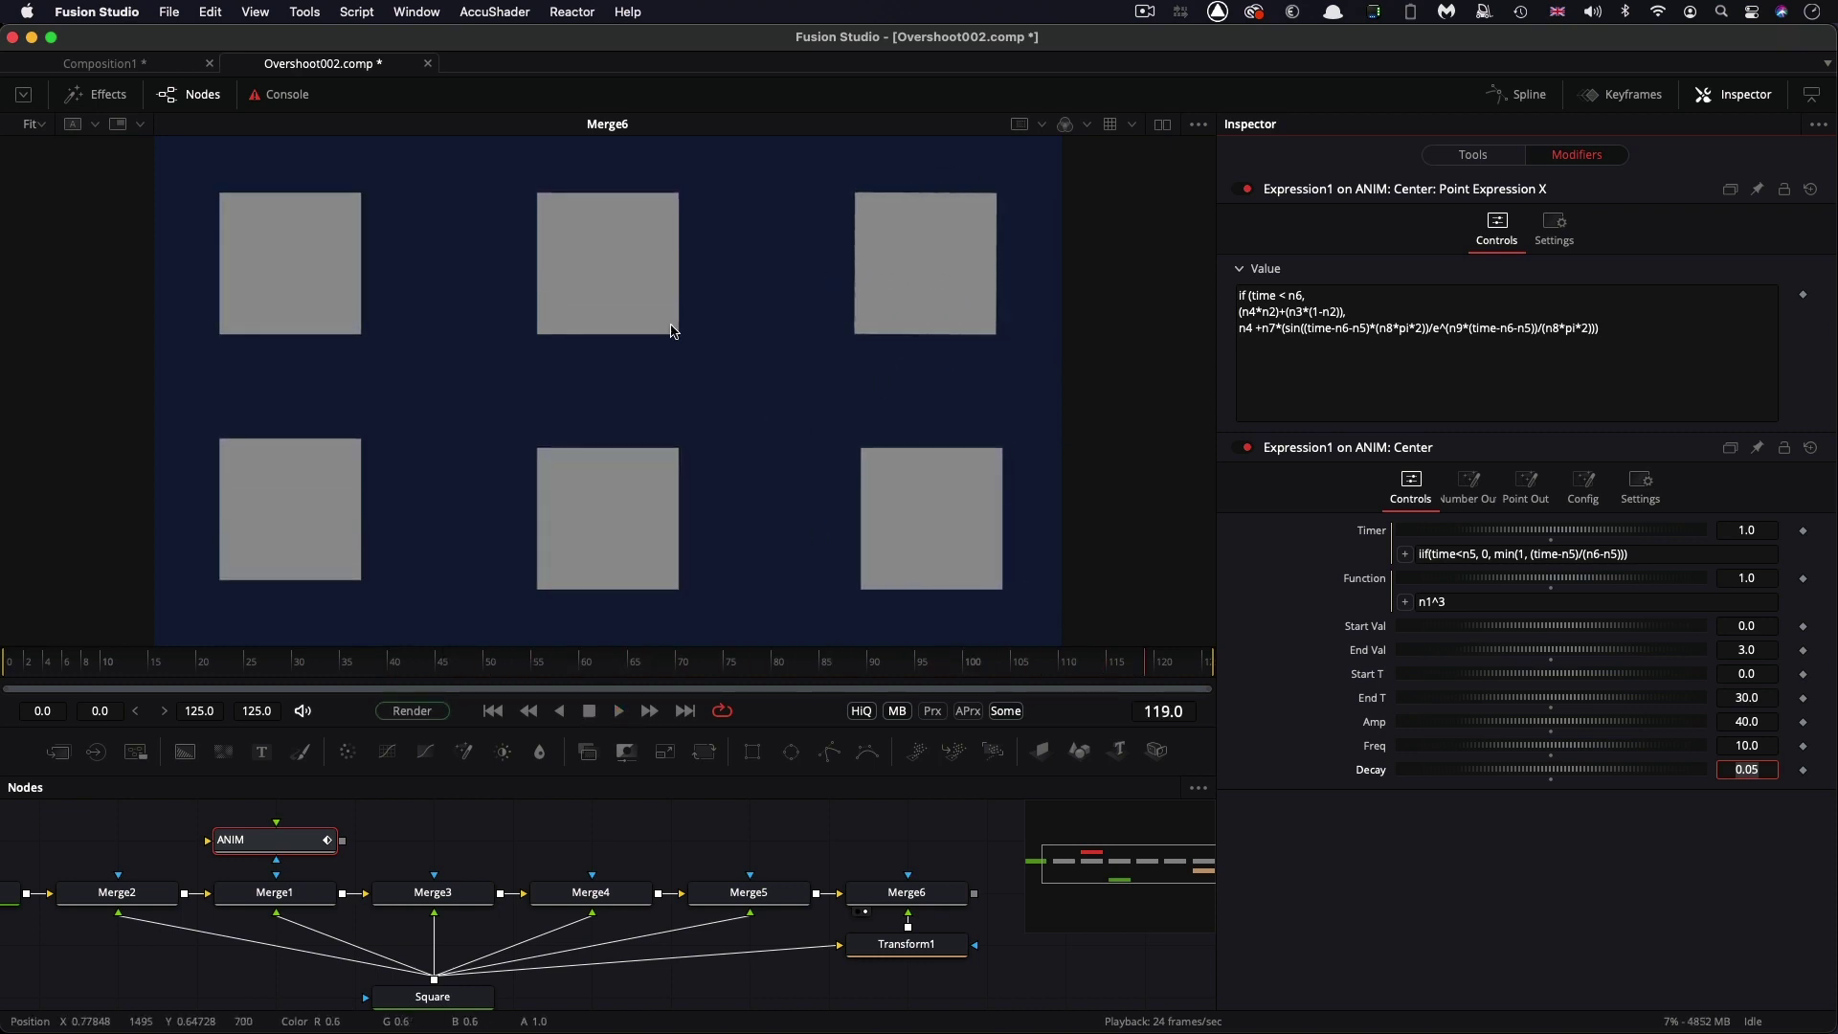